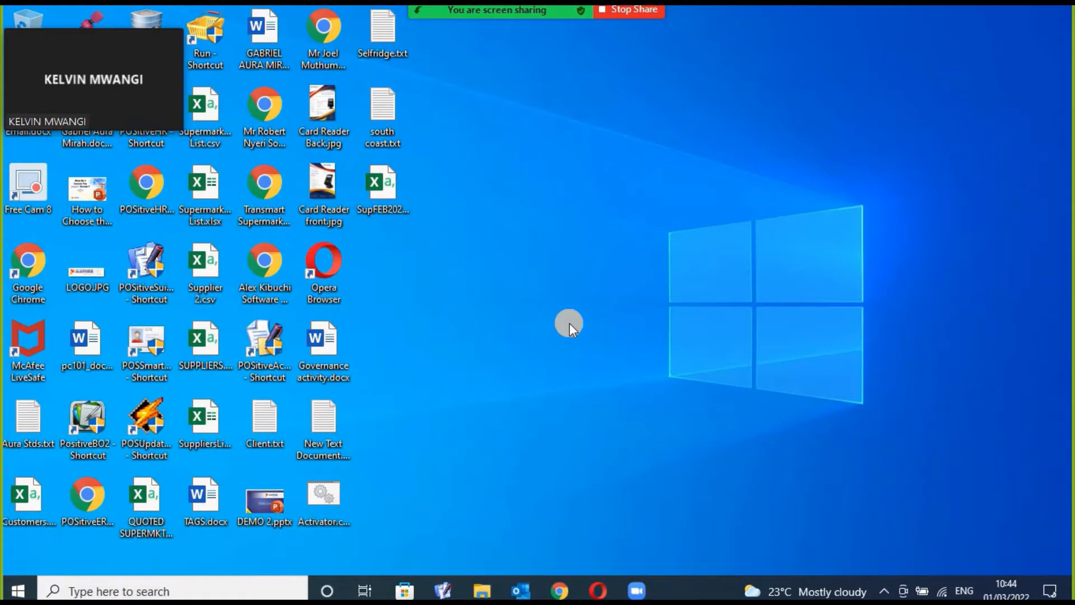
Launch POSitive Accounting from the ERP client, log in with the password and confirm the year.
{"action": "left_click", "coordinate": [446, 592]}
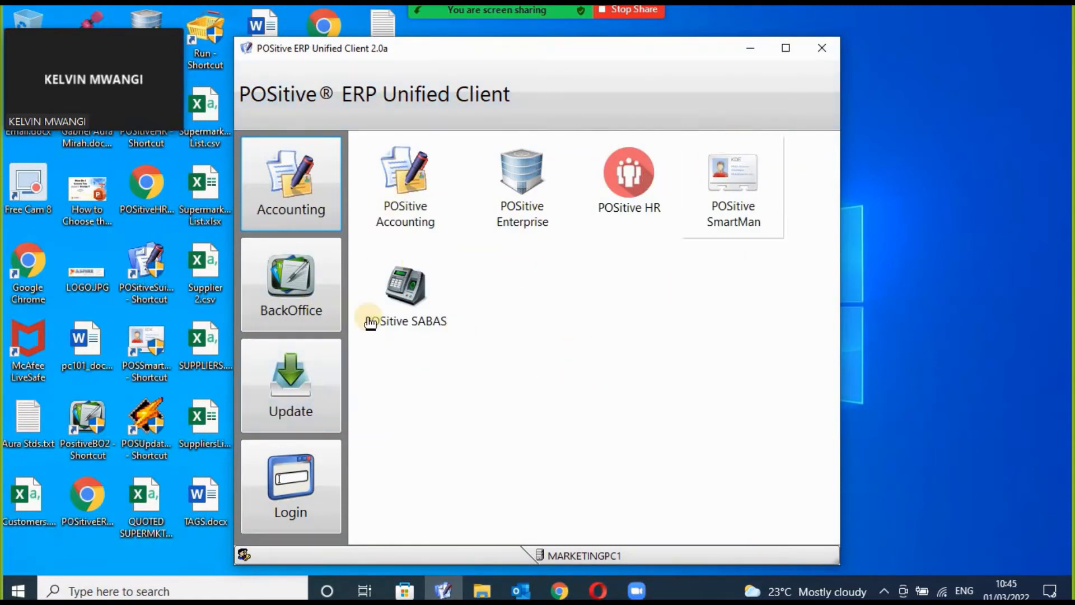
{"action": "double_click", "coordinate": [409, 205]}
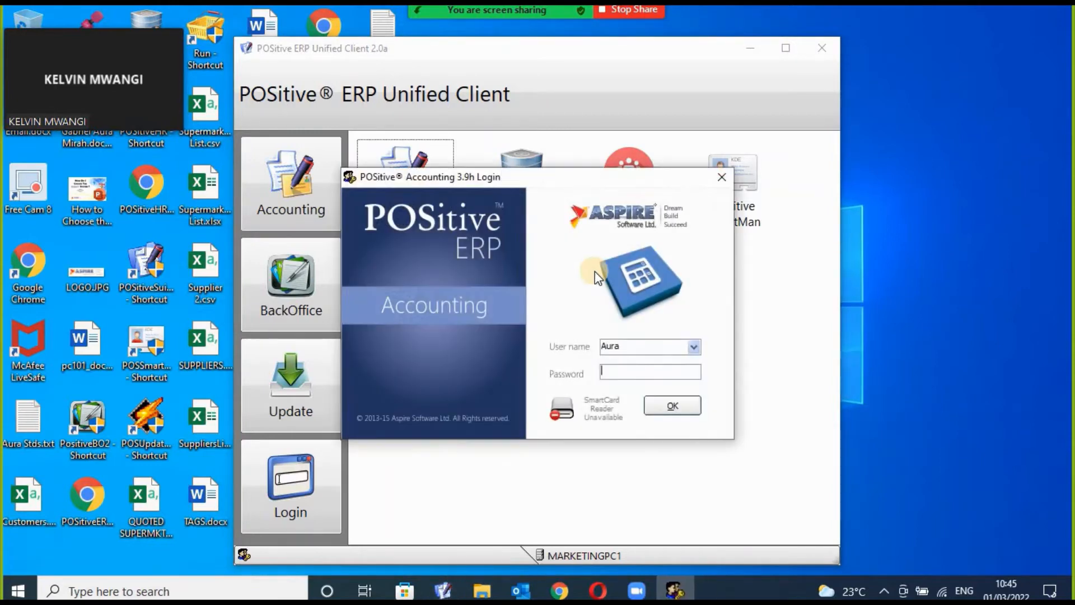
{"action": "type", "text": "****"}
{"action": "key", "text": "Return"}
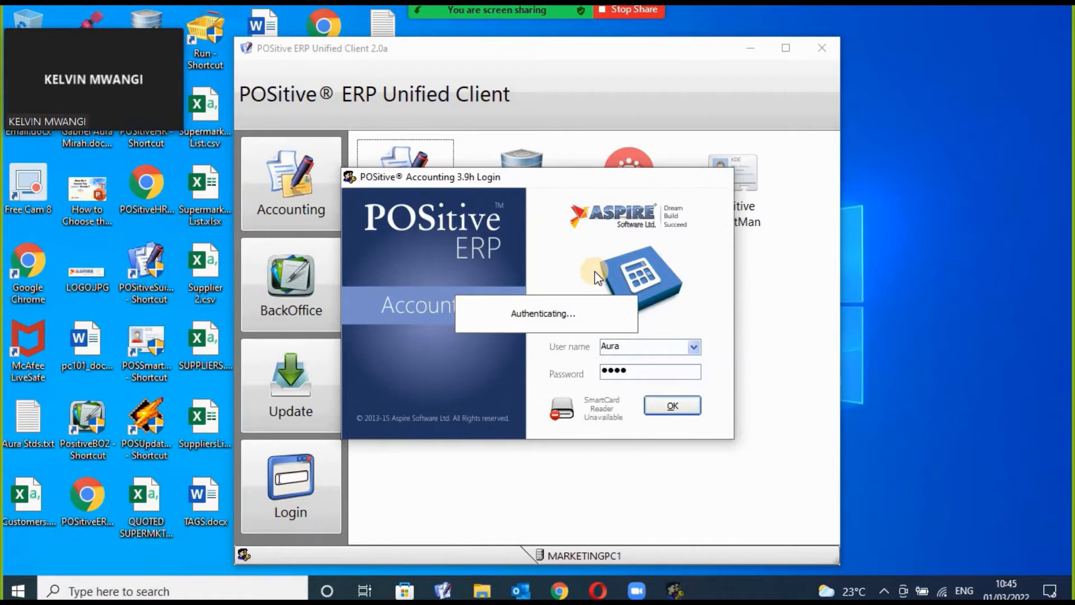
{"action": "key", "text": "Return"}
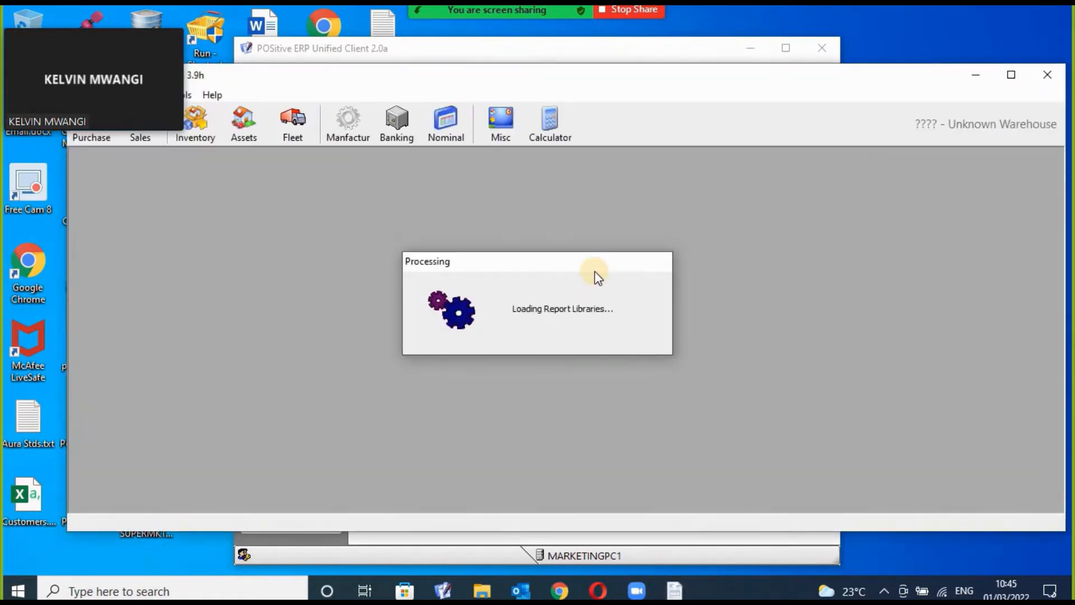
Maximize the Accounting window and let it finish loading.
{"action": "left_click", "coordinate": [1015, 76]}
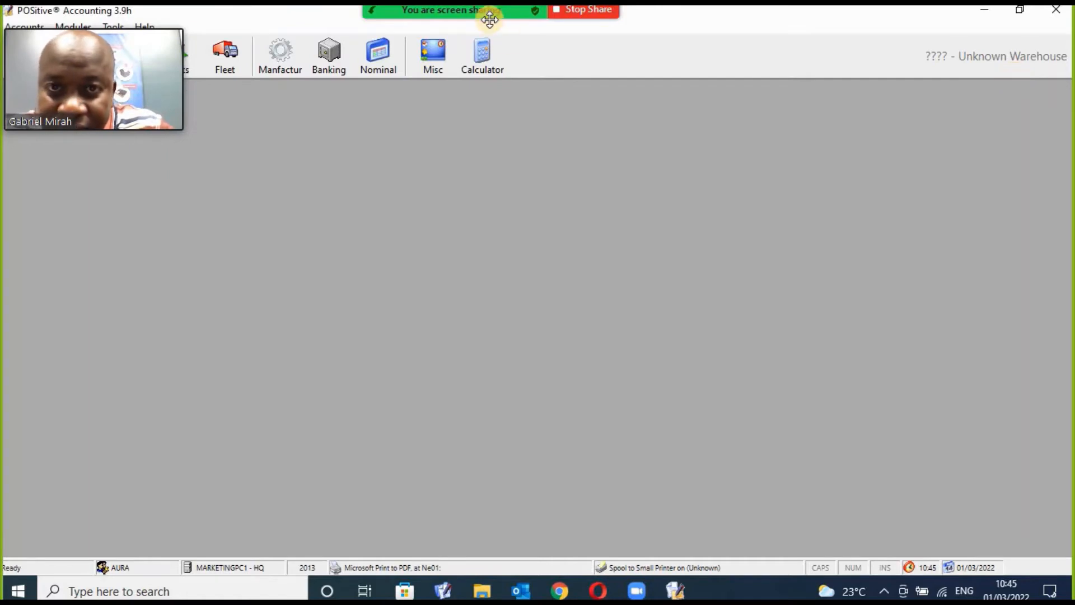
{"action": "mouse_move", "coordinate": [489, 17]}
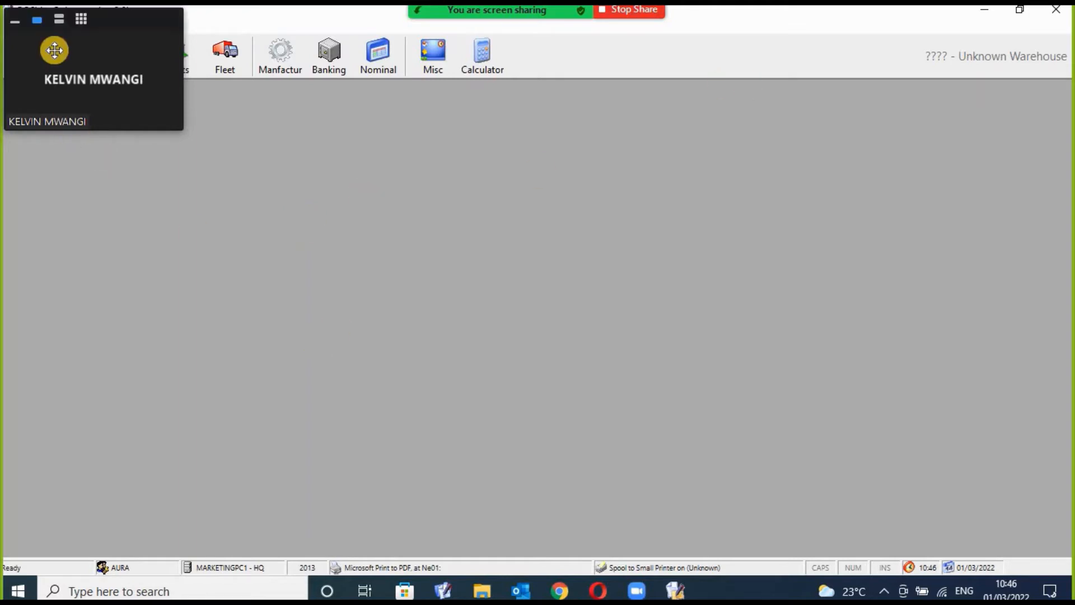
{"action": "left_click_drag", "start_coordinate": [55, 50], "coordinate": [935, 66]}
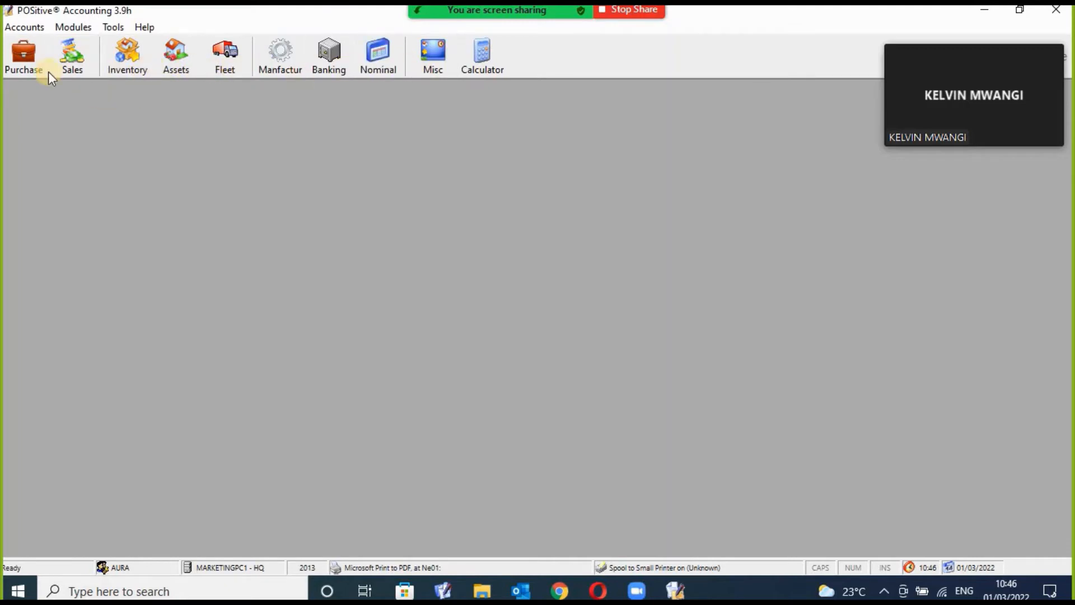
Open the Supplier Manager and view the Alex Distributors and Aspire Software Ltd records.
{"action": "left_click", "coordinate": [27, 63]}
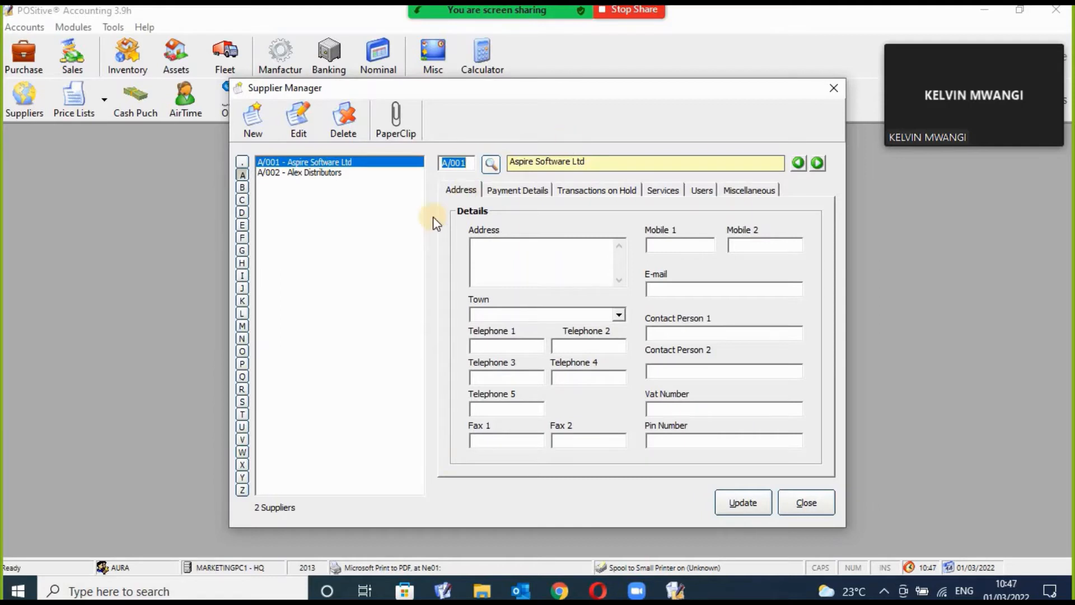
{"action": "left_click", "coordinate": [303, 171]}
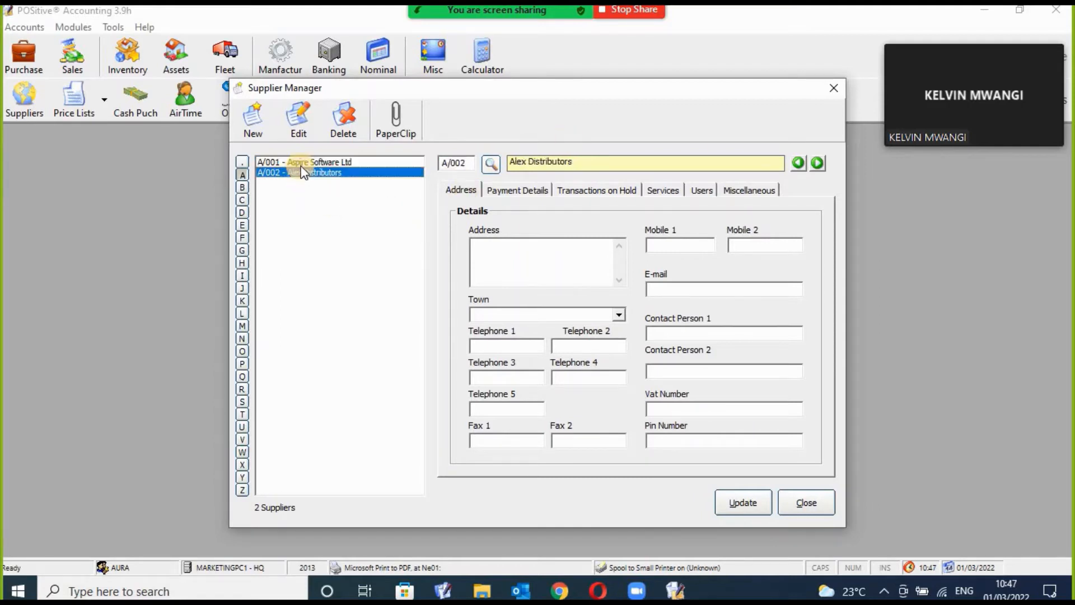
{"action": "left_click", "coordinate": [259, 162]}
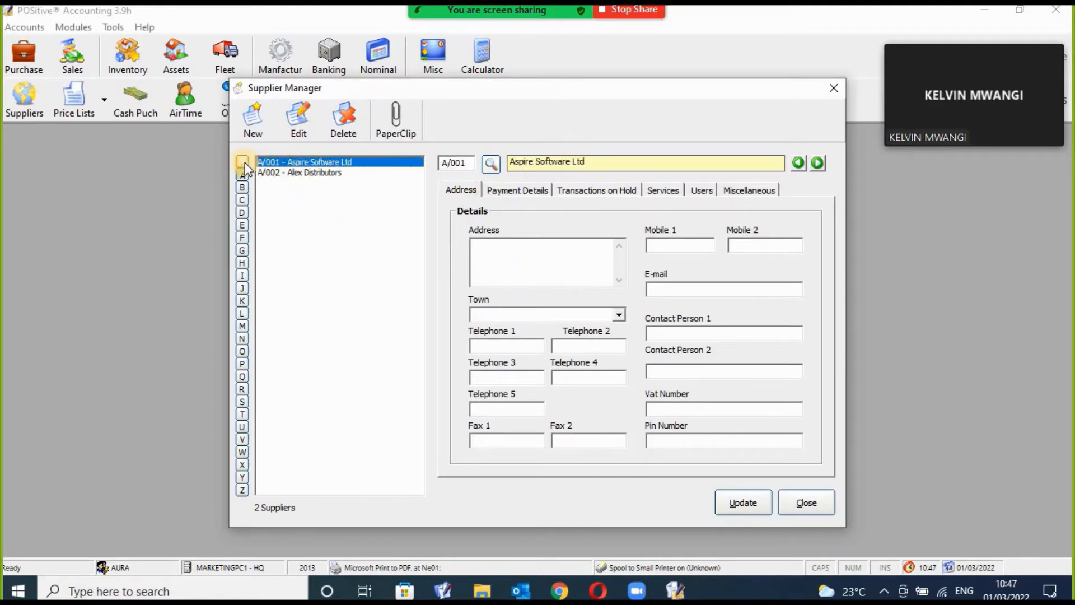
{"action": "left_click", "coordinate": [243, 162]}
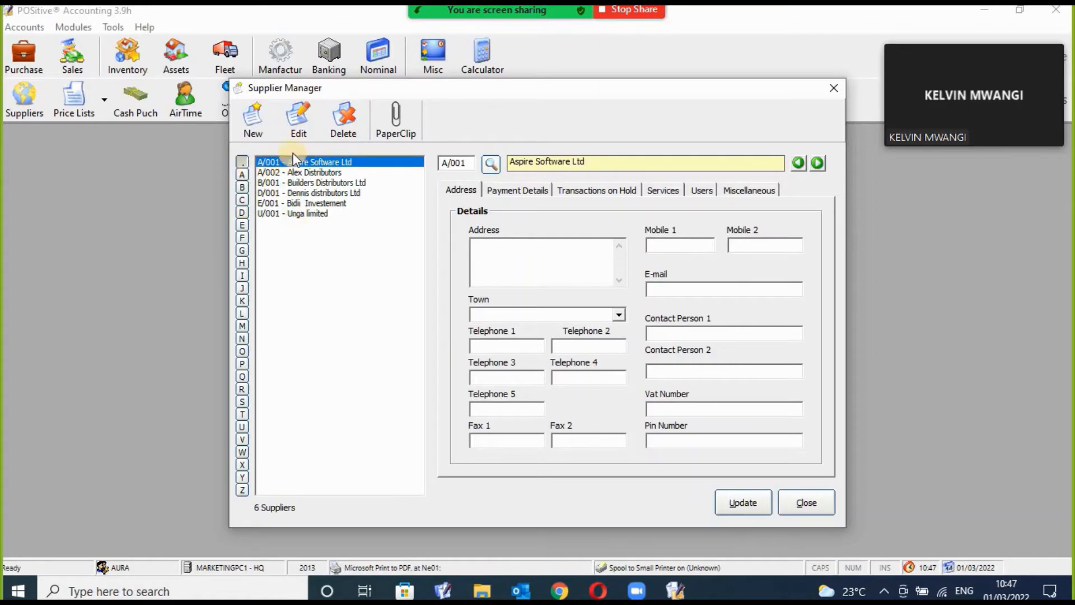
Filter suppliers by A, B and K, then start adding a new supplier.
{"action": "left_click", "coordinate": [242, 174]}
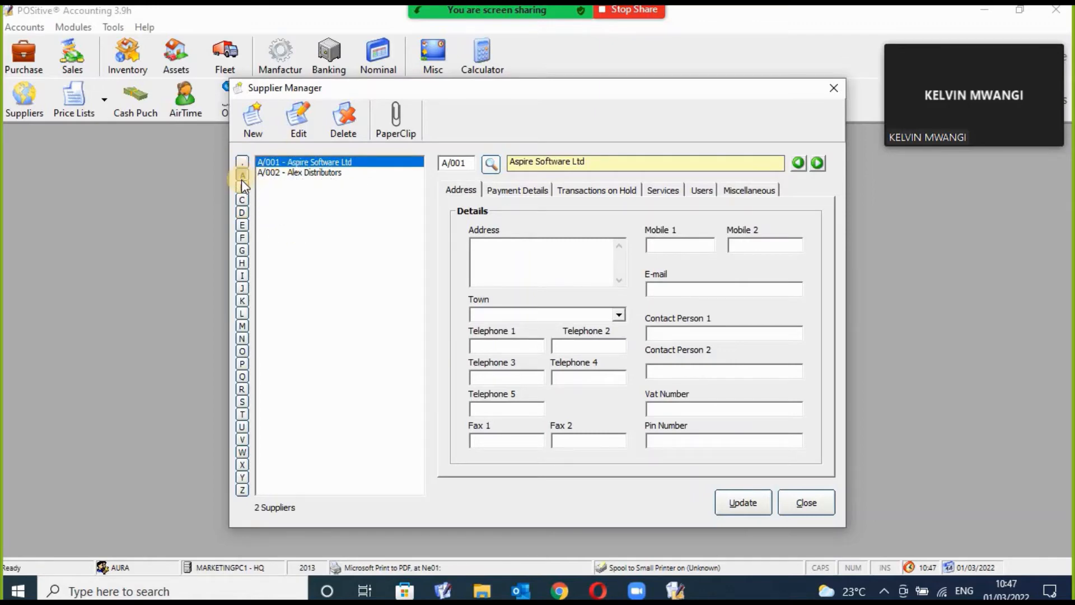
{"action": "left_click", "coordinate": [242, 187]}
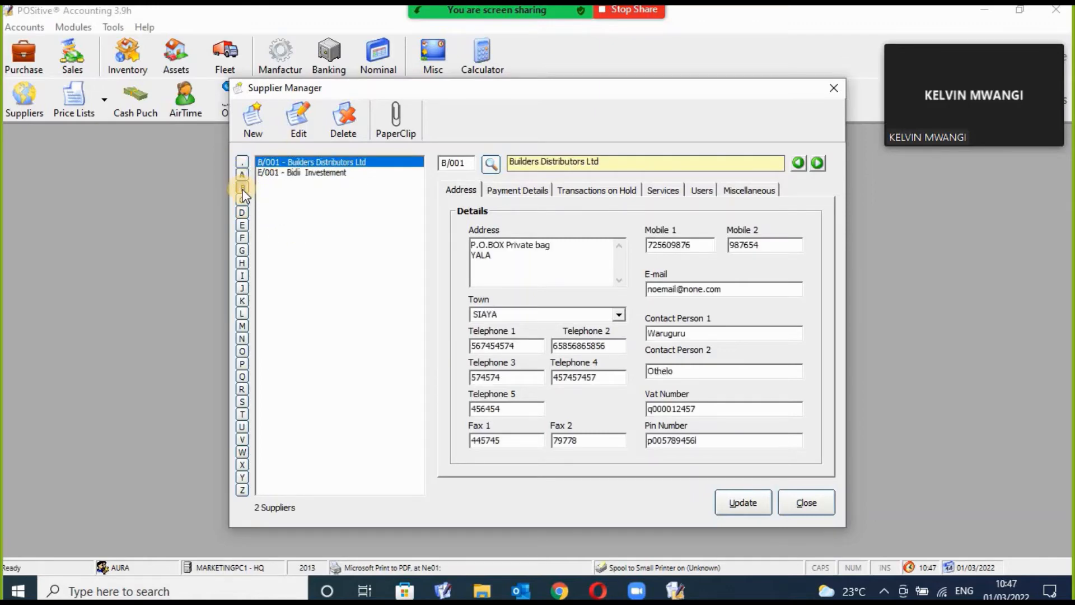
{"action": "left_click", "coordinate": [245, 304]}
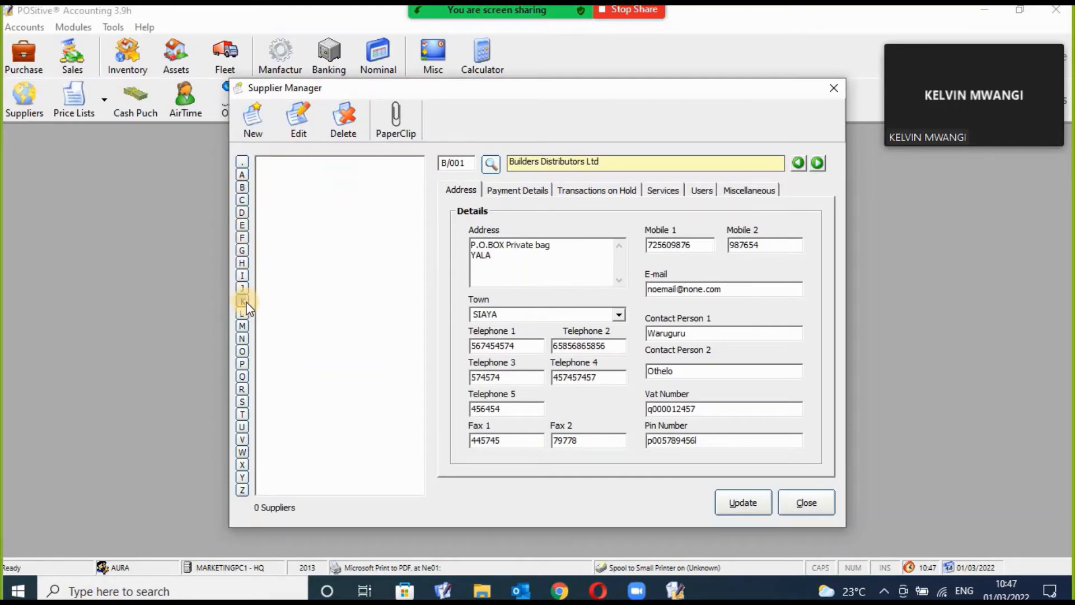
{"action": "left_click", "coordinate": [250, 115]}
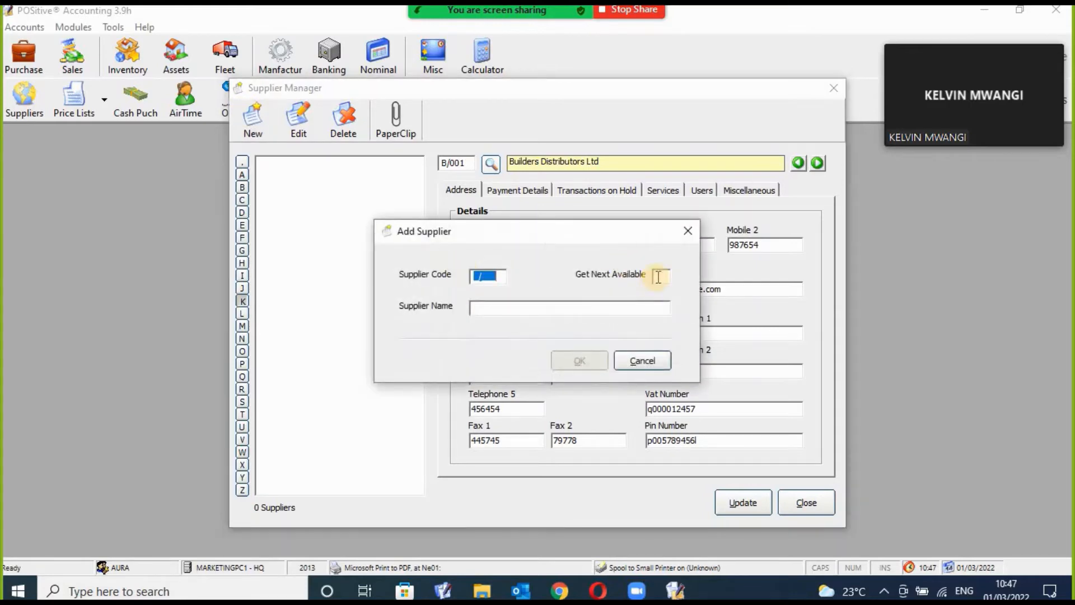
Create supplier K/001 from the next available K code with the pharmaceutical Ltd company's name.
{"action": "left_click", "coordinate": [659, 276]}
{"action": "type", "text": "K"}
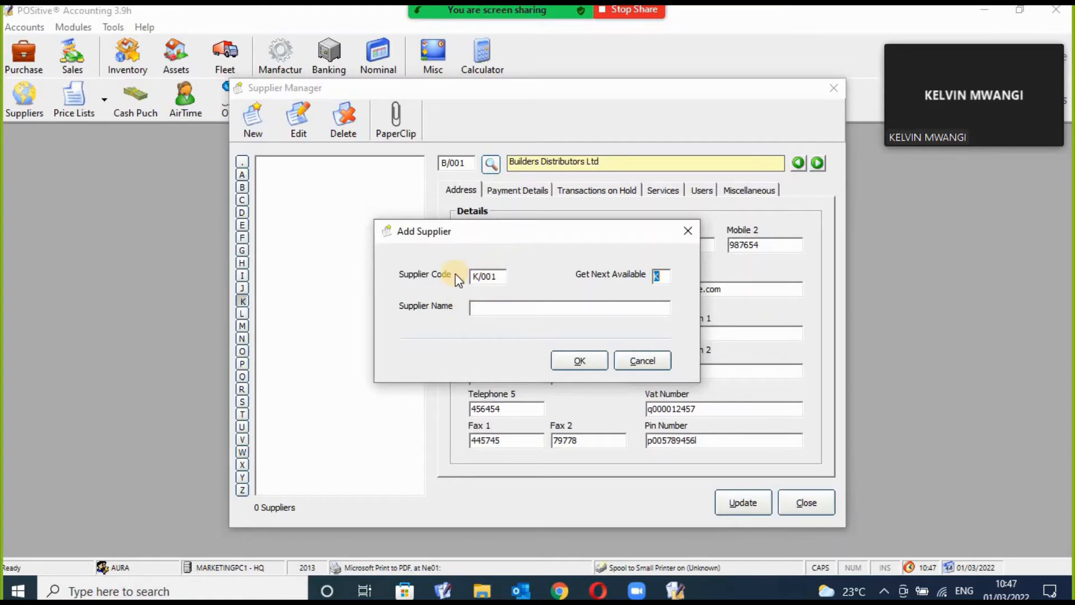
{"action": "left_click", "coordinate": [485, 309]}
{"action": "type", "text": "K"}
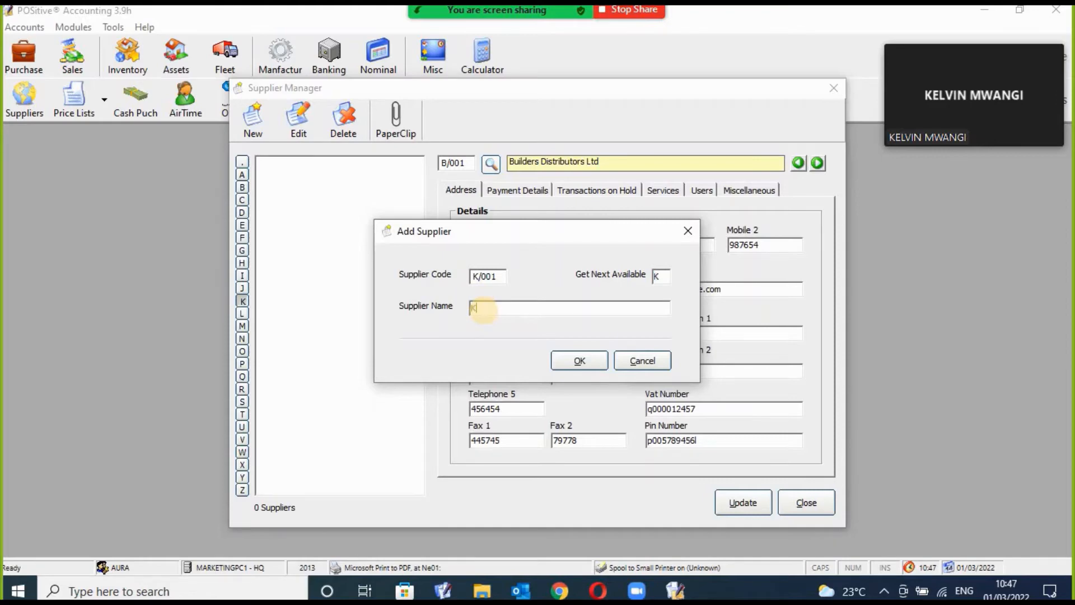
{"action": "type", "text": "elvin Mwangi  Pharmaceutical"}
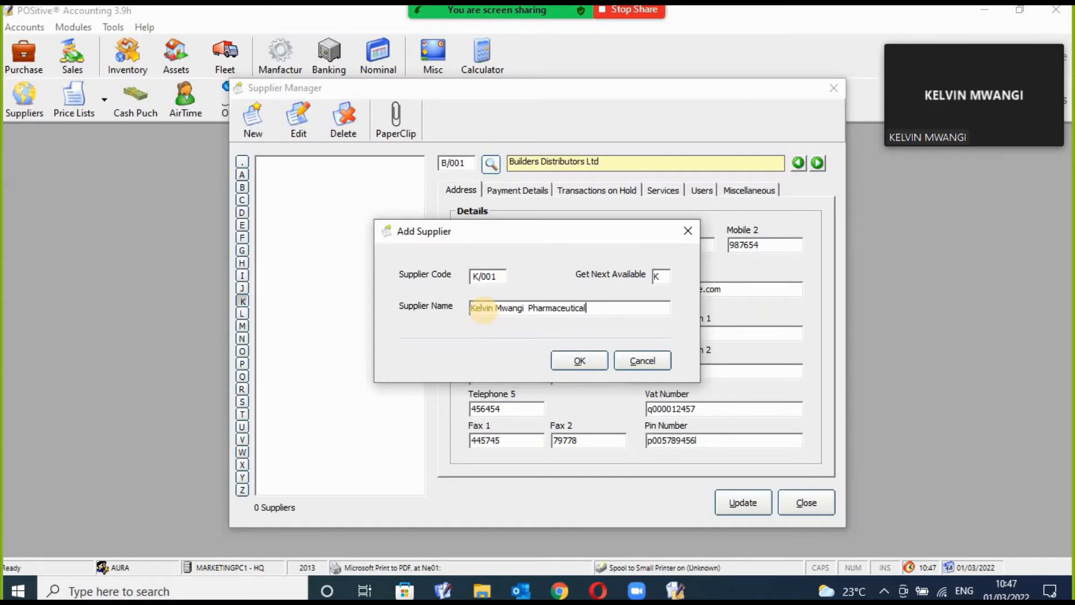
{"action": "type", "text": " Ltd"}
{"action": "left_click", "coordinate": [576, 366]}
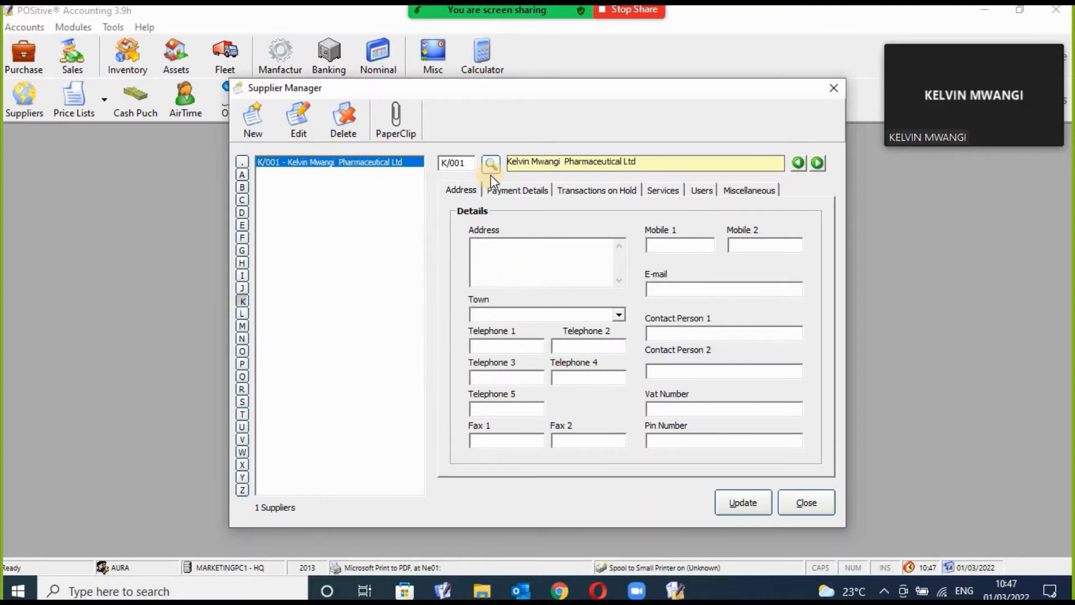
Fill in the supplier's address fields and its PIN number.
{"action": "left_click", "coordinate": [506, 259]}
{"action": "left_click", "coordinate": [739, 247]}
{"action": "left_click", "coordinate": [696, 440]}
Allow advance payments and put payments on hold with reason 'Very very very very Dangerous'.
{"action": "left_click", "coordinate": [537, 196]}
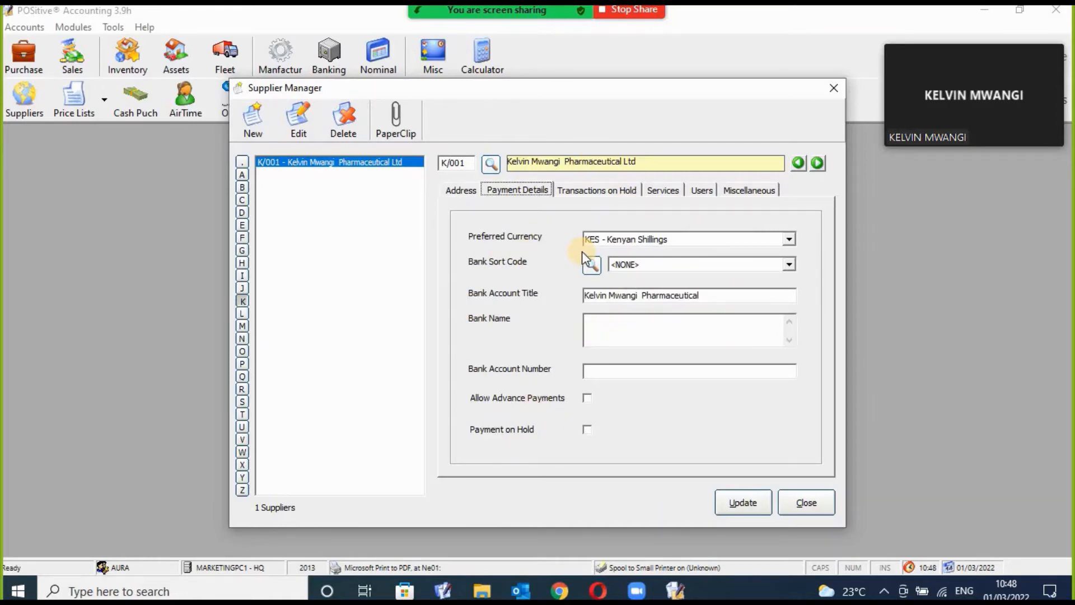
{"action": "left_click", "coordinate": [588, 399]}
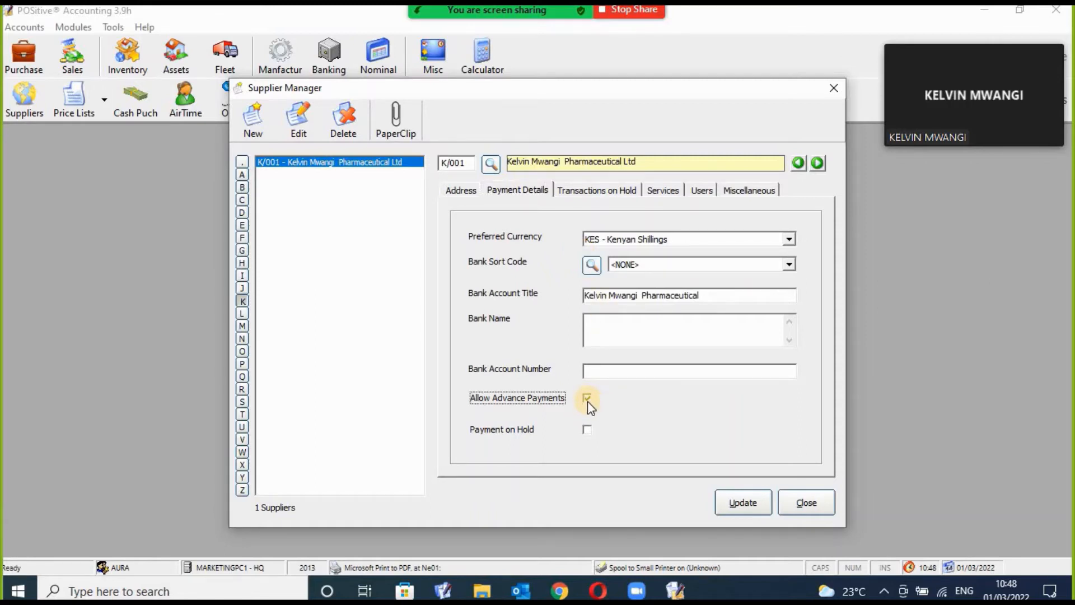
{"action": "left_click", "coordinate": [588, 429]}
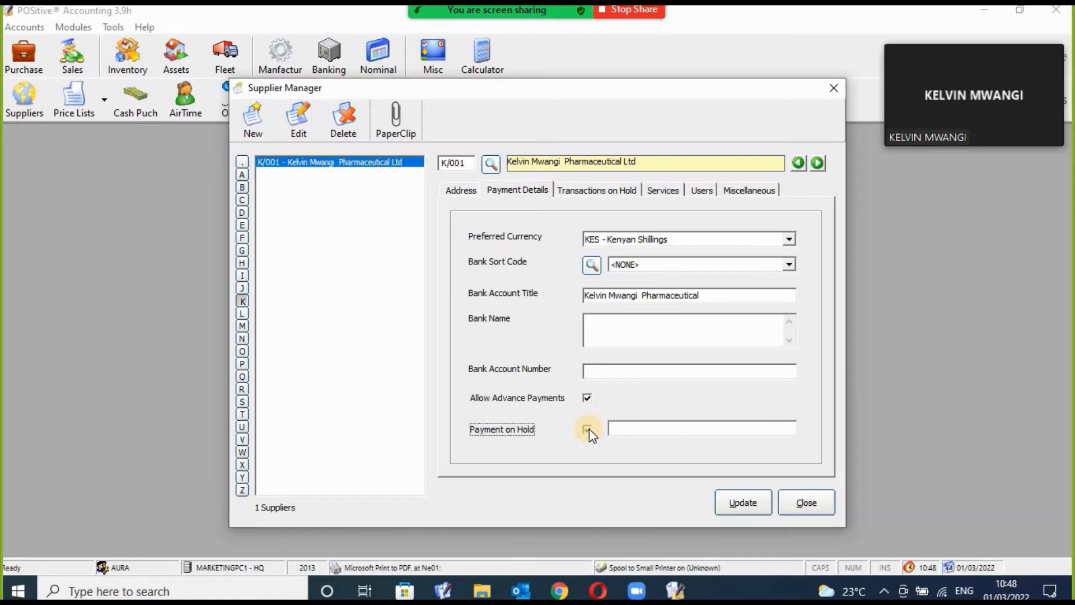
{"action": "left_click", "coordinate": [624, 428]}
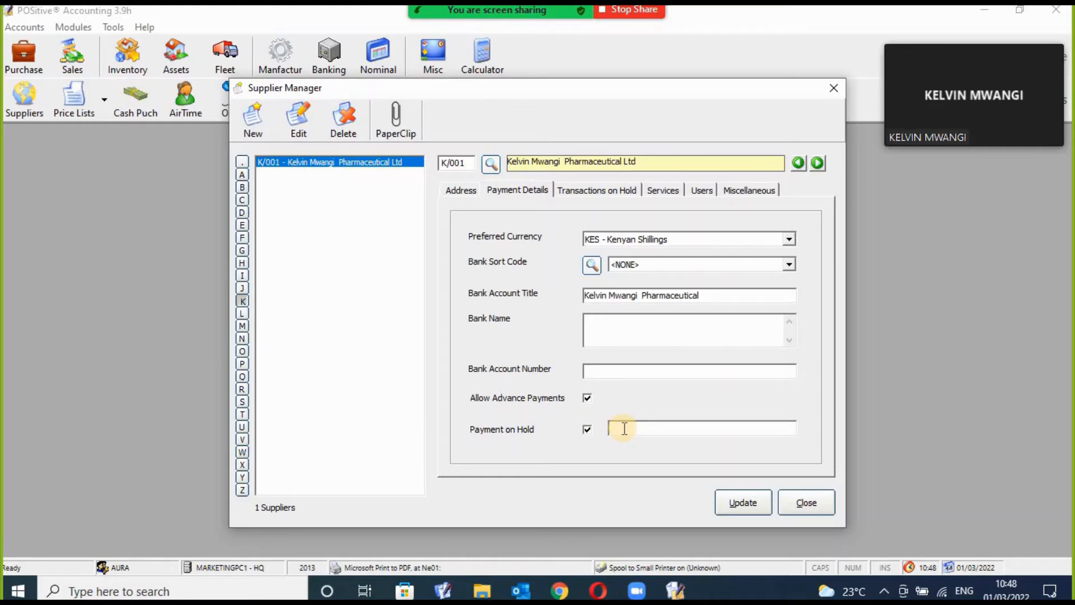
{"action": "type", "text": "Very very very ver"}
{"action": "type", "text": "y Dangerous"}
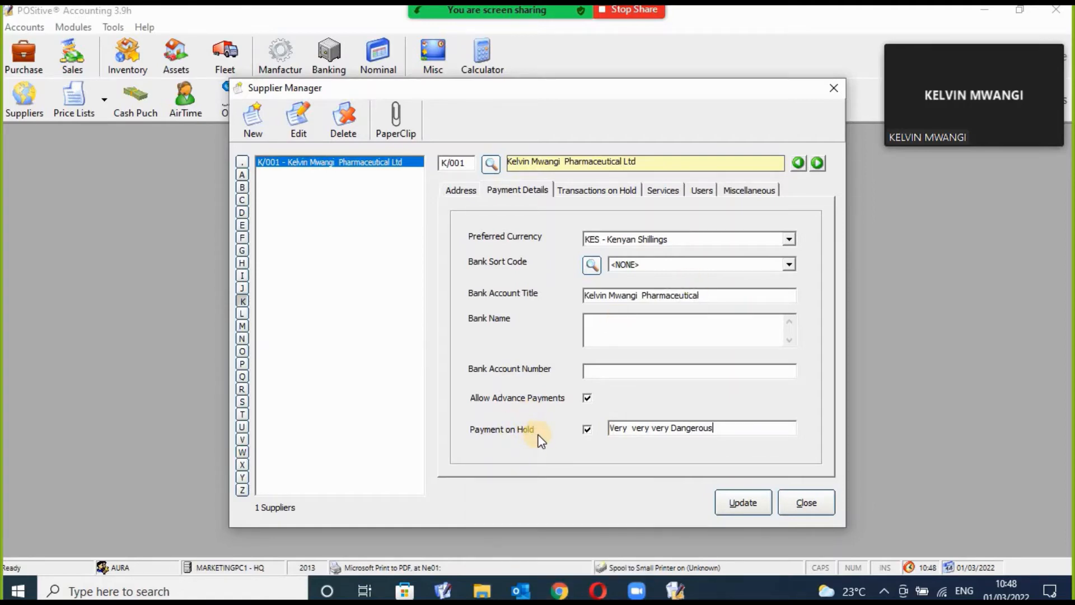
Untick advance payments and payment hold, toggle purchase-order and GRN holds off again, then view Services.
{"action": "left_click", "coordinate": [589, 396]}
{"action": "left_click", "coordinate": [589, 428]}
{"action": "left_click", "coordinate": [602, 191]}
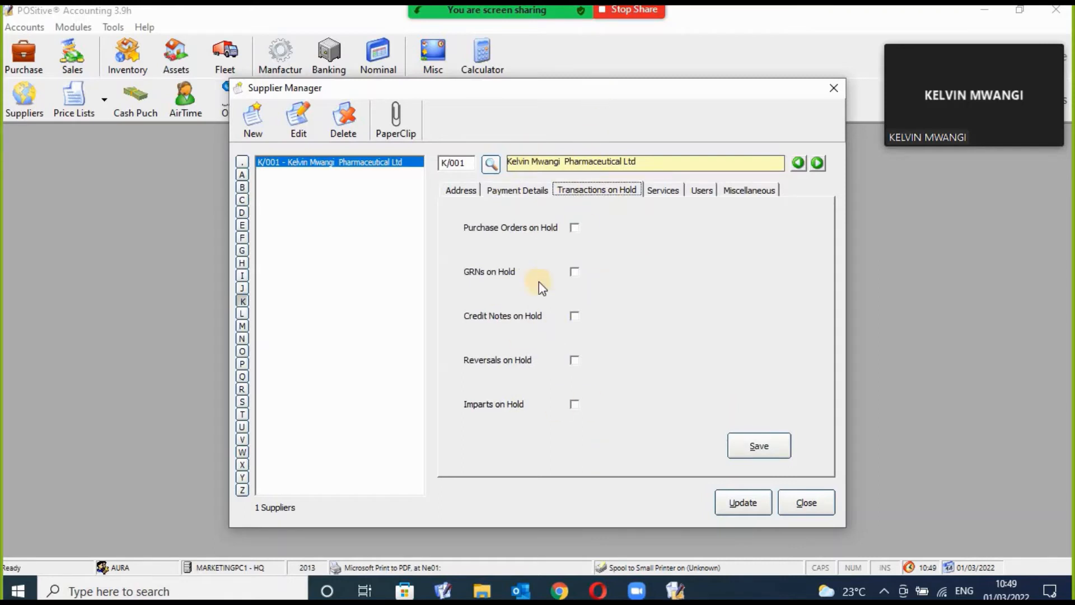
{"action": "left_click", "coordinate": [574, 227]}
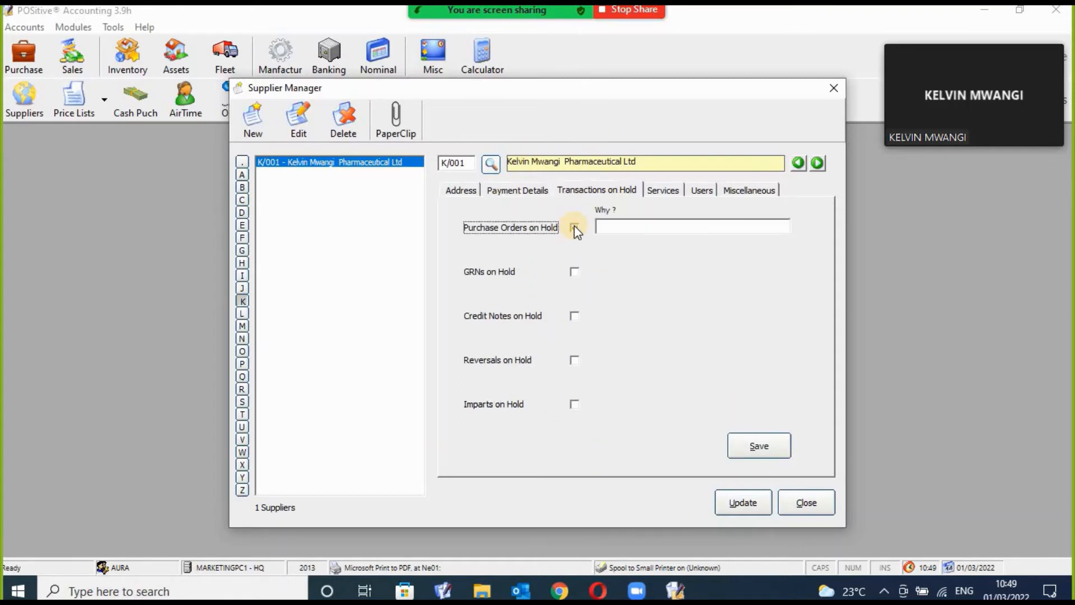
{"action": "left_click", "coordinate": [574, 273]}
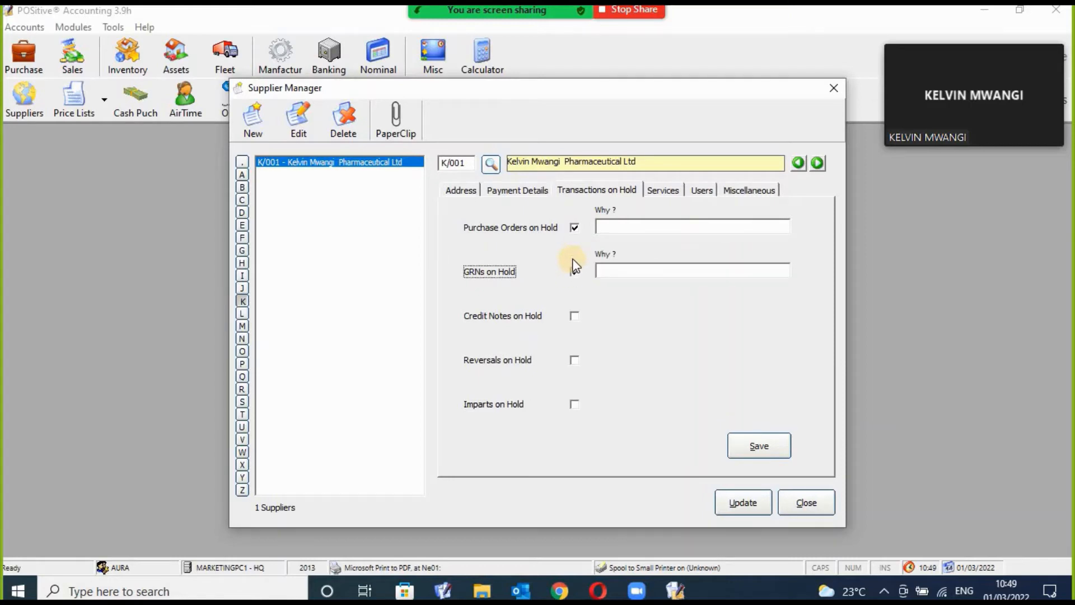
{"action": "left_click", "coordinate": [575, 227]}
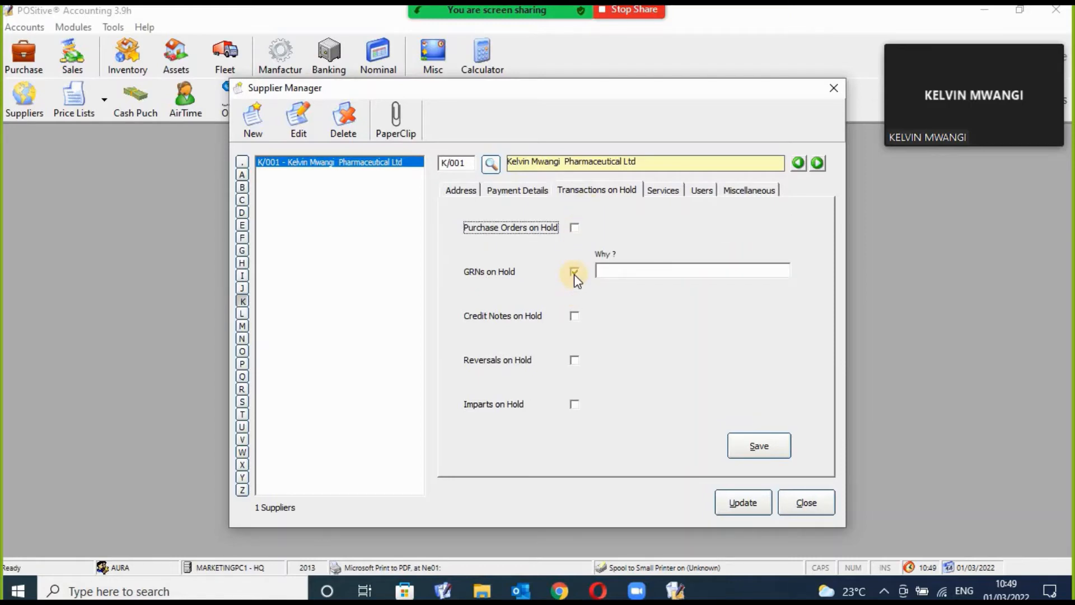
{"action": "left_click", "coordinate": [574, 272]}
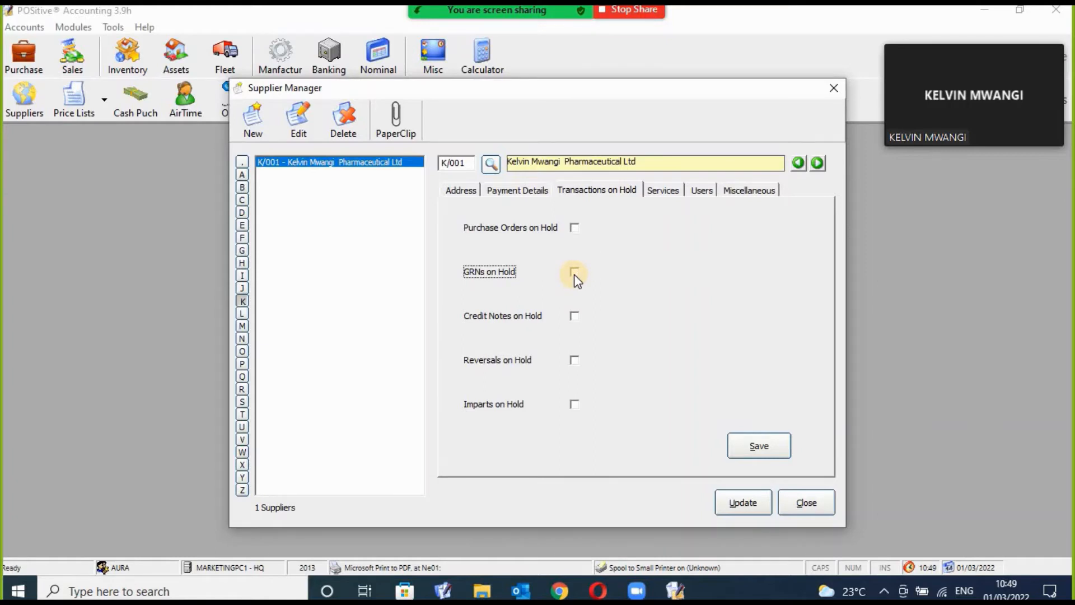
{"action": "left_click", "coordinate": [669, 192]}
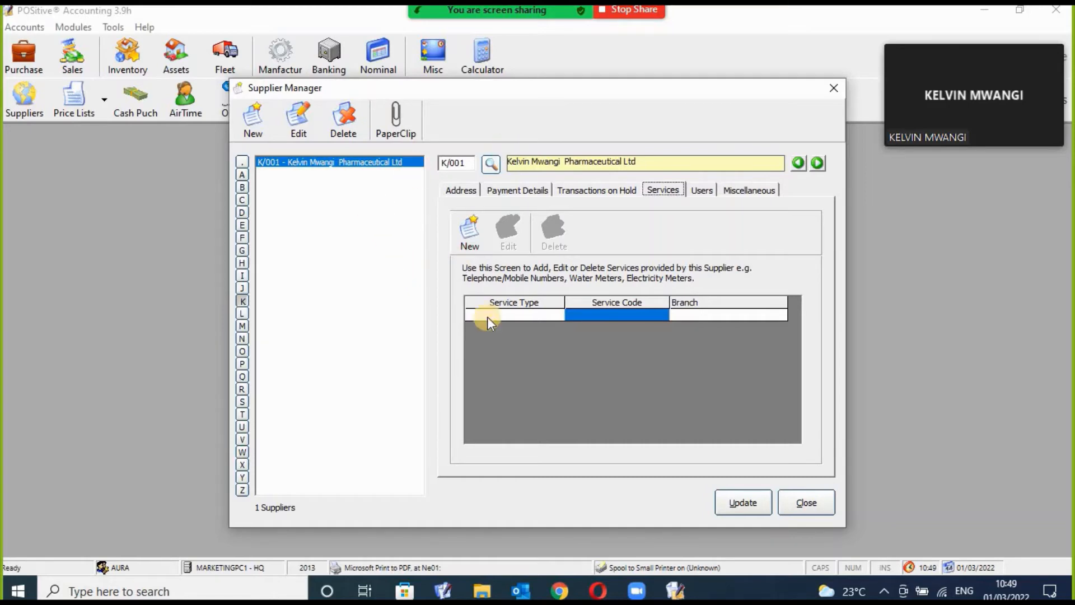
Draft an electricity meter service at branch 00 - HQ, discard it, and close Supplier Manager.
{"action": "left_click", "coordinate": [472, 240]}
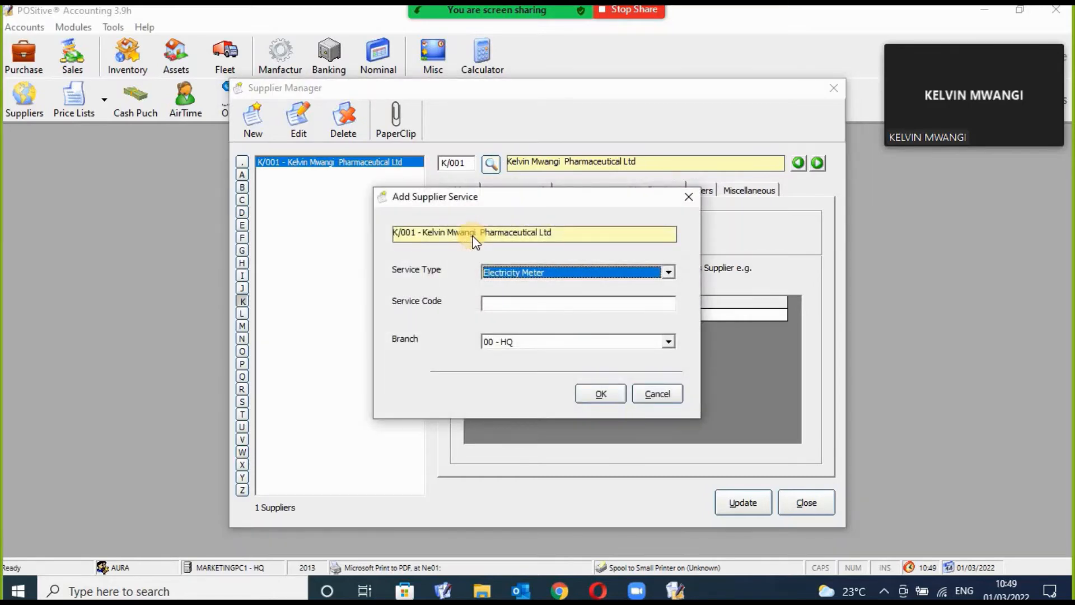
{"action": "left_click", "coordinate": [530, 307]}
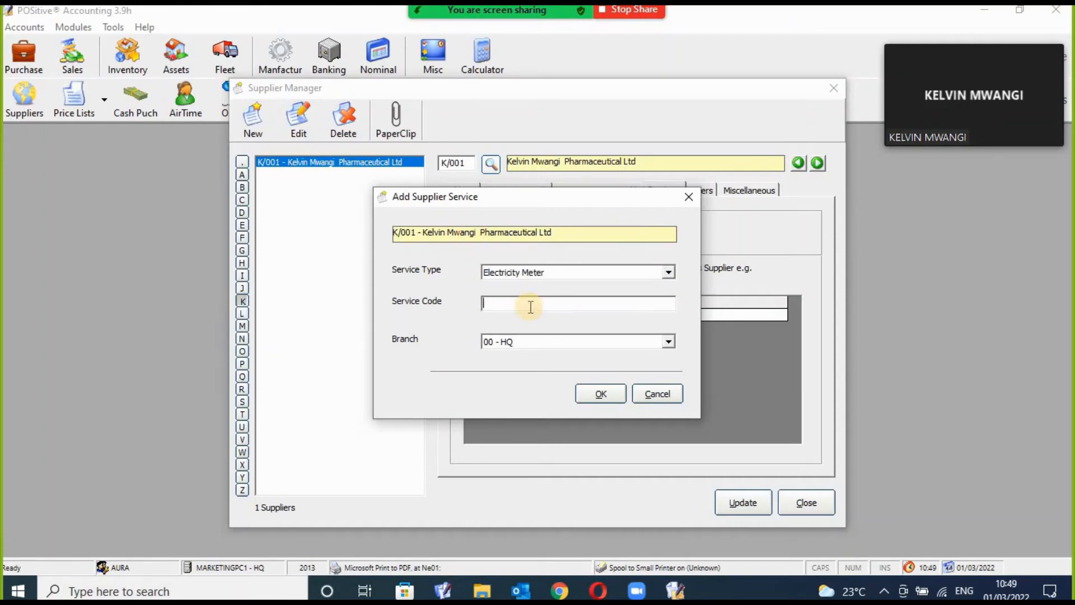
{"action": "left_click", "coordinate": [668, 343]}
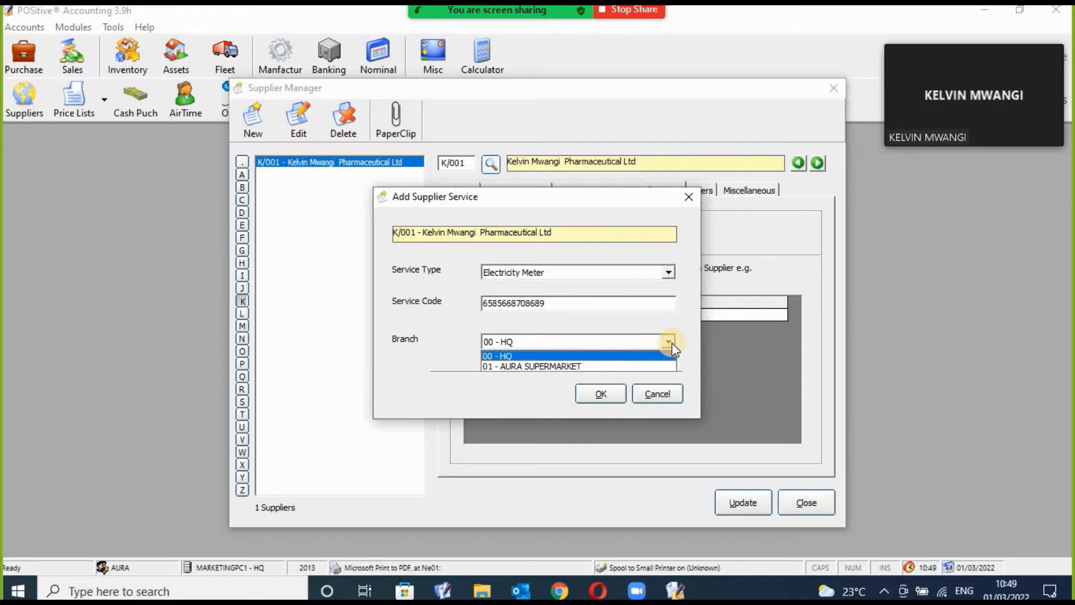
{"action": "left_click", "coordinate": [628, 357]}
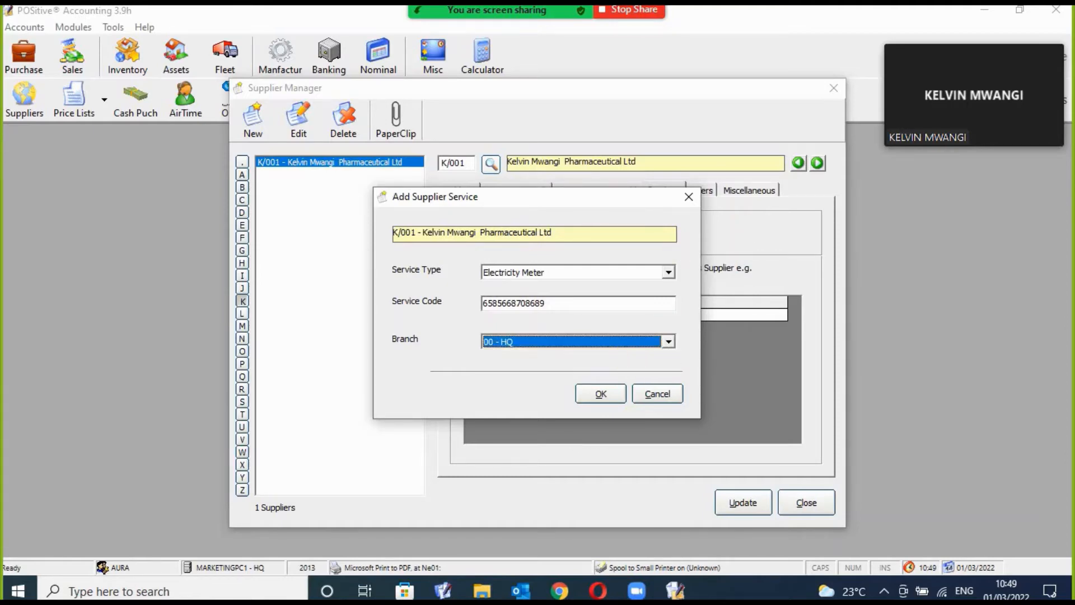
{"action": "left_click", "coordinate": [688, 196]}
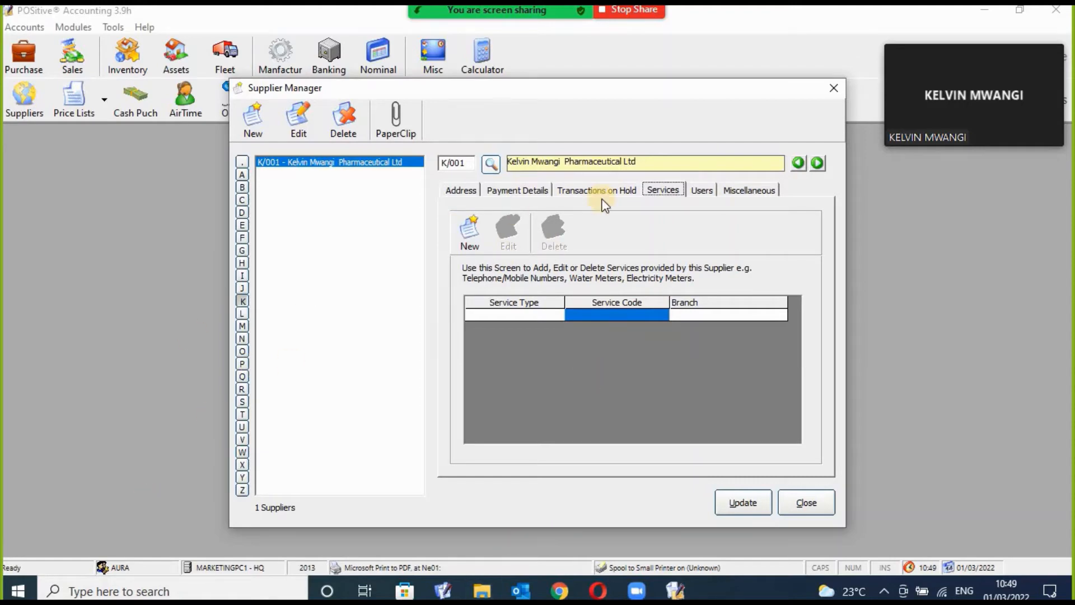
{"action": "left_click", "coordinate": [838, 88]}
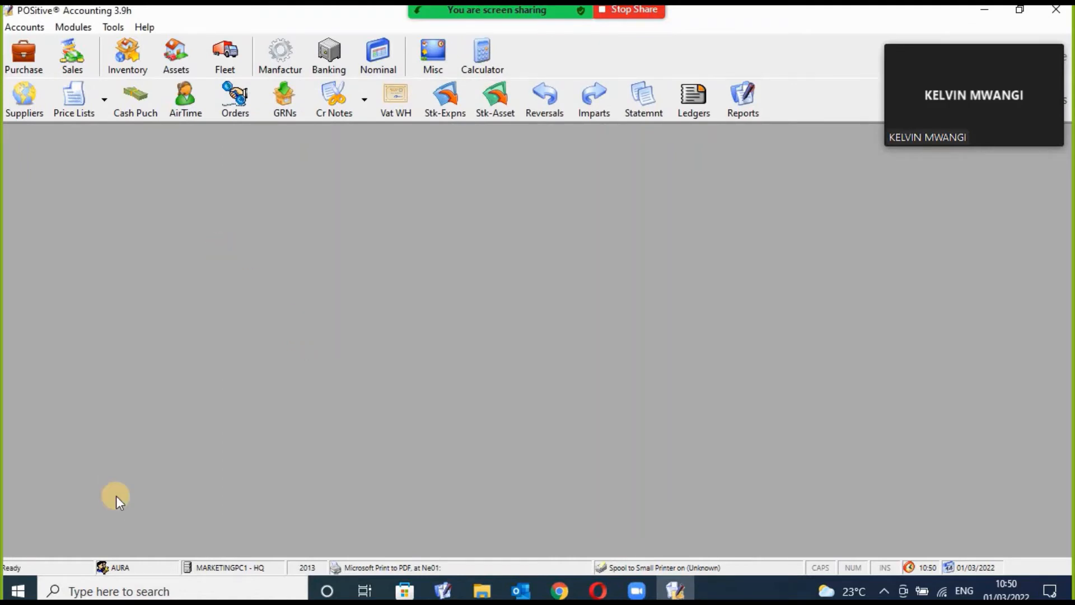
Open the Product Manager from Inventory and centre its window.
{"action": "left_click", "coordinate": [133, 68]}
{"action": "left_click", "coordinate": [186, 104]}
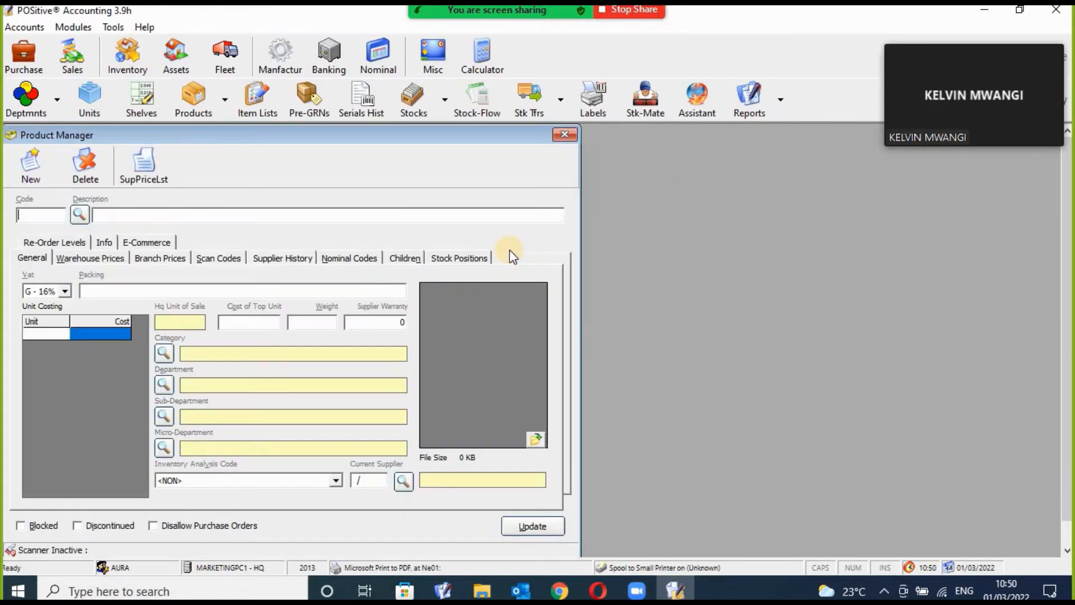
{"action": "left_click_drag", "start_coordinate": [457, 140], "coordinate": [651, 148]}
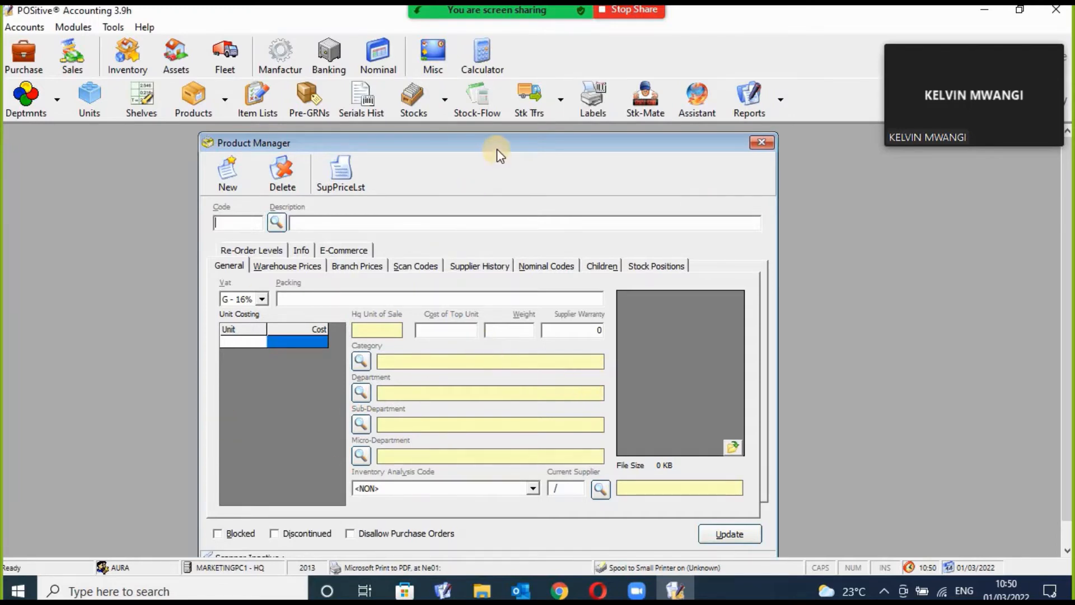
{"action": "left_click_drag", "start_coordinate": [497, 149], "coordinate": [500, 139]}
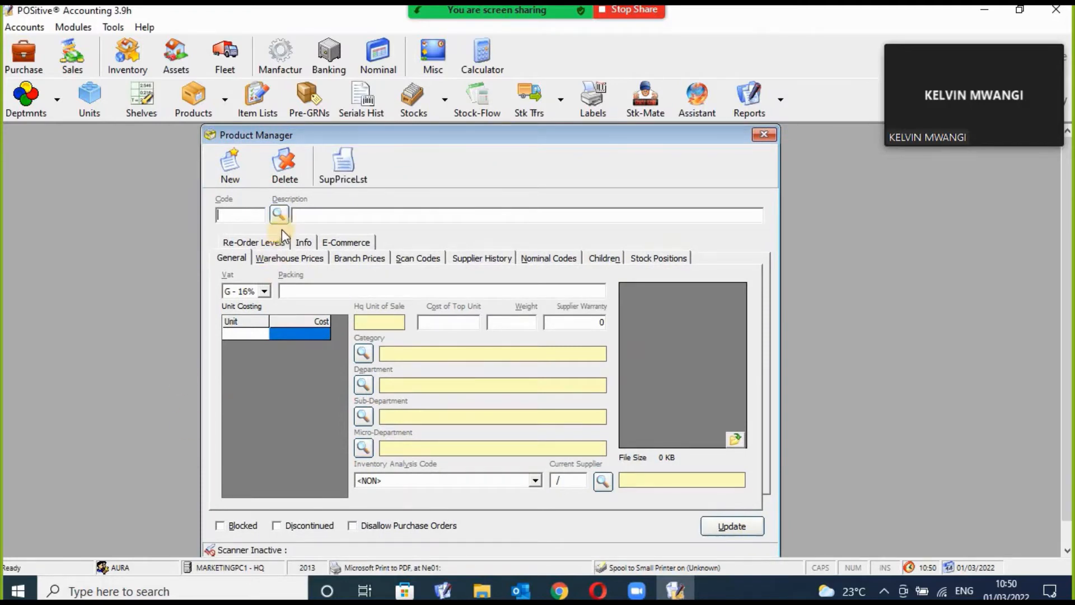
Search products for 'bread' and load Bread Superloaf 400 gms (product 410005).
{"action": "left_click", "coordinate": [279, 214]}
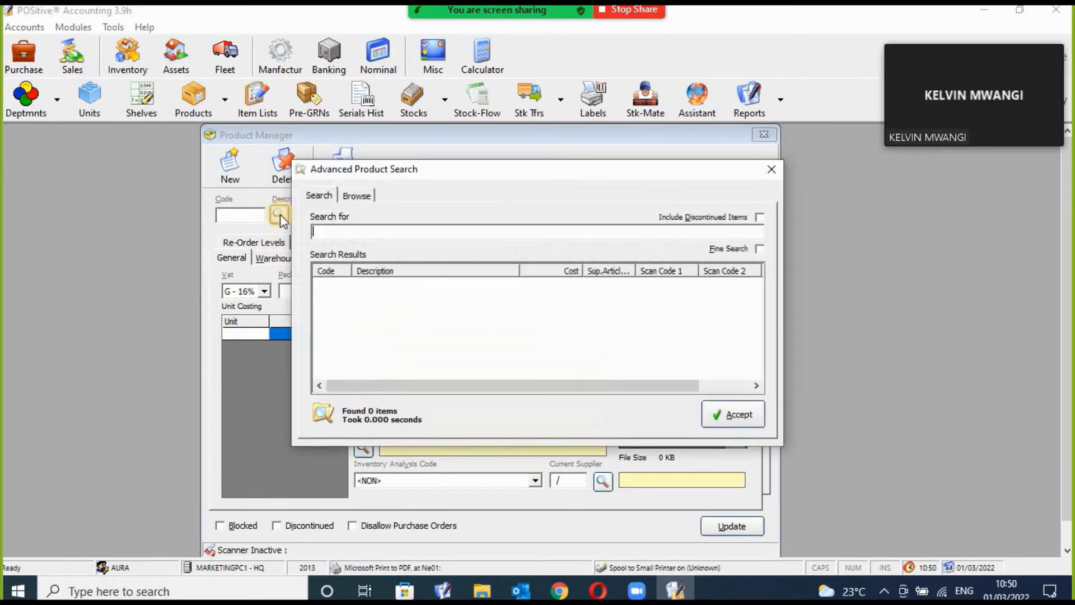
{"action": "type", "text": "bread"}
{"action": "left_click", "coordinate": [707, 415]}
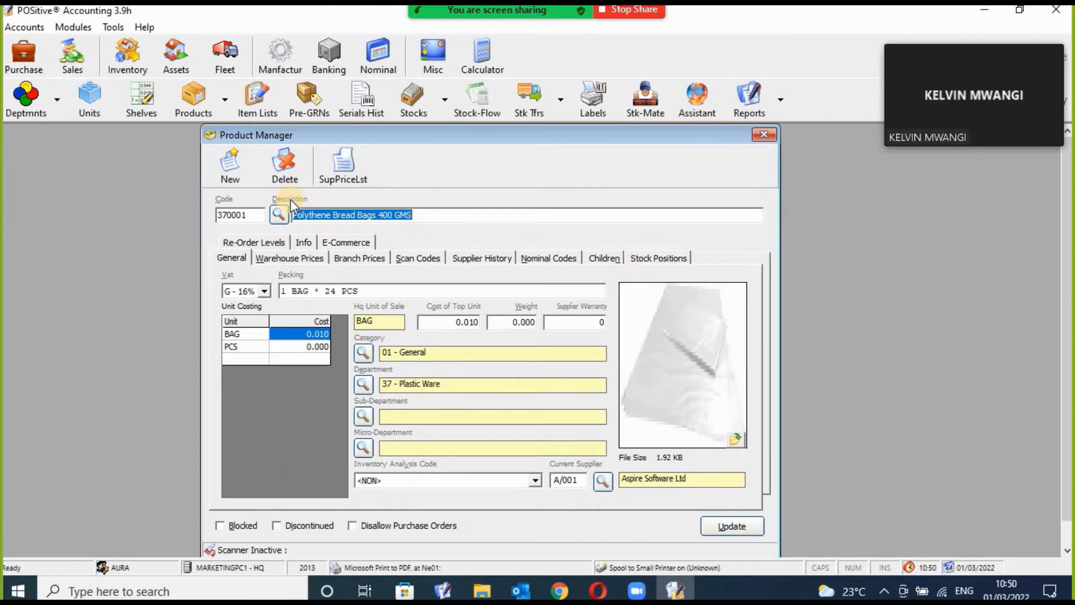
{"action": "left_click", "coordinate": [278, 214]}
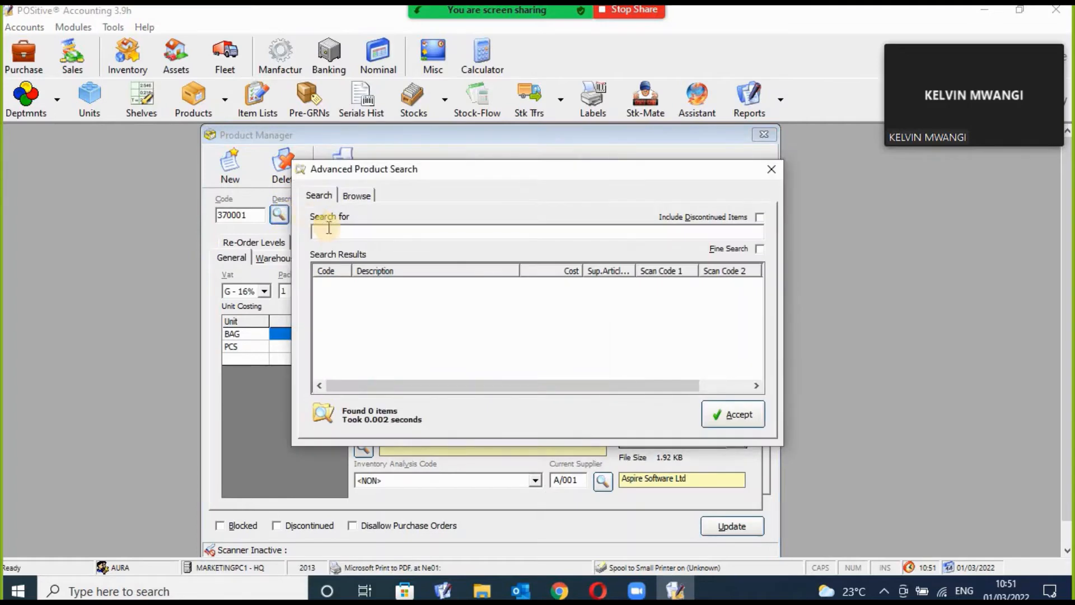
{"action": "type", "text": "bread"}
{"action": "key", "text": "Return"}
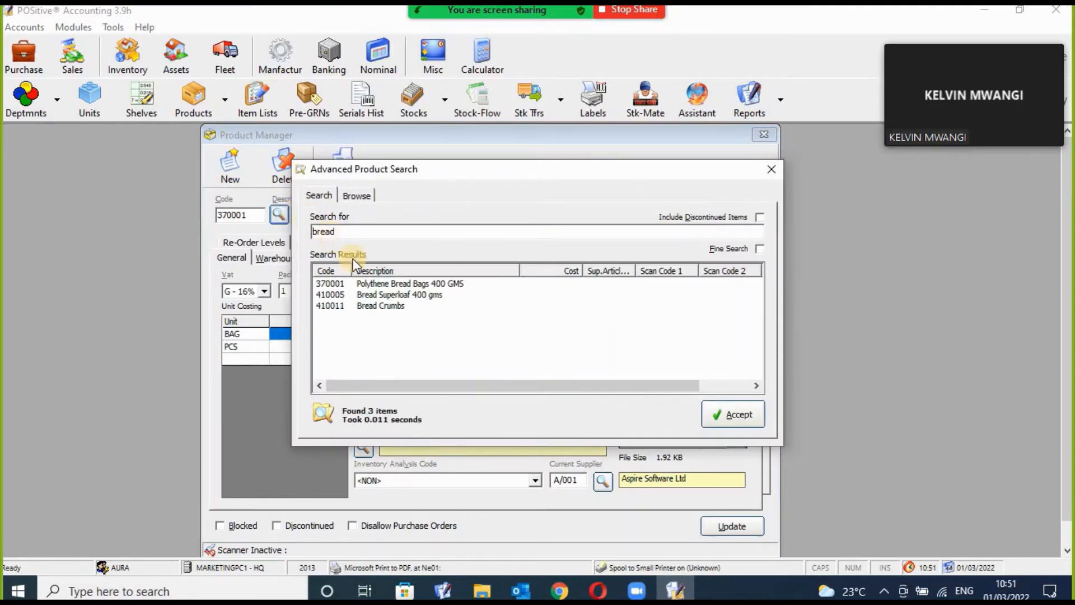
{"action": "left_click", "coordinate": [370, 294]}
{"action": "left_click", "coordinate": [732, 413]}
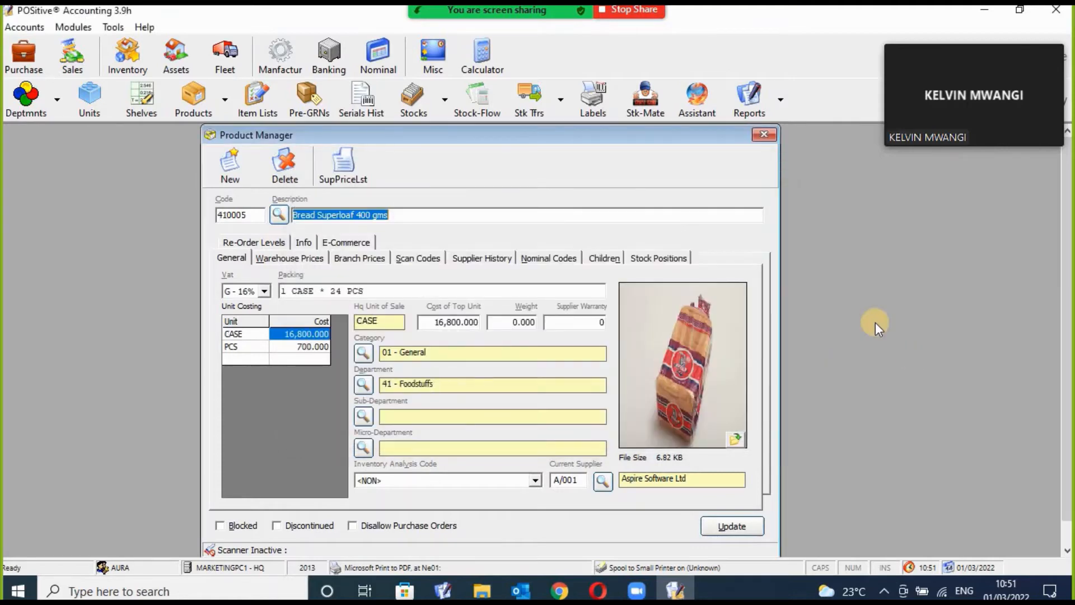
Review the 1 CASE * 24 PCS packing, 16,800.000 case cost and 700.000 piece cost.
{"action": "left_click_drag", "start_coordinate": [579, 143], "coordinate": [545, 145]}
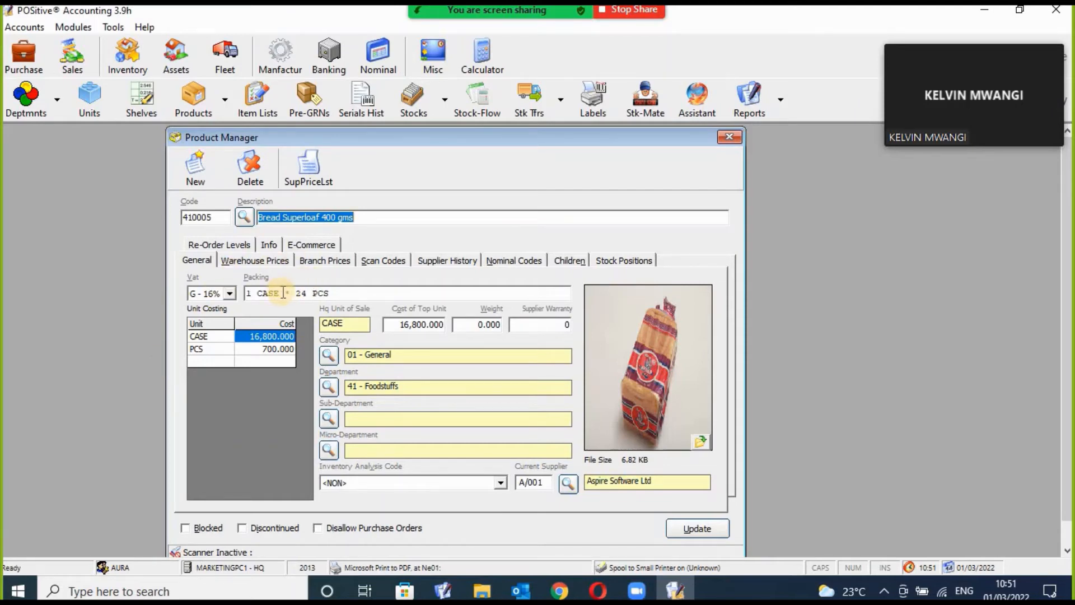
{"action": "left_click_drag", "start_coordinate": [283, 292], "coordinate": [279, 292]}
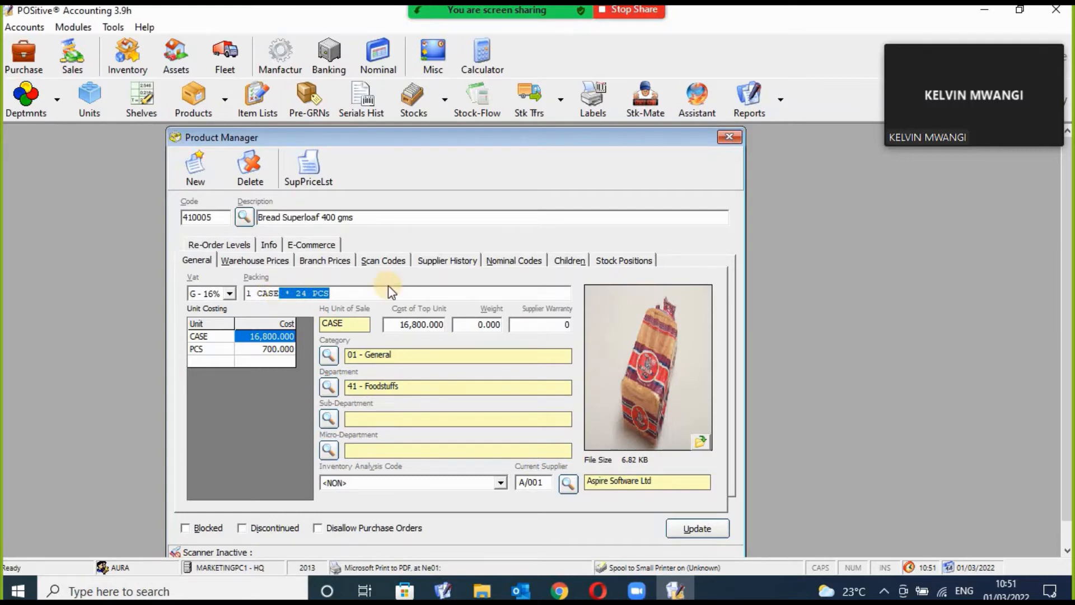
{"action": "left_click", "coordinate": [269, 295]}
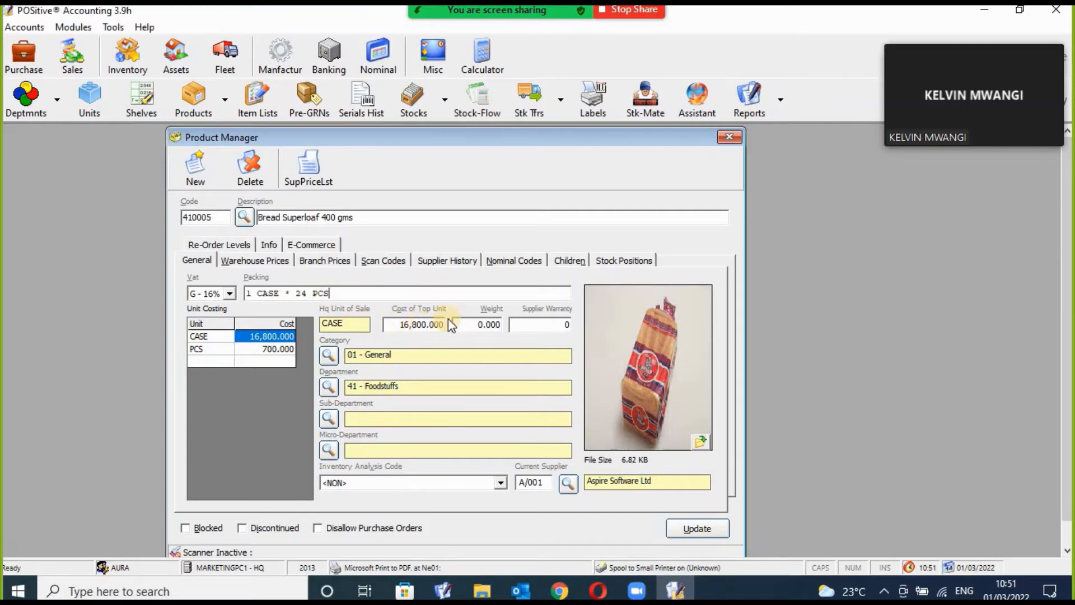
{"action": "left_click", "coordinate": [409, 329]}
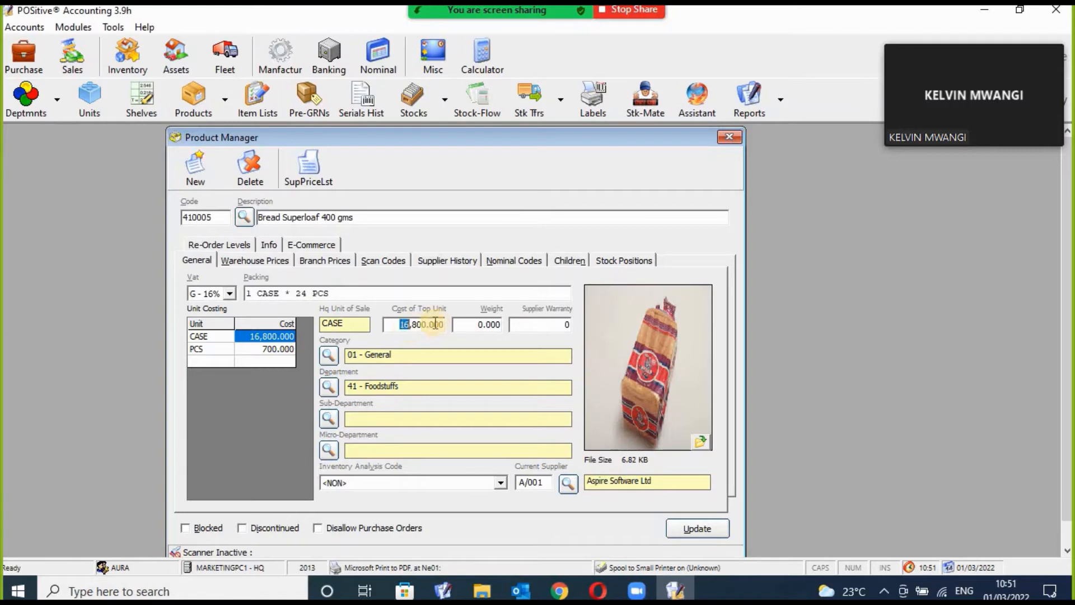
{"action": "left_click", "coordinate": [271, 352]}
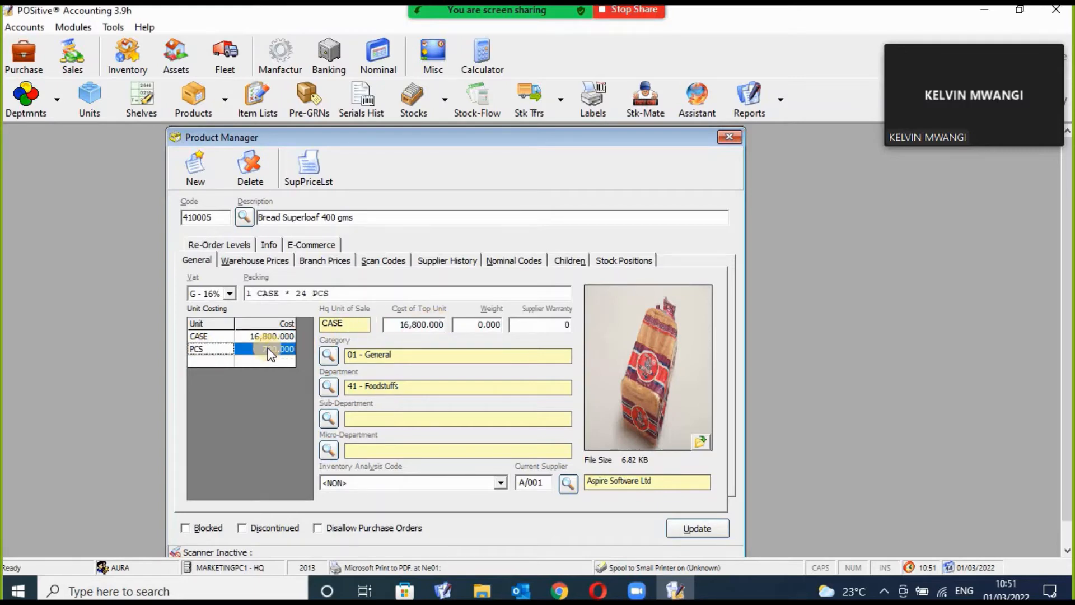
{"action": "left_click", "coordinate": [283, 335]}
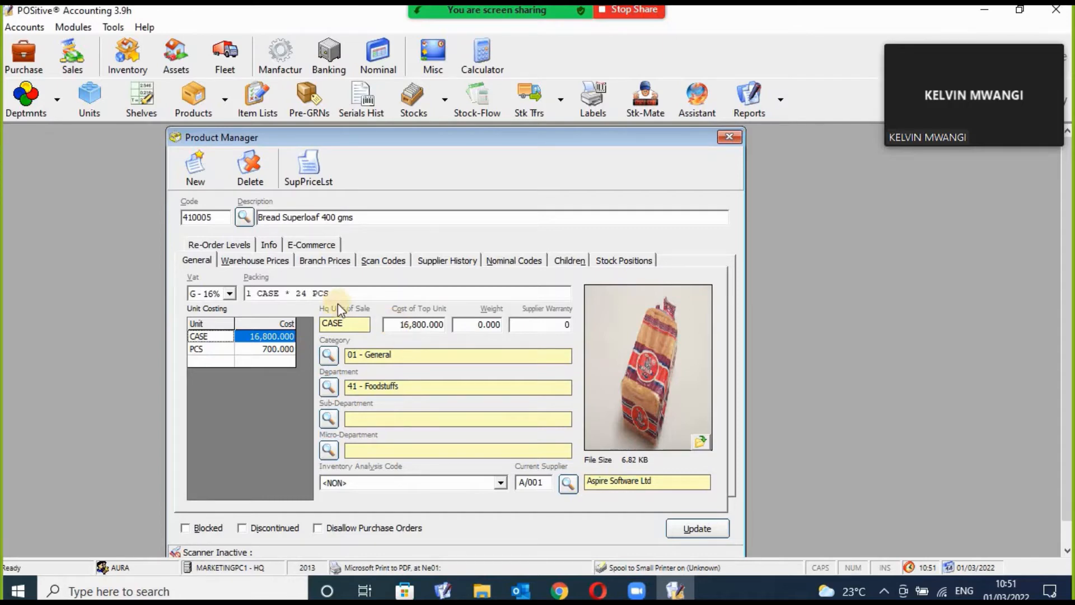
Open the AURA SUPERMARKET branch price for editing, keeping type 02 - Supermarket and unit PCS.
{"action": "left_click", "coordinate": [327, 261]}
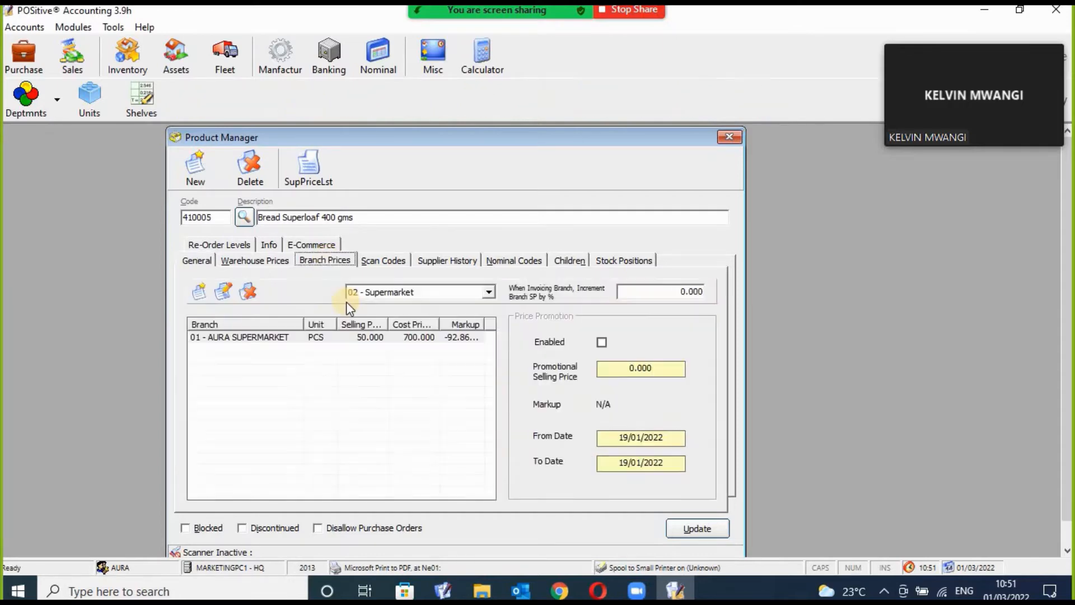
{"action": "left_click", "coordinate": [415, 337]}
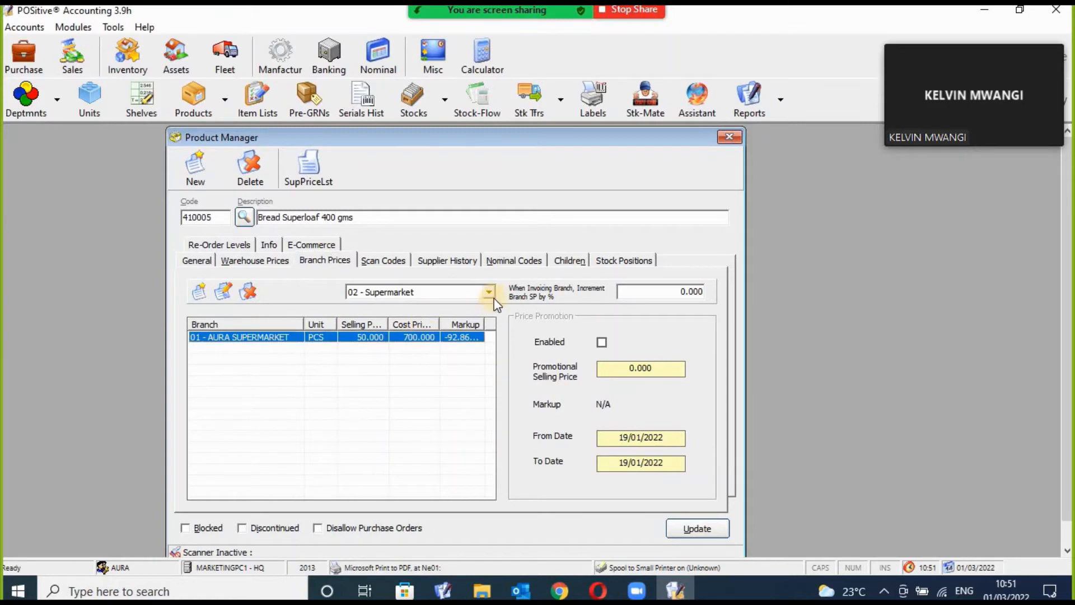
{"action": "left_click", "coordinate": [489, 292]}
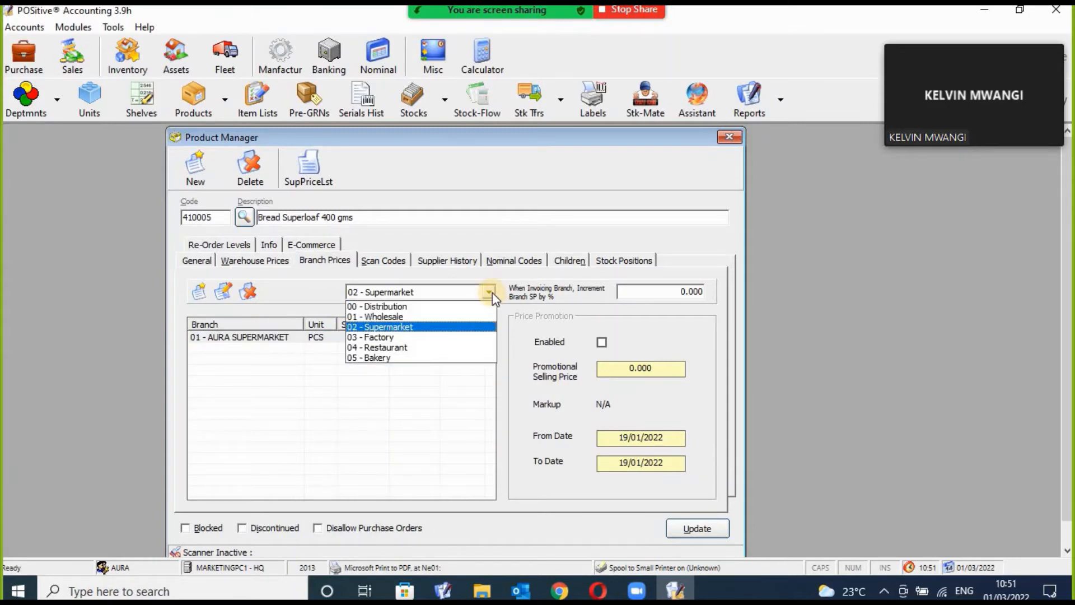
{"action": "left_click", "coordinate": [418, 326]}
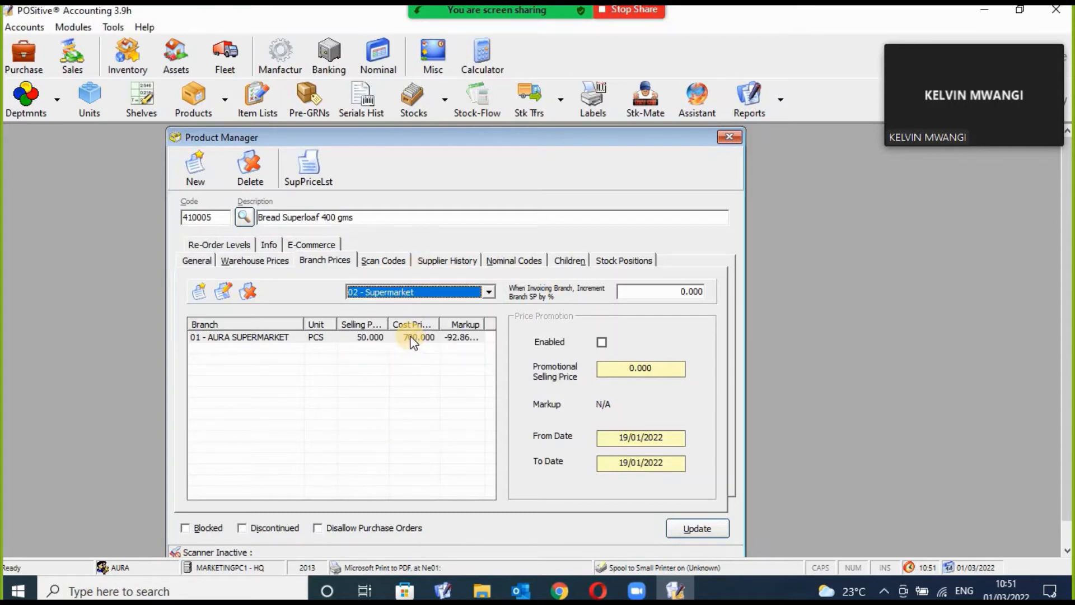
{"action": "left_click", "coordinate": [413, 338]}
{"action": "double_click", "coordinate": [411, 338]}
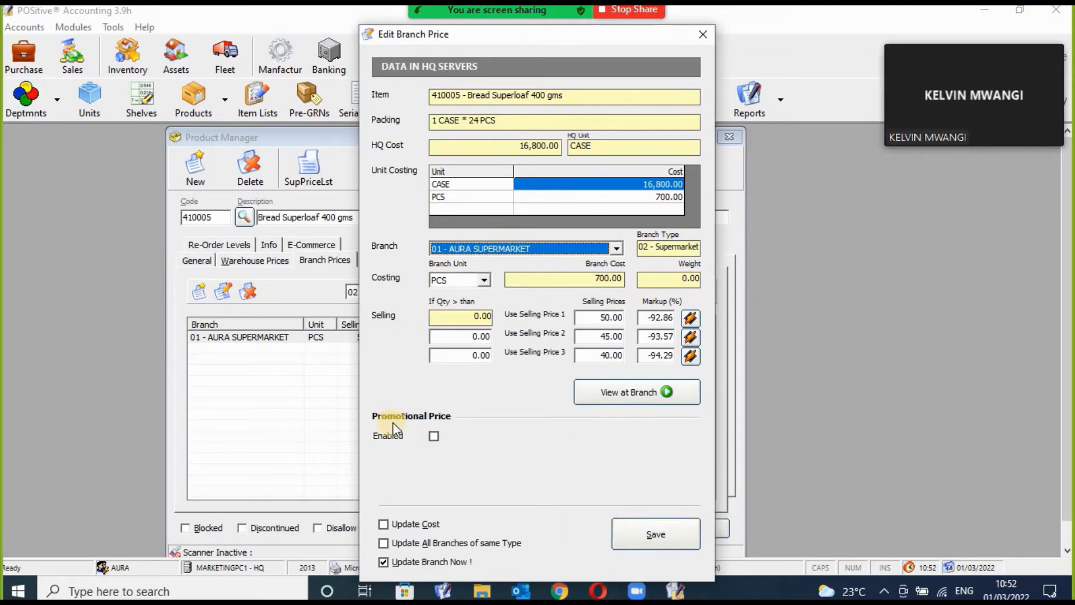
{"action": "left_click", "coordinate": [616, 249]}
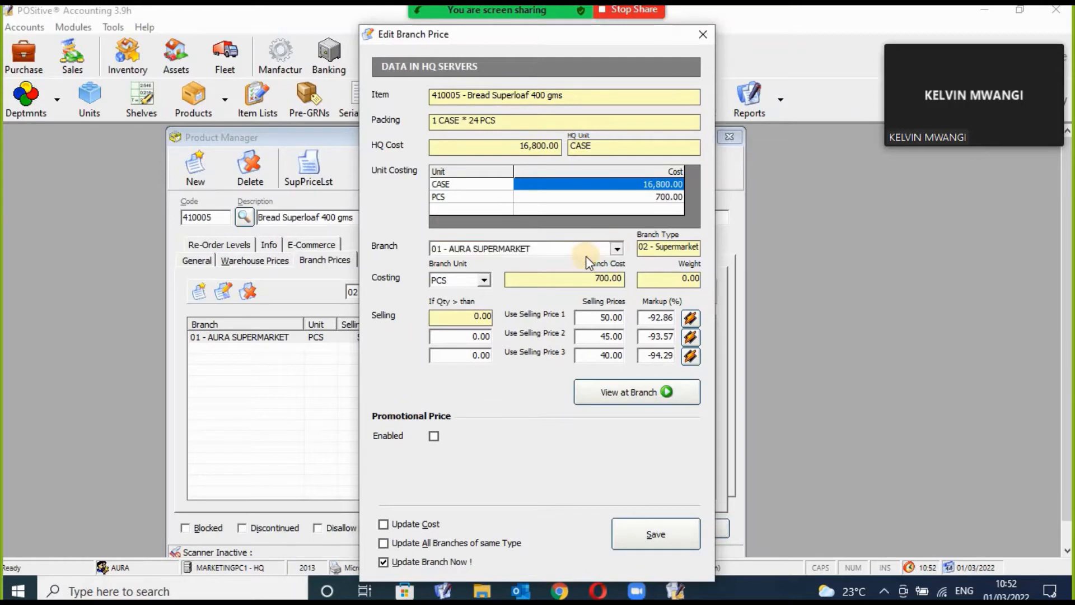
{"action": "left_click", "coordinate": [578, 260]}
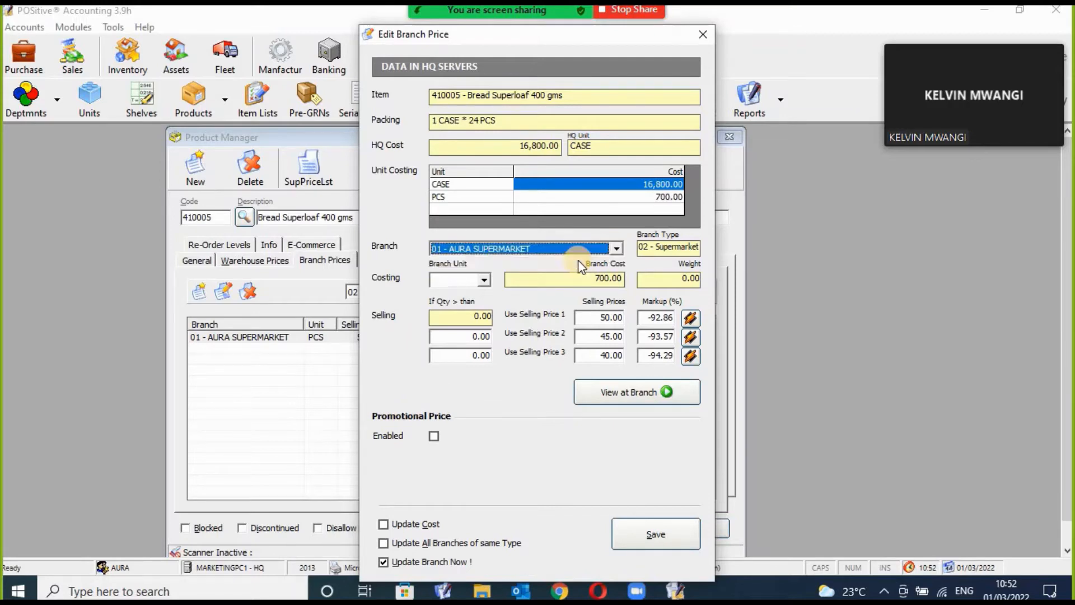
{"action": "left_click", "coordinate": [483, 281]}
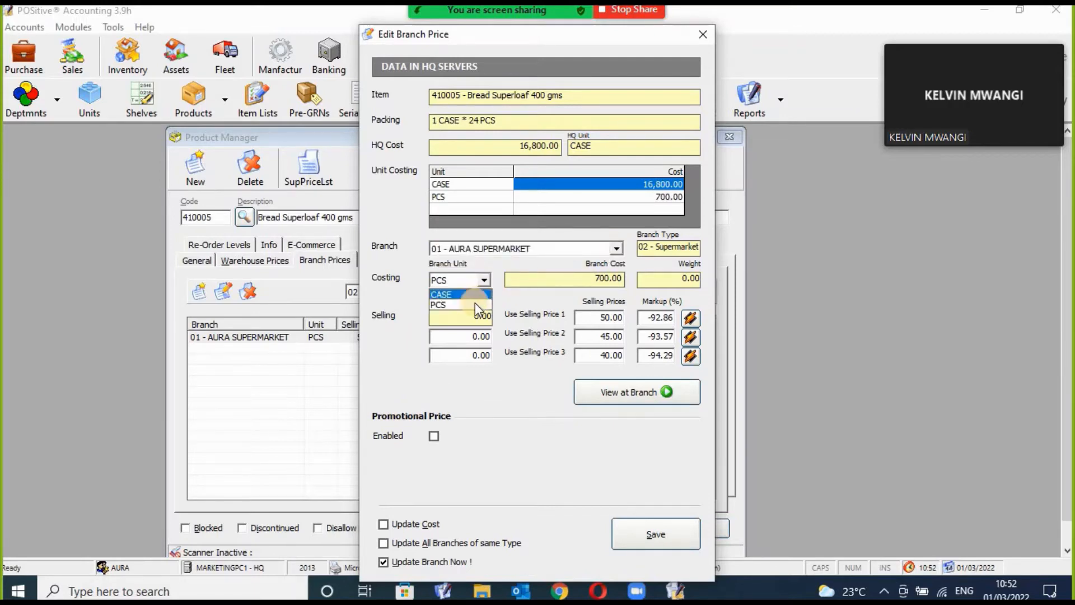
{"action": "left_click", "coordinate": [475, 304]}
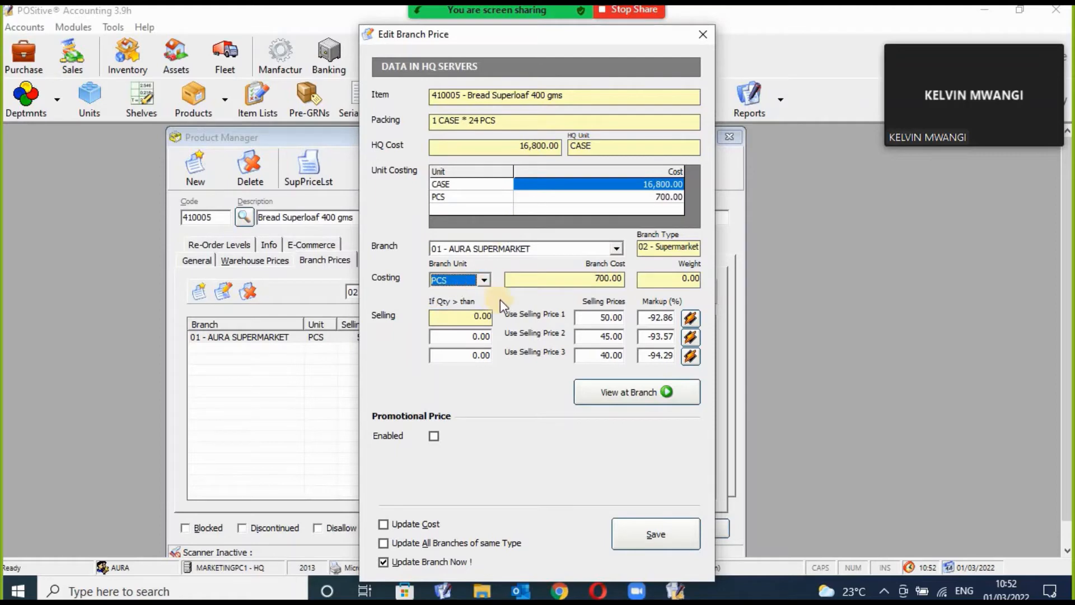
Set a 100% markup on selling price 1, recalculating it to 1,400.00.
{"action": "left_click", "coordinate": [616, 317]}
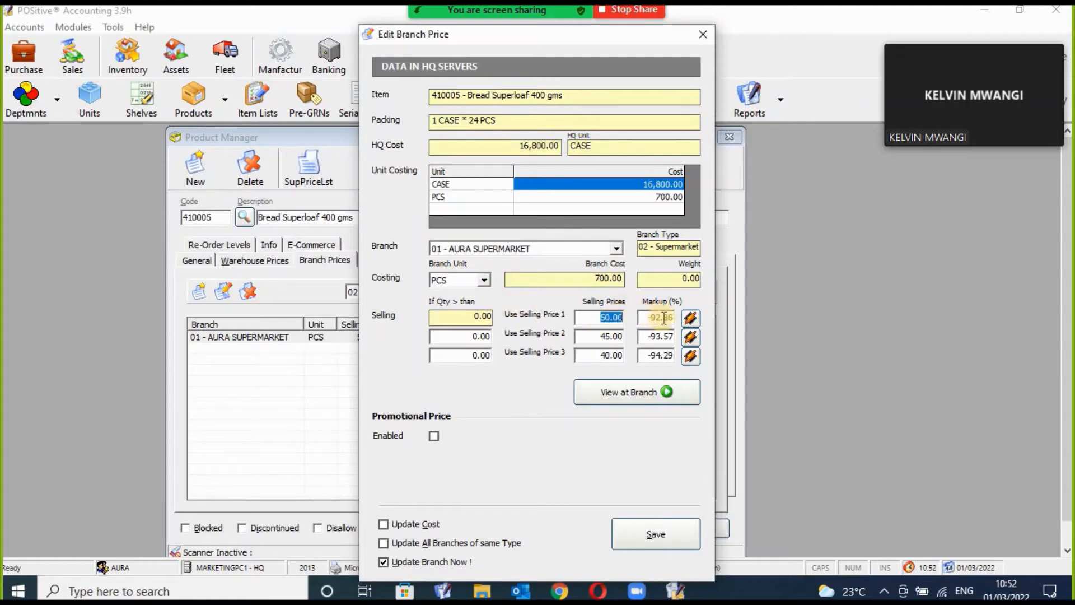
{"action": "left_click", "coordinate": [664, 318]}
{"action": "left_click", "coordinate": [691, 318]}
{"action": "left_click", "coordinate": [667, 318]}
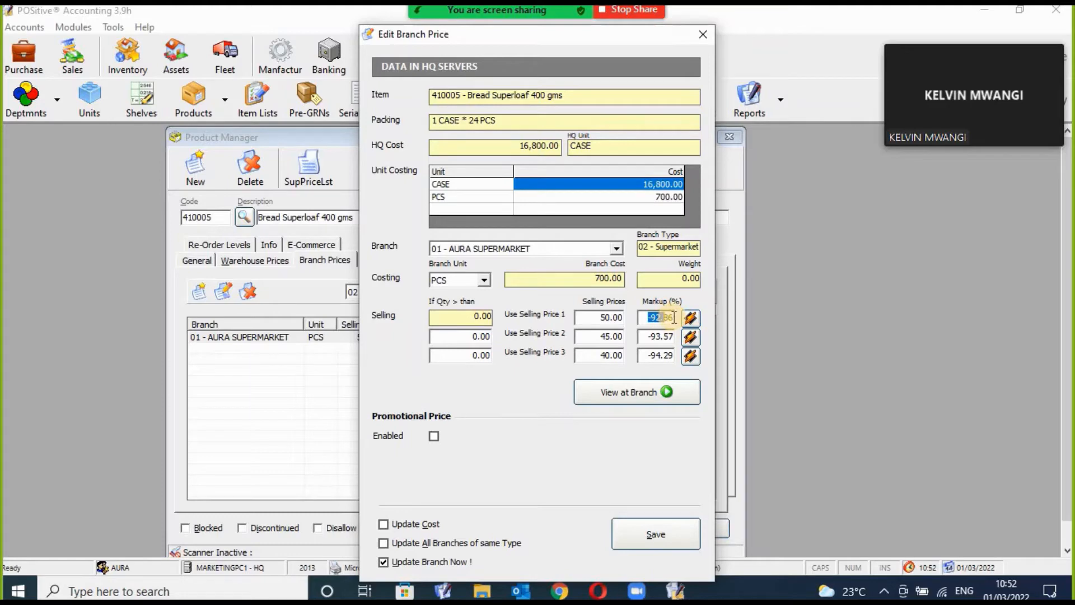
{"action": "type", "text": "100"}
{"action": "key", "text": "Delete"}
{"action": "key", "text": "Delete"}
{"action": "key", "text": "Delete"}
{"action": "left_click", "coordinate": [694, 319]}
{"action": "double_click", "coordinate": [623, 318]}
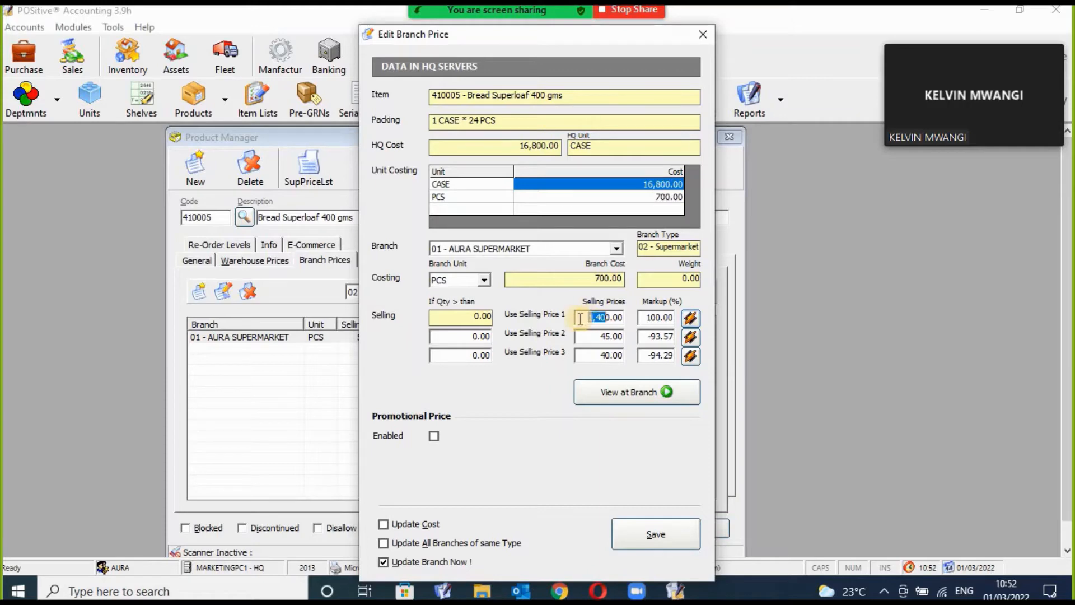
{"action": "double_click", "coordinate": [661, 317]}
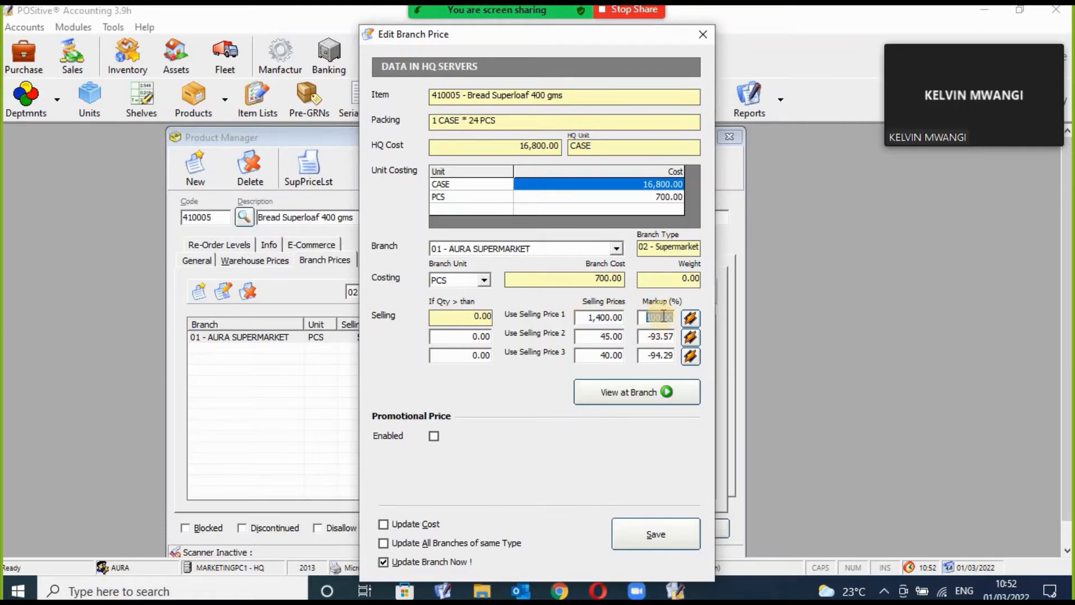
{"action": "left_click", "coordinate": [663, 317]}
Save the price with Update Cost and Update All Branches of same Type ticked.
{"action": "left_click", "coordinate": [424, 528]}
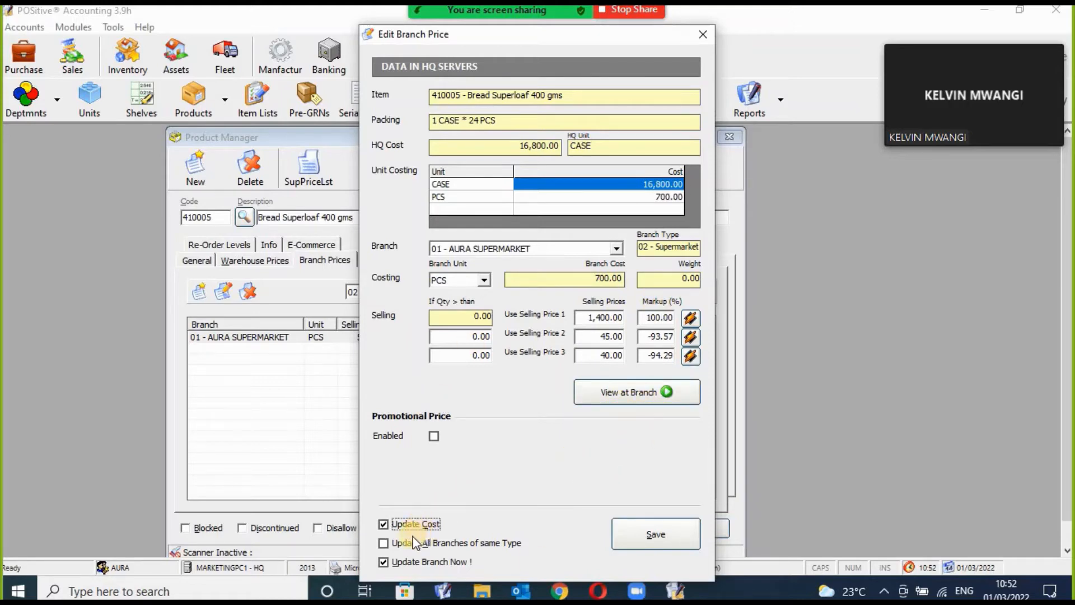
{"action": "left_click", "coordinate": [401, 543]}
{"action": "left_click", "coordinate": [634, 533]}
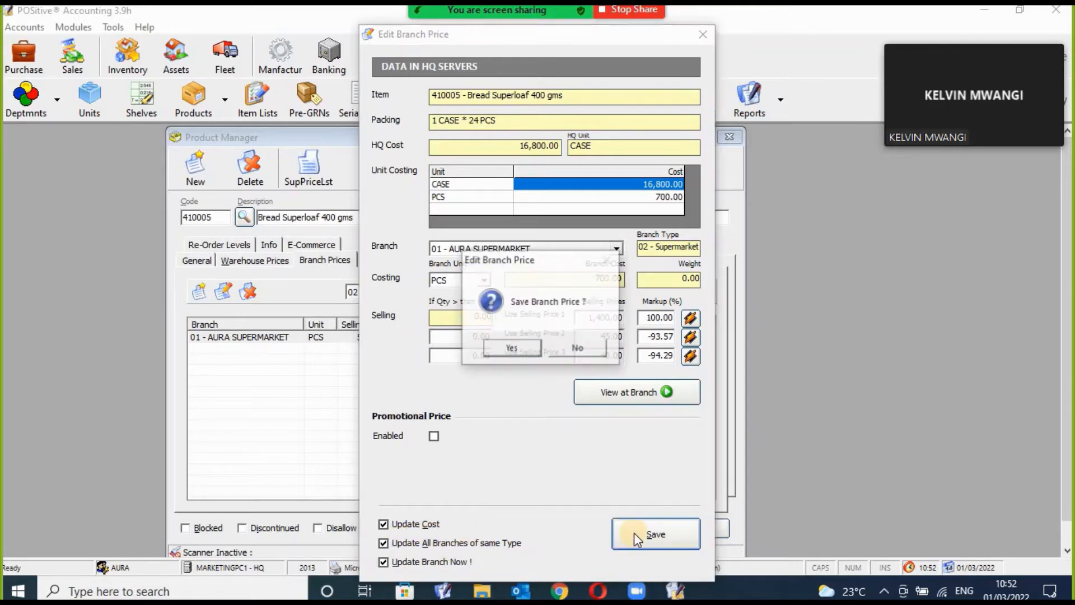
{"action": "left_click", "coordinate": [520, 351]}
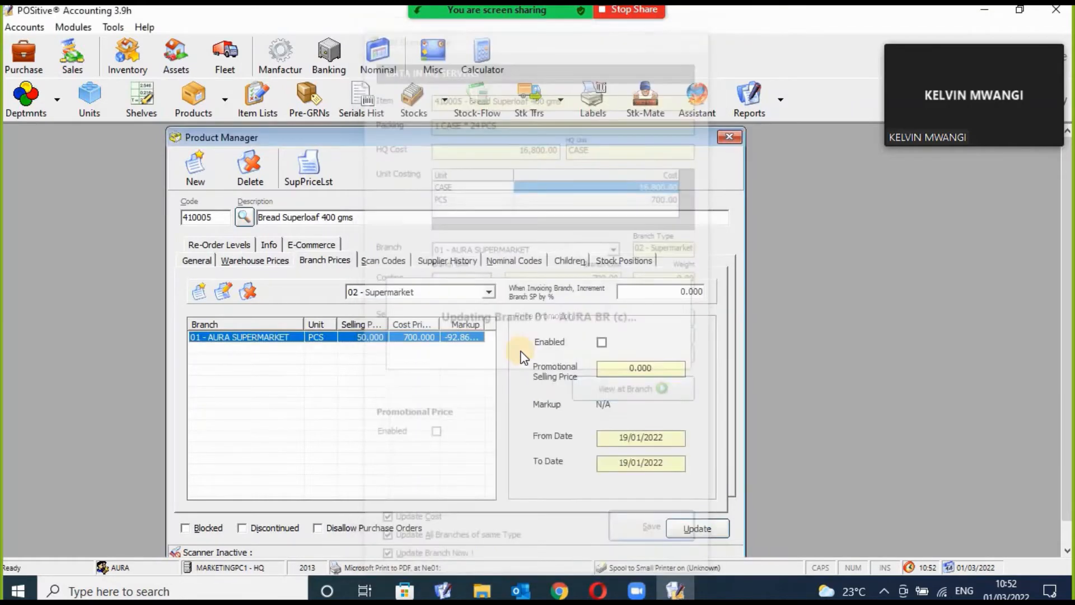
{"action": "double_click", "coordinate": [428, 340]}
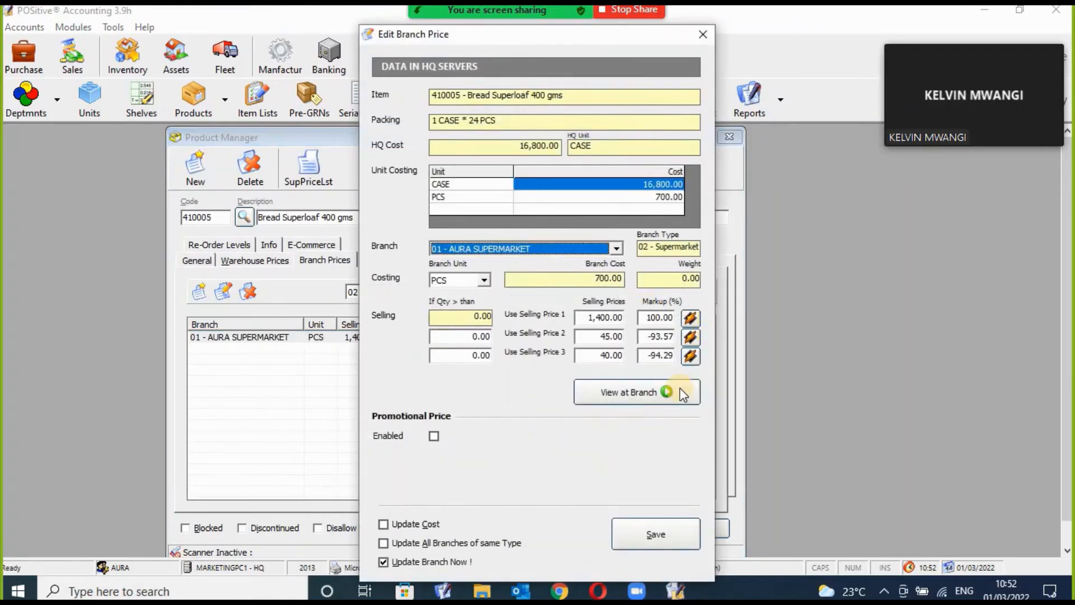
Compare with the AURA branch server to confirm the 1,400.00 price, then close the comparison.
{"action": "left_click", "coordinate": [648, 391]}
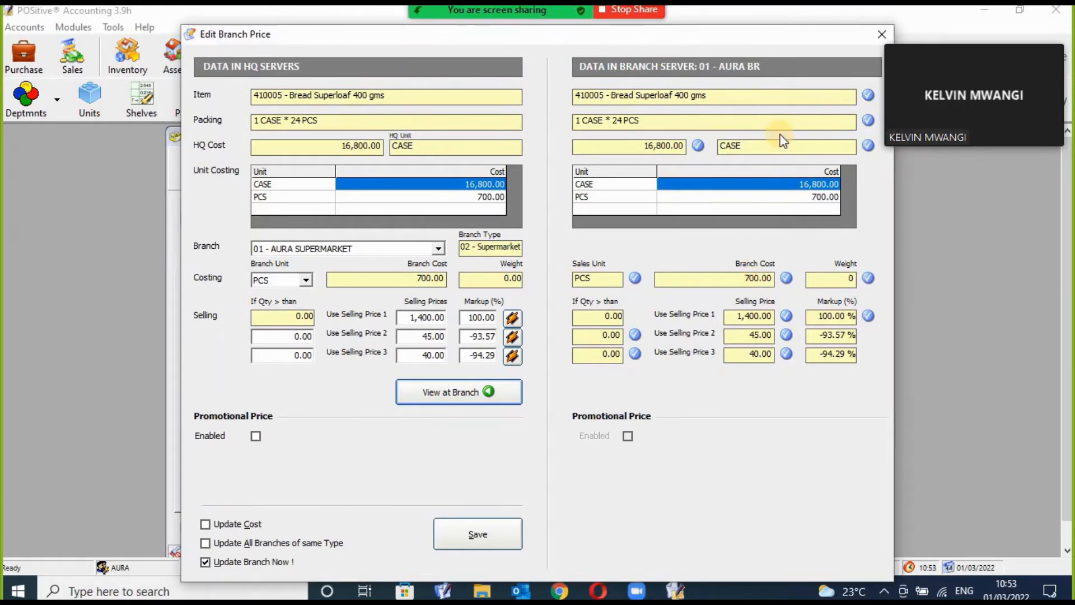
{"action": "left_click", "coordinate": [882, 34]}
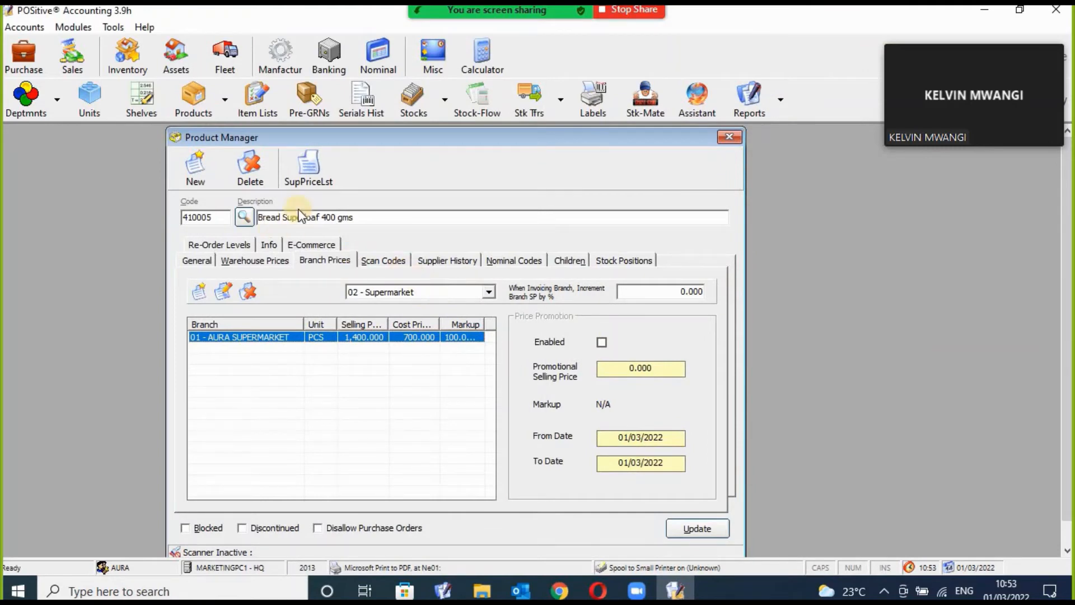
Show the bread product's General details and open Department Manager, listing 57 departments.
{"action": "left_click", "coordinate": [200, 180]}
{"action": "left_click", "coordinate": [206, 260]}
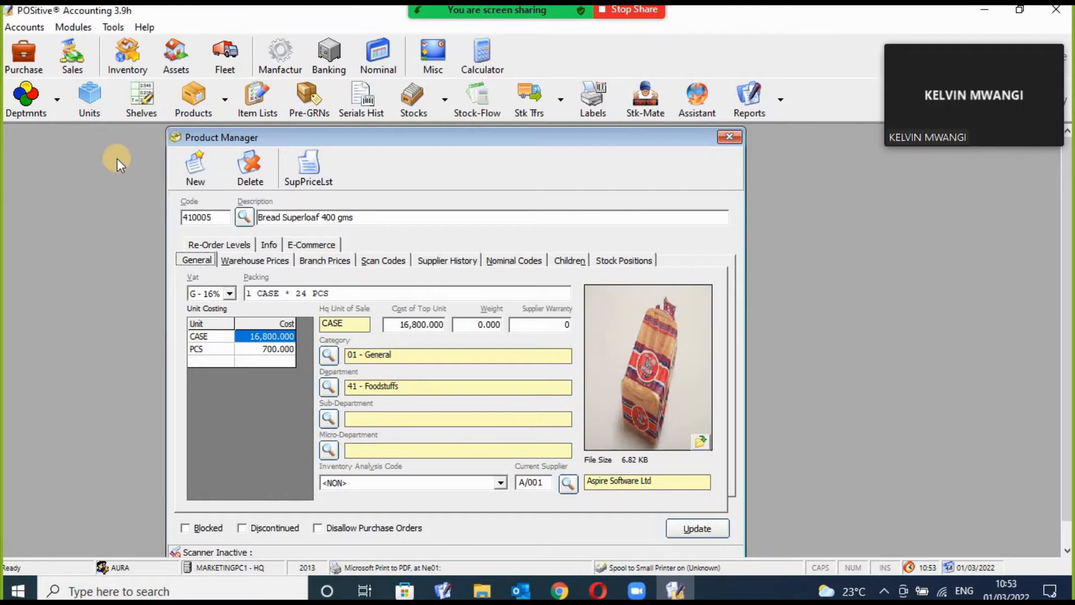
{"action": "left_click", "coordinate": [25, 101]}
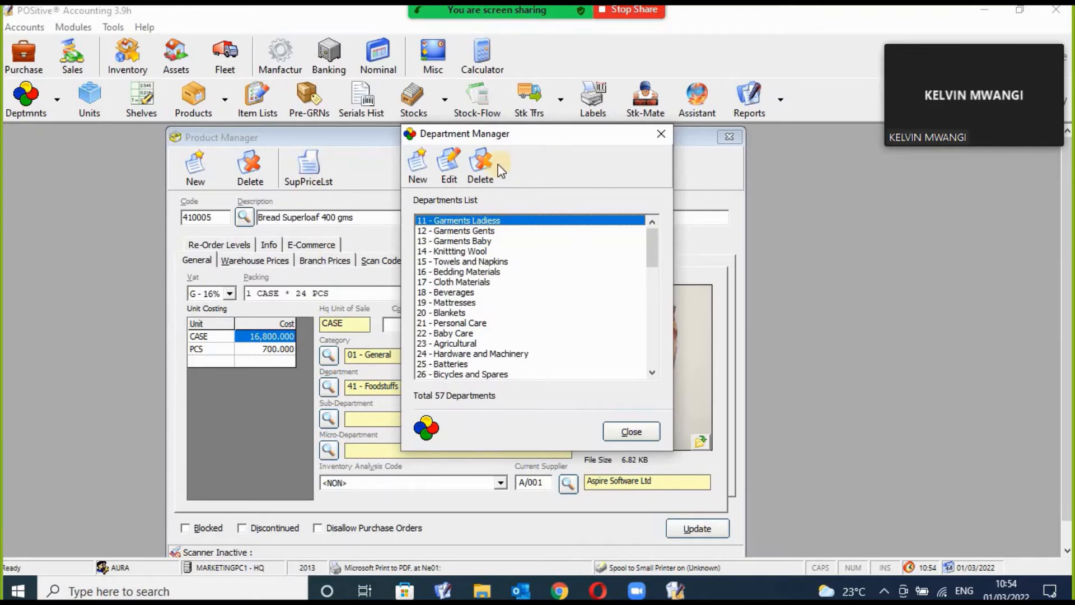
{"action": "left_click_drag", "start_coordinate": [525, 137], "coordinate": [528, 167]}
{"action": "mouse_move", "coordinate": [655, 268]}
{"action": "left_mouse_down"}
{"action": "mouse_move", "coordinate": [653, 385]}
{"action": "mouse_move", "coordinate": [653, 261]}
{"action": "left_mouse_up"}
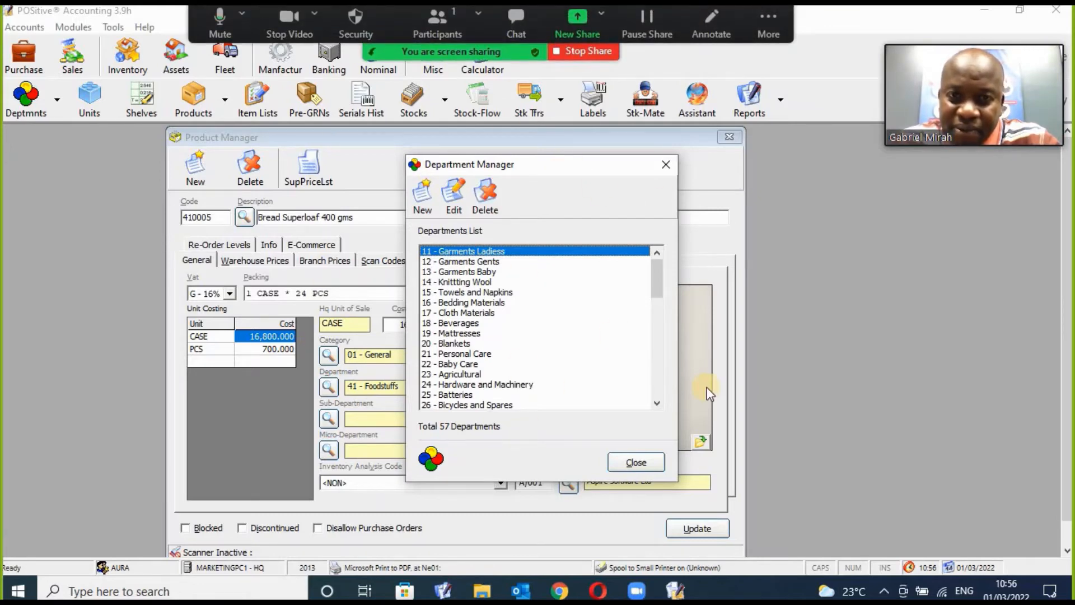
Close Department Manager, review warehouse prices, branch prices and scan codes, then return to General details.
{"action": "left_click", "coordinate": [665, 166]}
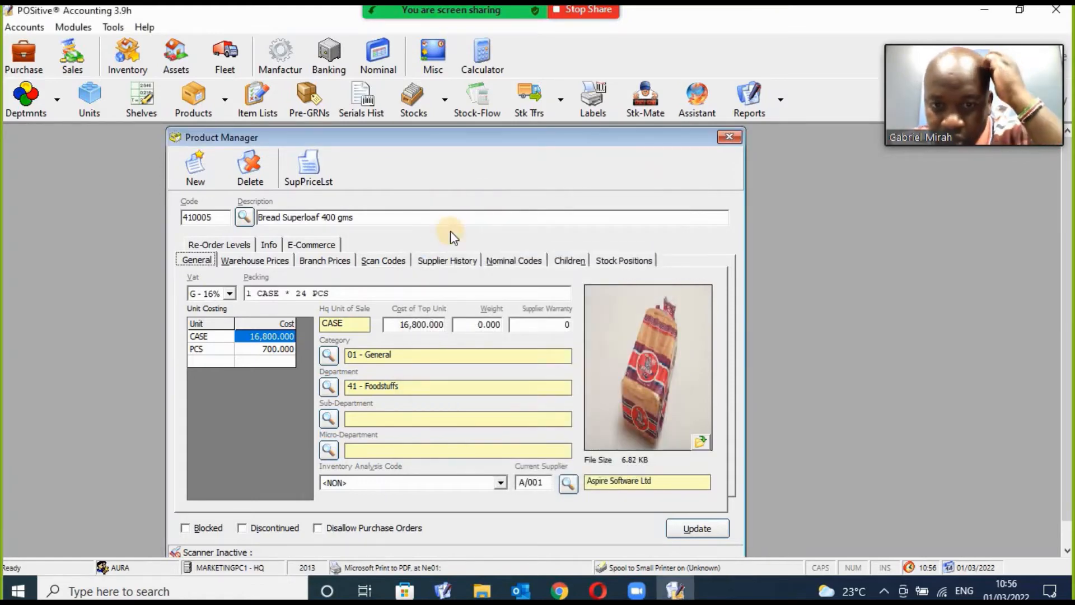
{"action": "left_click", "coordinate": [279, 260]}
{"action": "left_click", "coordinate": [325, 262]}
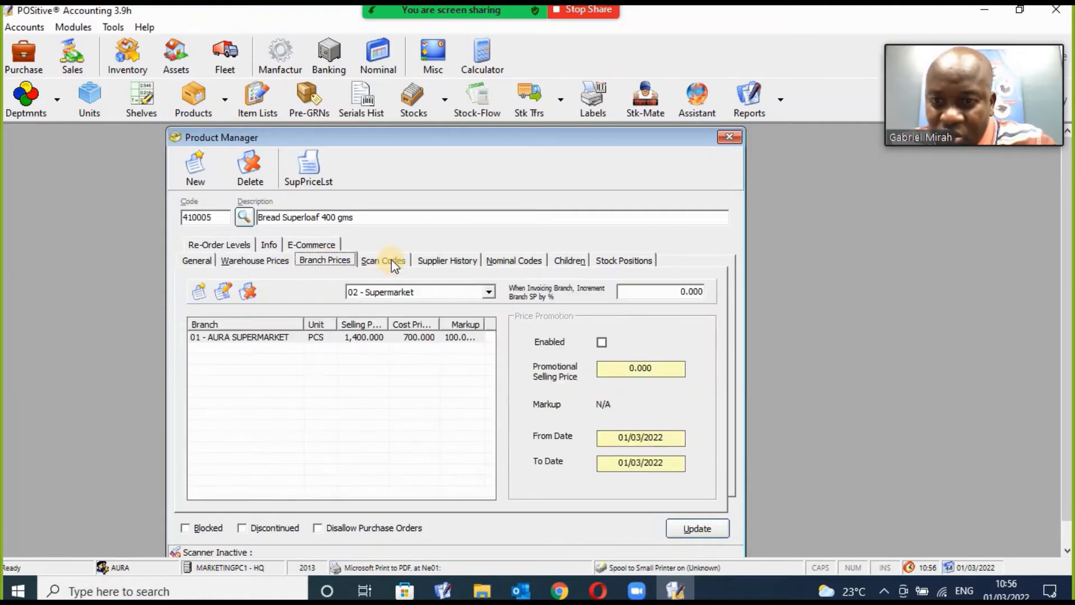
{"action": "left_click", "coordinate": [392, 263]}
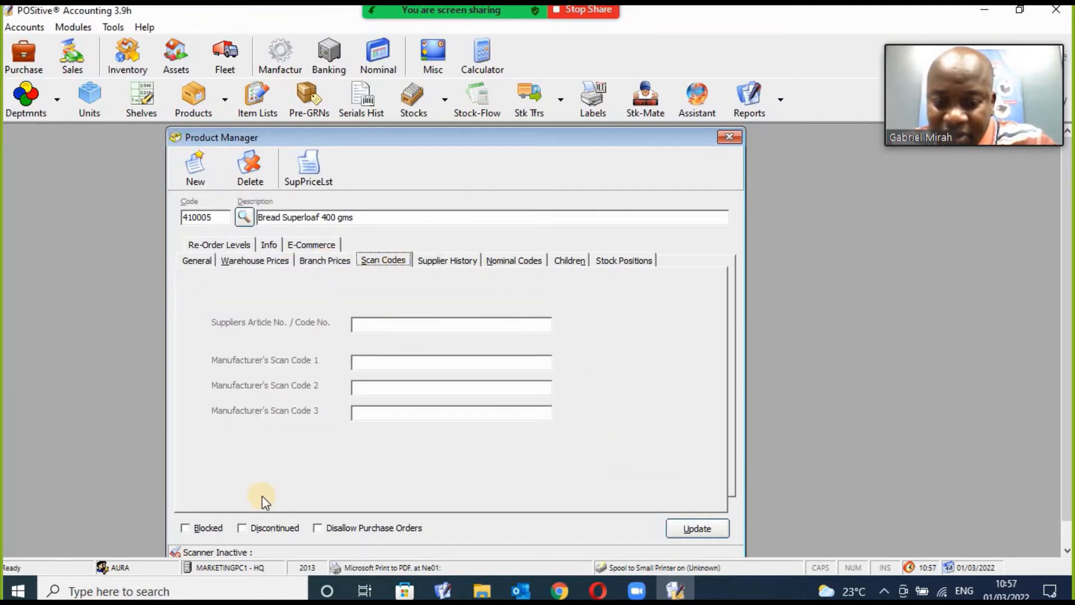
{"action": "left_click", "coordinate": [210, 260]}
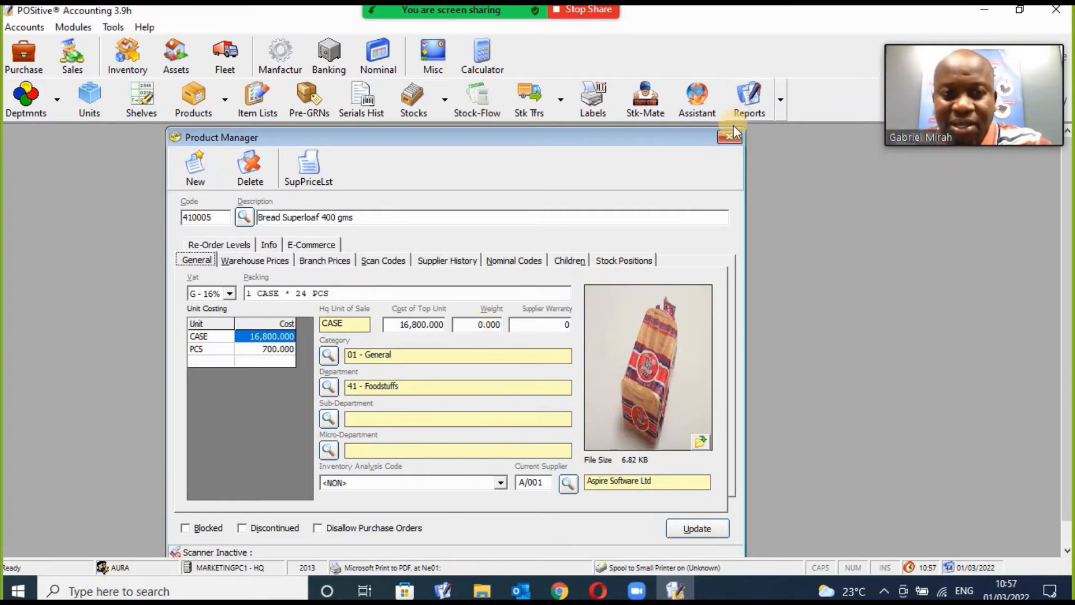
Close the bread product record and start a new purchase order from Purchase Orders.
{"action": "left_click", "coordinate": [729, 139]}
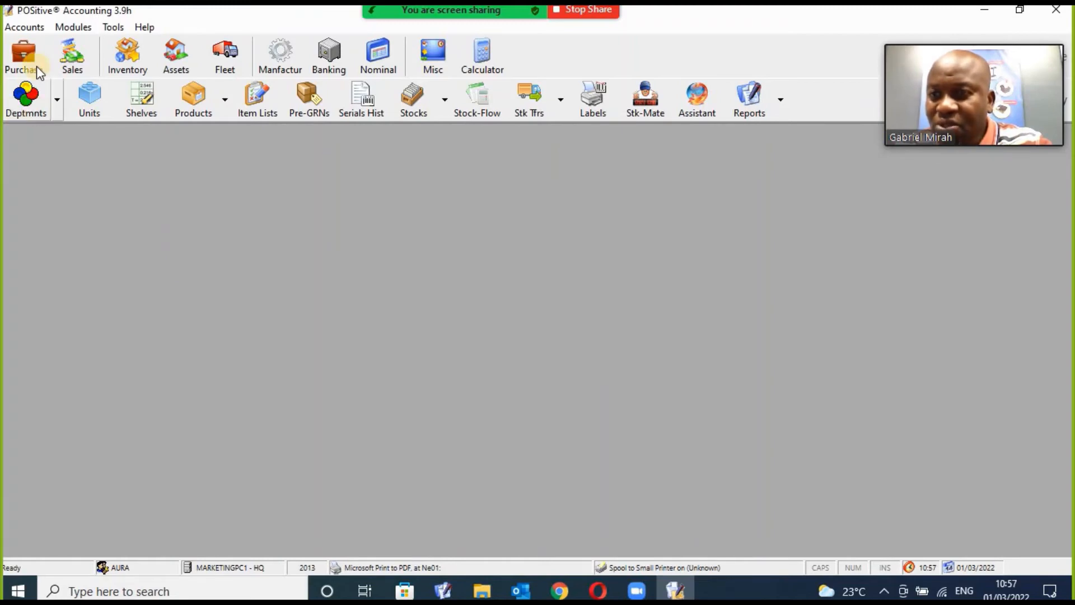
{"action": "left_click", "coordinate": [25, 52]}
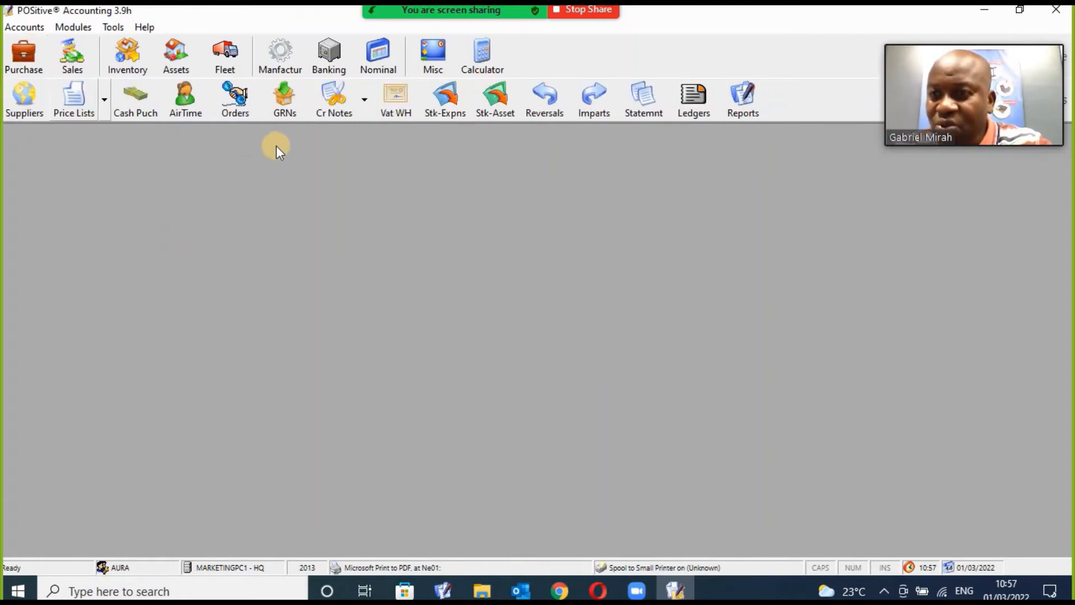
{"action": "left_click", "coordinate": [237, 107]}
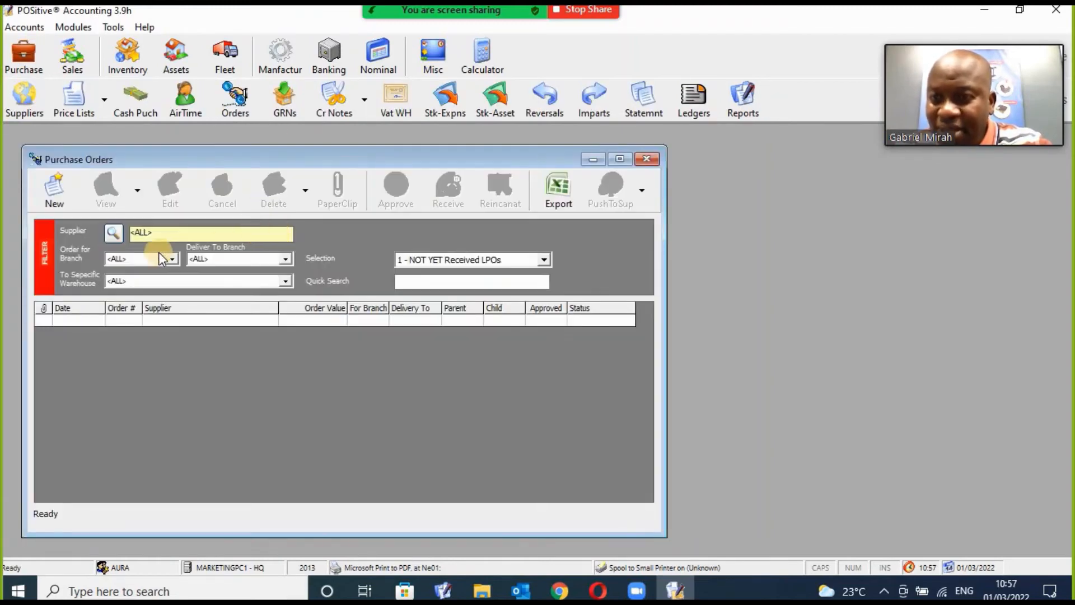
{"action": "left_click", "coordinate": [61, 203]}
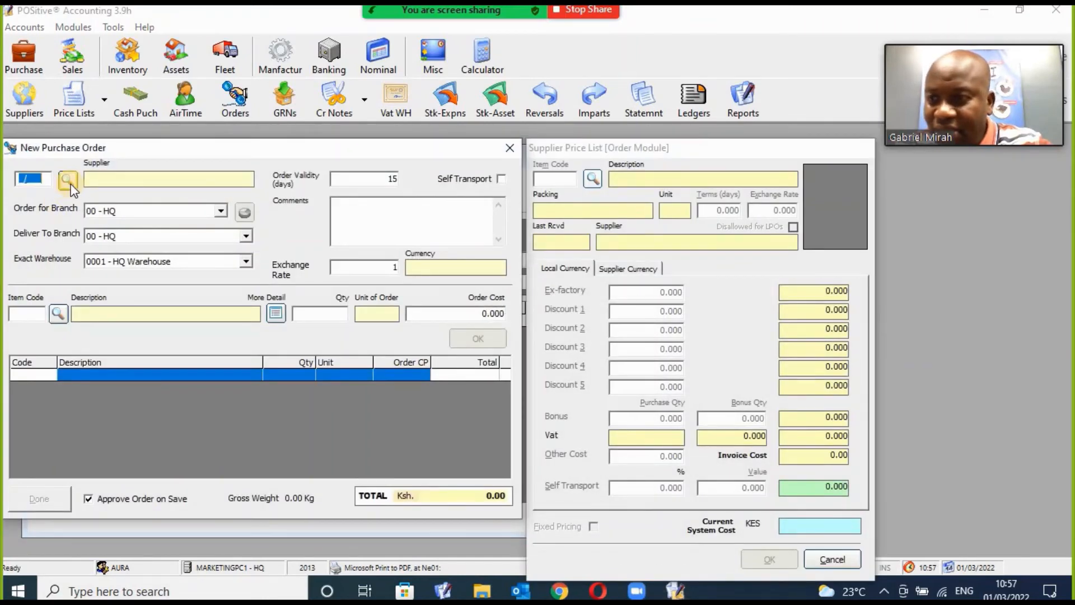
Search the suppliers by name and accept the pharmaceutical supplier as the order's supplier.
{"action": "left_click", "coordinate": [69, 184]}
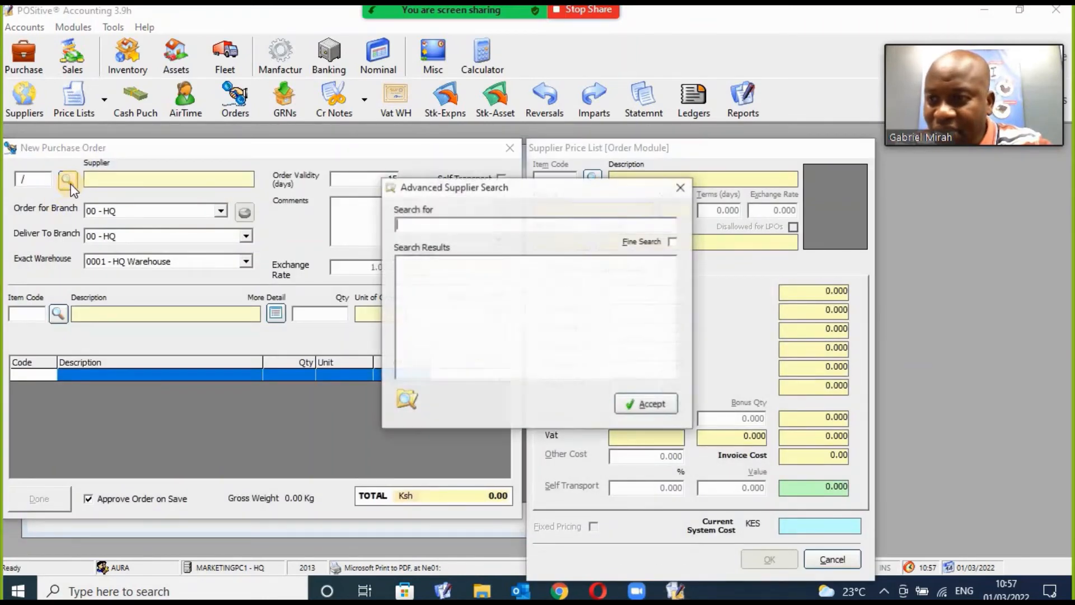
{"action": "type", "text": "Armstrong"}
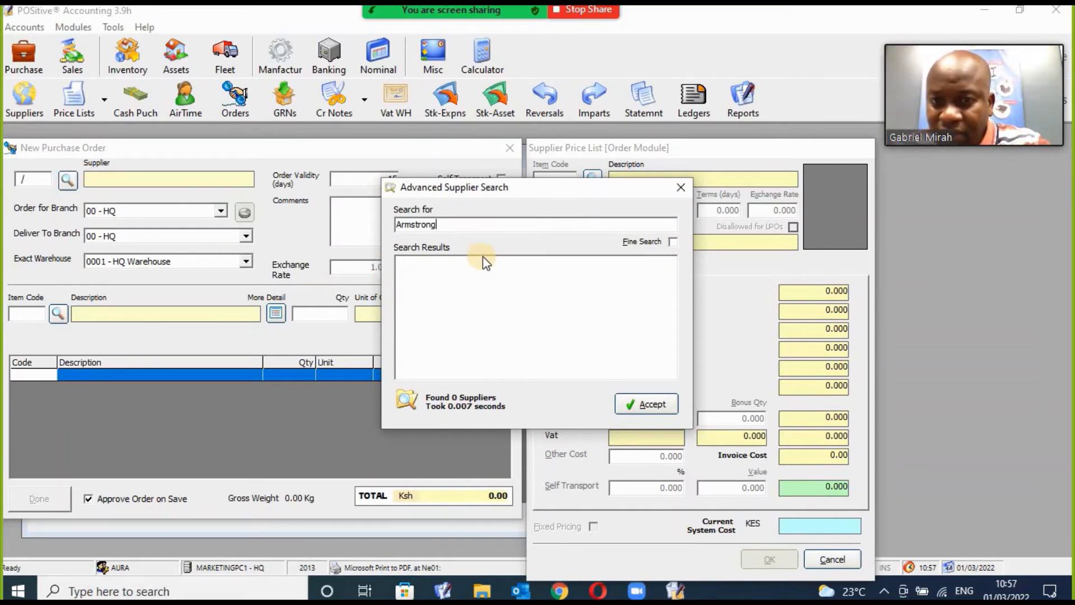
{"action": "key", "text": "BackSpace"}
{"action": "key", "text": "BackSpace"}
{"action": "key", "text": "BackSpace"}
{"action": "key", "text": "BackSpace"}
{"action": "key", "text": "BackSpace"}
{"action": "key", "text": "BackSpace"}
{"action": "key", "text": "BackSpace"}
{"action": "key", "text": "BackSpace"}
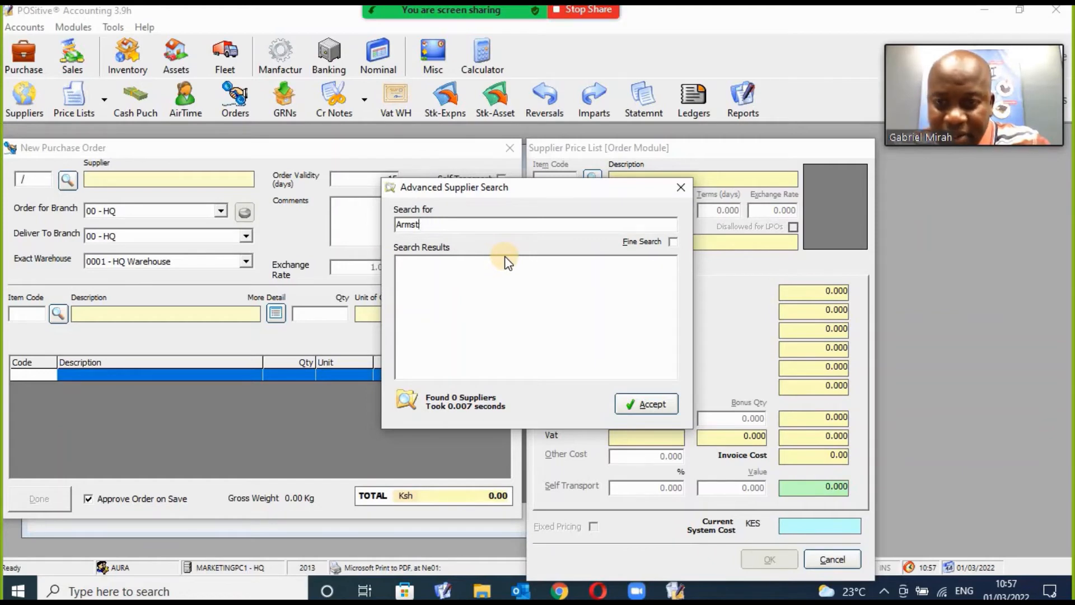
{"action": "key", "text": "BackSpace"}
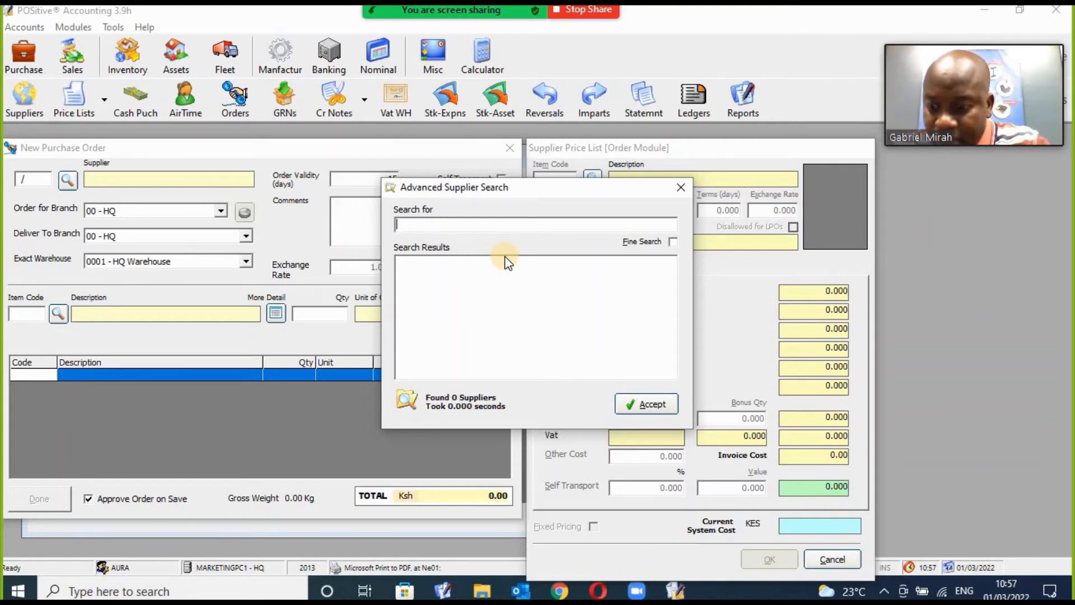
{"action": "type", "text": "kel"}
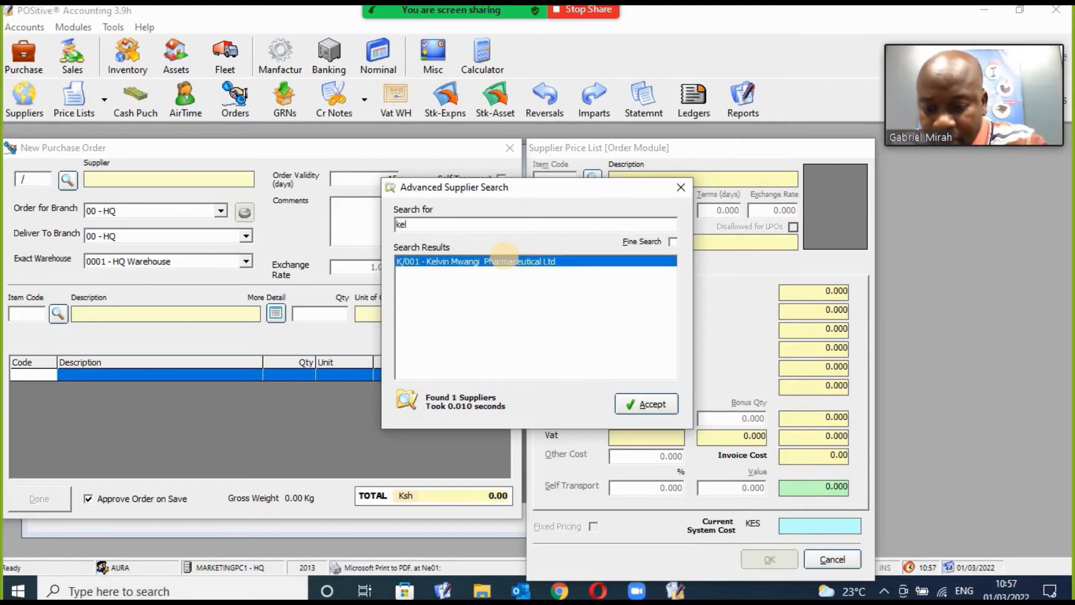
{"action": "type", "text": "vin"}
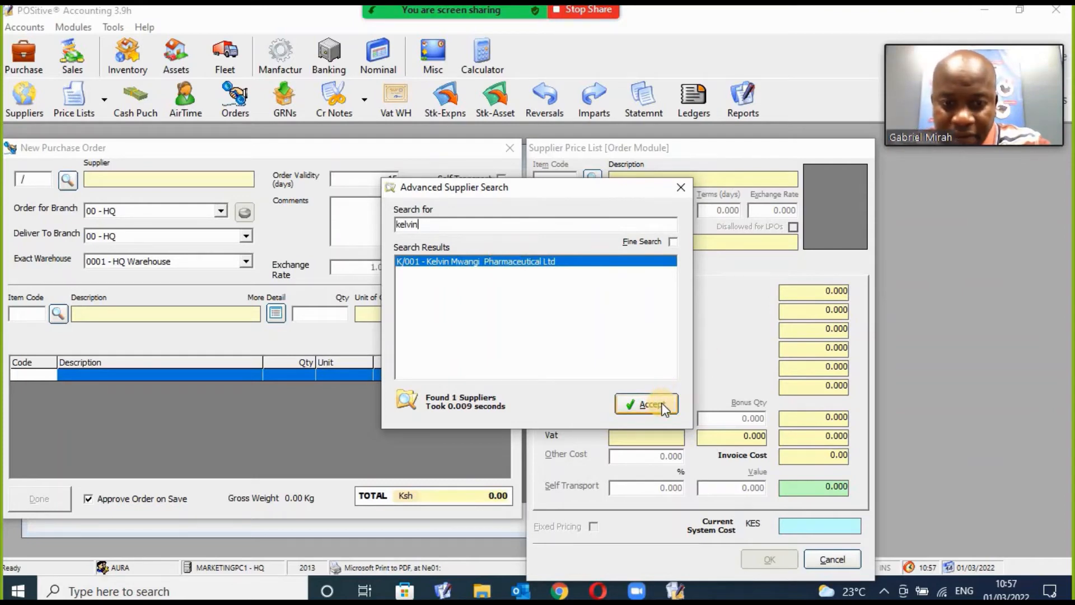
{"action": "left_click", "coordinate": [649, 404]}
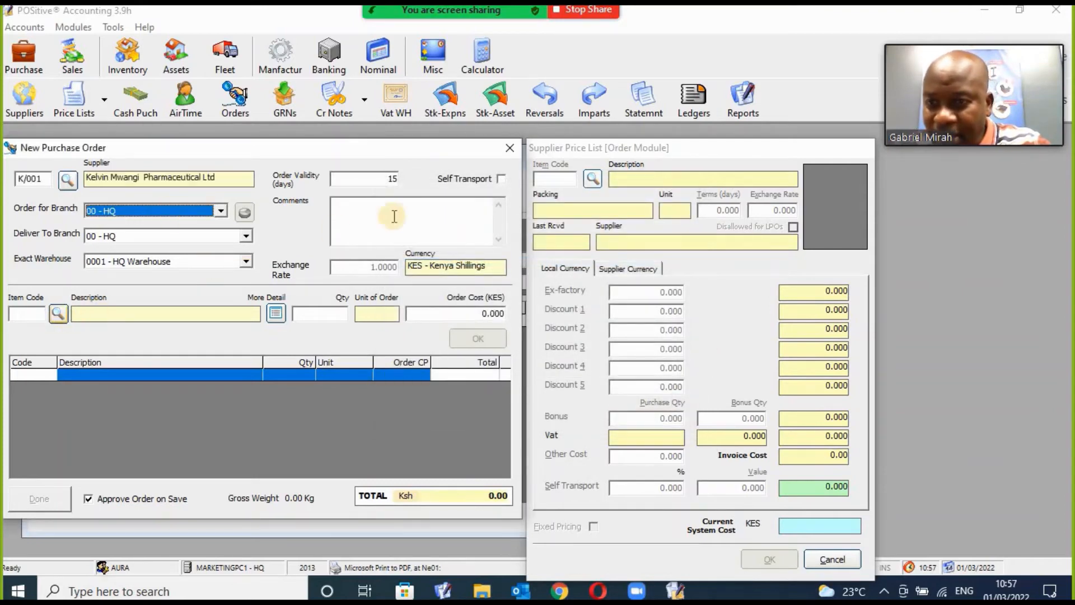
Set order validity to 10 days, leave self transport off, and comment 'As per the terms.'.
{"action": "left_click", "coordinate": [389, 178]}
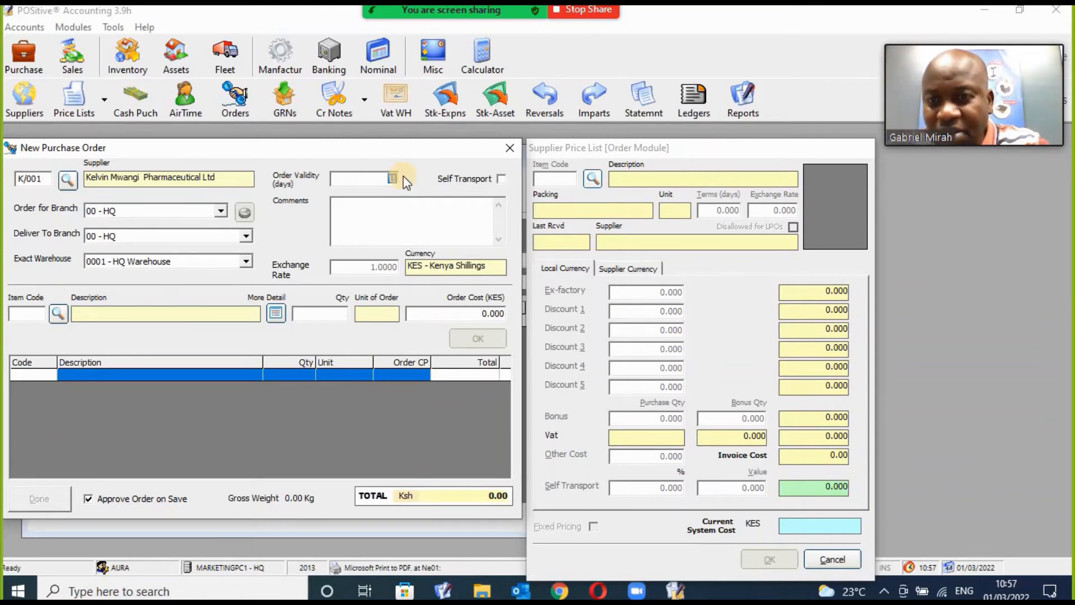
{"action": "type", "text": "10"}
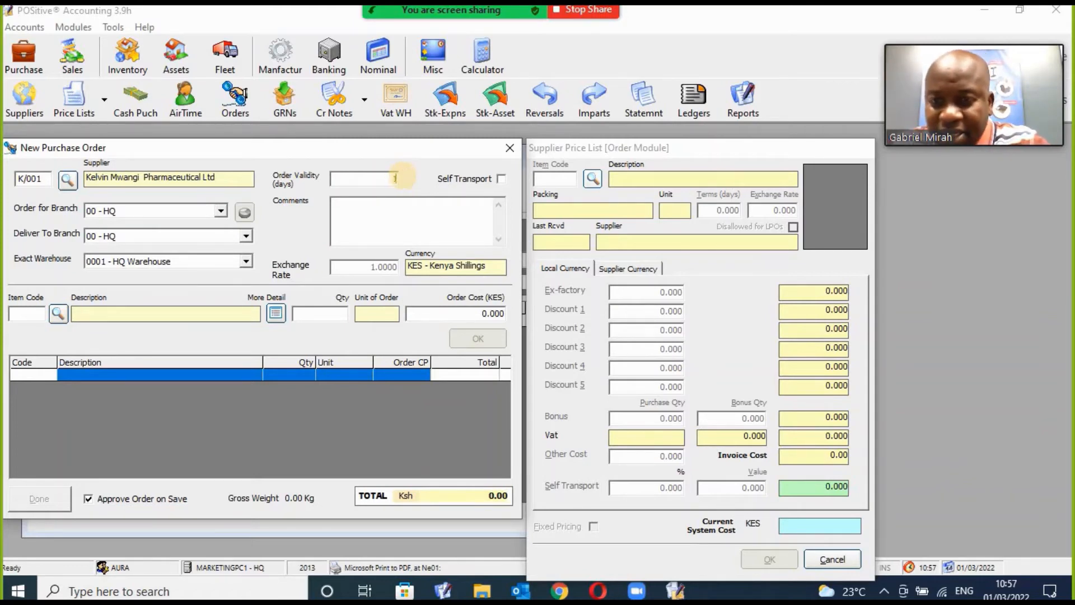
{"action": "left_click", "coordinate": [500, 178]}
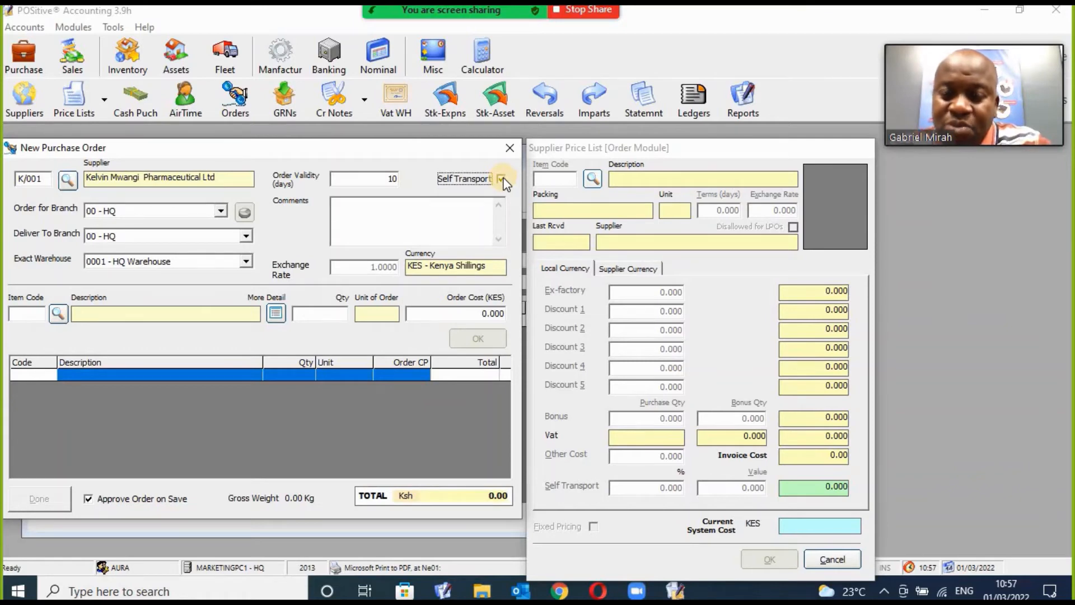
{"action": "left_click", "coordinate": [502, 179]}
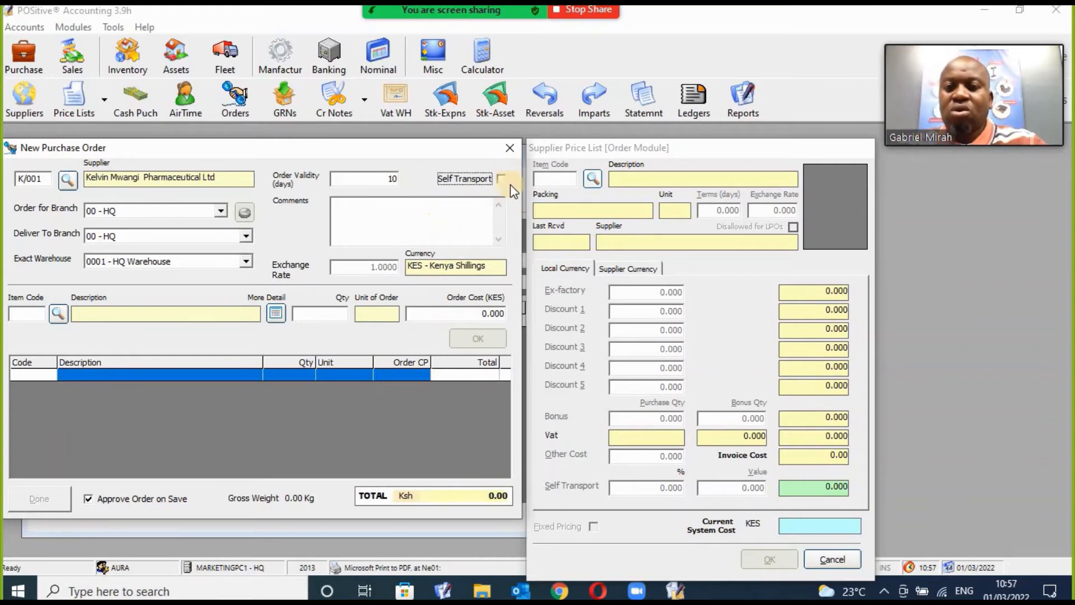
{"action": "left_click", "coordinate": [400, 227]}
{"action": "type", "text": "As "}
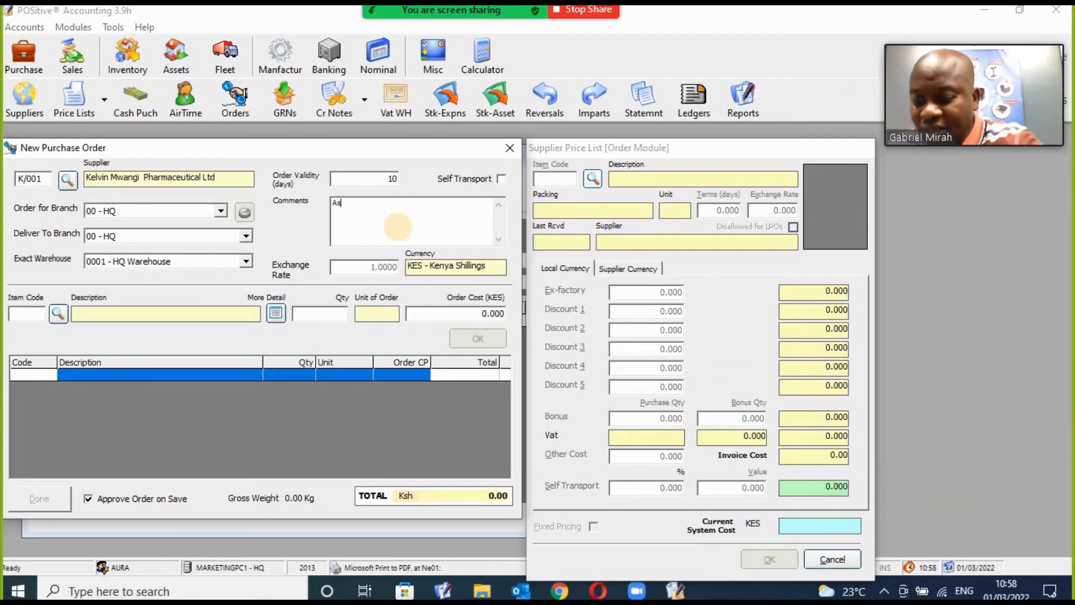
{"action": "type", "text": "per t"}
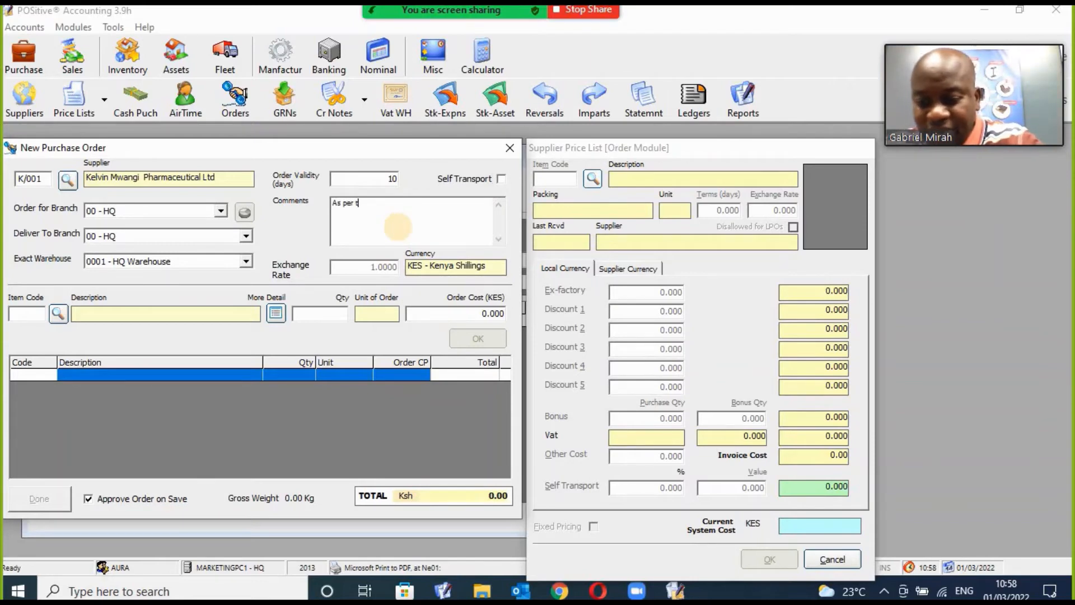
{"action": "type", "text": "he terms"}
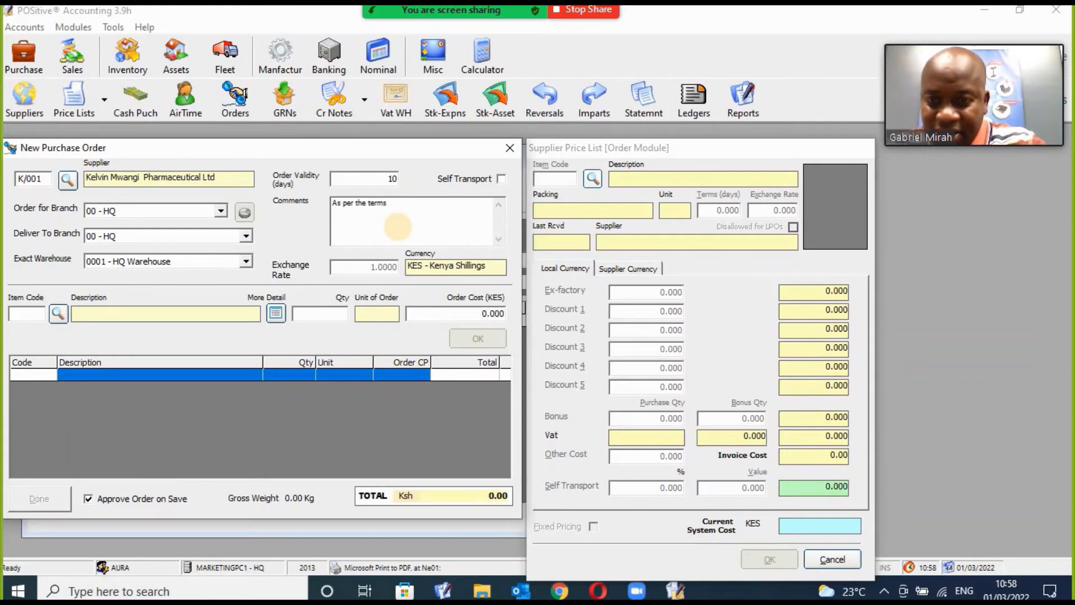
{"action": "type", "text": "."}
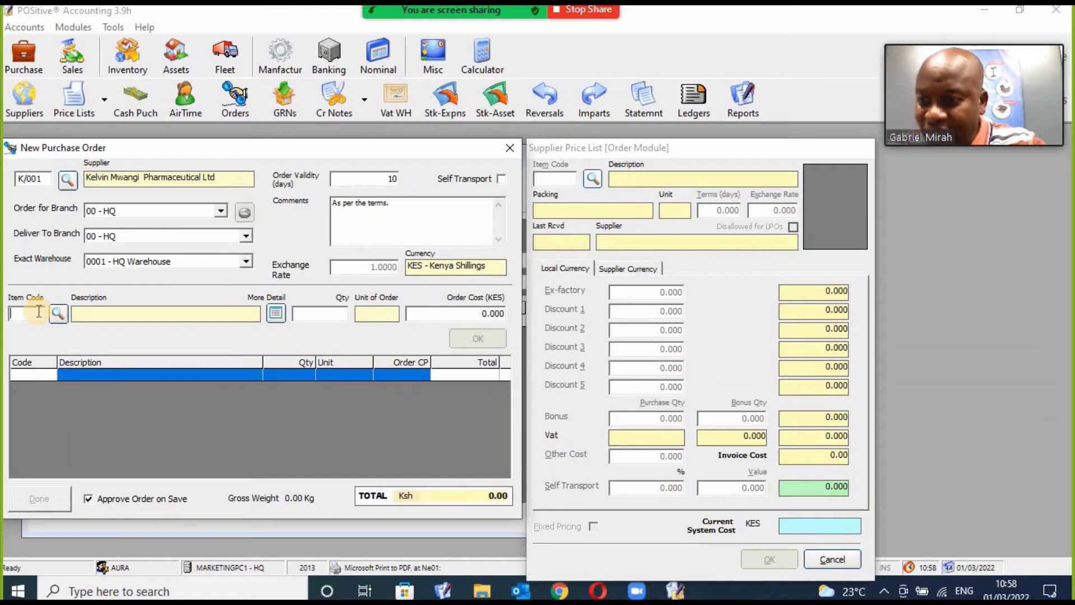
Add items 410001 and 410002 to the purchase order at 100 units each.
{"action": "type", "text": "100"}
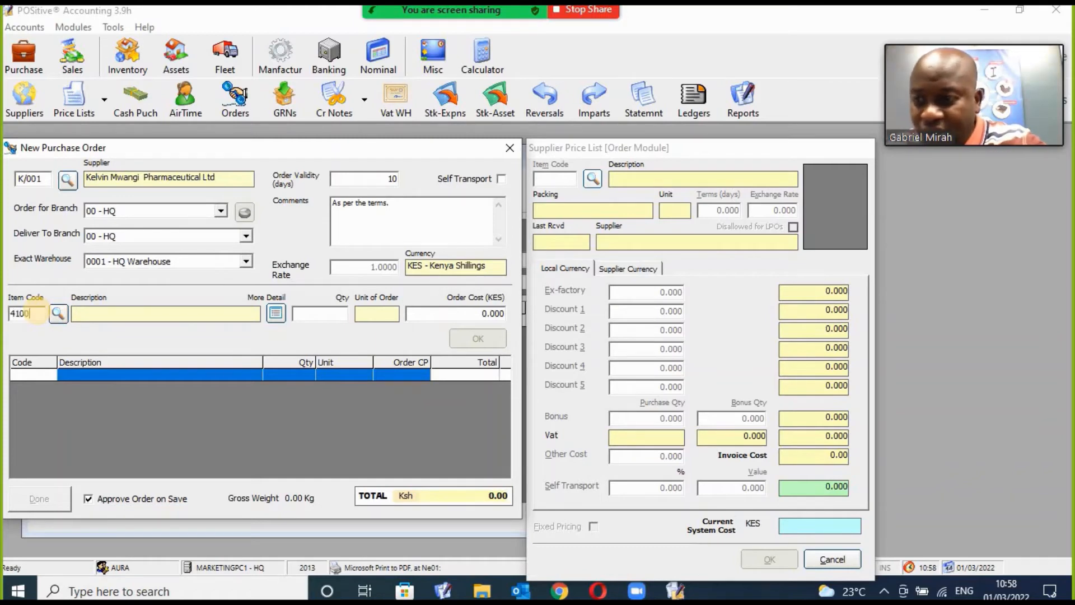
{"action": "type", "text": "01"}
{"action": "key", "text": "Return"}
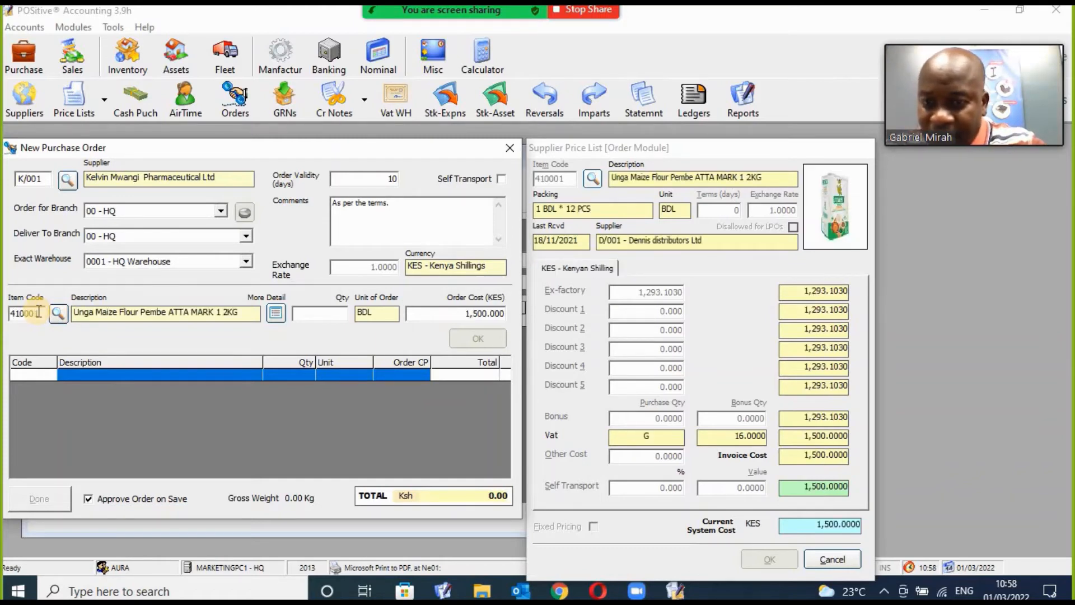
{"action": "type", "text": "100"}
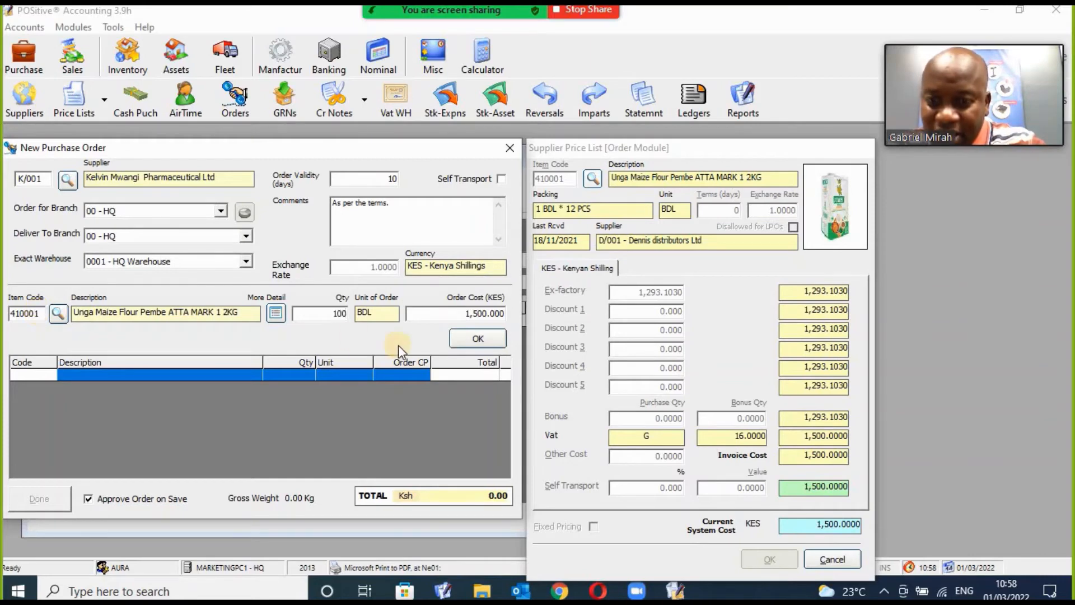
{"action": "left_click", "coordinate": [458, 337]}
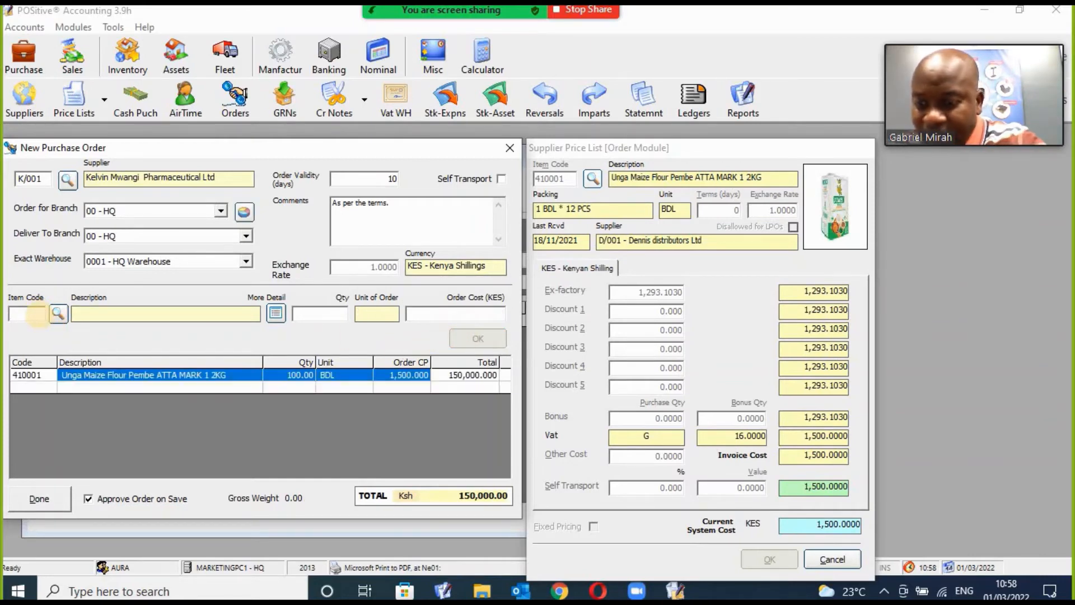
{"action": "type", "text": "41000"}
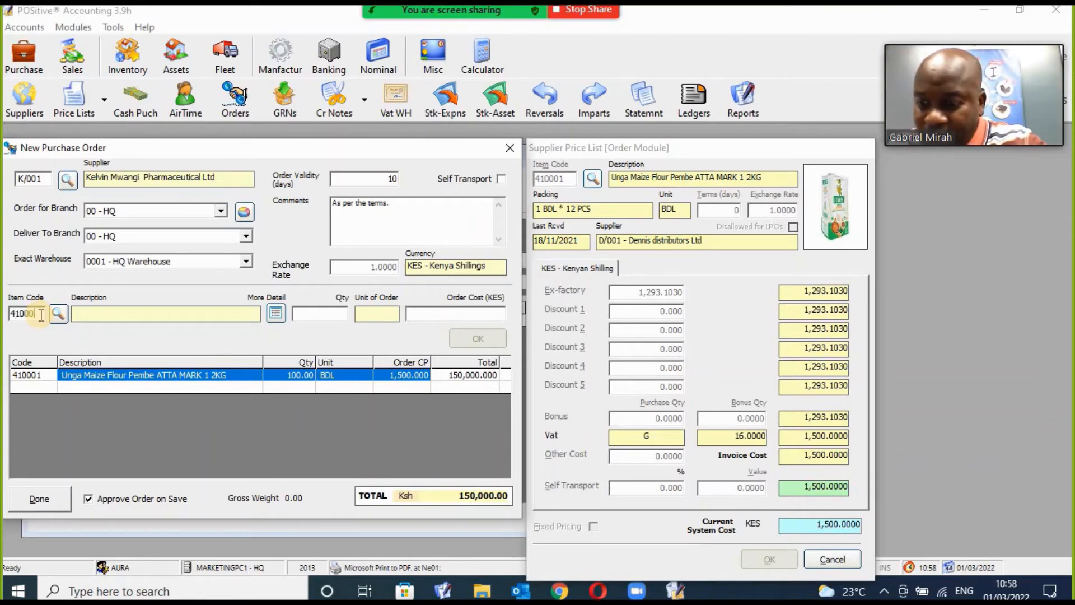
{"action": "type", "text": "2"}
{"action": "key", "text": "Return"}
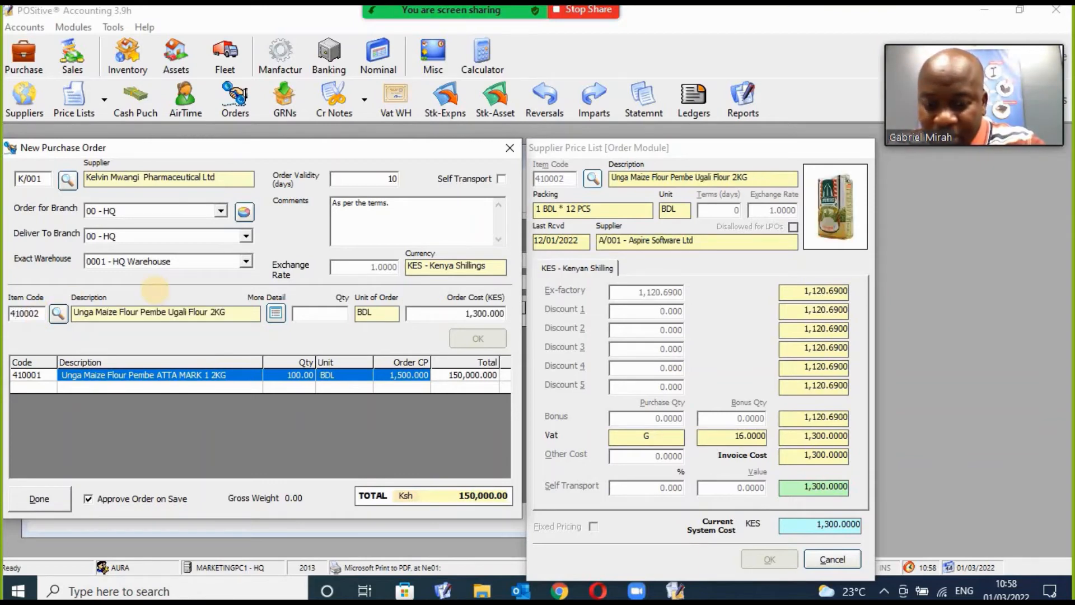
{"action": "type", "text": "100"}
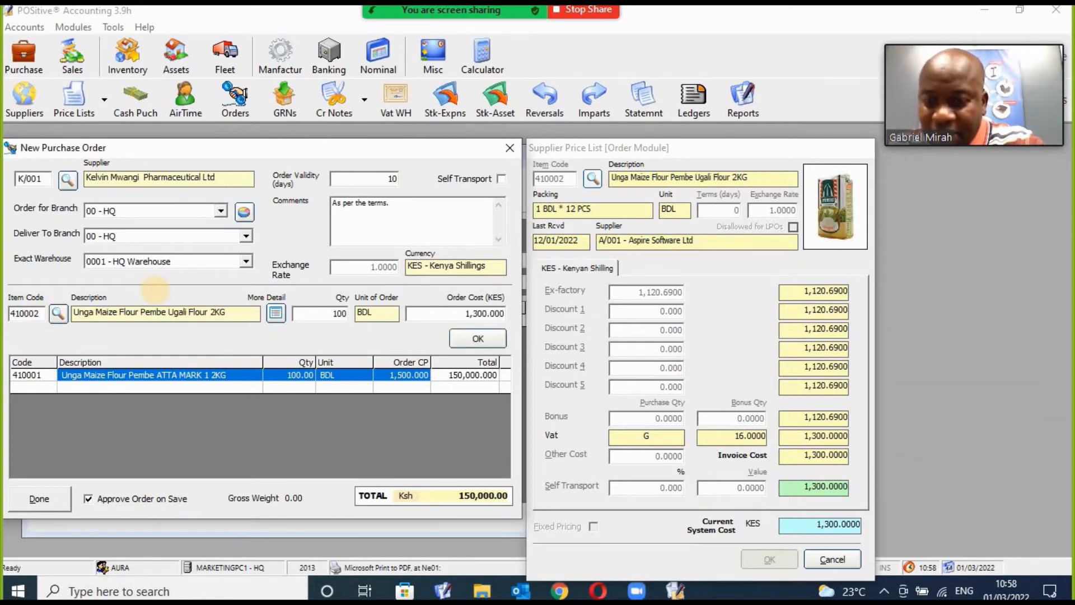
{"action": "left_click", "coordinate": [477, 338]}
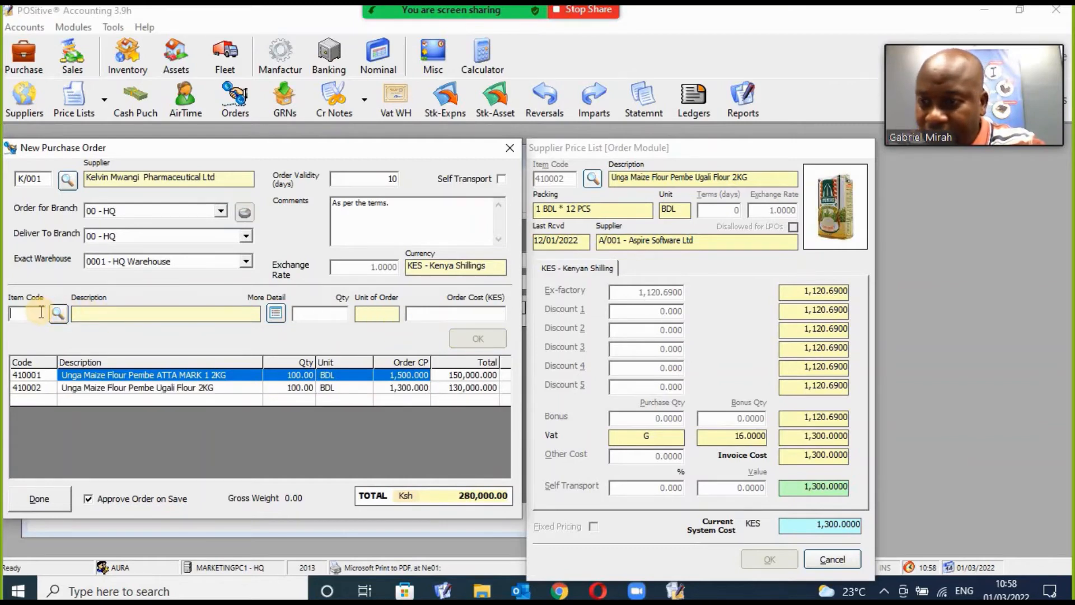
Add JIMBI 2KG flour (410003) and 50KG wheat flour (410004) at 100 units each.
{"action": "type", "text": "41"}
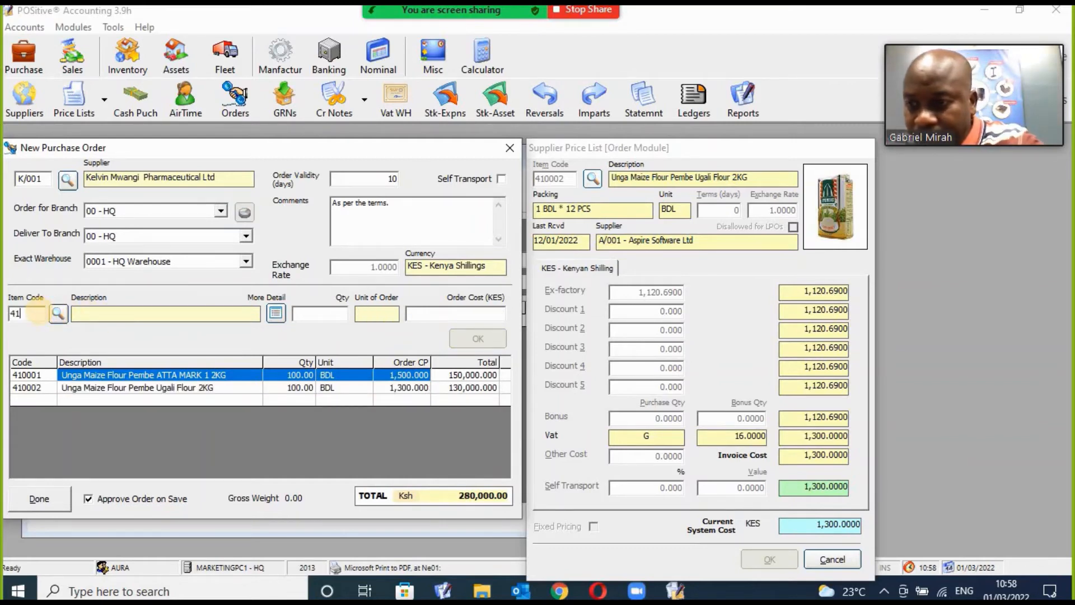
{"action": "type", "text": "00"}
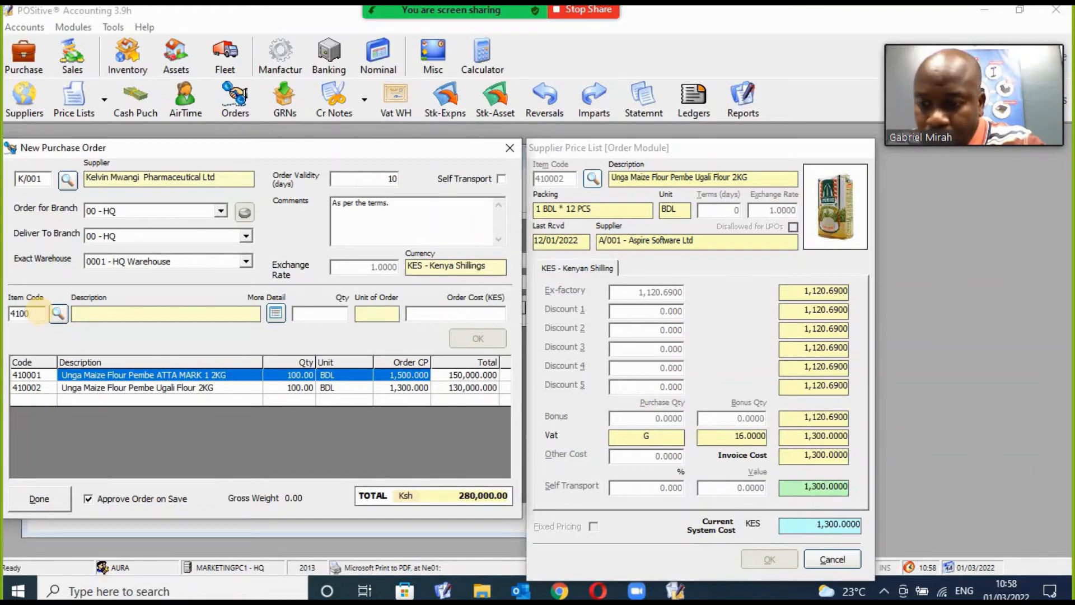
{"action": "type", "text": "03"}
{"action": "key", "text": "Return"}
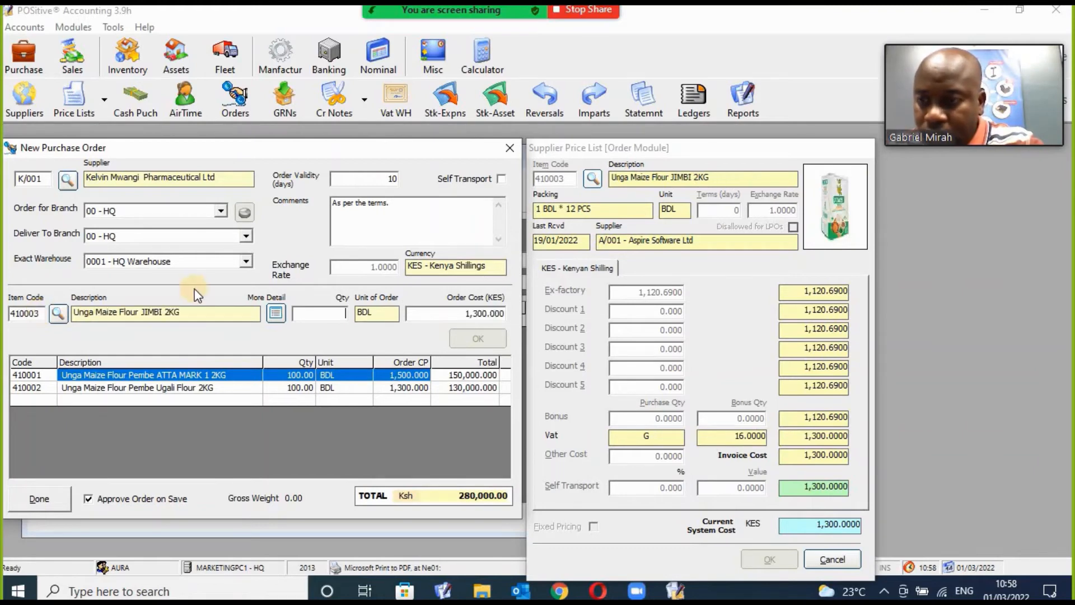
{"action": "type", "text": "100"}
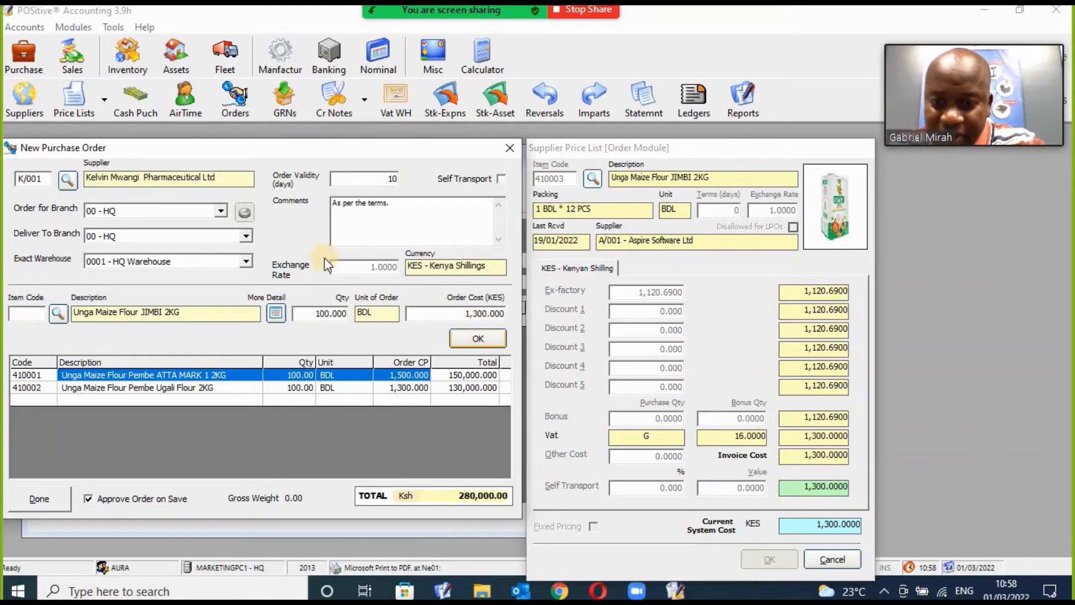
{"action": "left_click", "coordinate": [477, 338]}
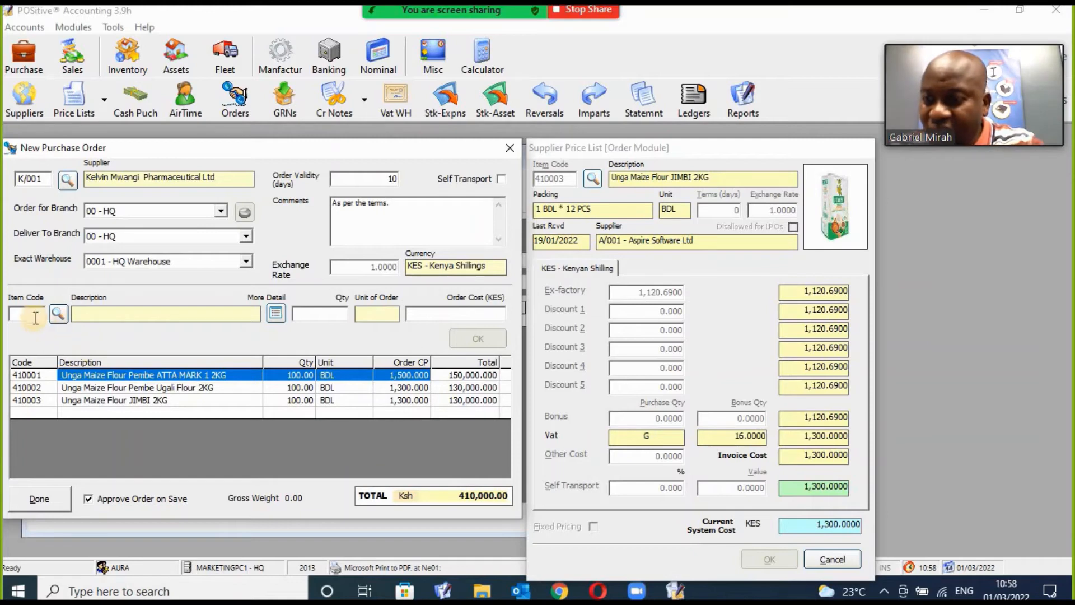
{"action": "type", "text": "41"}
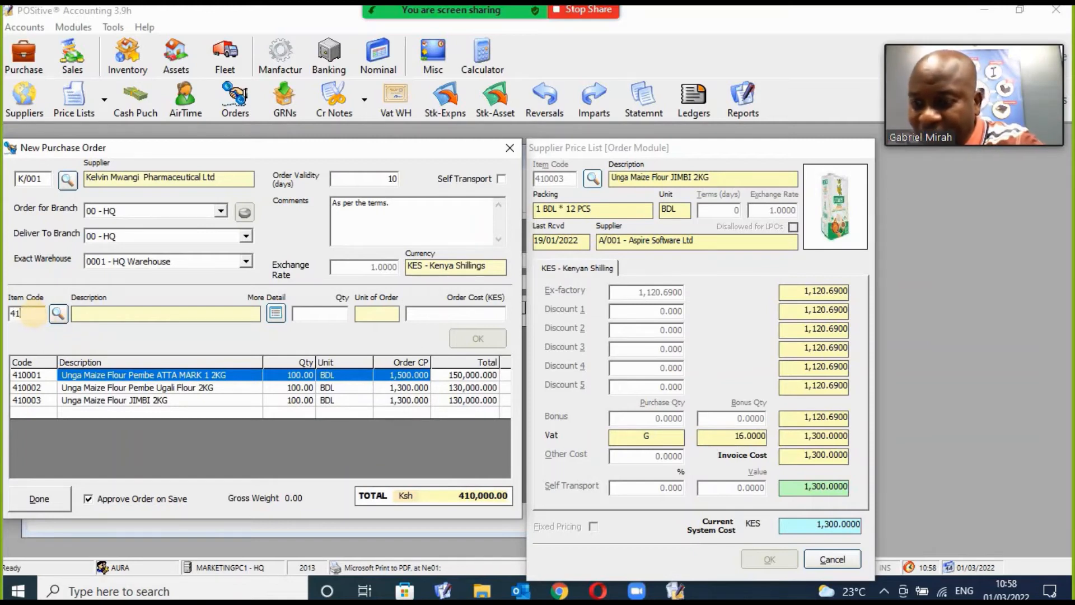
{"action": "type", "text": "0004"}
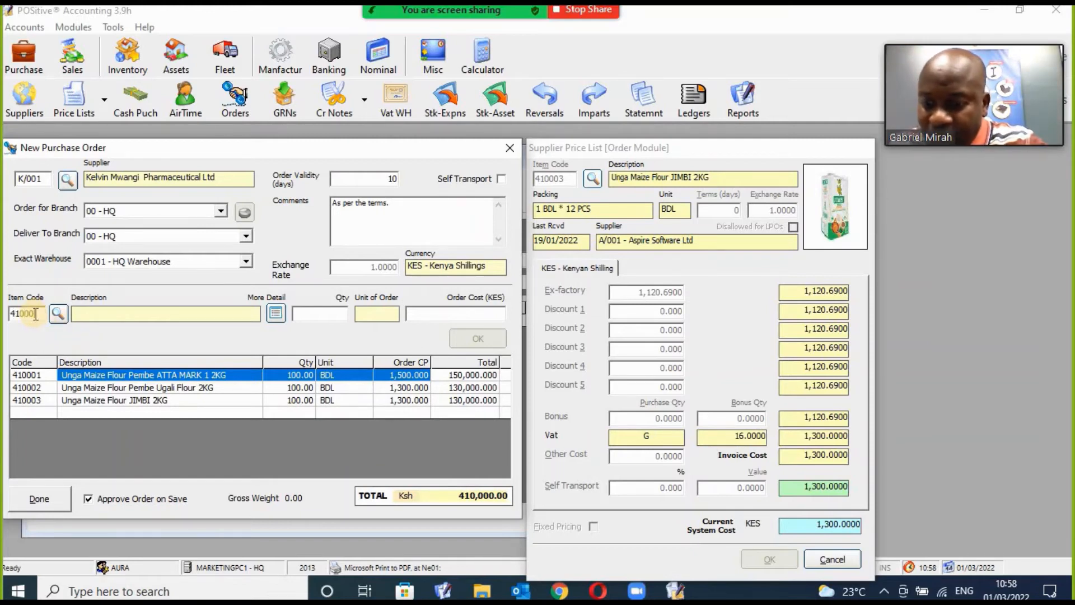
{"action": "key", "text": "Return"}
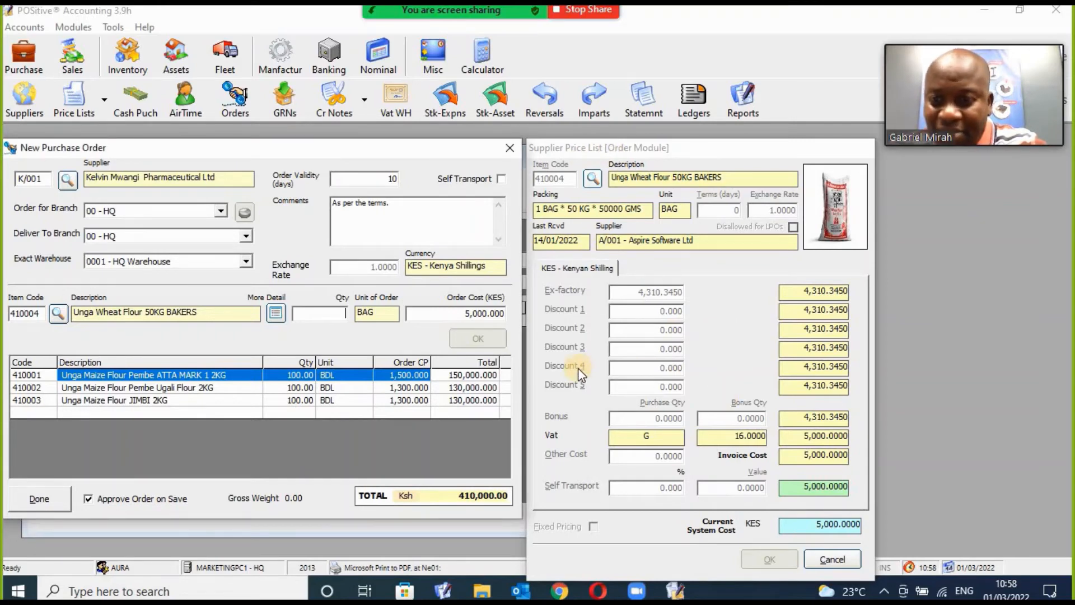
{"action": "type", "text": "100"}
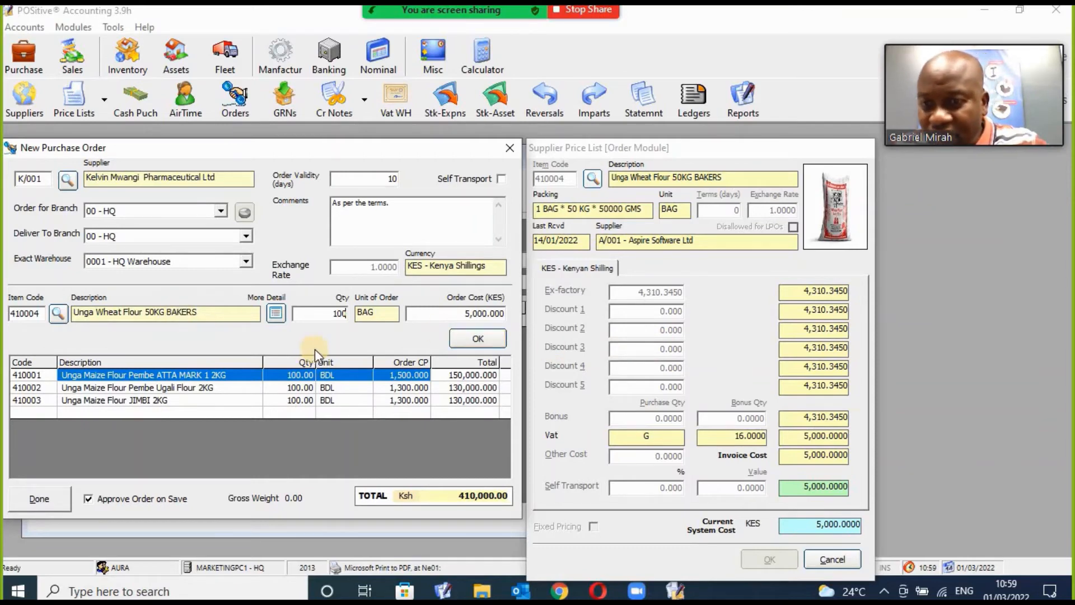
{"action": "left_click", "coordinate": [466, 337]}
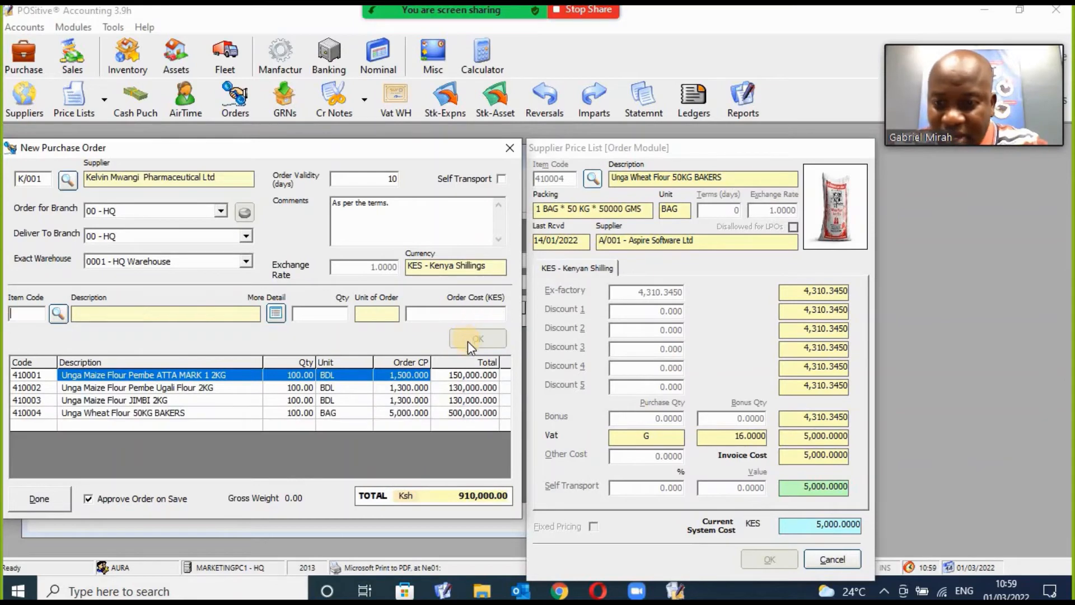
Save the purchase order with both print options off, then view it from the Purchase Orders list.
{"action": "left_click", "coordinate": [38, 504]}
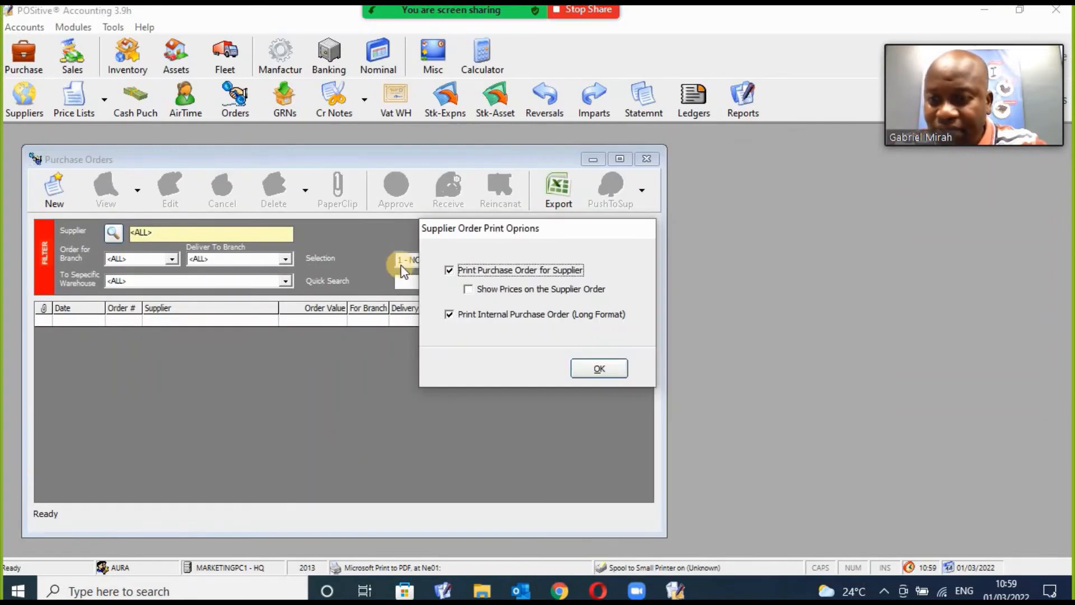
{"action": "left_click", "coordinate": [477, 267]}
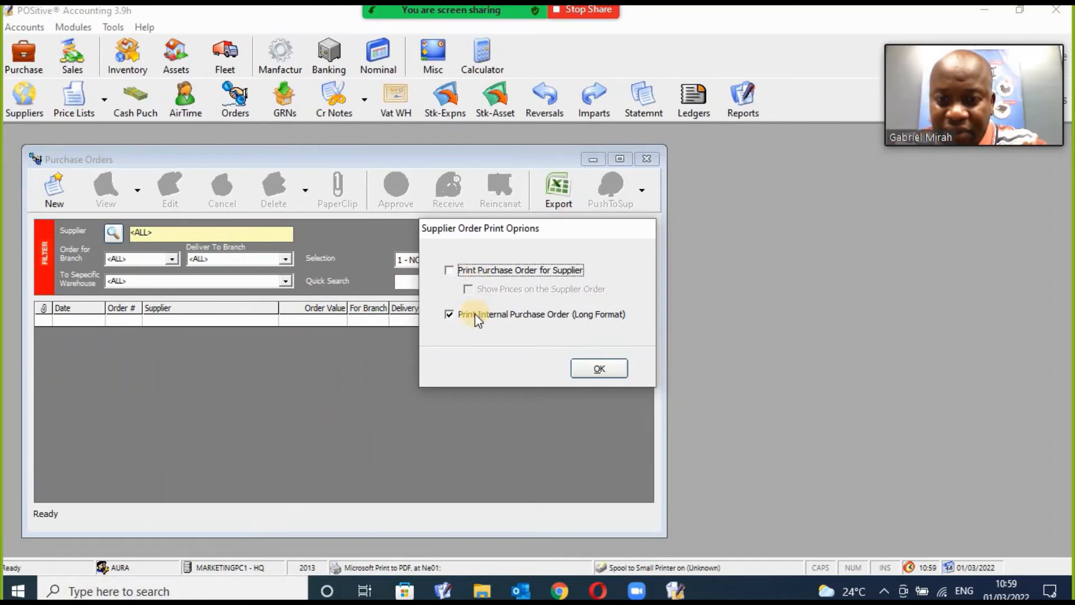
{"action": "left_click", "coordinate": [475, 314]}
{"action": "left_click", "coordinate": [579, 369]}
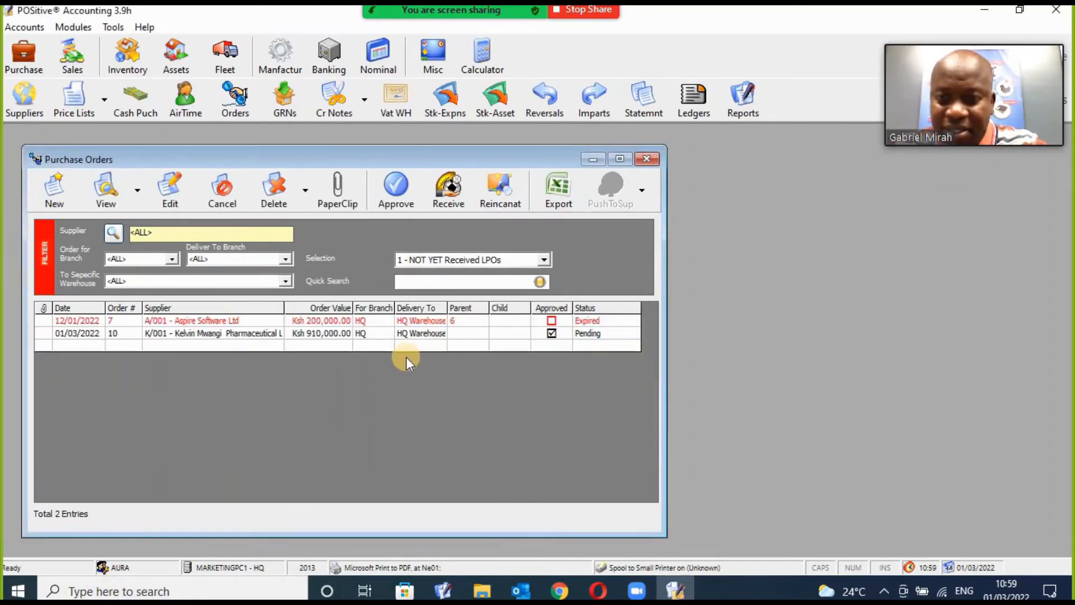
{"action": "left_click", "coordinate": [399, 336]}
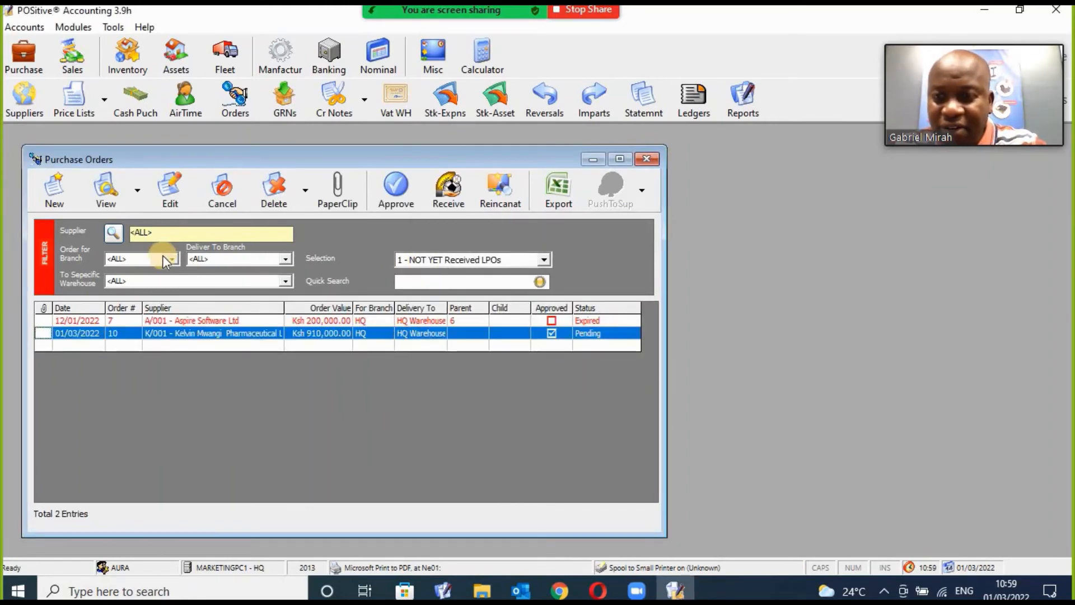
{"action": "left_click", "coordinate": [108, 196]}
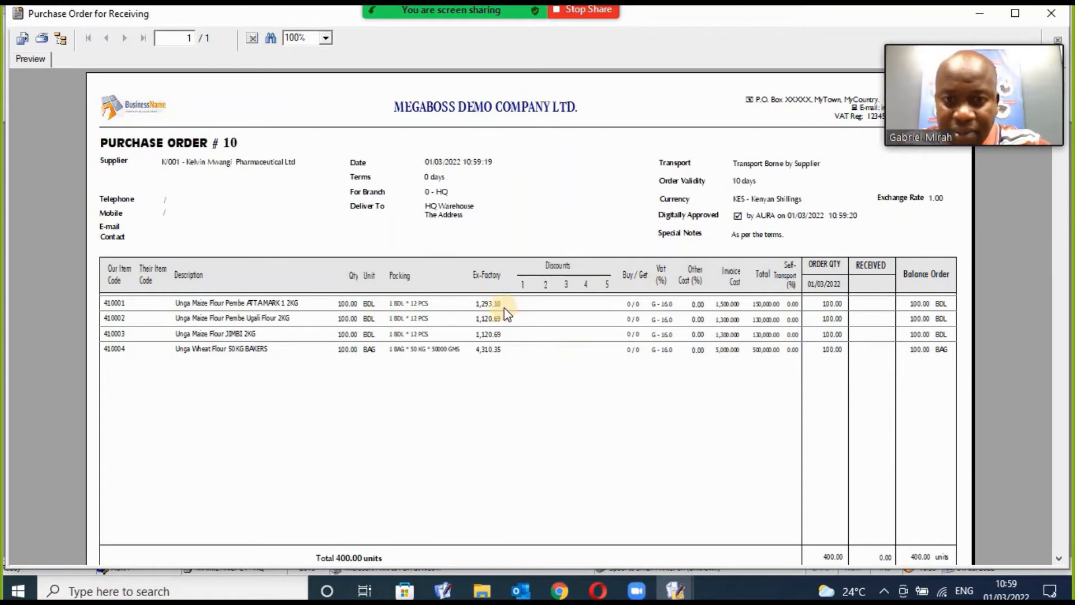
Check the ex-factory prices, order number and supplier in the receiving preview, then close it.
{"action": "left_click", "coordinate": [493, 321]}
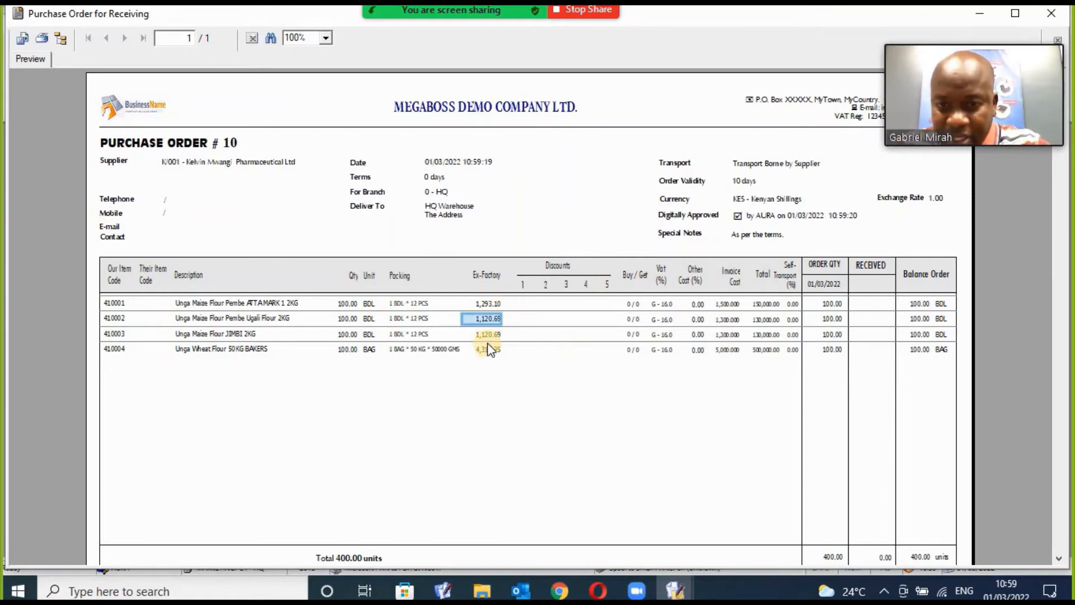
{"action": "left_click", "coordinate": [486, 350]}
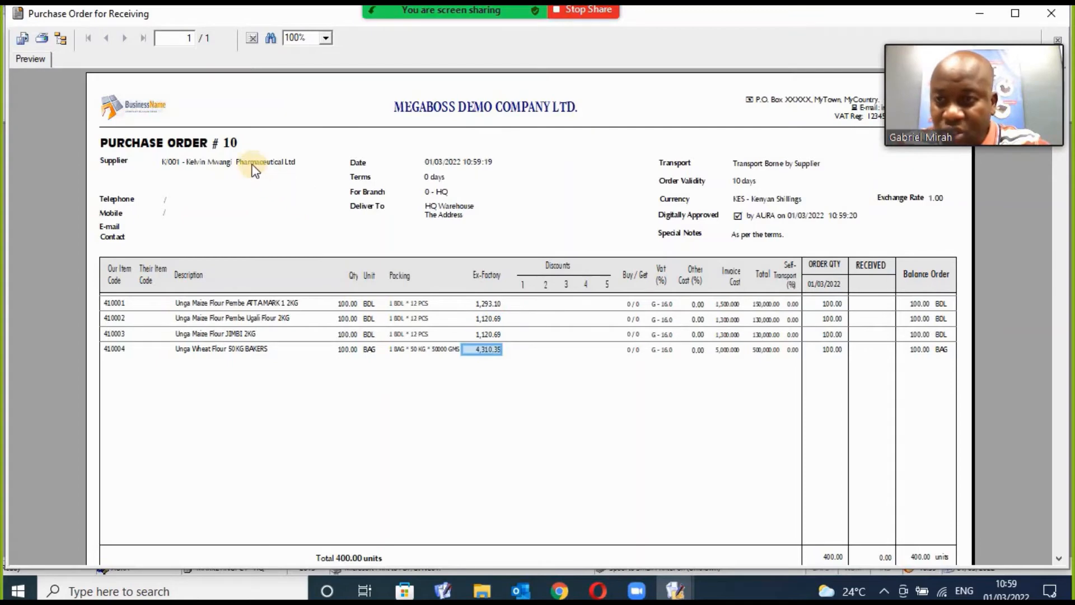
{"action": "left_click", "coordinate": [233, 146]}
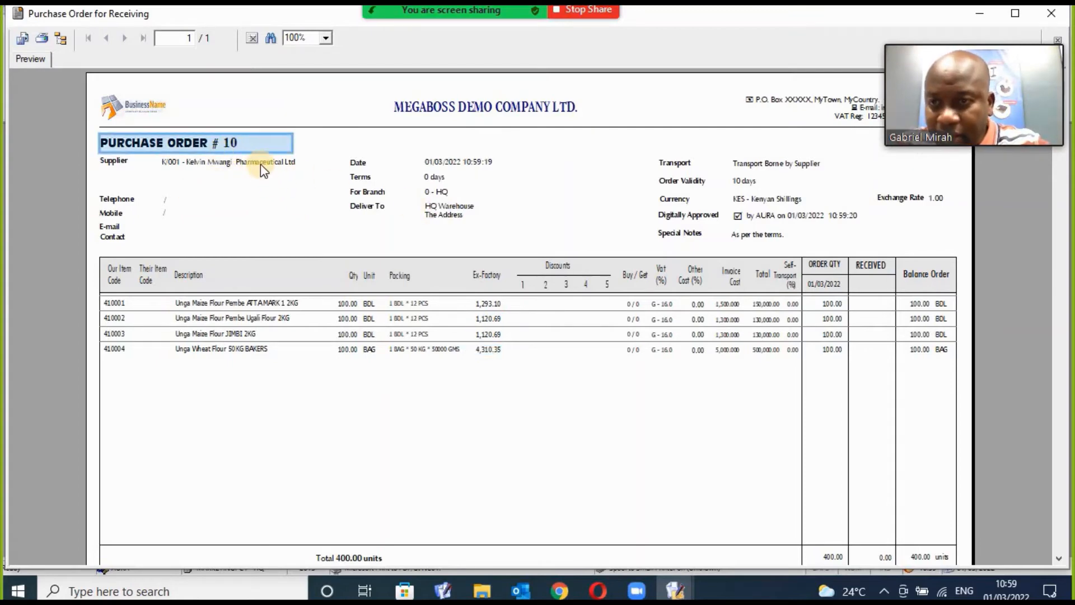
{"action": "left_click", "coordinate": [242, 164]}
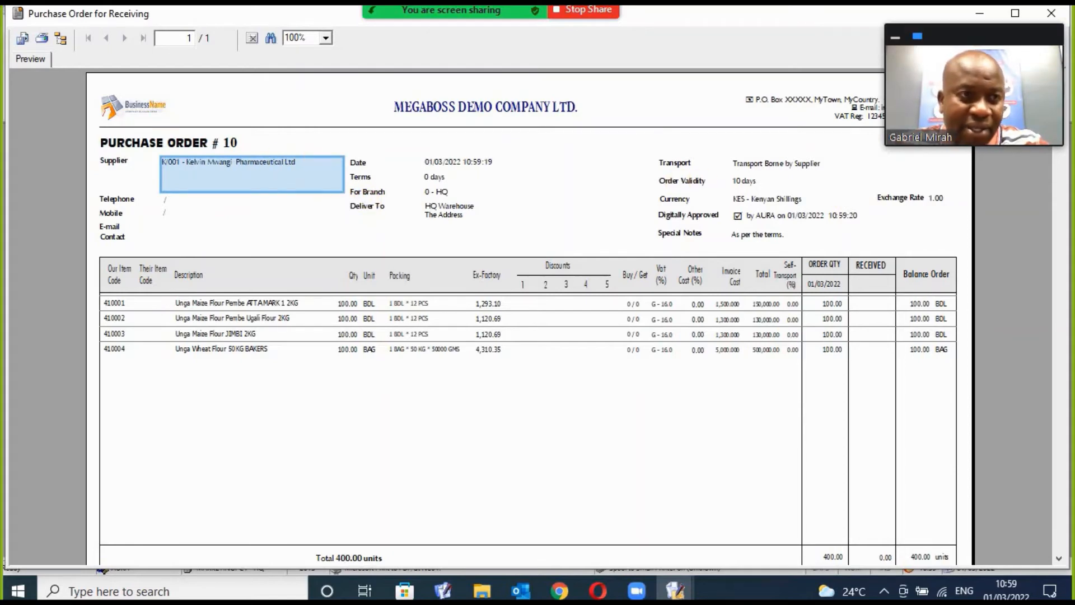
{"action": "left_click", "coordinate": [1053, 15]}
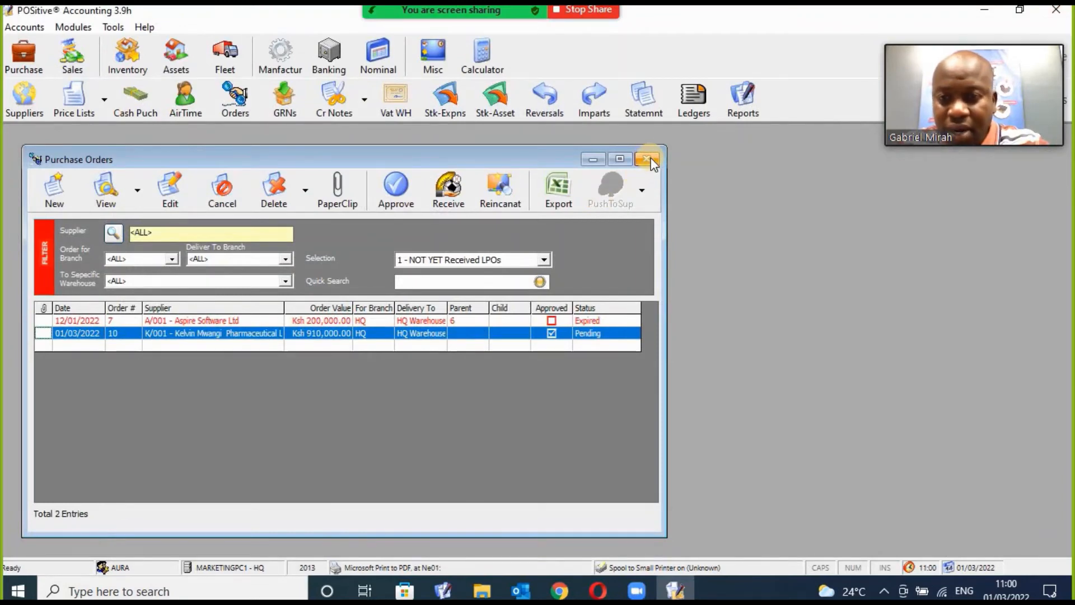
Start receiving the pending order and enter supplier invoice number 908765000.
{"action": "left_click", "coordinate": [448, 191]}
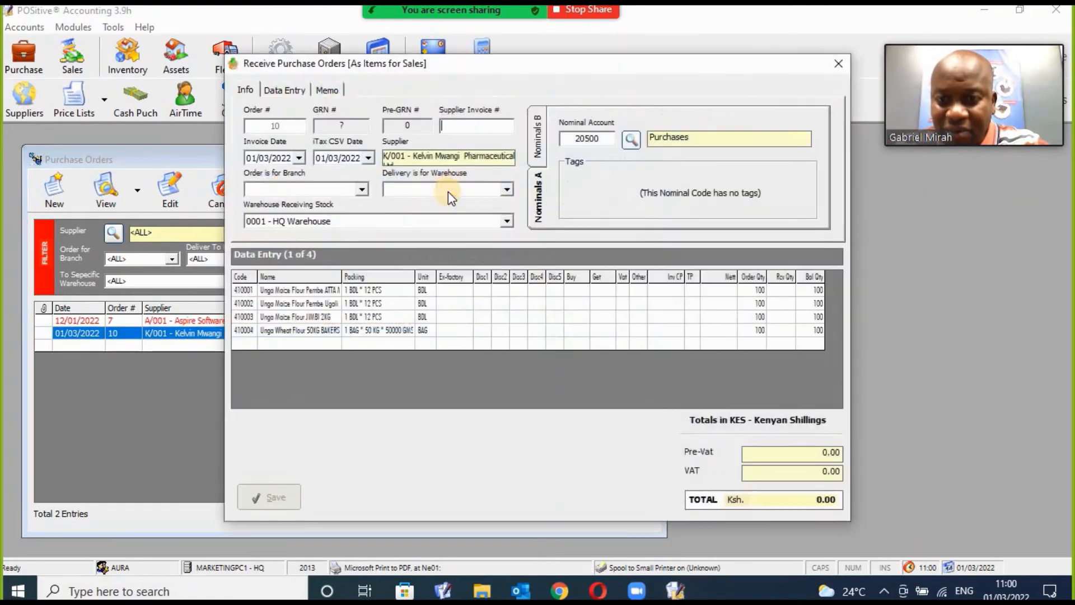
{"action": "left_click", "coordinate": [485, 126]}
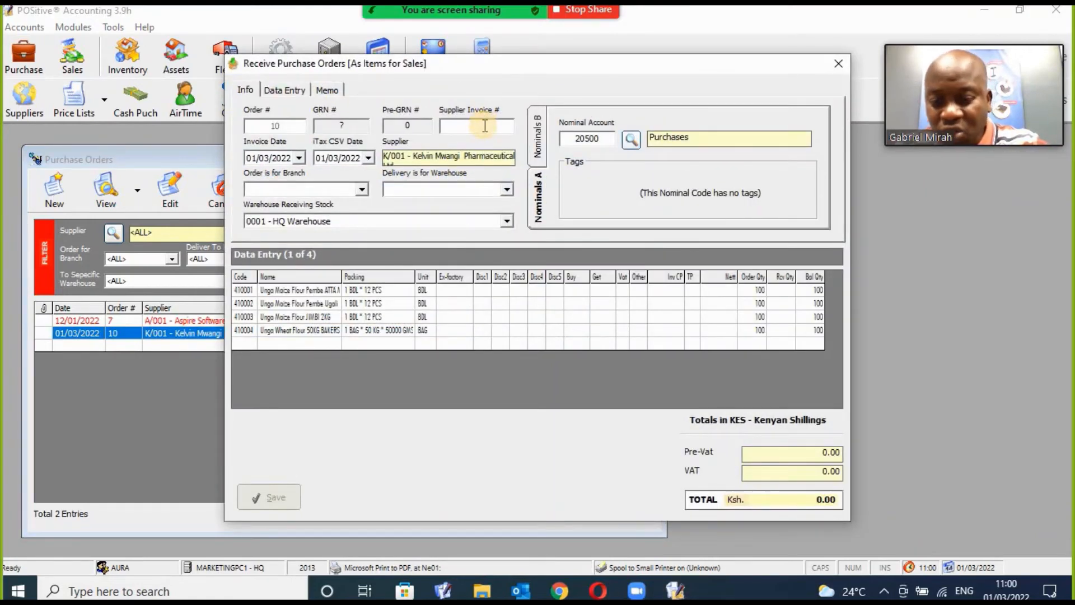
{"action": "type", "text": "invoice"}
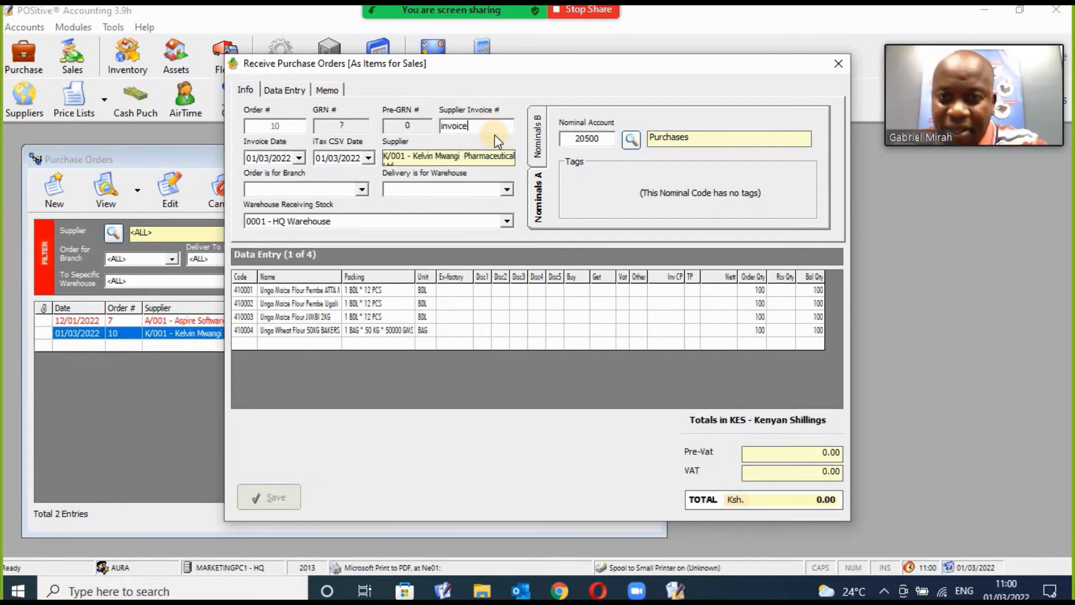
{"action": "key", "text": "BackSpace"}
{"action": "key", "text": "BackSpace"}
{"action": "key", "text": "BackSpace"}
{"action": "key", "text": "BackSpace"}
{"action": "key", "text": "BackSpace"}
{"action": "key", "text": "BackSpace"}
{"action": "key", "text": "BackSpace"}
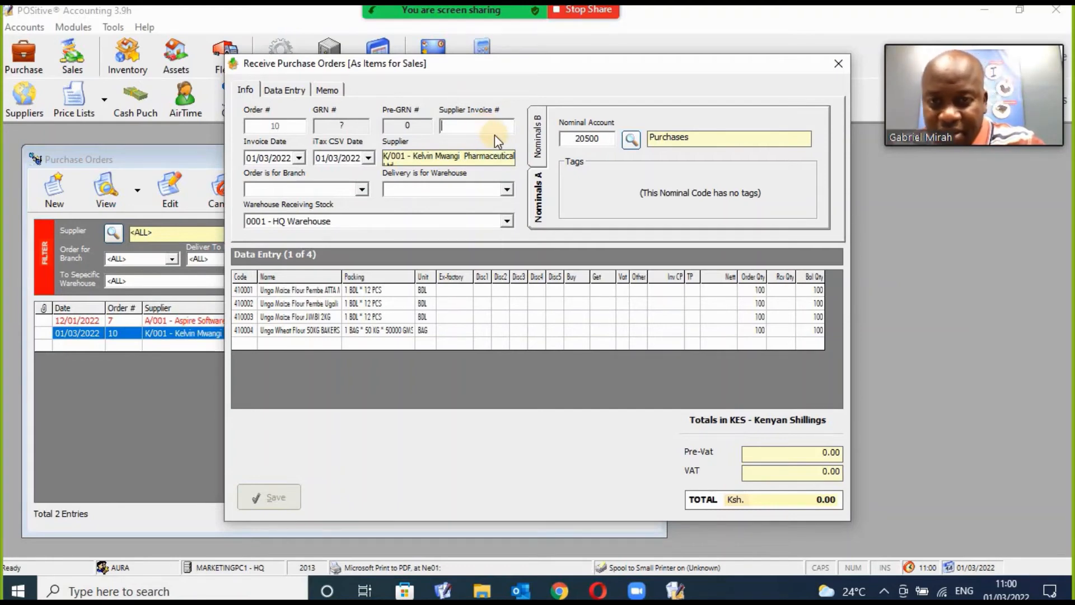
{"action": "type", "text": "908765"}
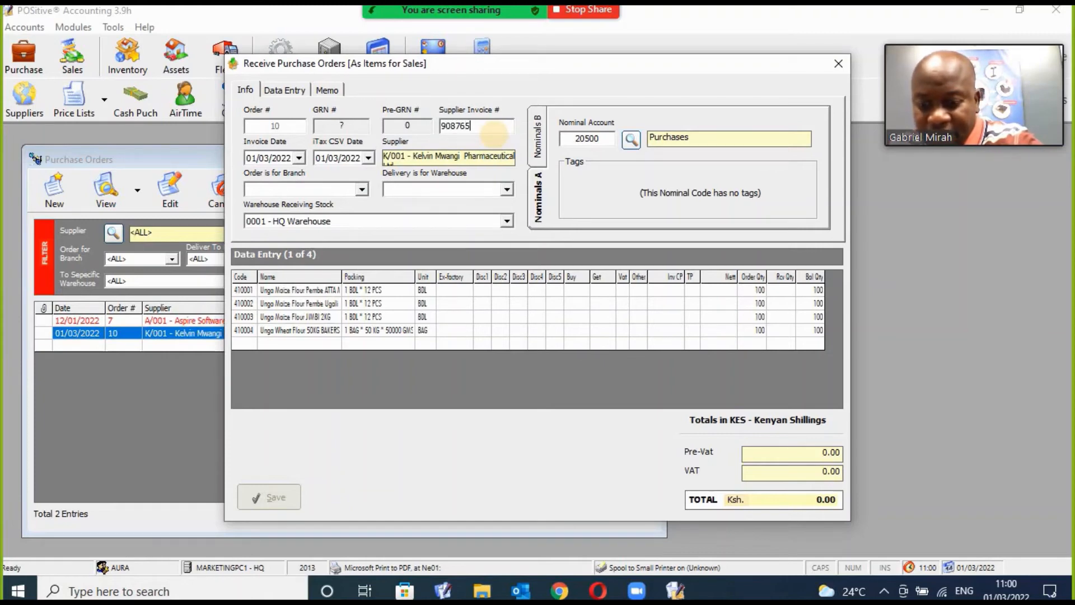
{"action": "type", "text": "000"}
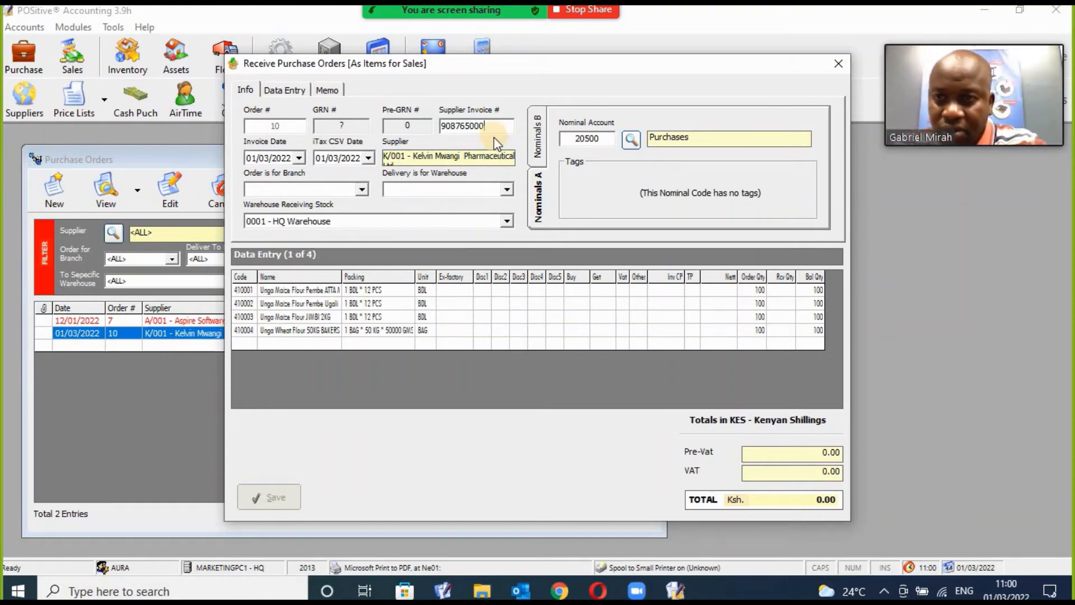
On Data Entry, receive 100 each of the first item and the Ugali flour, accepting costs.
{"action": "left_click", "coordinate": [282, 93]}
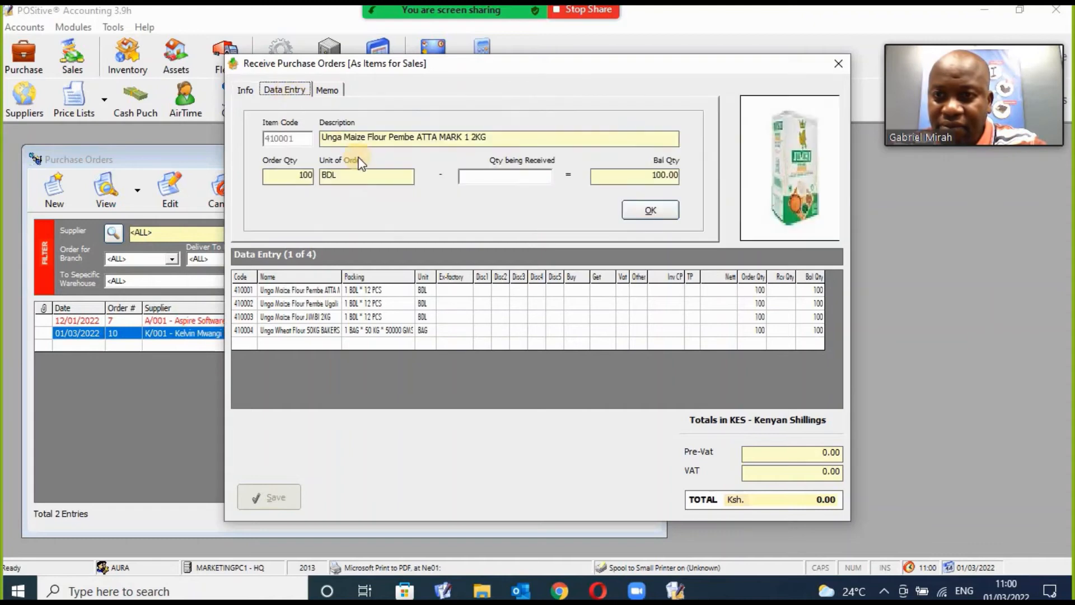
{"action": "left_click", "coordinate": [522, 178]}
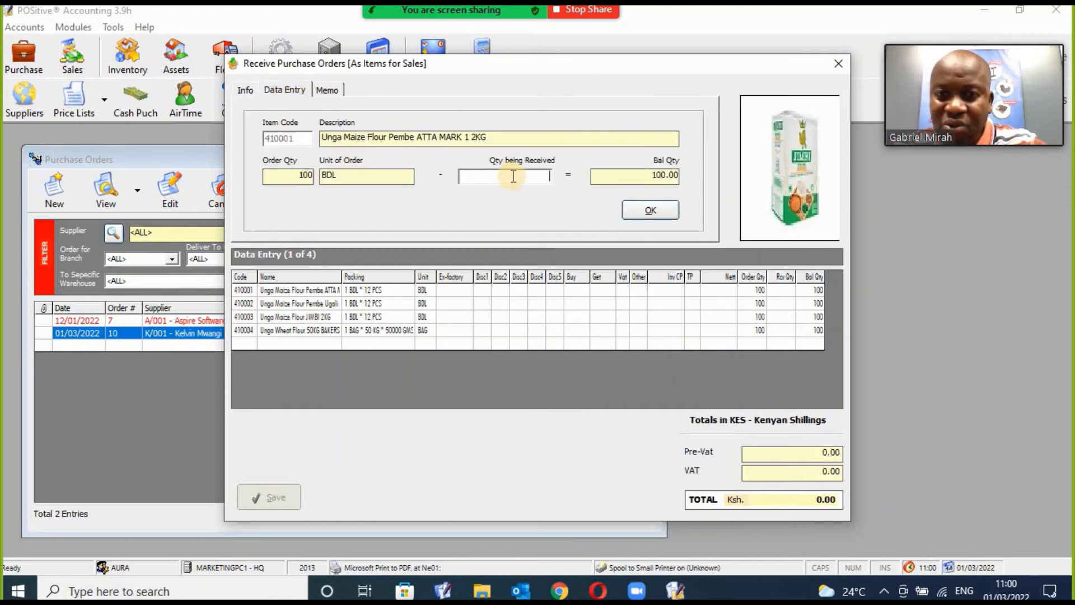
{"action": "type", "text": "100"}
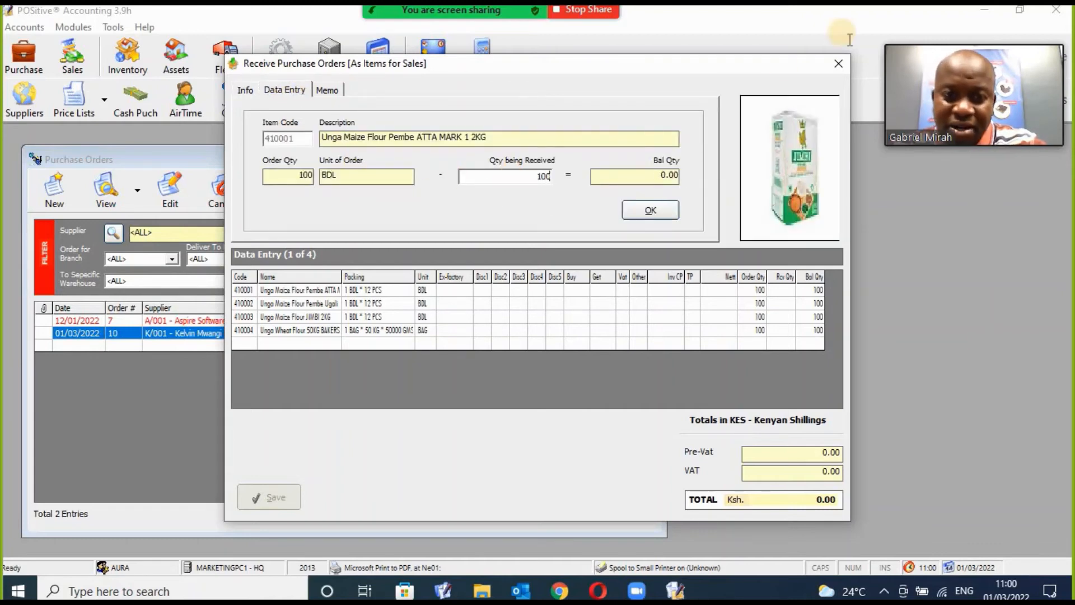
{"action": "left_click", "coordinate": [664, 213]}
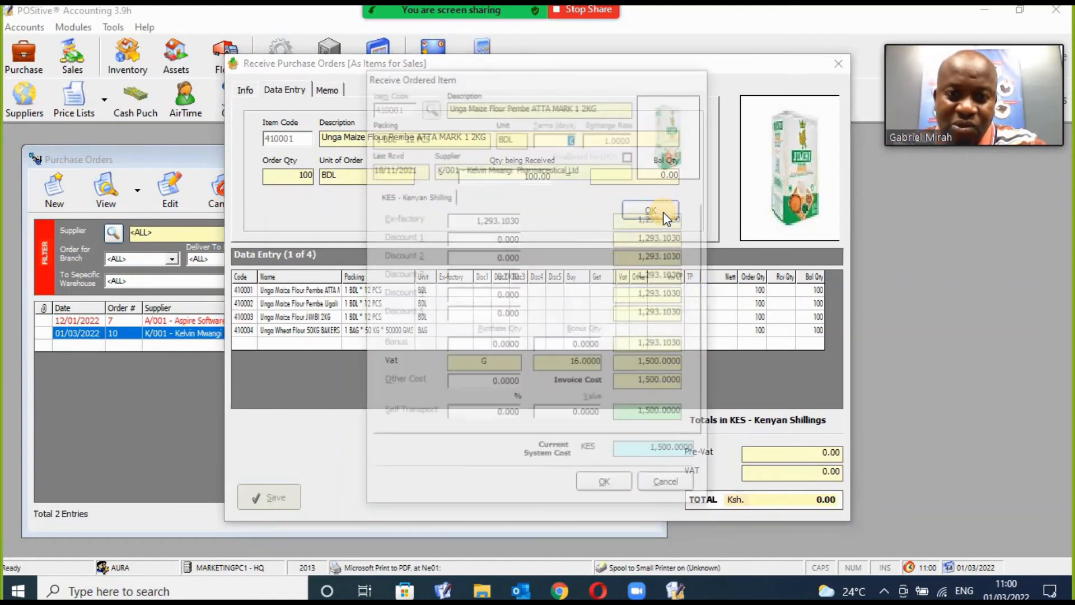
{"action": "left_click", "coordinate": [631, 486]}
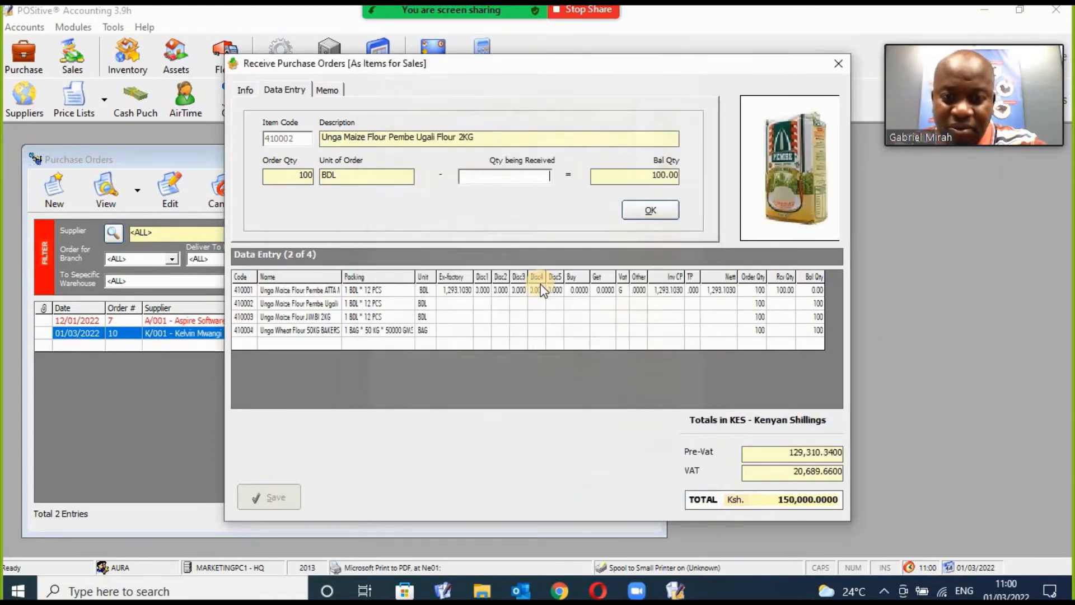
{"action": "type", "text": "100"}
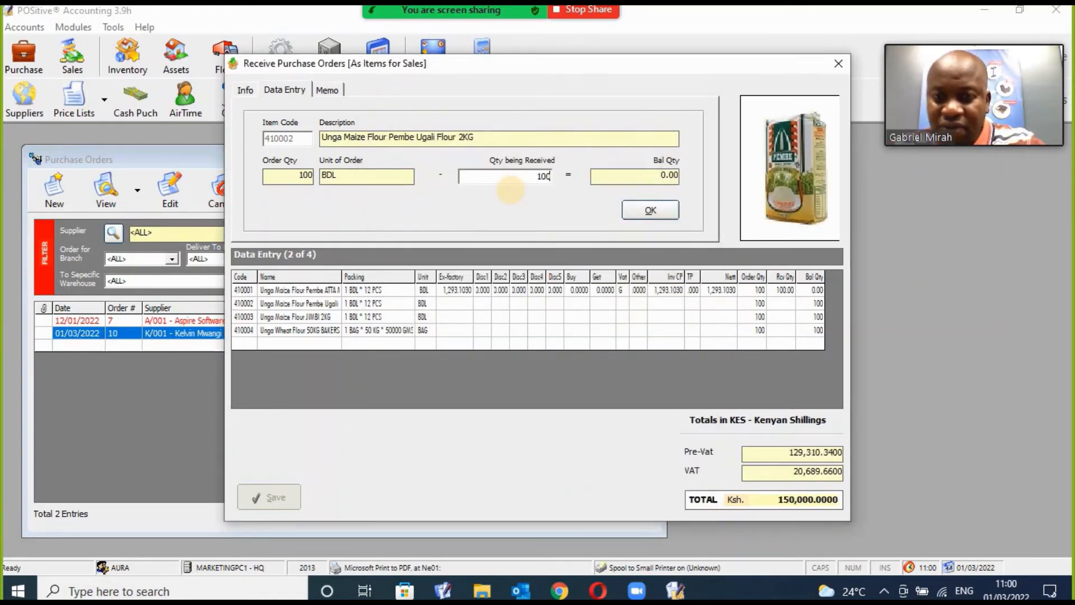
{"action": "left_click", "coordinate": [649, 211]}
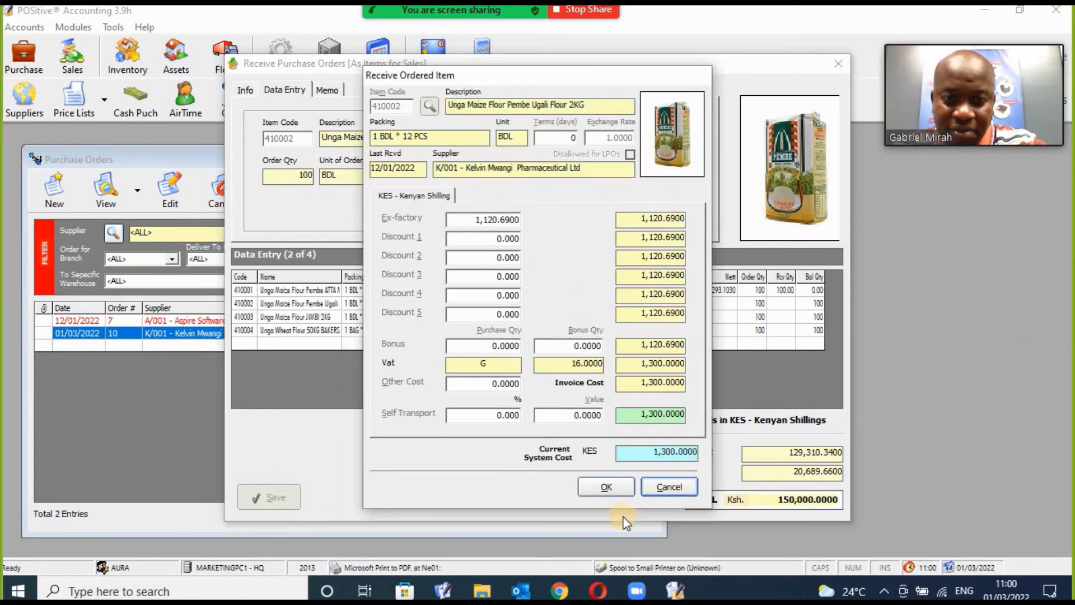
{"action": "left_click", "coordinate": [607, 486]}
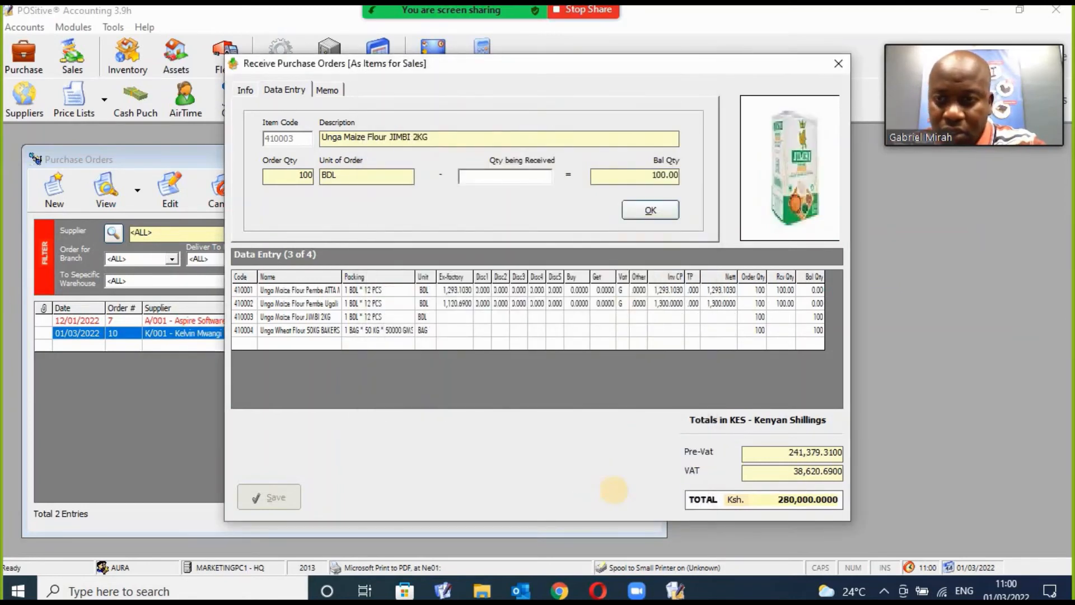
Receive 100 each of the JIMBI flour and the wheat flour, accepting costs.
{"action": "type", "text": "100"}
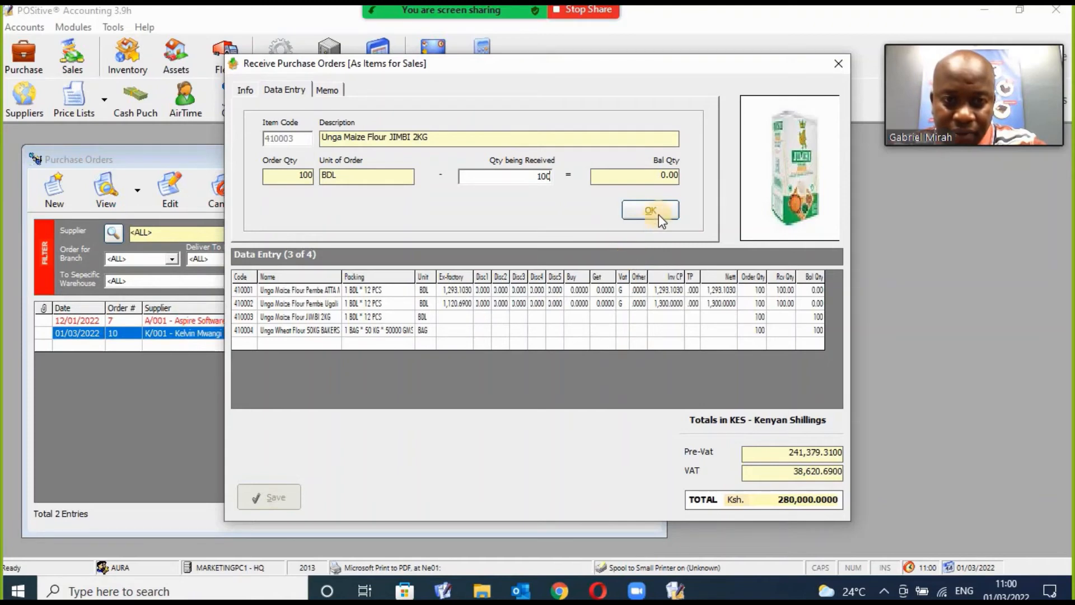
{"action": "left_click", "coordinate": [651, 210]}
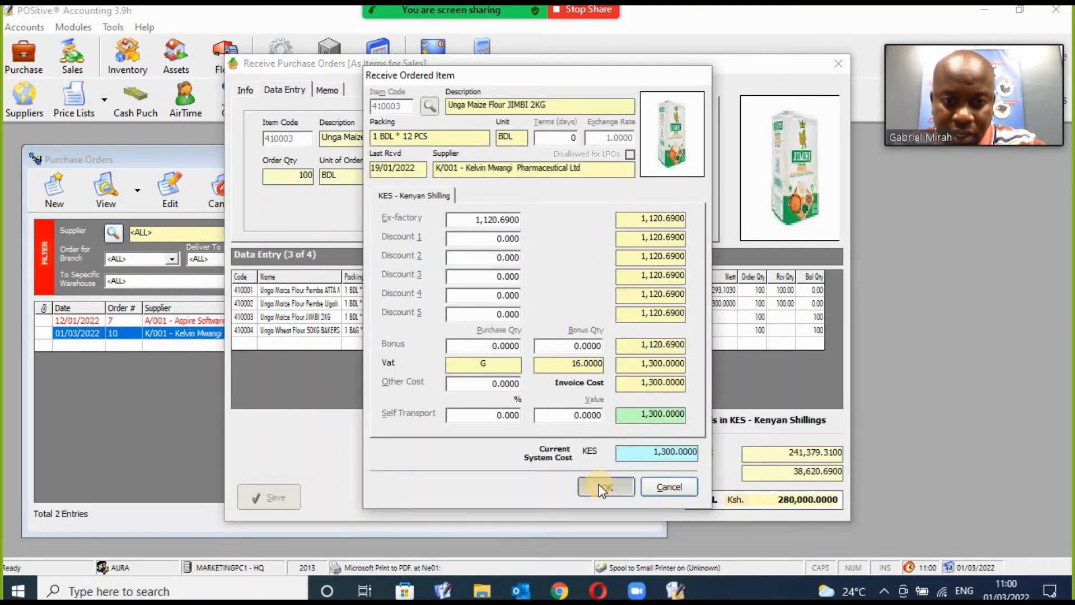
{"action": "left_click", "coordinate": [599, 485]}
{"action": "type", "text": "100"}
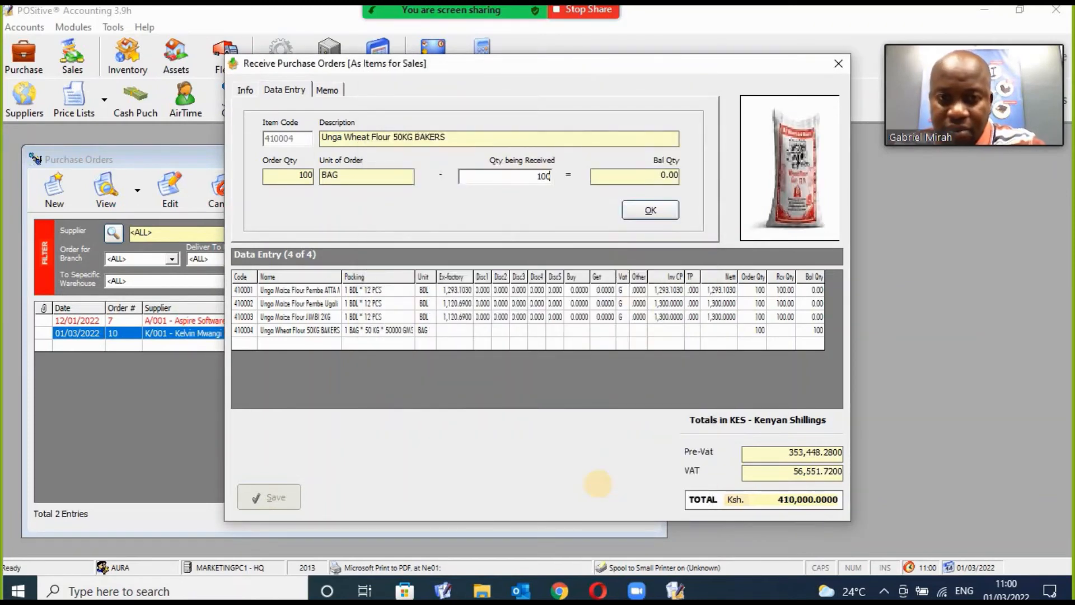
{"action": "left_click", "coordinate": [658, 212]}
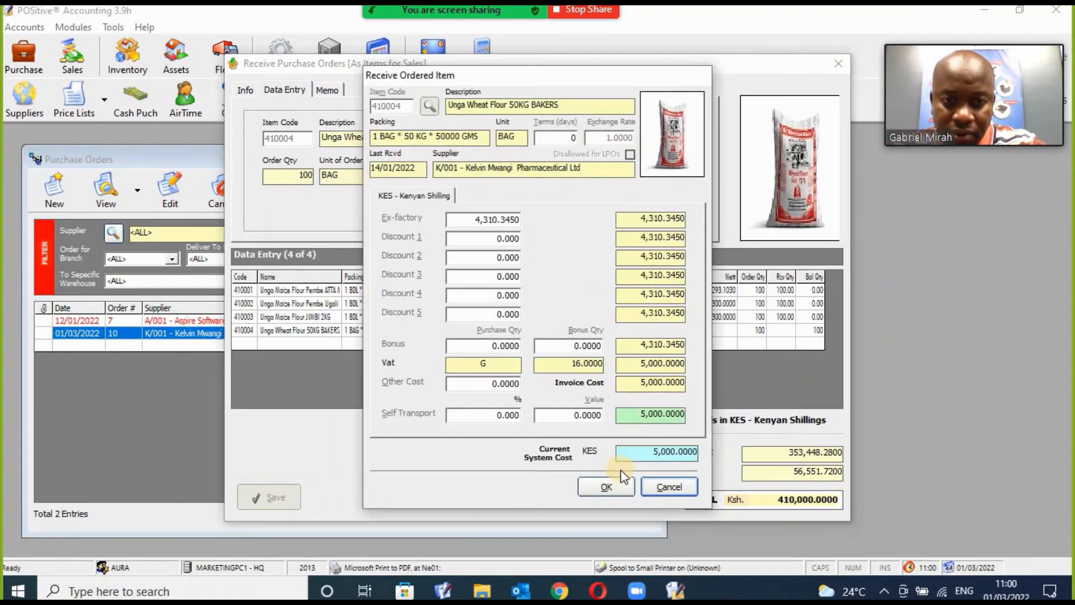
{"action": "left_click", "coordinate": [613, 486]}
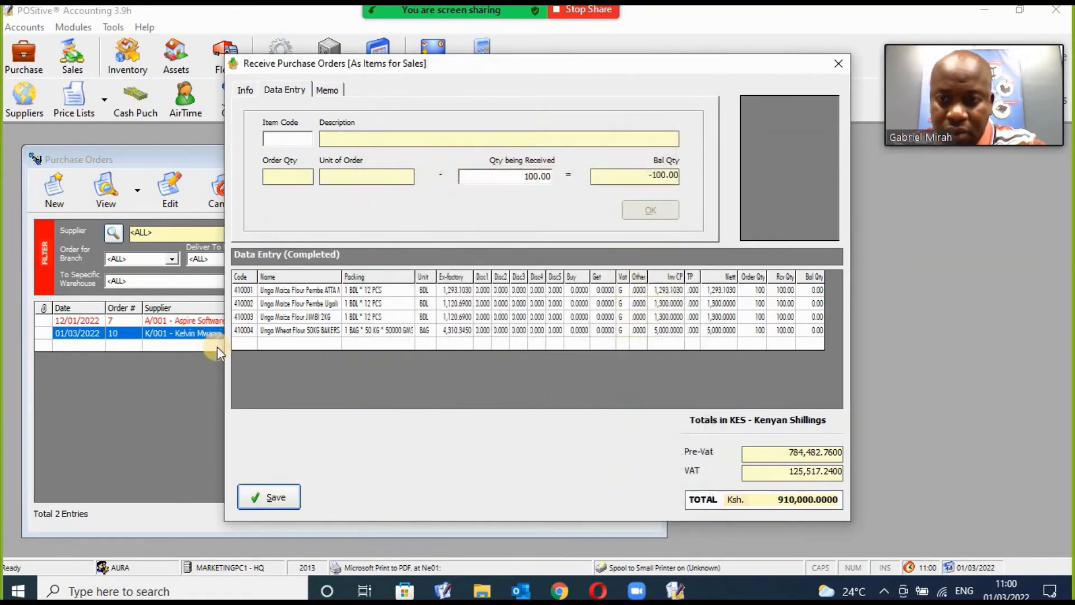
Save the goods received note with both LPO print formats unticked and dismiss the balance order message.
{"action": "left_click", "coordinate": [266, 498]}
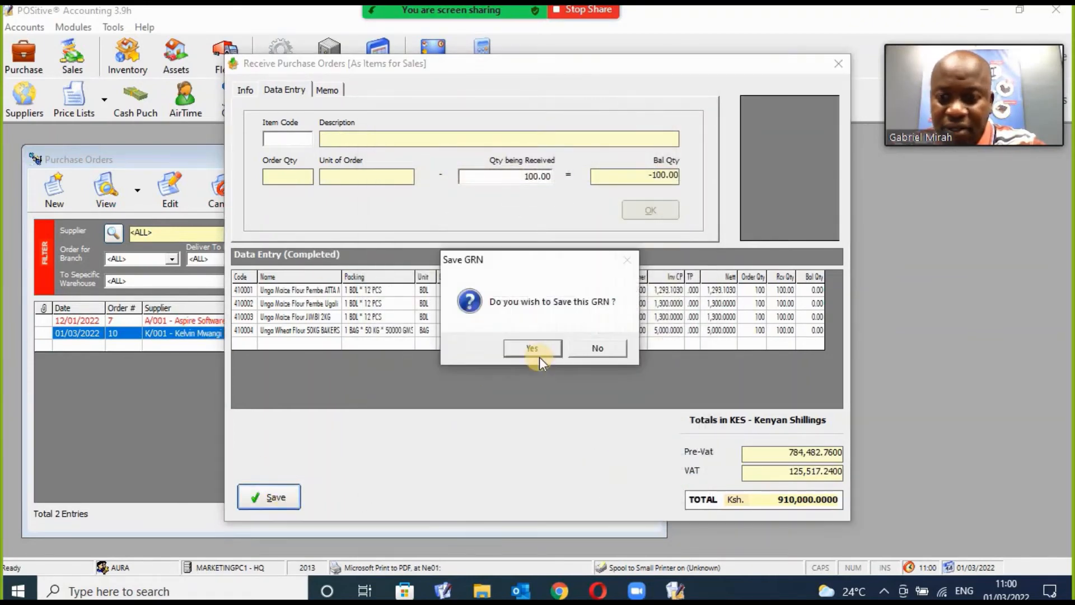
{"action": "left_click", "coordinate": [540, 349]}
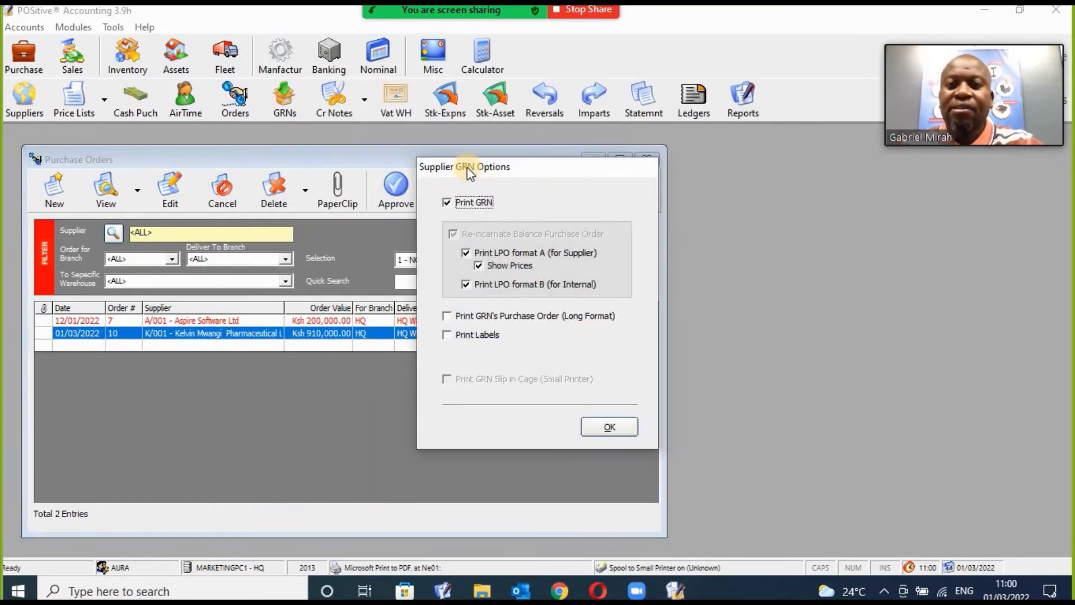
{"action": "left_click", "coordinate": [474, 250]}
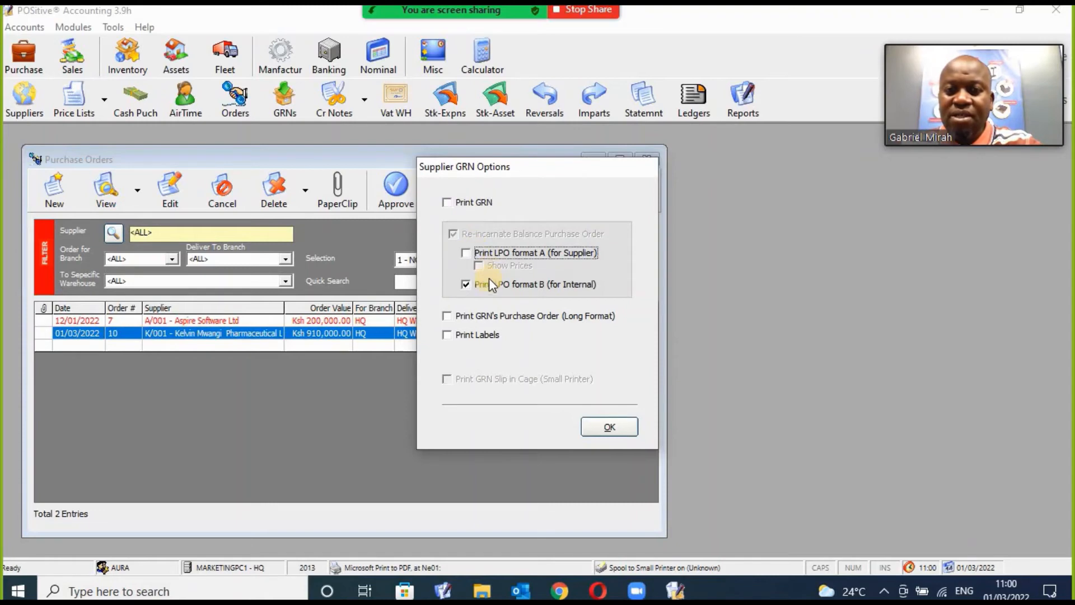
{"action": "left_click", "coordinate": [487, 283]}
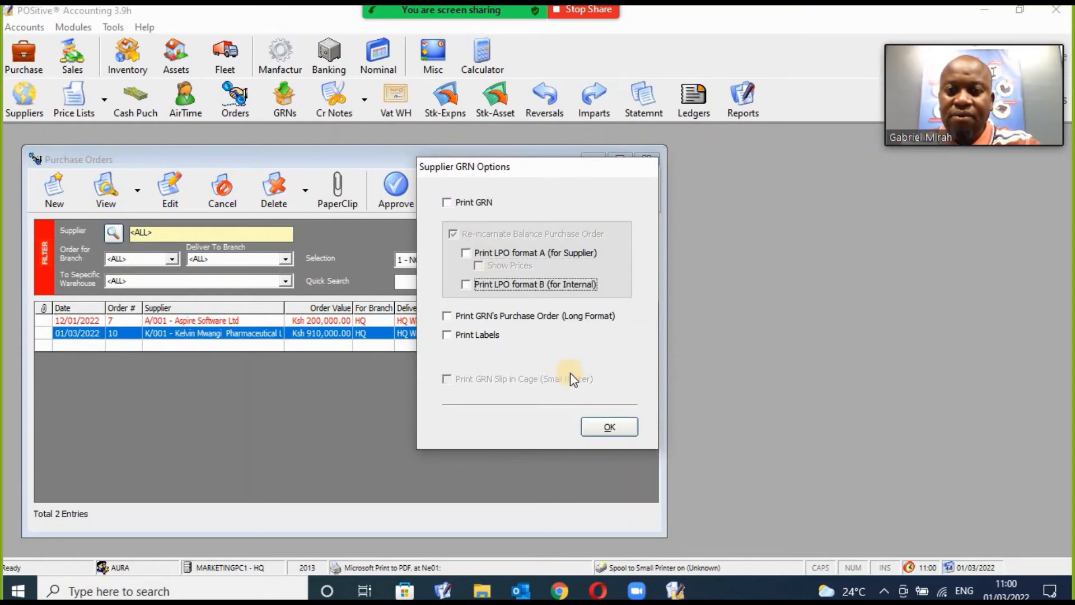
{"action": "left_click", "coordinate": [609, 426]}
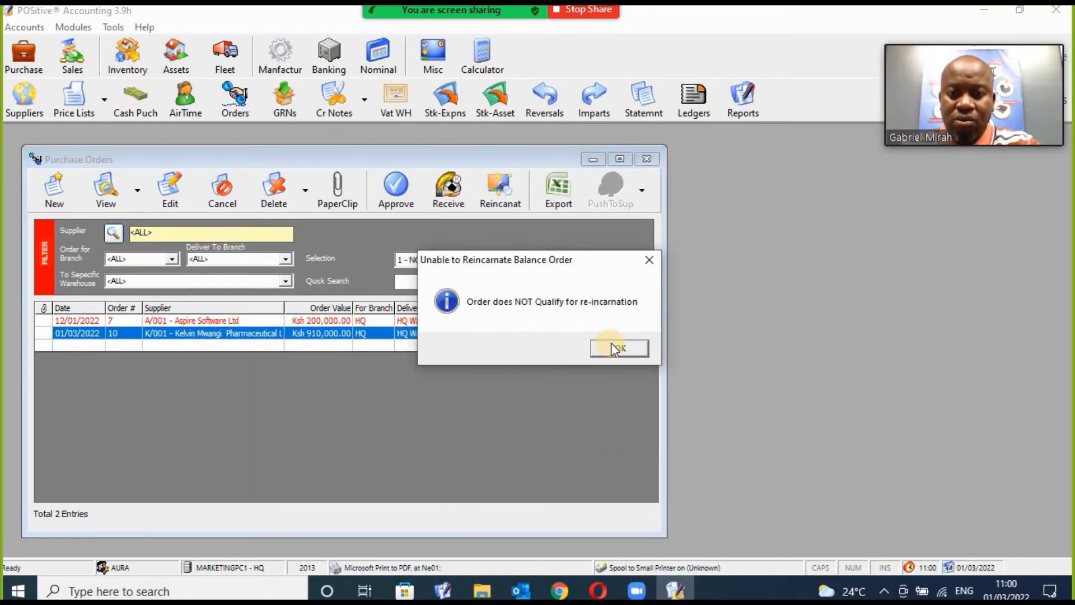
{"action": "left_click", "coordinate": [612, 347]}
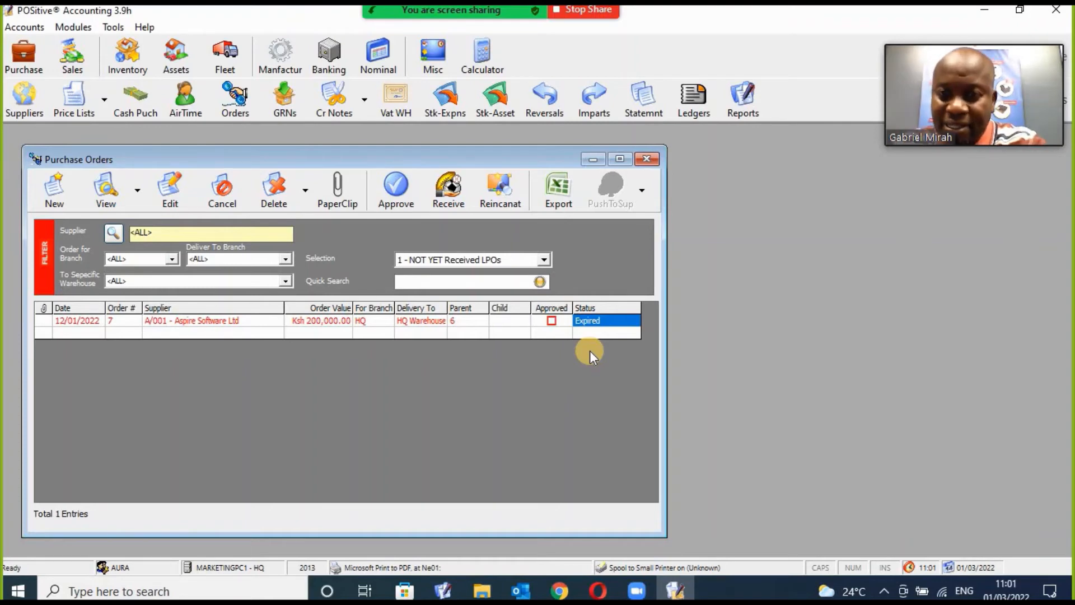
Close the LPO list, widen the GRNs columns and preview GRN 13 for LPO 10.
{"action": "left_click", "coordinate": [647, 159]}
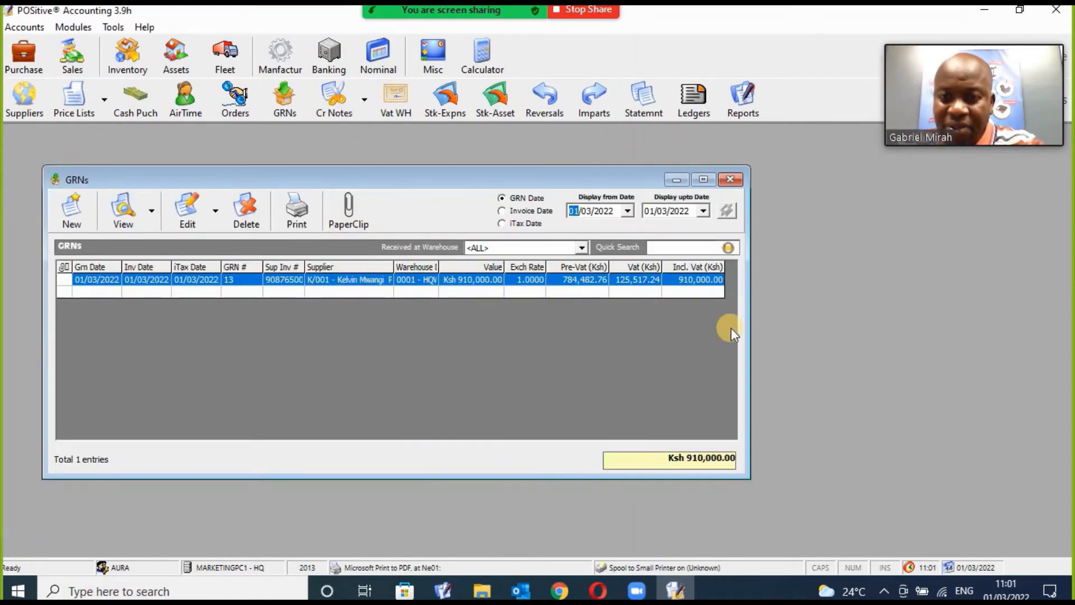
{"action": "left_click_drag", "start_coordinate": [752, 321], "coordinate": [844, 321]}
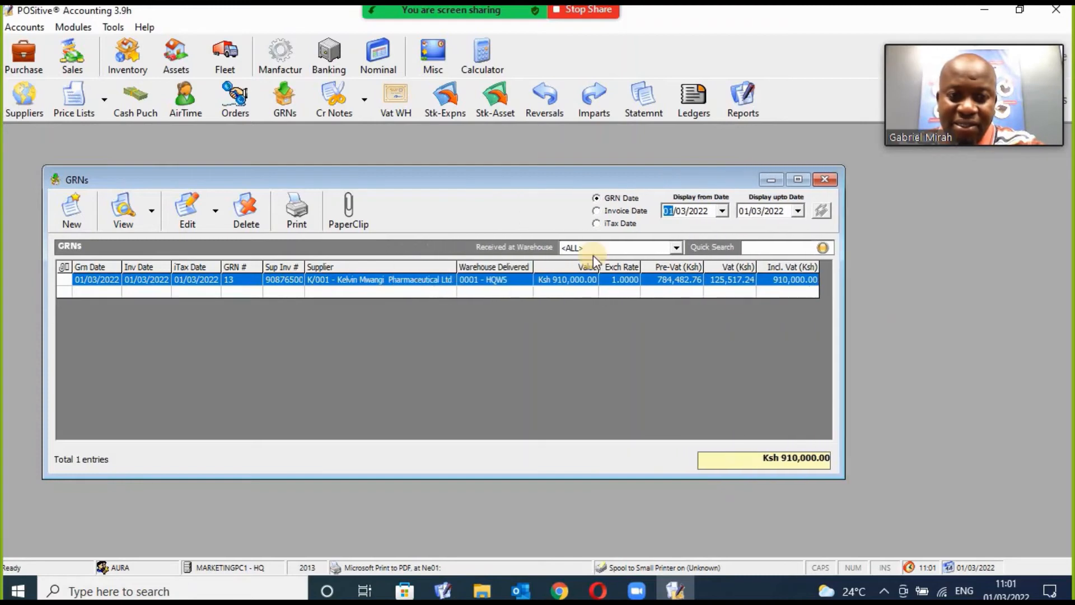
{"action": "left_click", "coordinate": [125, 209]}
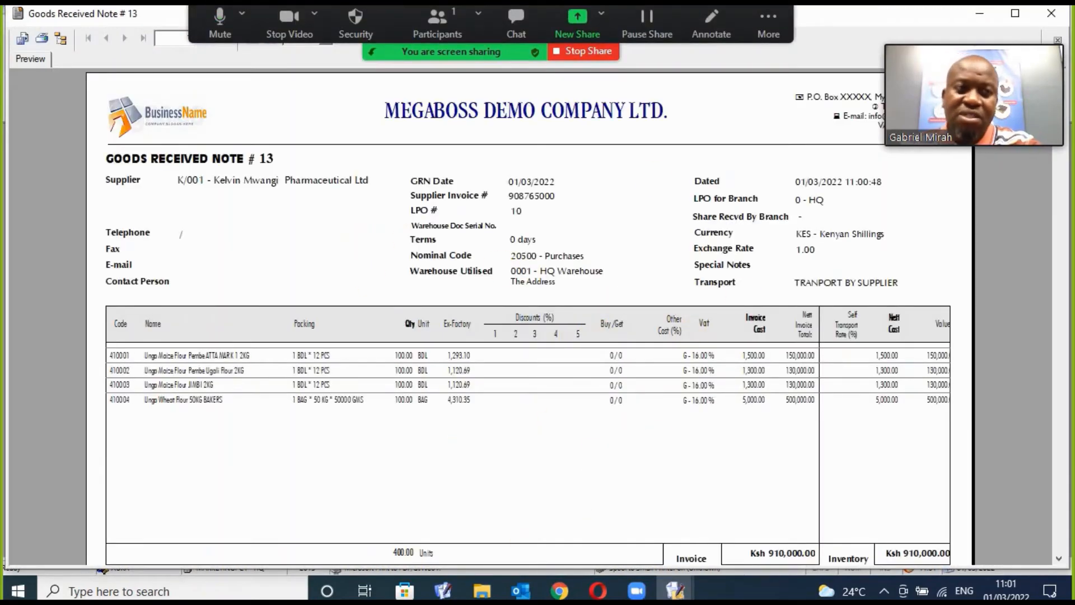
Review GRN 13's nominal and VAT tables, signature lines, supplier, invoice number and LPO 10 reference.
{"action": "left_click", "coordinate": [1058, 558]}
{"action": "left_click", "coordinate": [1058, 558]}
{"action": "left_click", "coordinate": [1059, 558]}
{"action": "left_click", "coordinate": [1058, 558]}
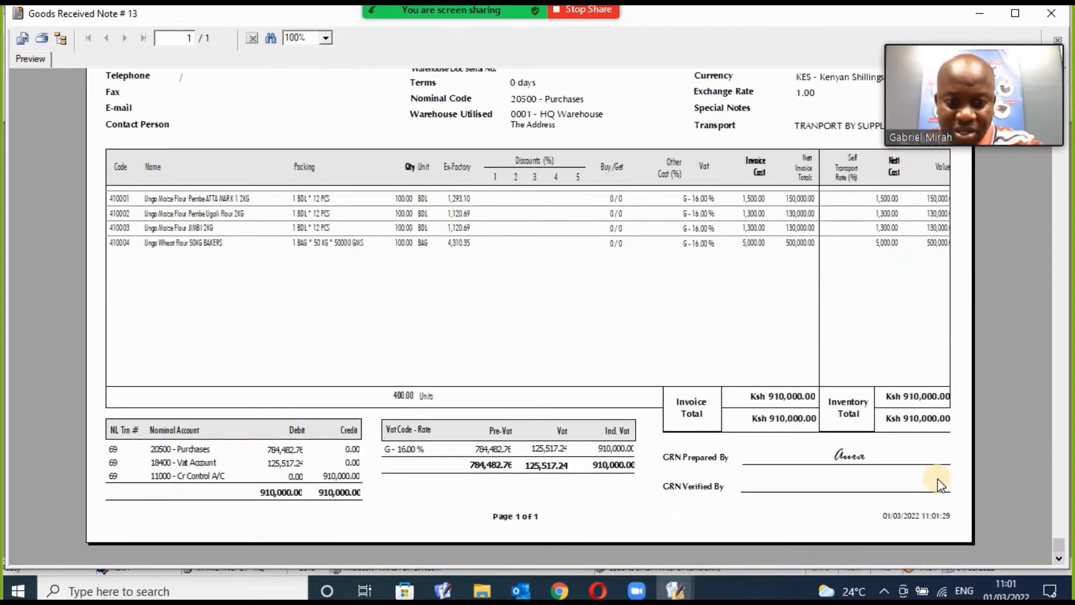
{"action": "left_click", "coordinate": [802, 458]}
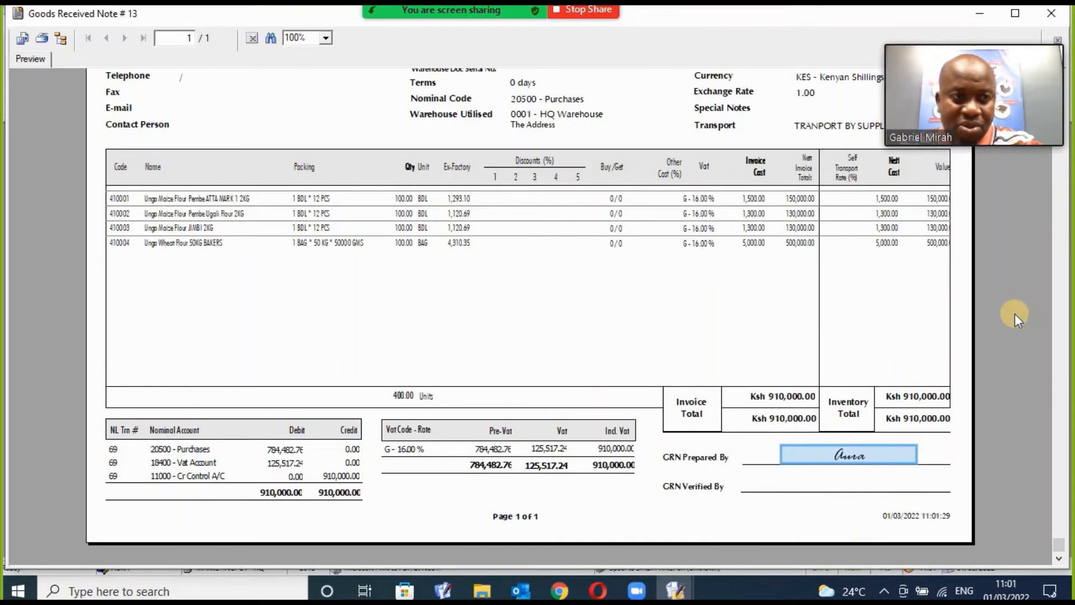
{"action": "left_click", "coordinate": [1060, 237]}
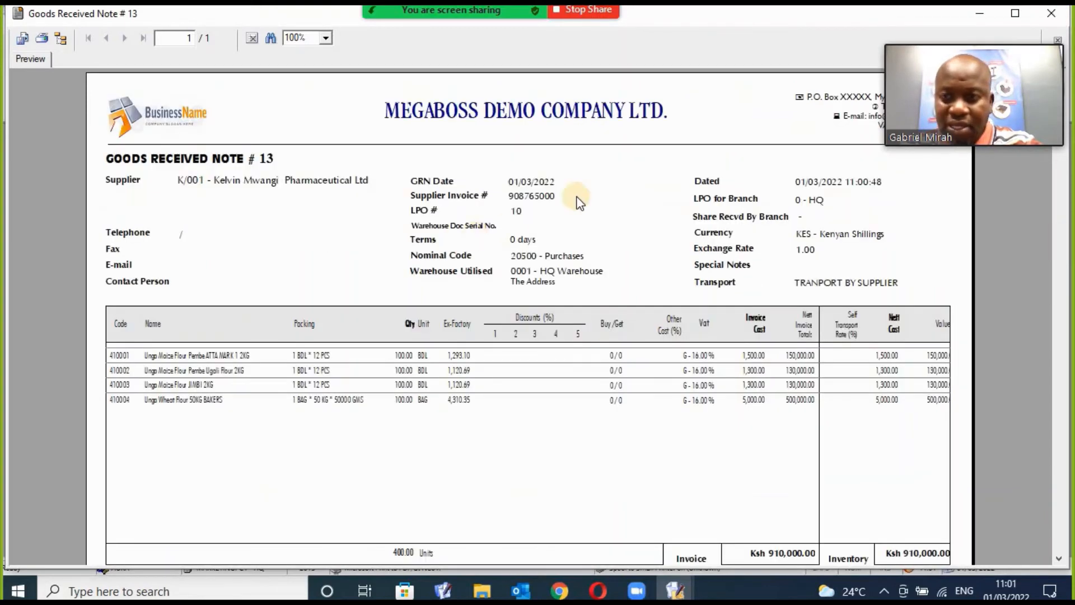
{"action": "left_click", "coordinate": [178, 180]}
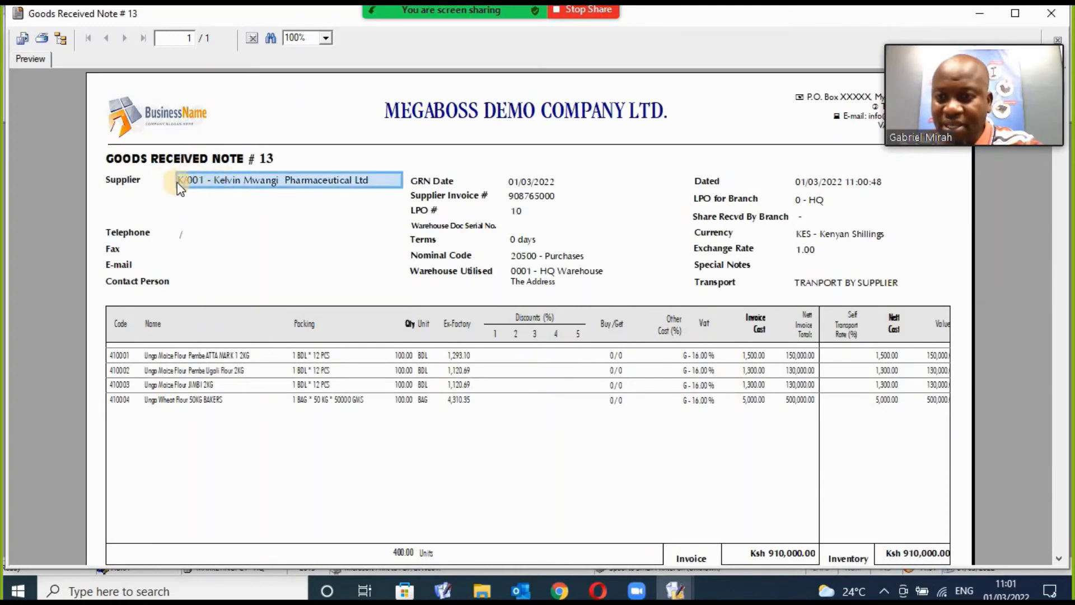
{"action": "left_click", "coordinate": [222, 158]}
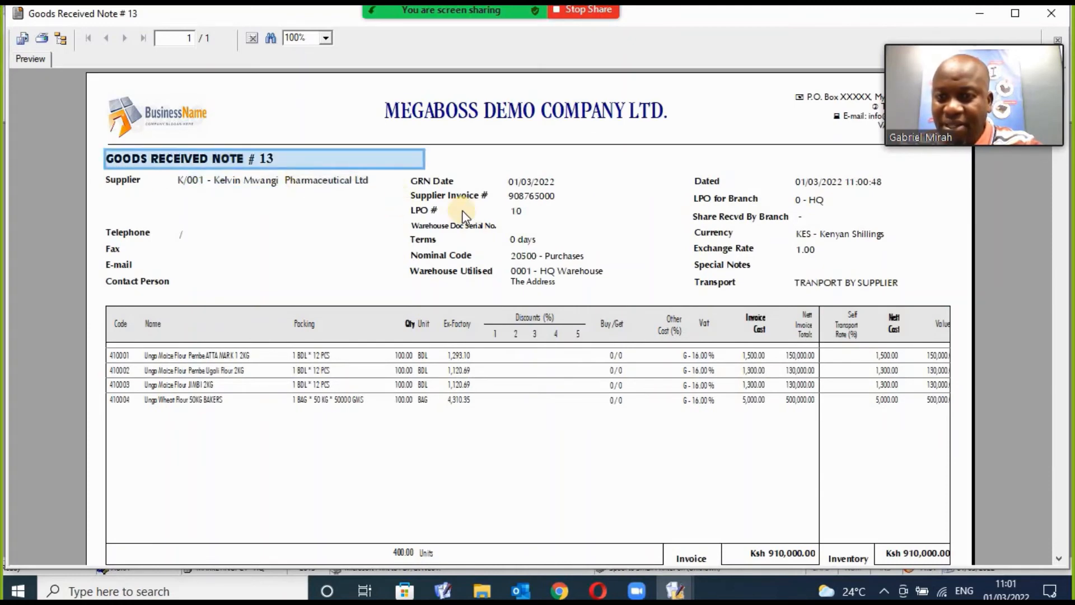
{"action": "left_click", "coordinate": [518, 199]}
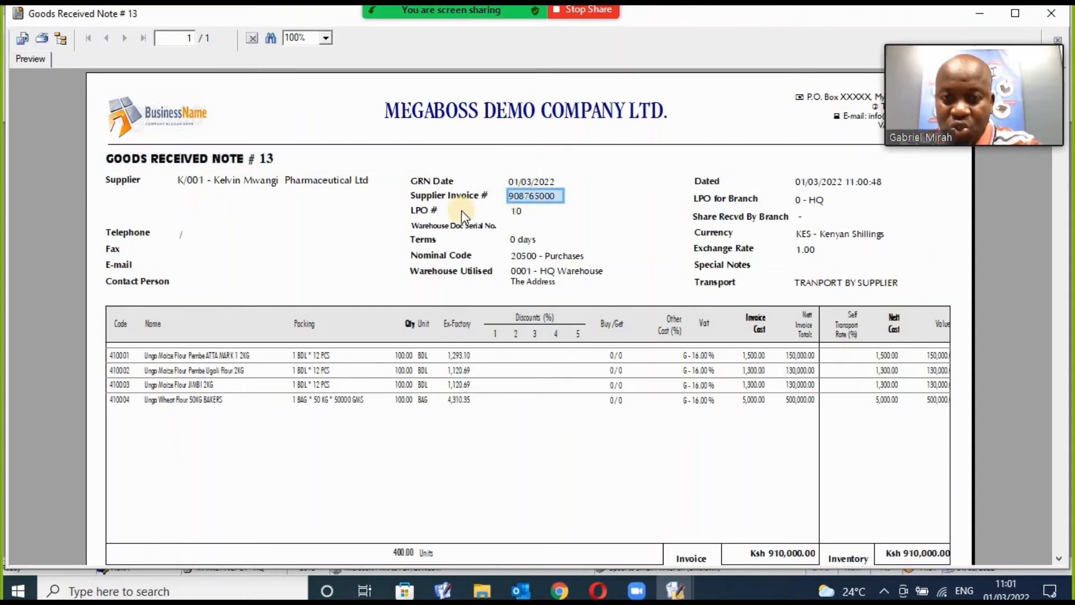
{"action": "left_click", "coordinate": [516, 212]}
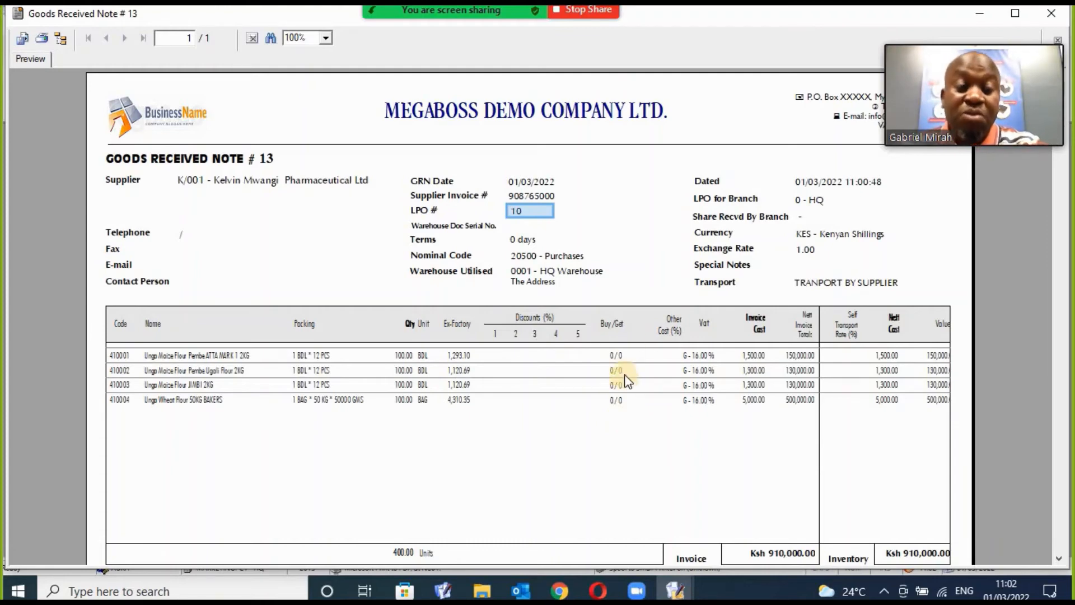
Close the GRN preview and the GRNs list, bringing up the inventory functions.
{"action": "left_click", "coordinate": [1048, 15]}
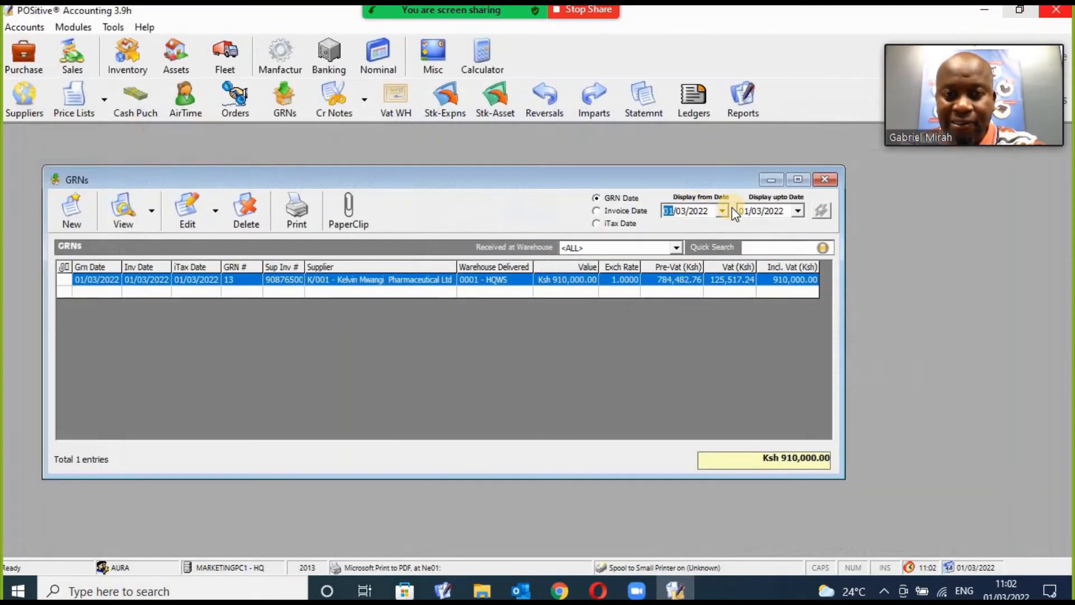
{"action": "left_click", "coordinate": [825, 176]}
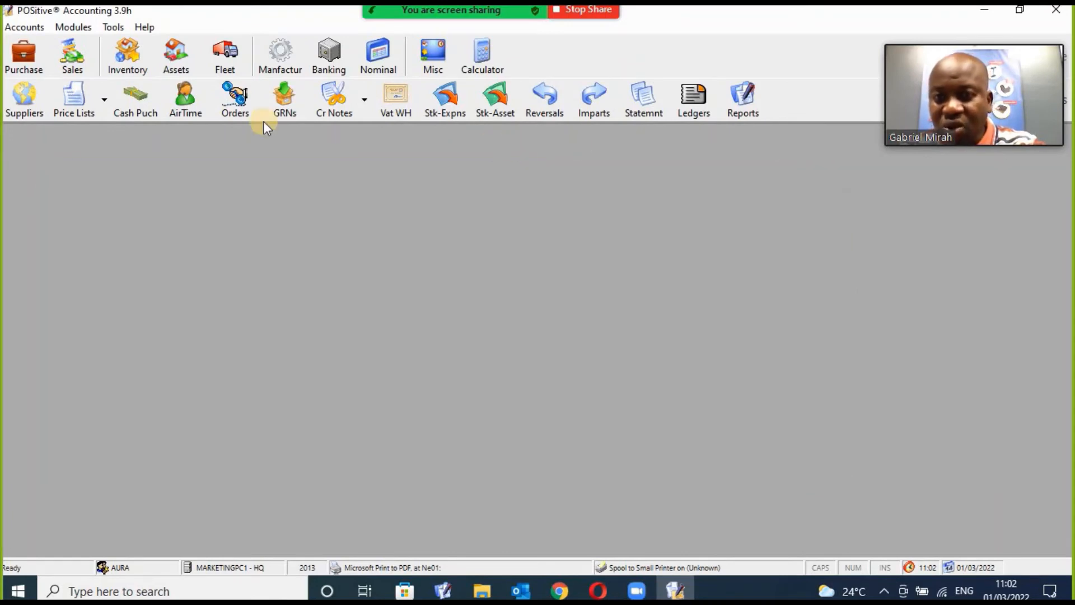
{"action": "left_click", "coordinate": [121, 72]}
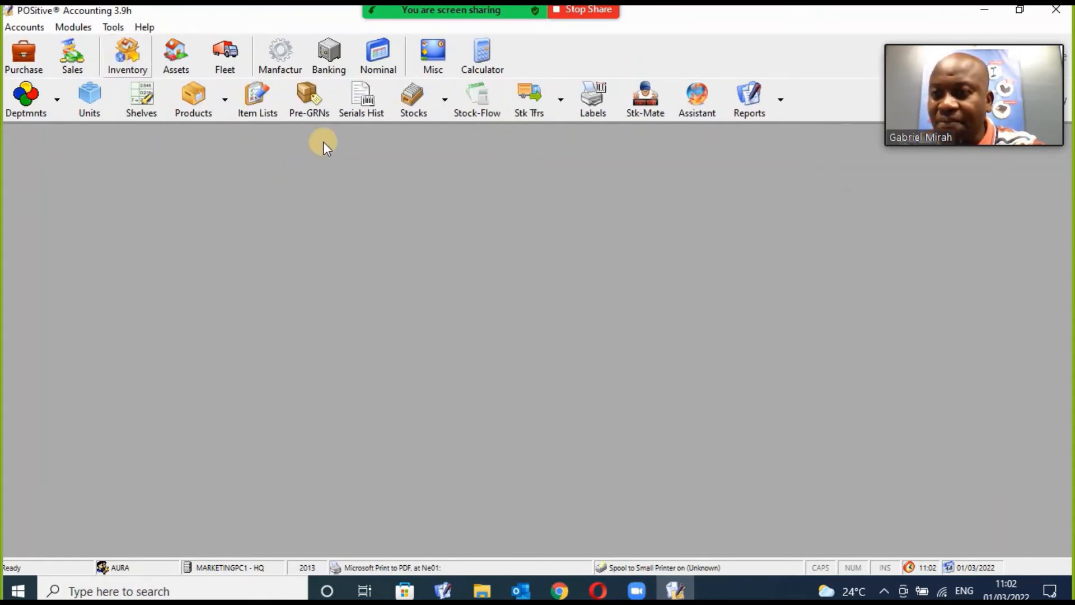
{"action": "left_click", "coordinate": [405, 109]}
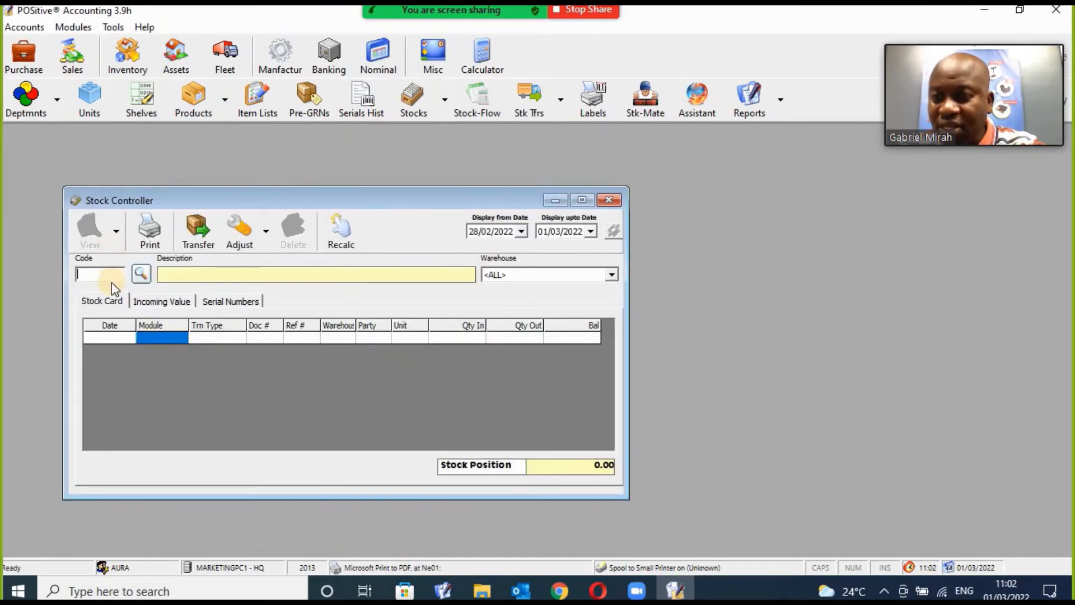
{"action": "left_click", "coordinate": [141, 274]}
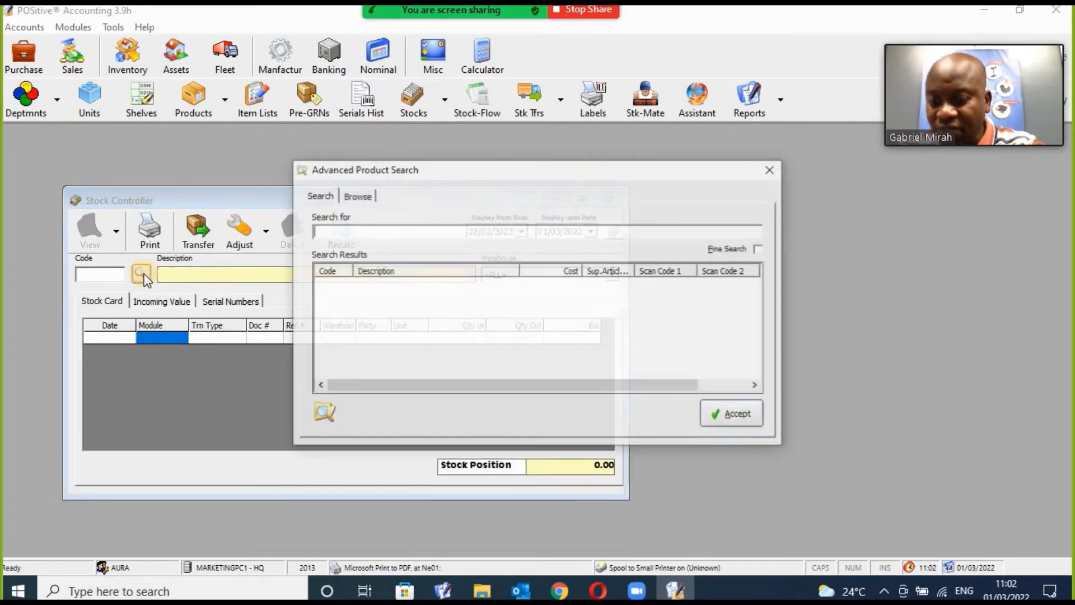
{"action": "type", "text": "bread"}
{"action": "key", "text": "Return"}
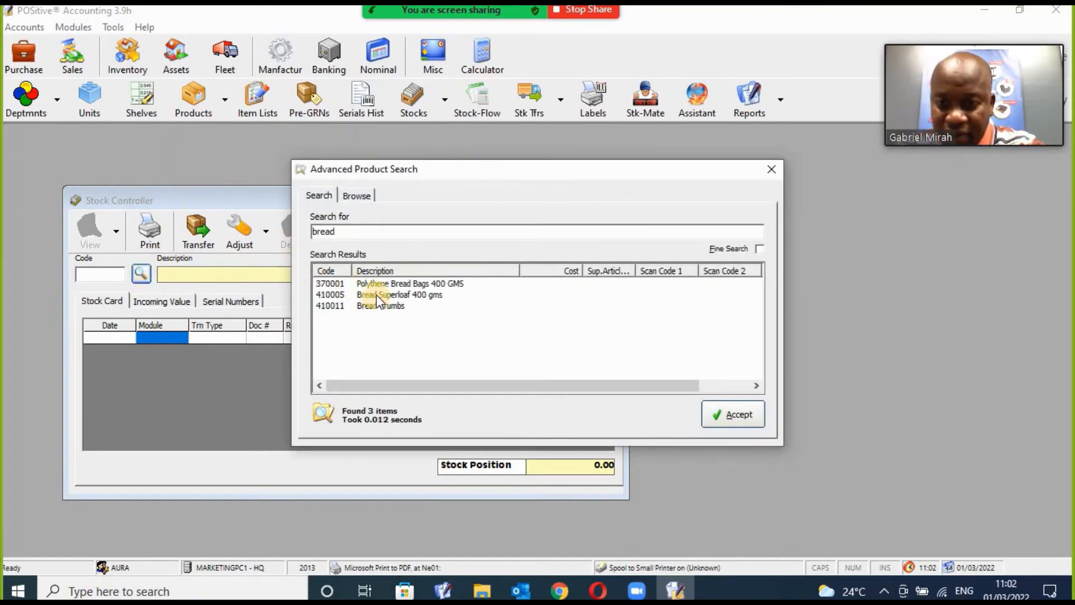
{"action": "left_click", "coordinate": [771, 171]}
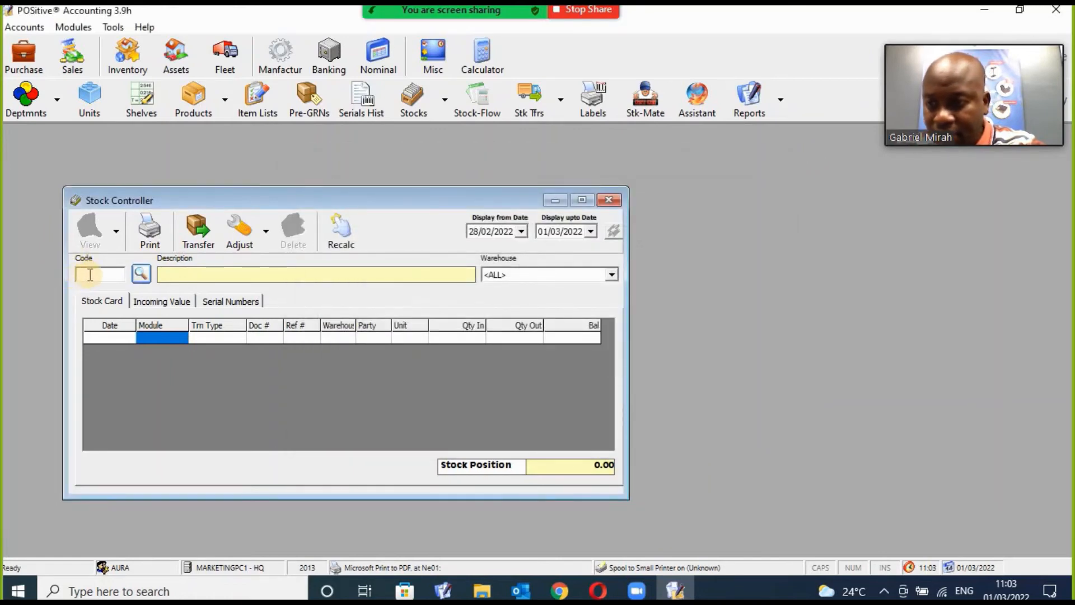
{"action": "left_click", "coordinate": [89, 274]}
{"action": "type", "text": "4100"}
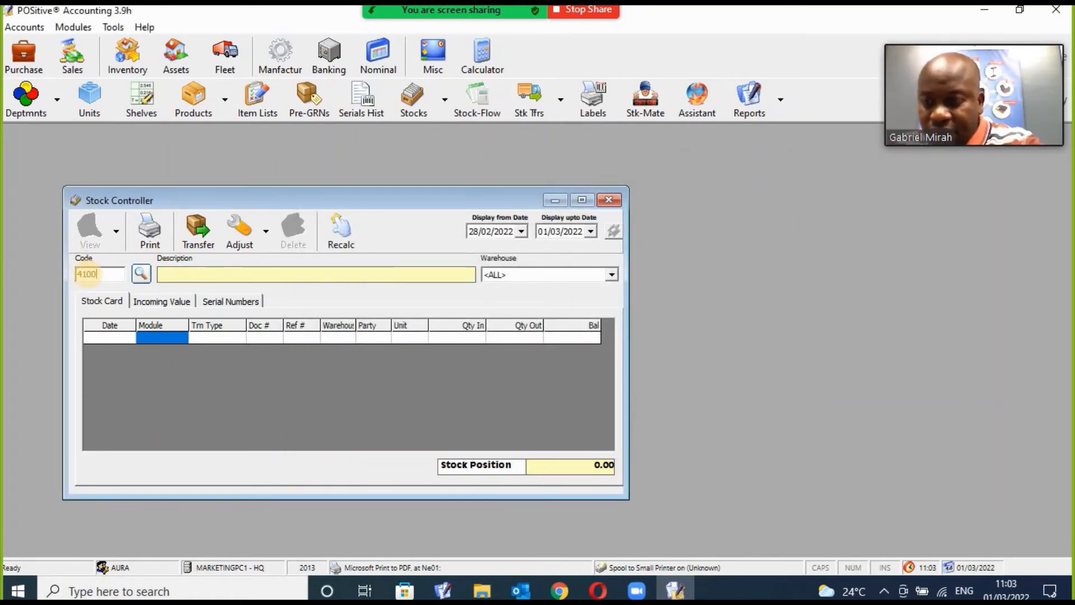
{"action": "type", "text": "02"}
{"action": "key", "text": "Return"}
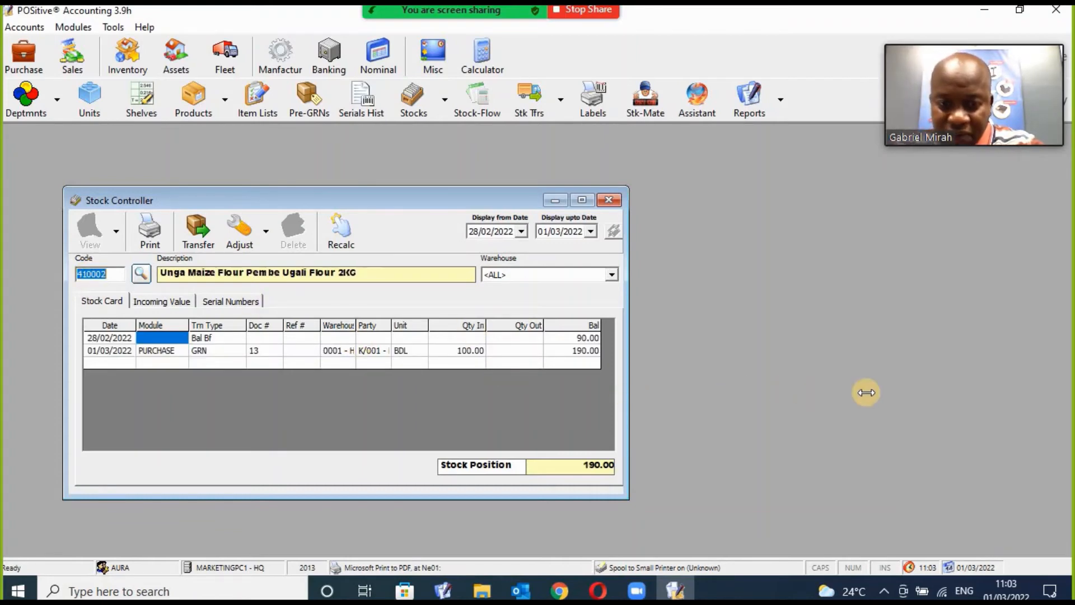
{"action": "left_click_drag", "start_coordinate": [866, 393], "coordinate": [881, 395]}
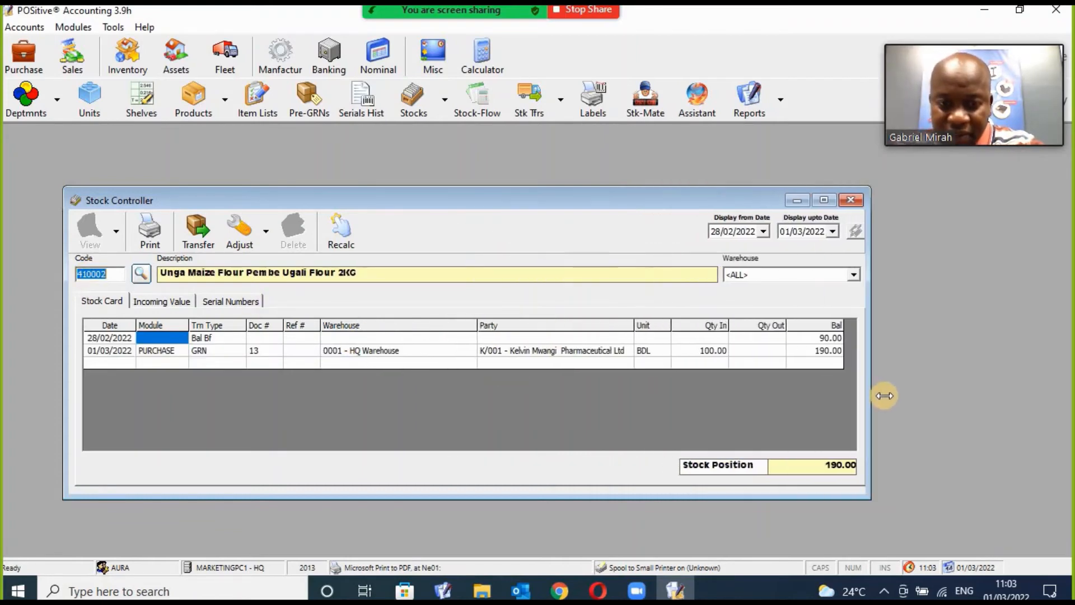
{"action": "left_click", "coordinate": [195, 347]}
{"action": "left_click", "coordinate": [671, 353]}
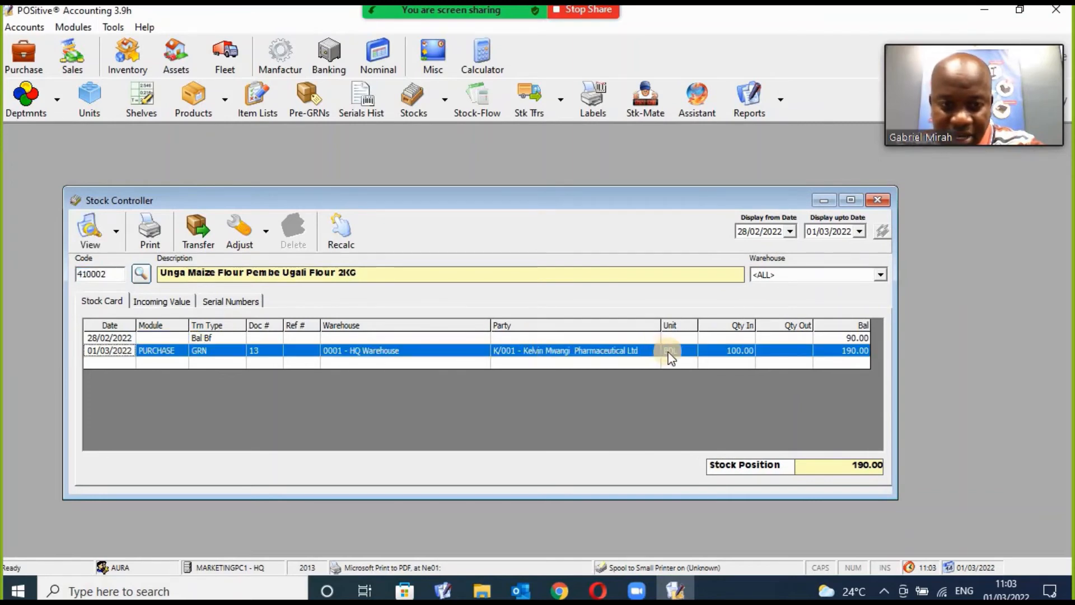
{"action": "left_click", "coordinate": [744, 352]}
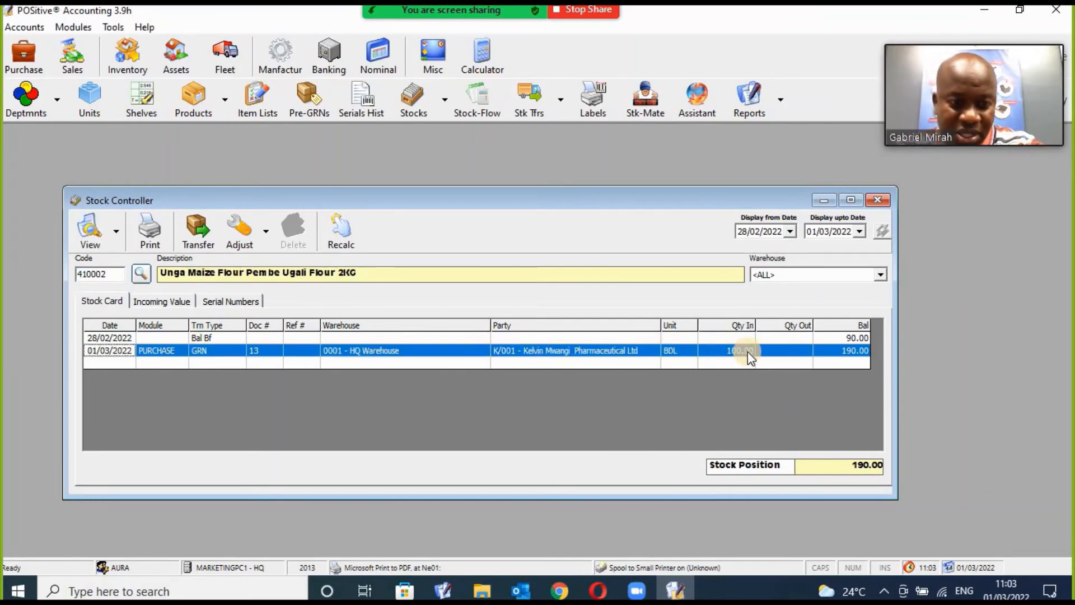
{"action": "left_click", "coordinate": [856, 351]}
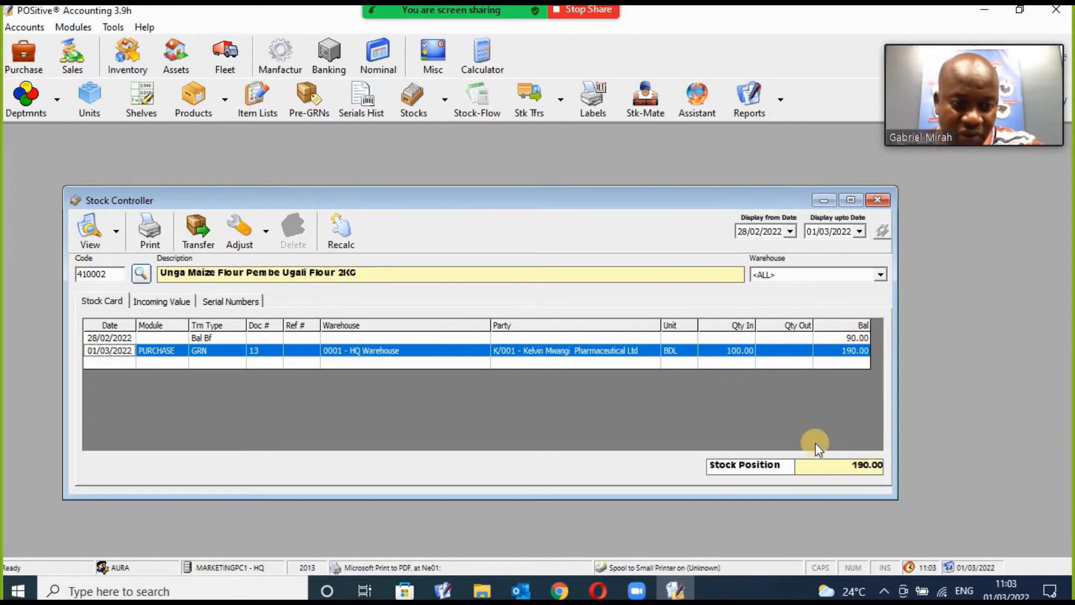
{"action": "left_click", "coordinate": [877, 201]}
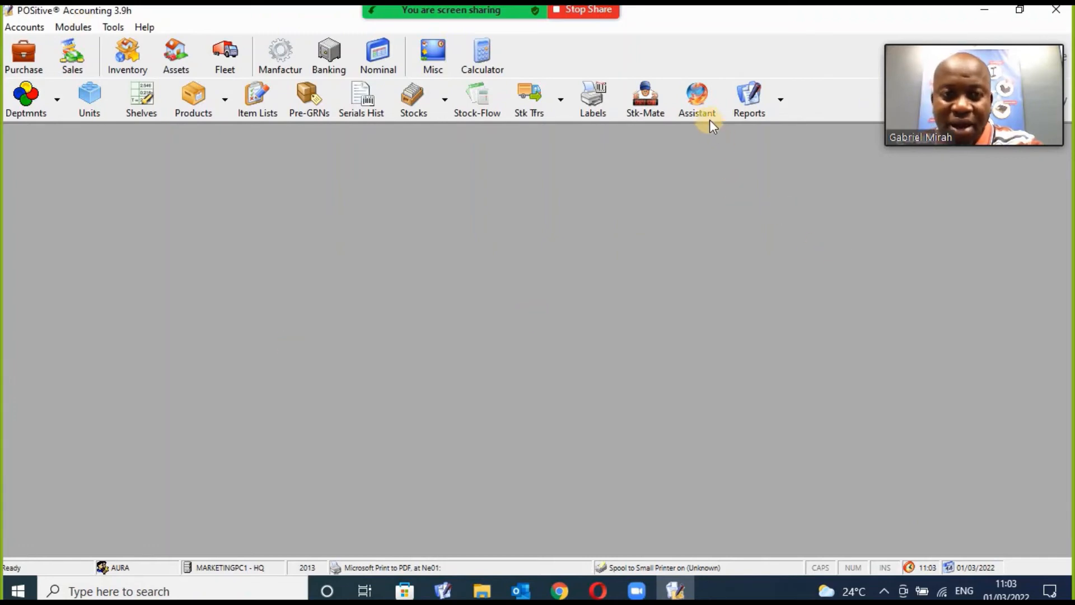
Look up product 410001 in the Inventory Assistant and widen its grid.
{"action": "left_click", "coordinate": [704, 105]}
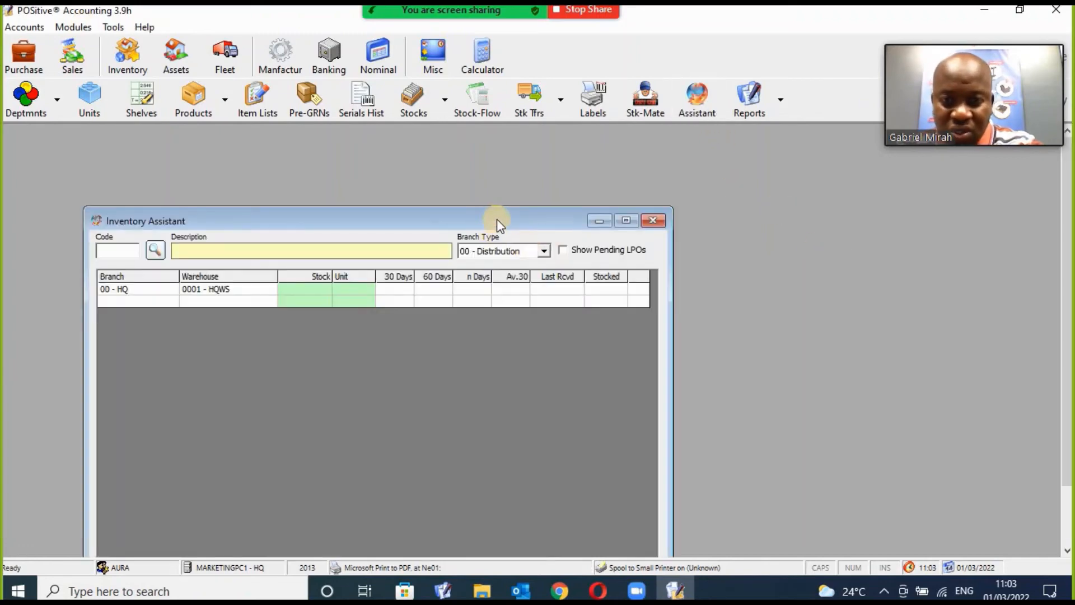
{"action": "left_click_drag", "start_coordinate": [496, 219], "coordinate": [593, 151]}
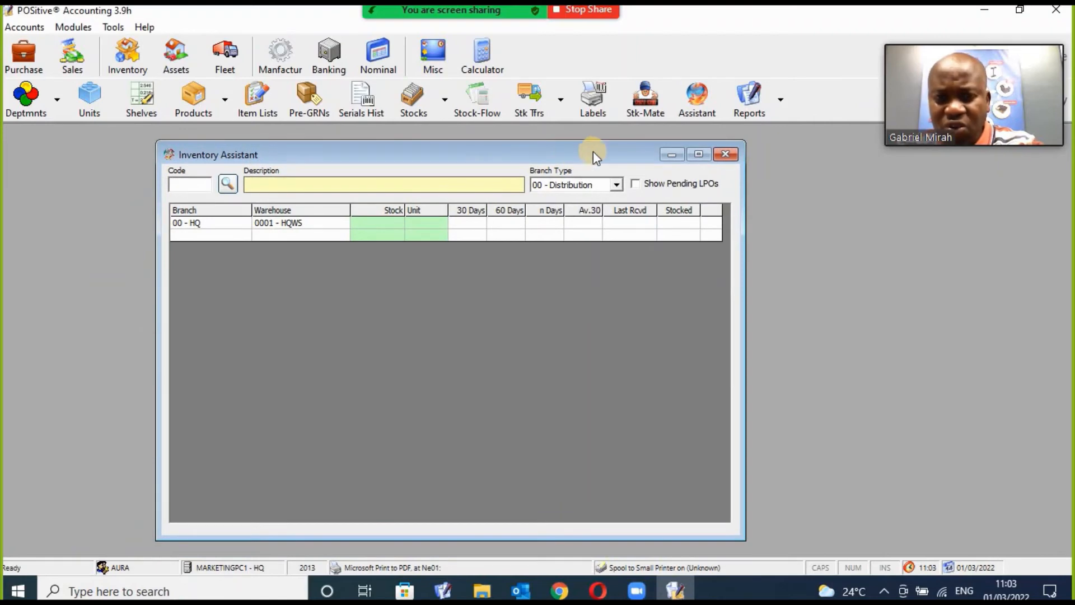
{"action": "left_click", "coordinate": [201, 184]}
{"action": "type", "text": "41"}
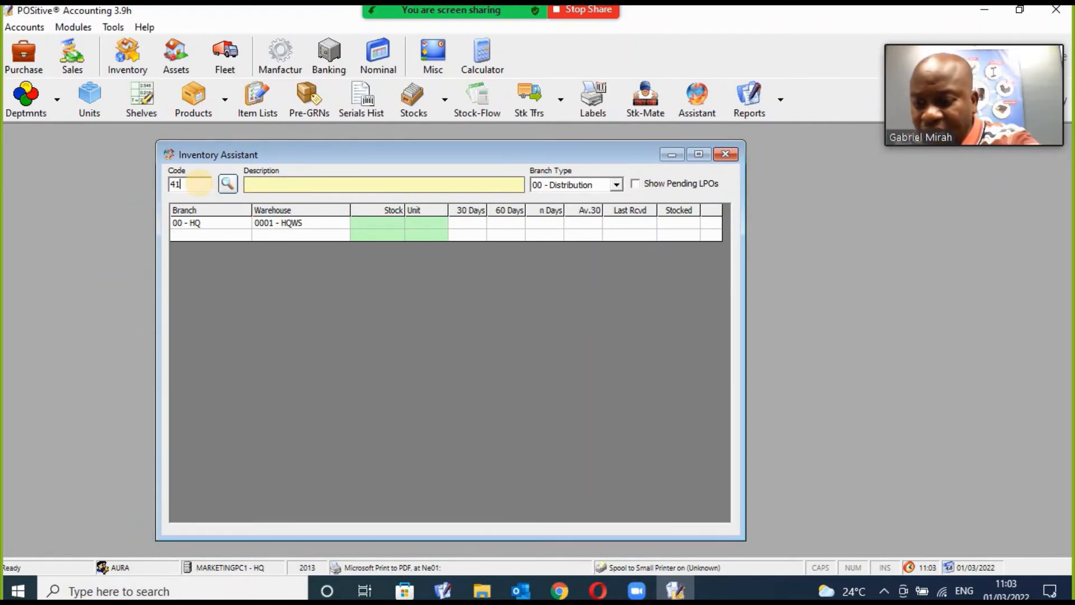
{"action": "type", "text": "0001"}
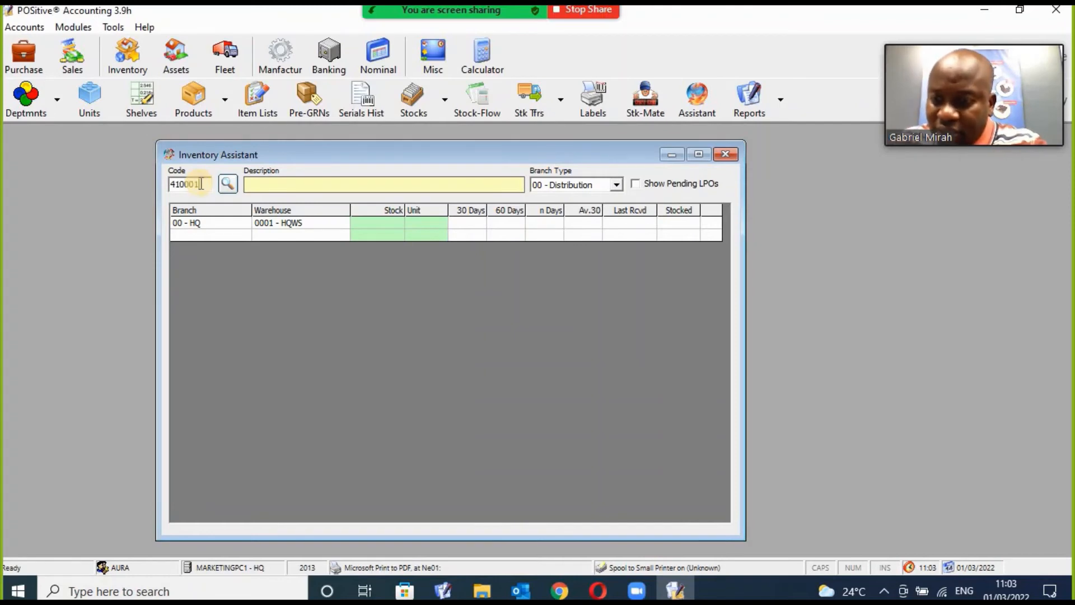
{"action": "key", "text": "Return"}
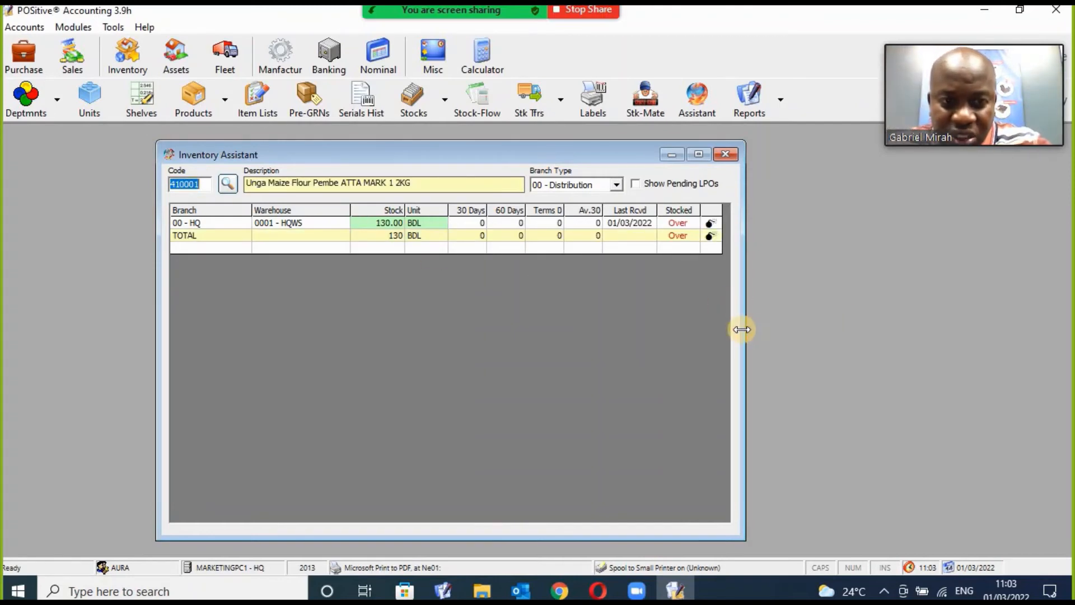
{"action": "left_click_drag", "start_coordinate": [787, 325], "coordinate": [792, 327]}
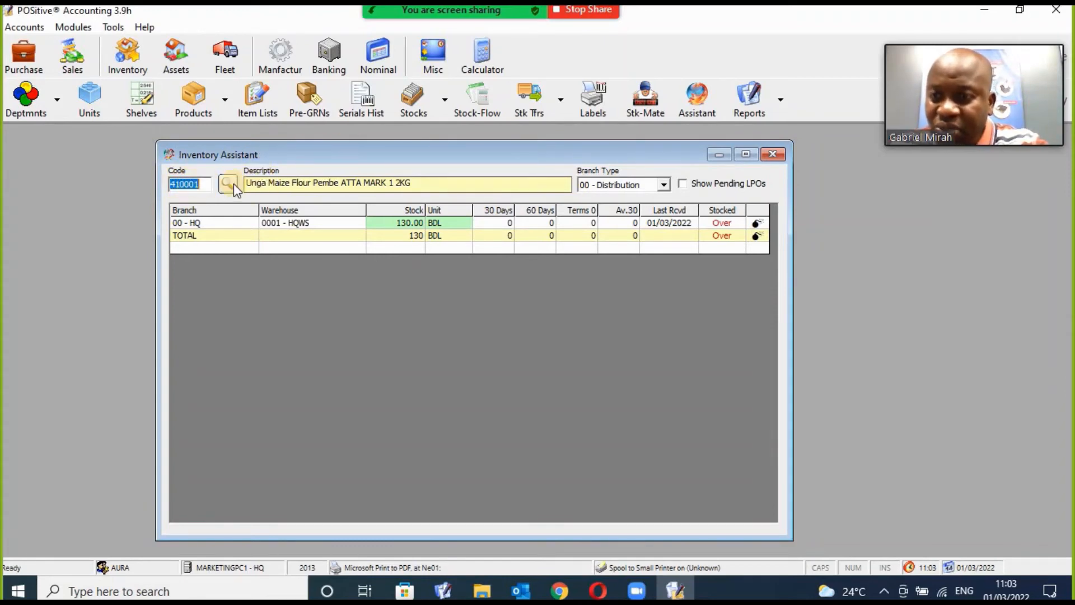
{"action": "left_click", "coordinate": [473, 259]}
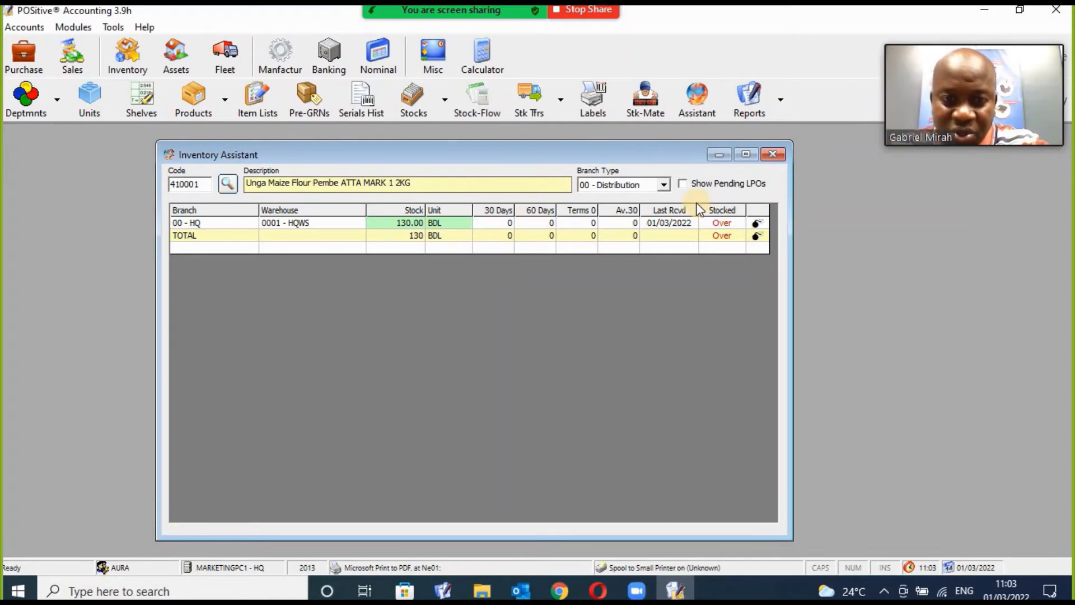
Filter the stock by branch type 02 - Supermarket and show pending LPOs, finding none.
{"action": "left_click", "coordinate": [663, 185]}
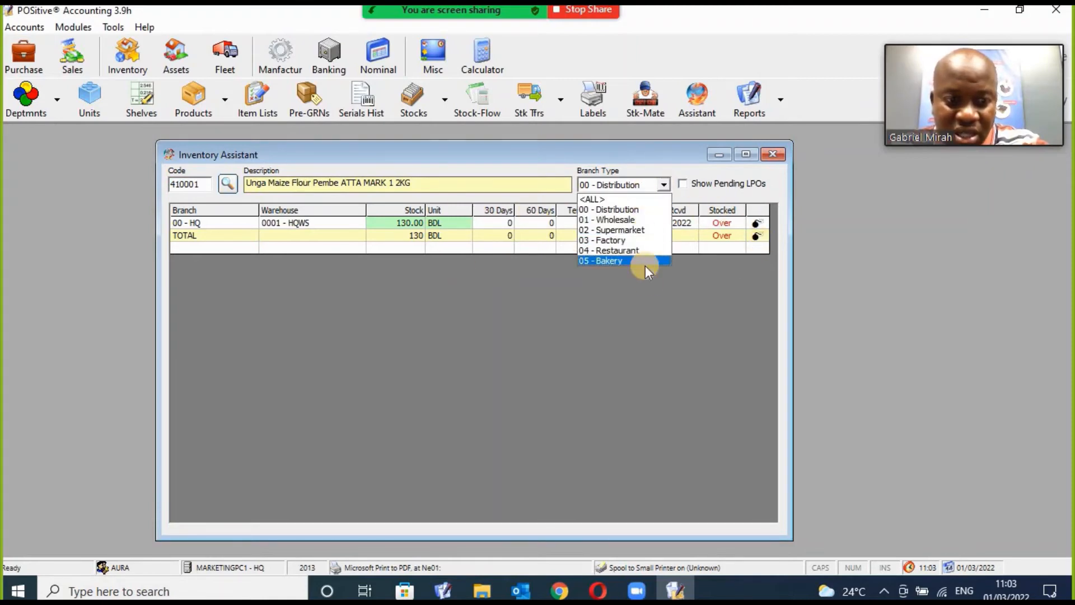
{"action": "left_click", "coordinate": [640, 220]}
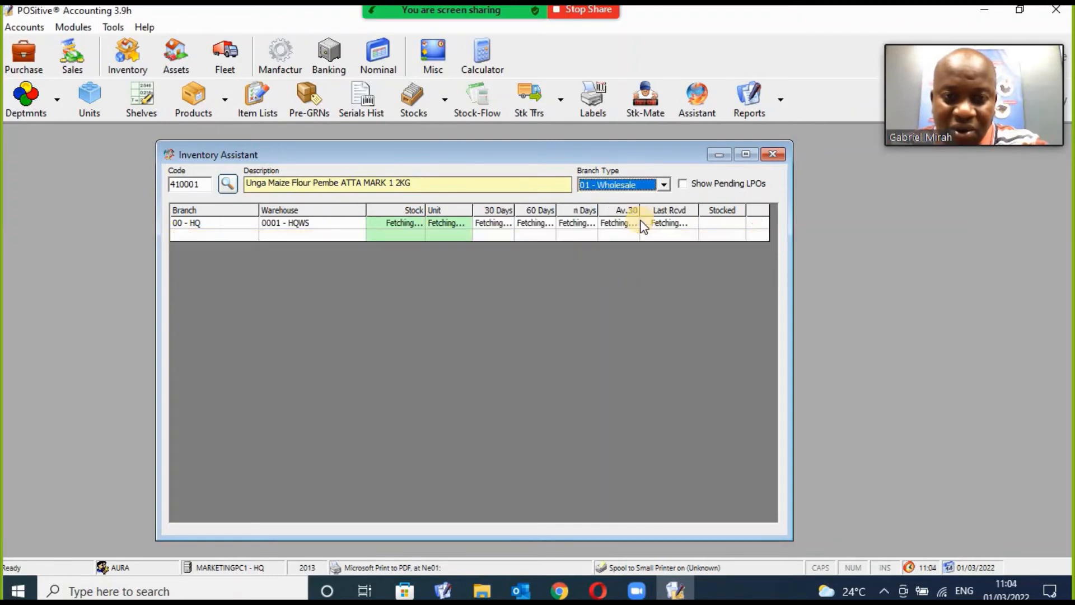
{"action": "left_click", "coordinate": [664, 186]}
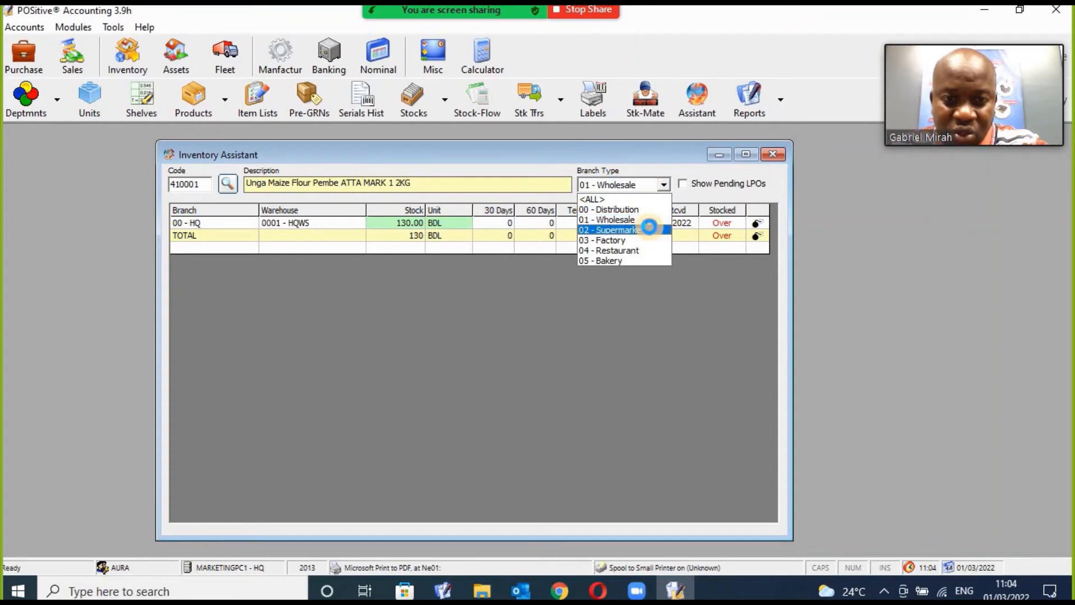
{"action": "left_click", "coordinate": [649, 227]}
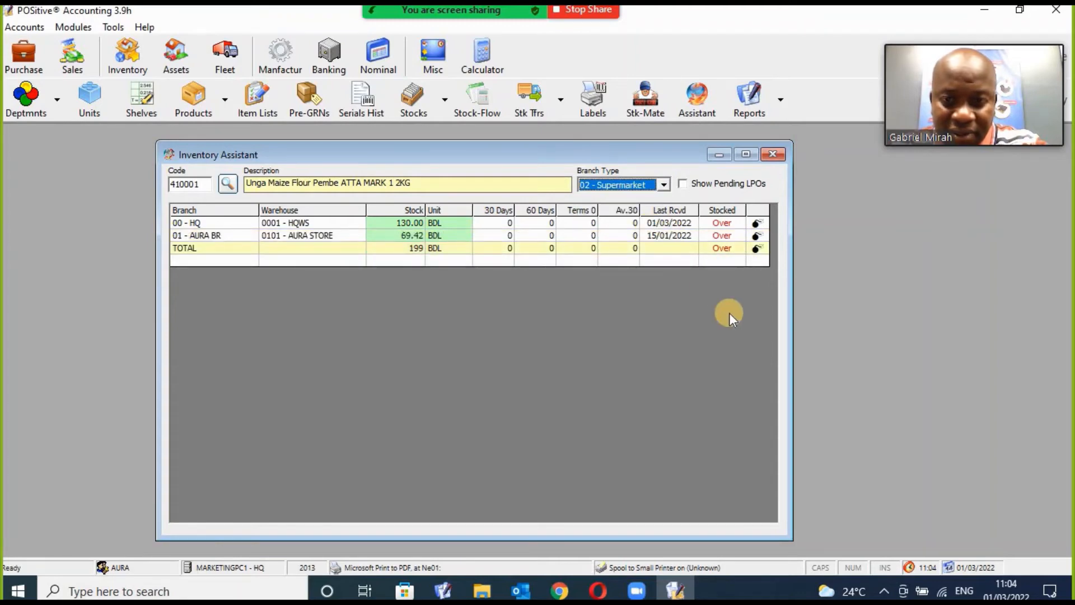
{"action": "left_click", "coordinate": [664, 185]}
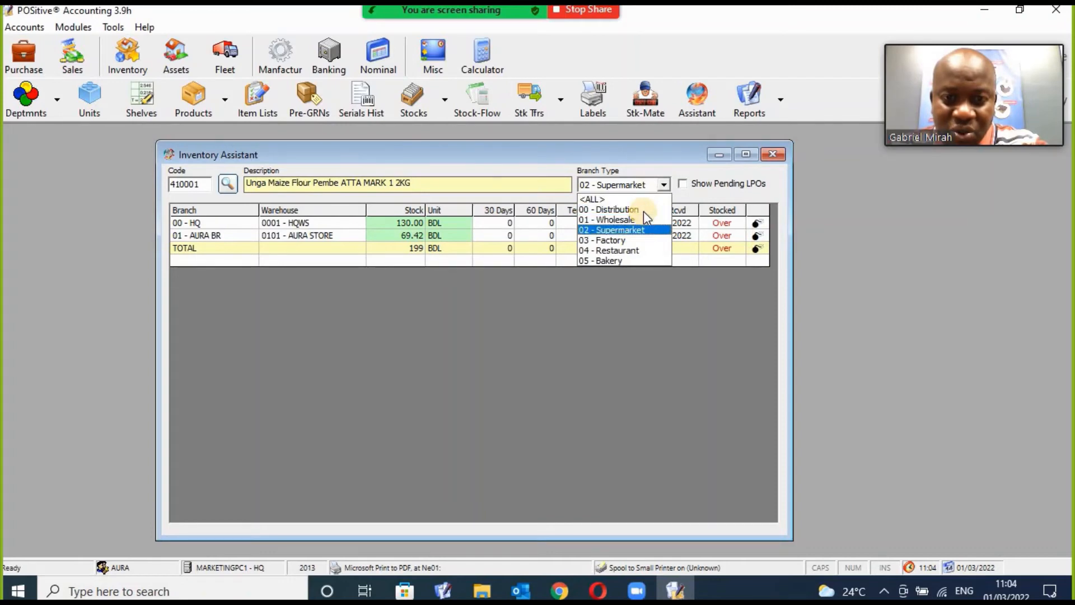
{"action": "left_click", "coordinate": [643, 229]}
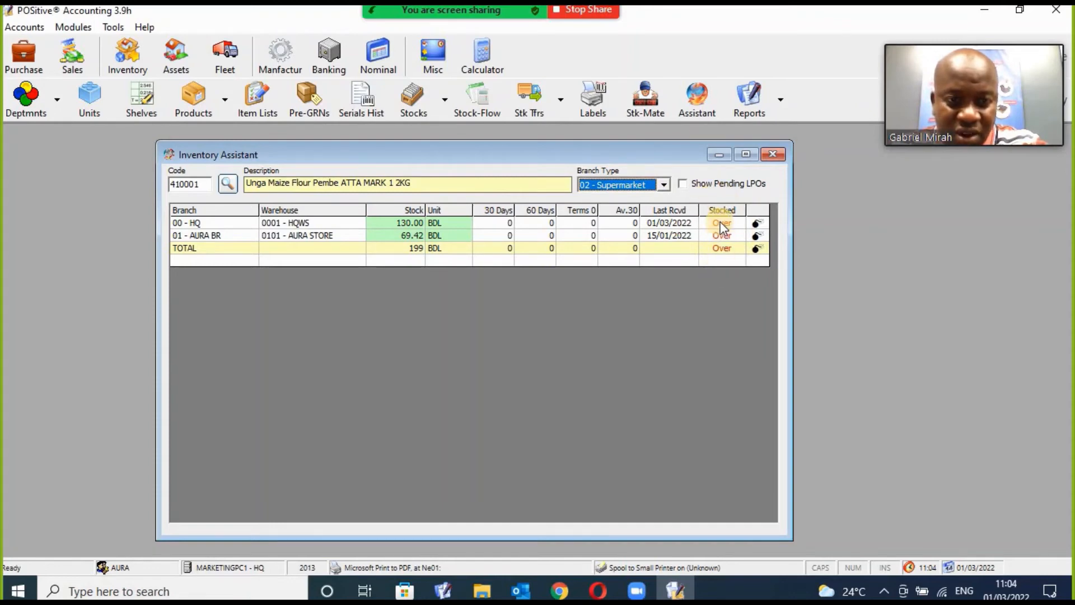
{"action": "left_click", "coordinate": [683, 183]}
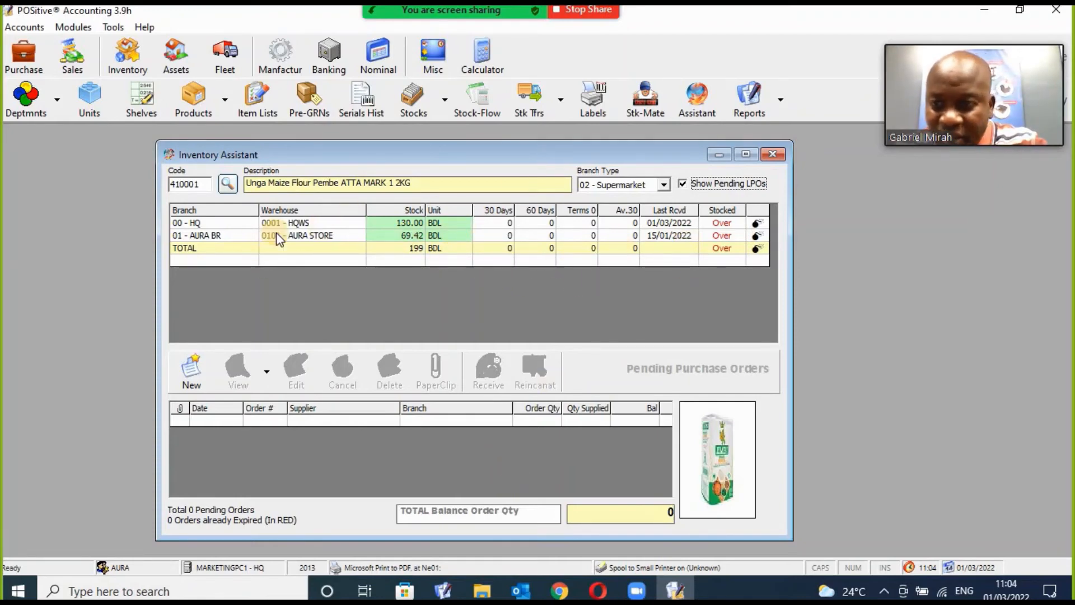
Inspect the 00 - HQ and 01 - AURA BR stock lines, then close the Inventory Assistant.
{"action": "left_click", "coordinate": [293, 224]}
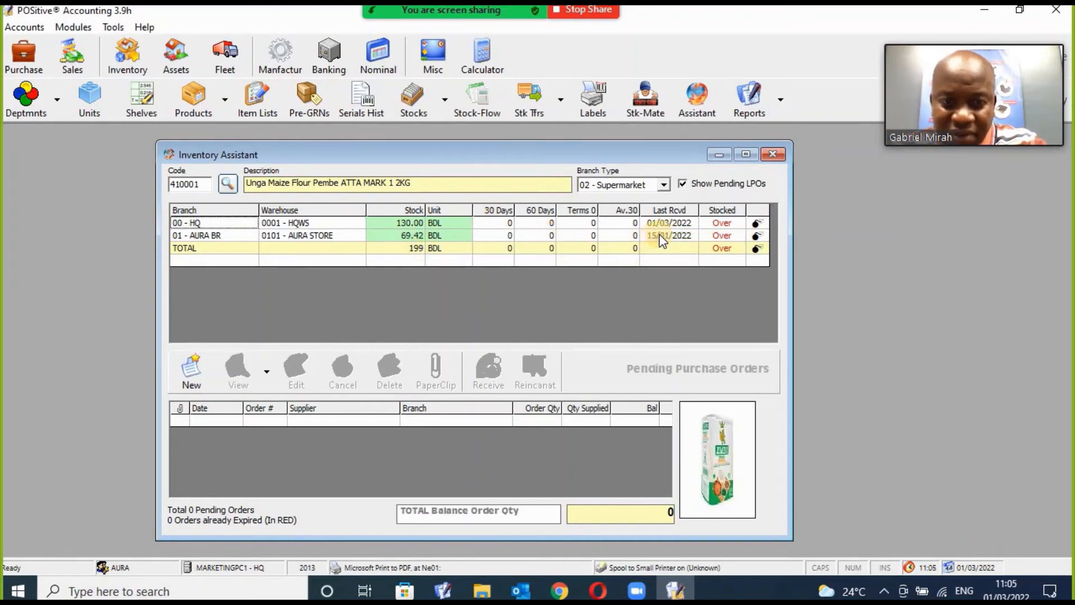
{"action": "left_click", "coordinate": [311, 237]}
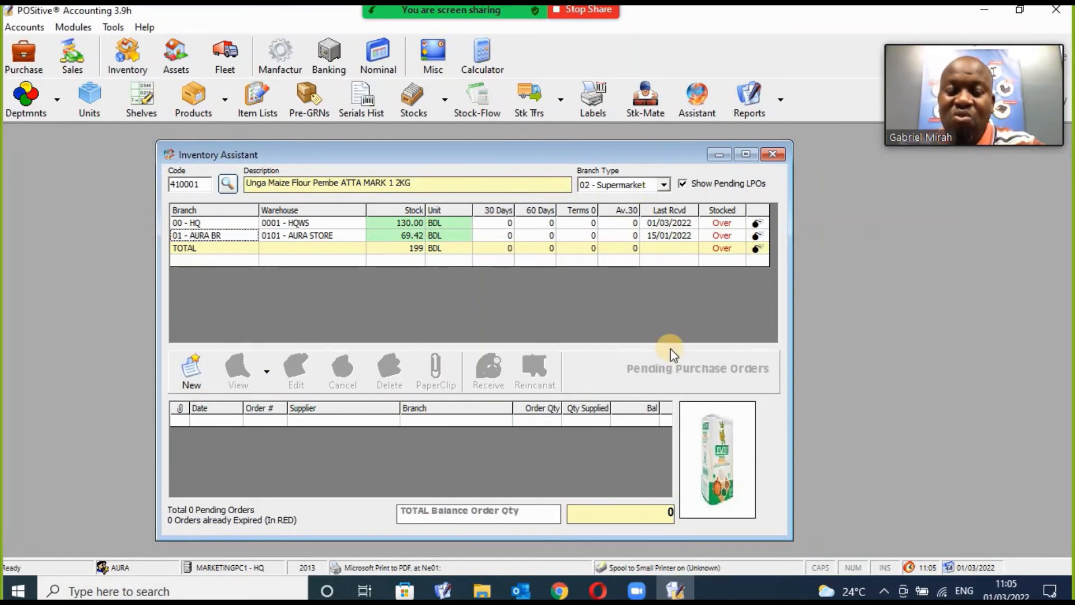
{"action": "left_click", "coordinate": [773, 155]}
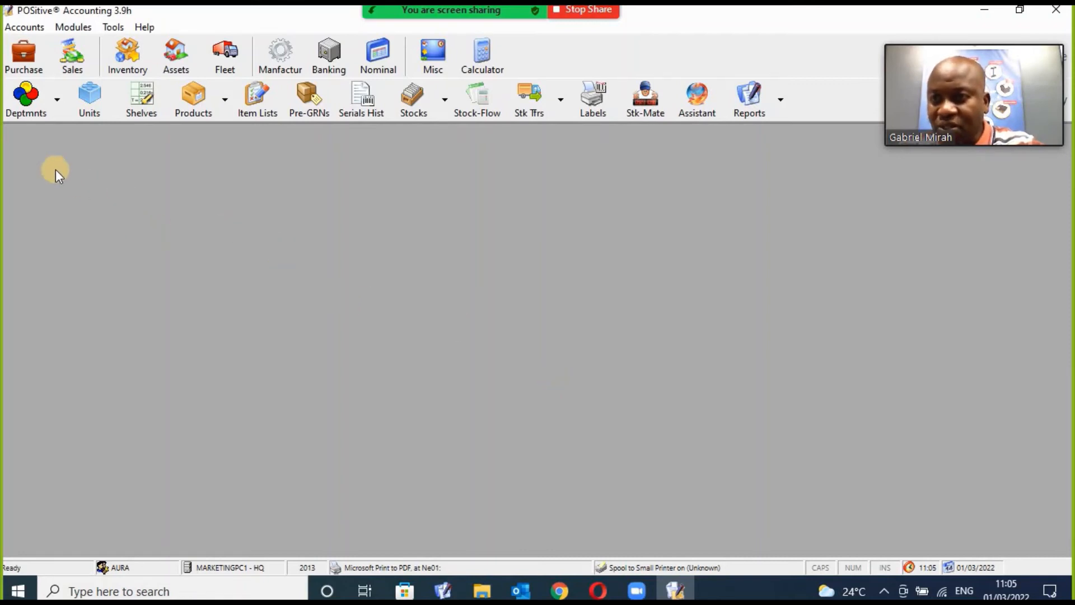
In the Fixed Assets Manager, search 'toyota' and load asset 00000004 KAB 123Q Toyota Fielder 110.
{"action": "left_click", "coordinate": [177, 57]}
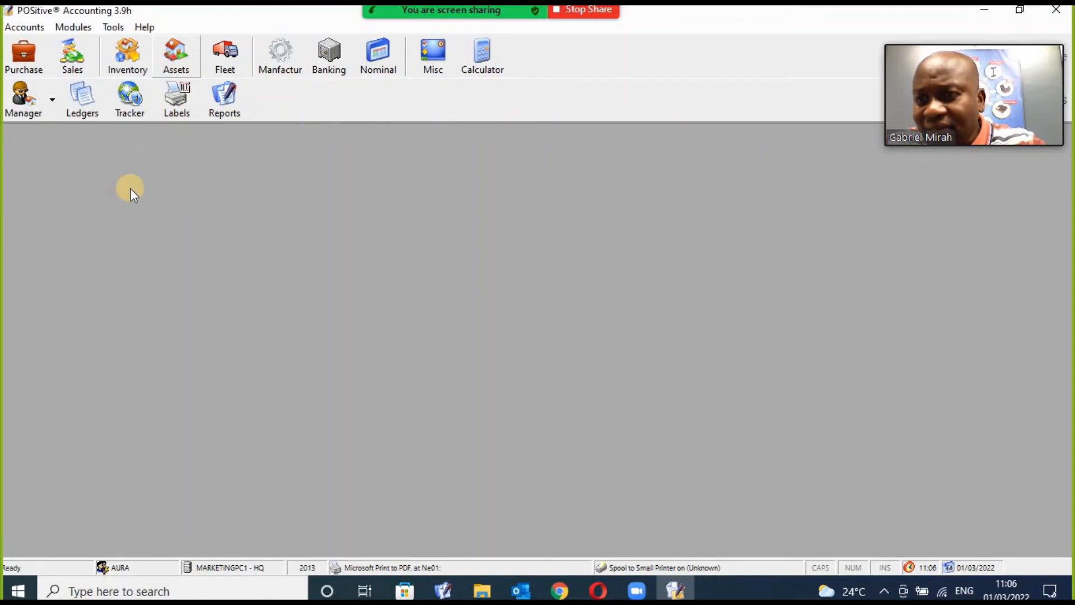
{"action": "left_click", "coordinate": [24, 106]}
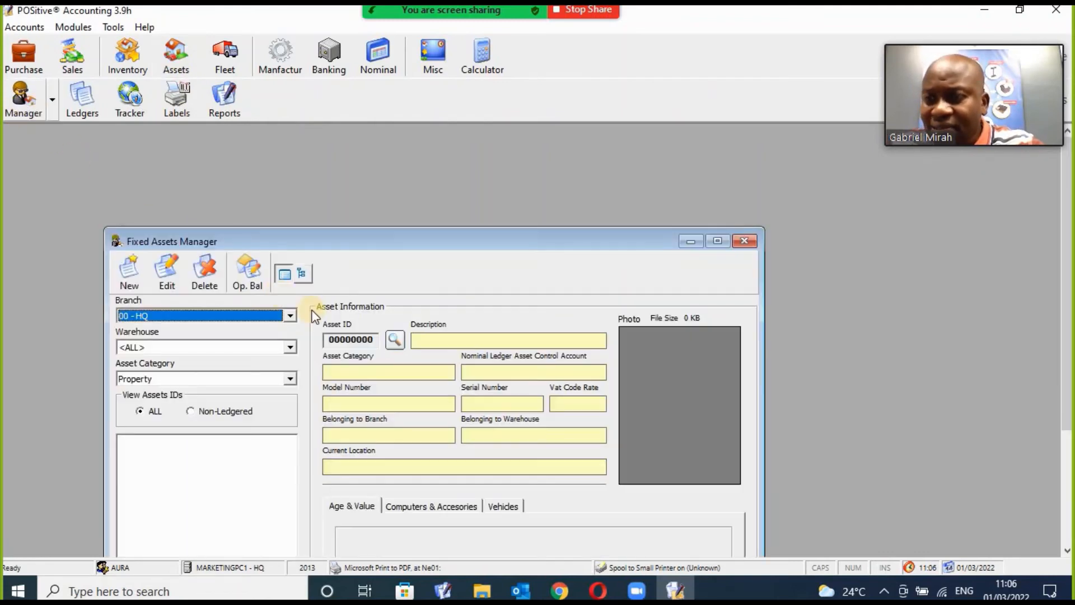
{"action": "left_click_drag", "start_coordinate": [407, 247], "coordinate": [465, 162]}
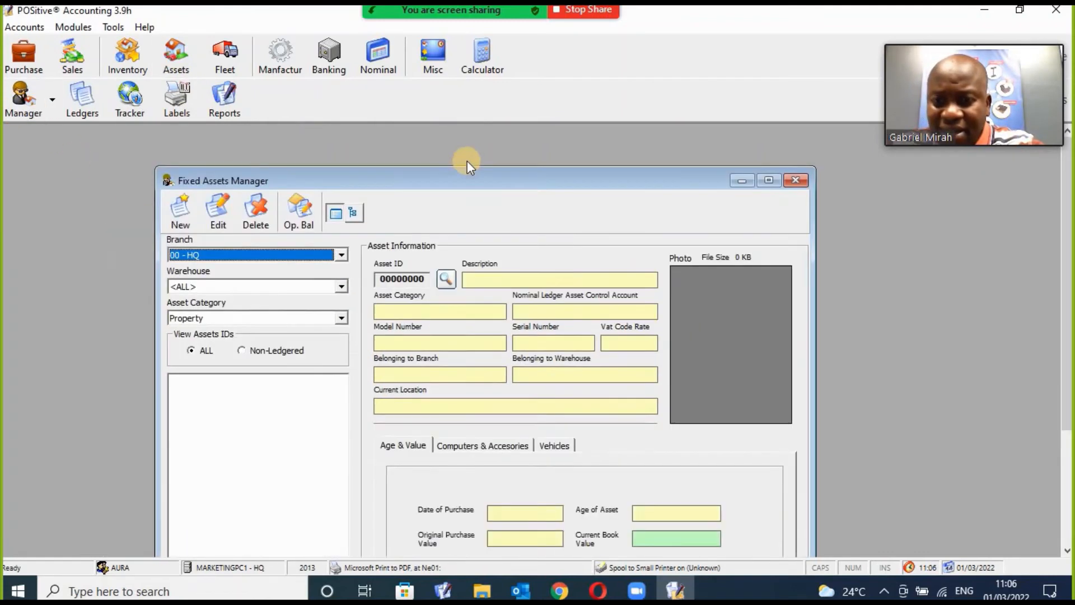
{"action": "left_click", "coordinate": [456, 259]}
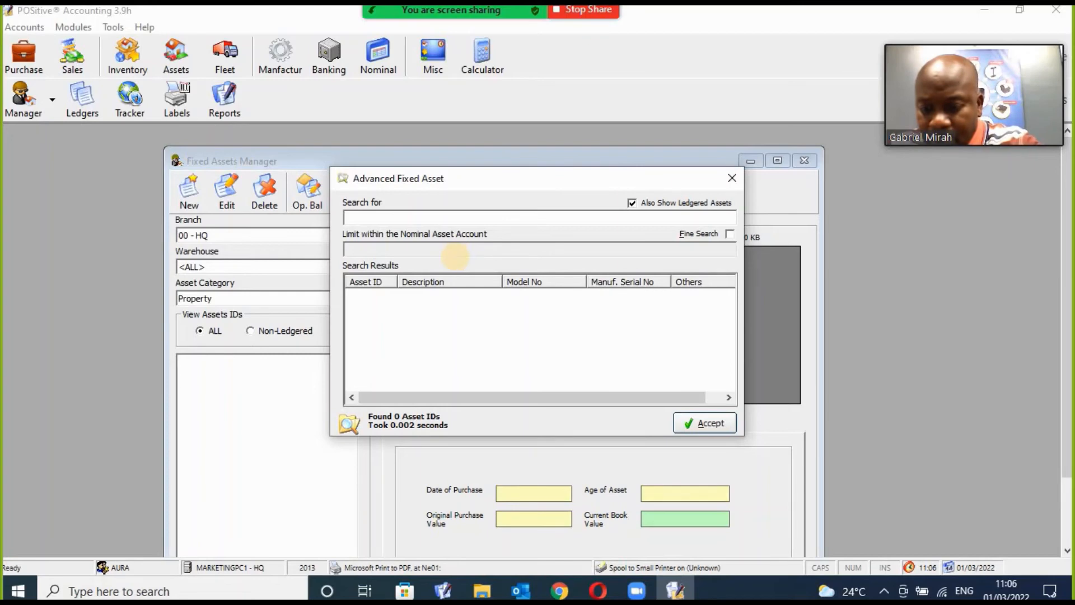
{"action": "type", "text": "toyota"}
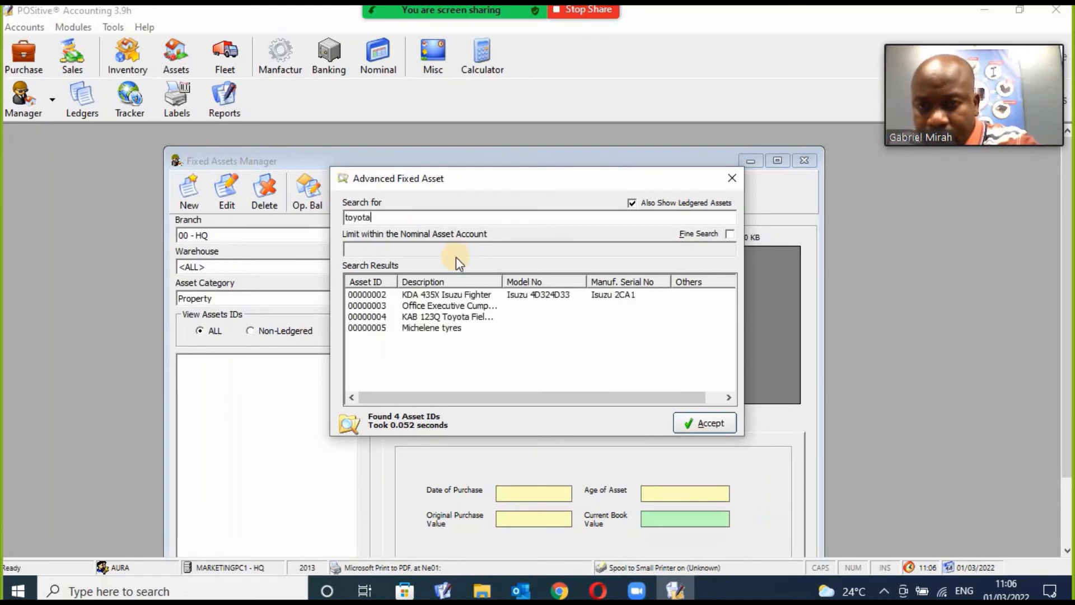
{"action": "left_click", "coordinate": [479, 296]}
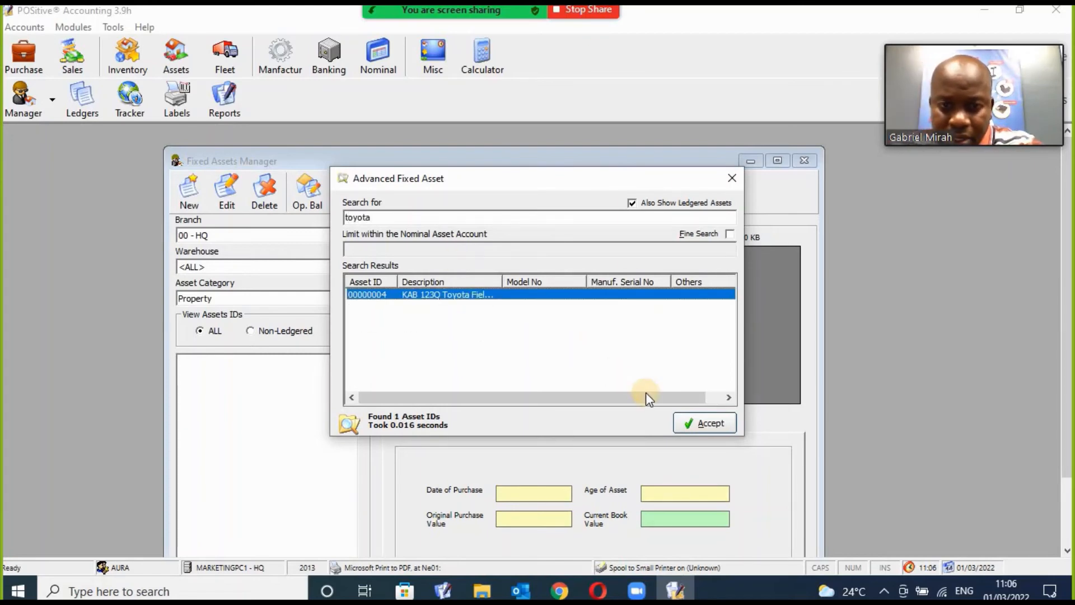
{"action": "left_click", "coordinate": [686, 421]}
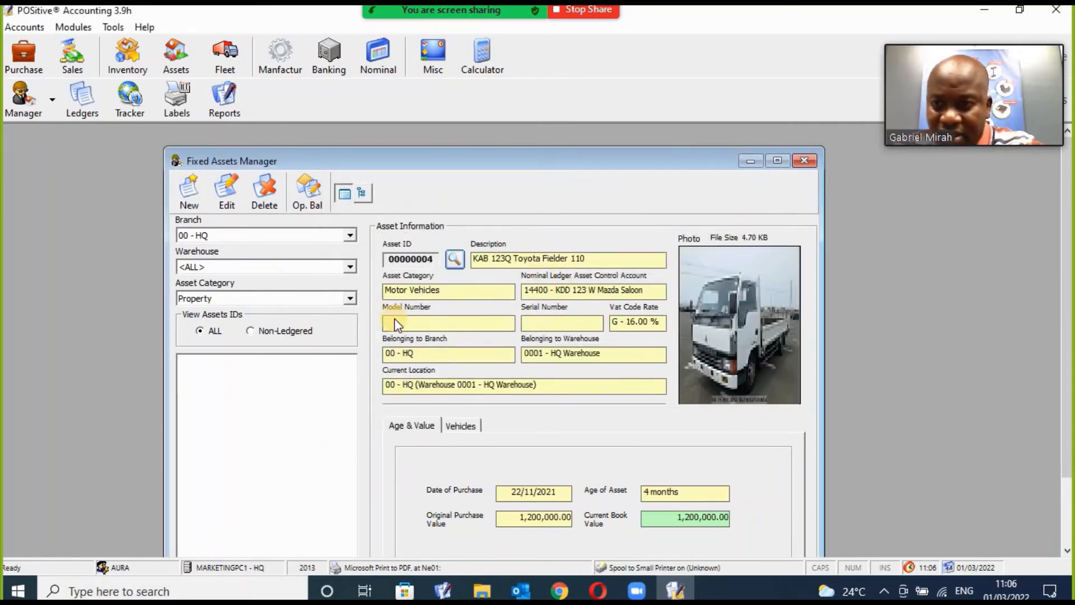
Search assets for 'isuzu' and load 00000002 KDA 435X Isuzu Fighter.
{"action": "left_click", "coordinate": [454, 259]}
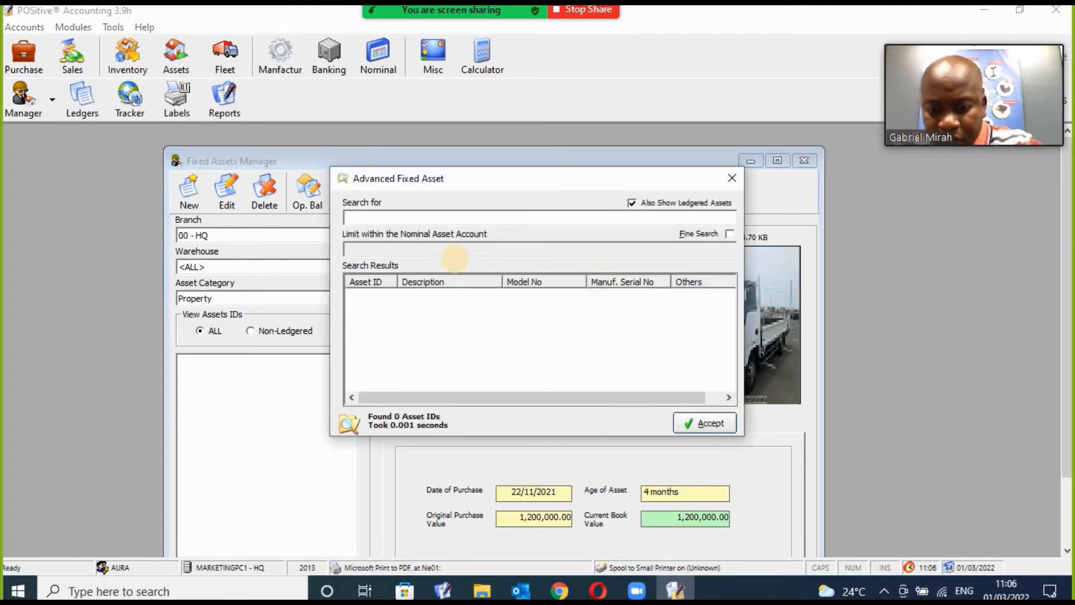
{"action": "type", "text": "isuzu"}
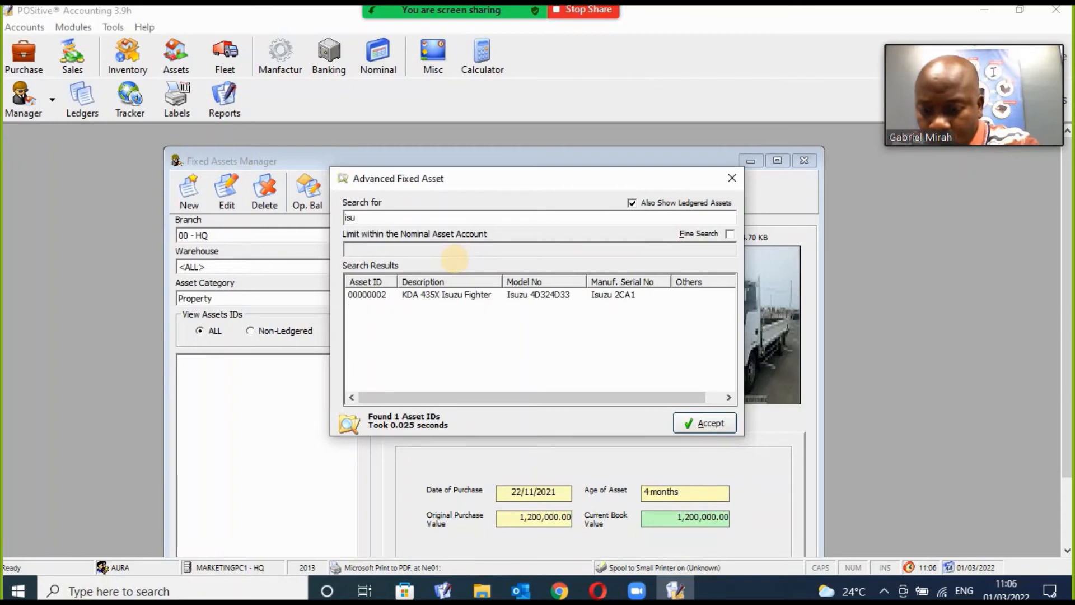
{"action": "left_click", "coordinate": [500, 297]}
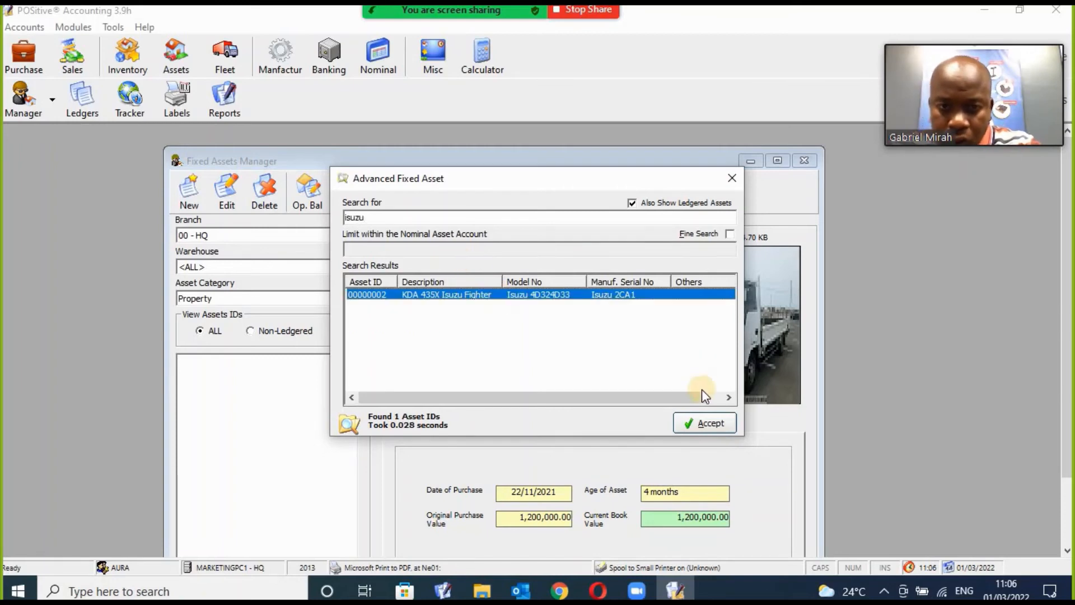
{"action": "left_click", "coordinate": [700, 423]}
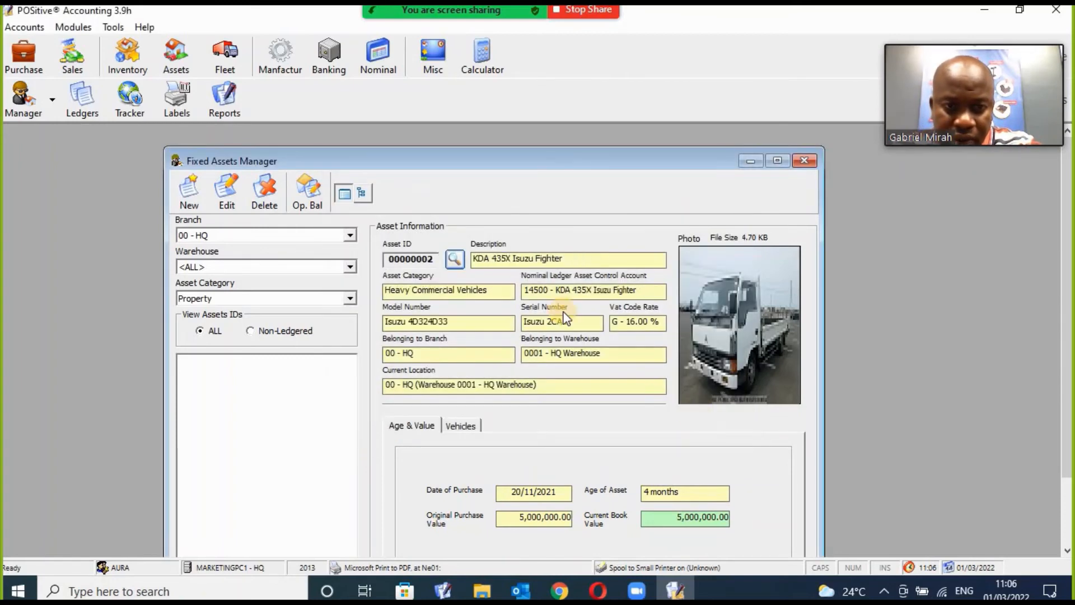
Search assets for 'saloon' and load the Mazda Saloon asset 00000001 for editing.
{"action": "left_click", "coordinate": [454, 259]}
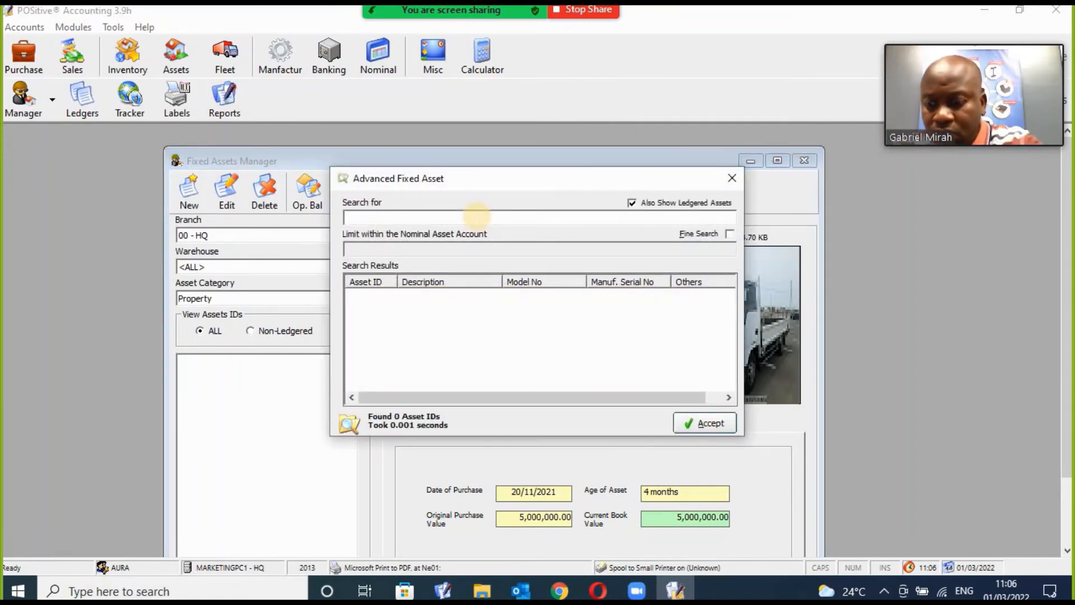
{"action": "type", "text": "saloon"}
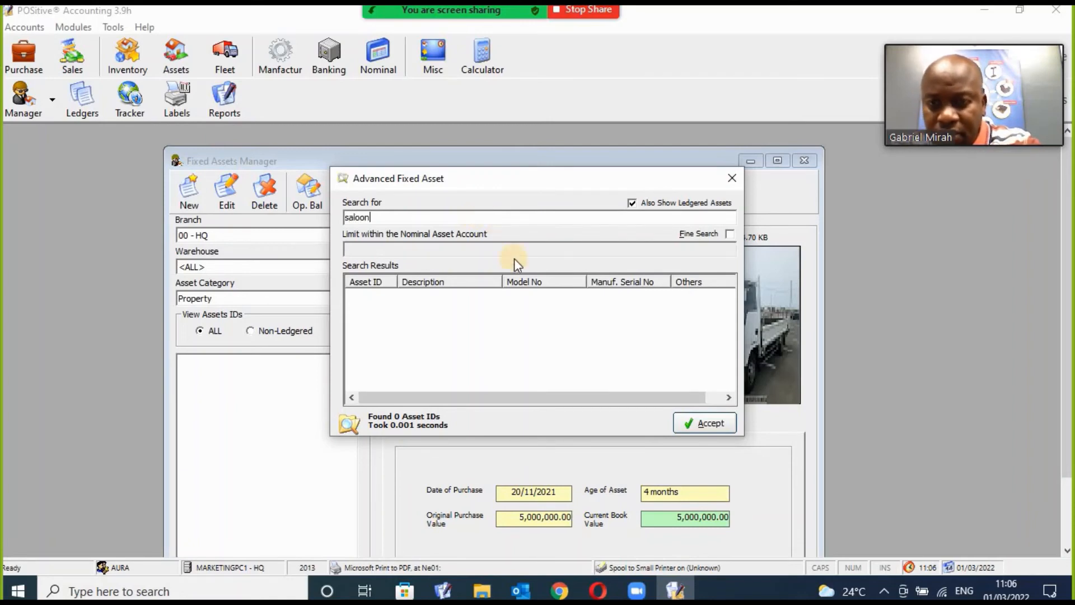
{"action": "left_click", "coordinate": [496, 295]}
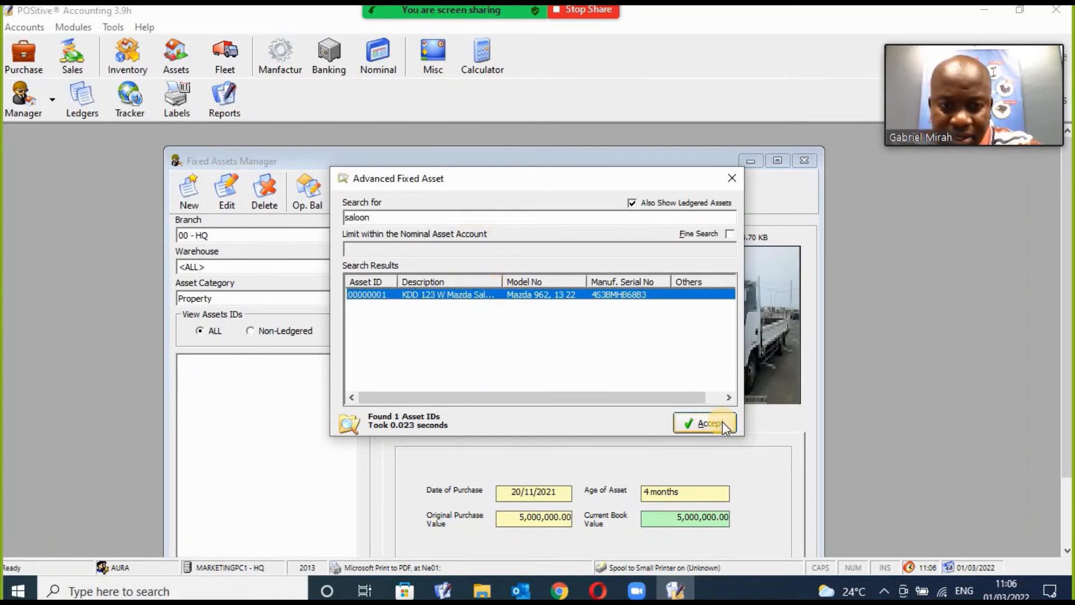
{"action": "left_click", "coordinate": [722, 422]}
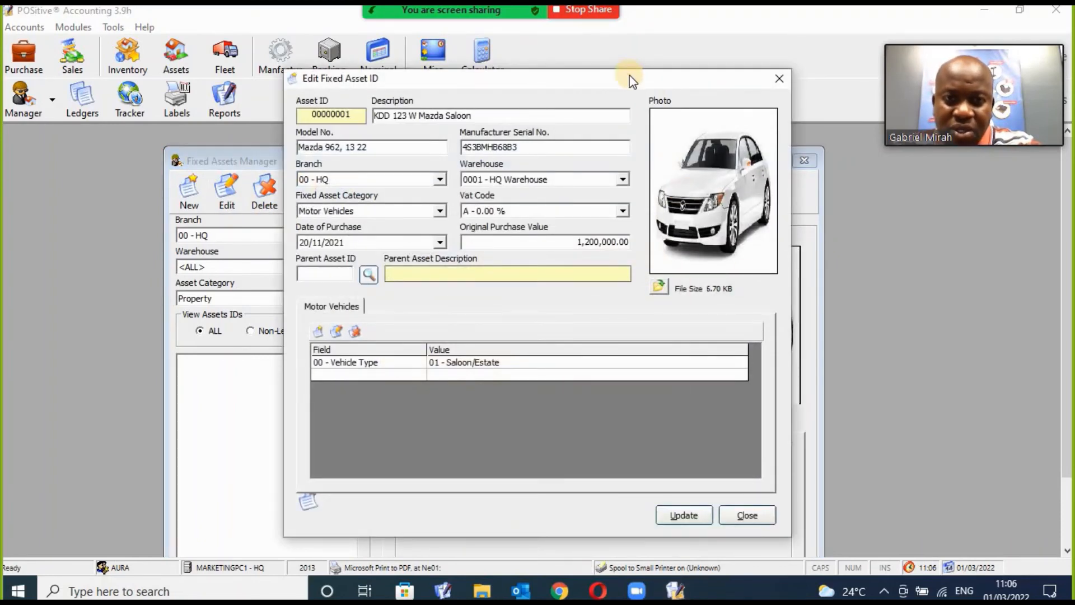
Close the Mazda edit dialog unchanged, leaving KDD 123 W Mazda Saloon displayed at 1,200,000.00.
{"action": "left_click_drag", "start_coordinate": [631, 80], "coordinate": [629, 129]}
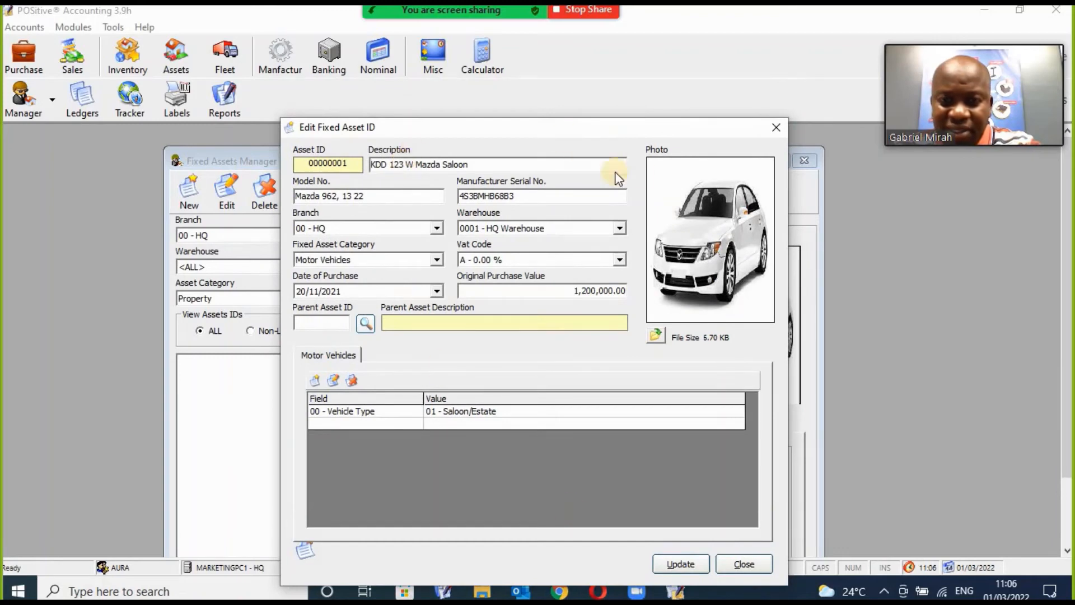
{"action": "left_click", "coordinate": [774, 128]}
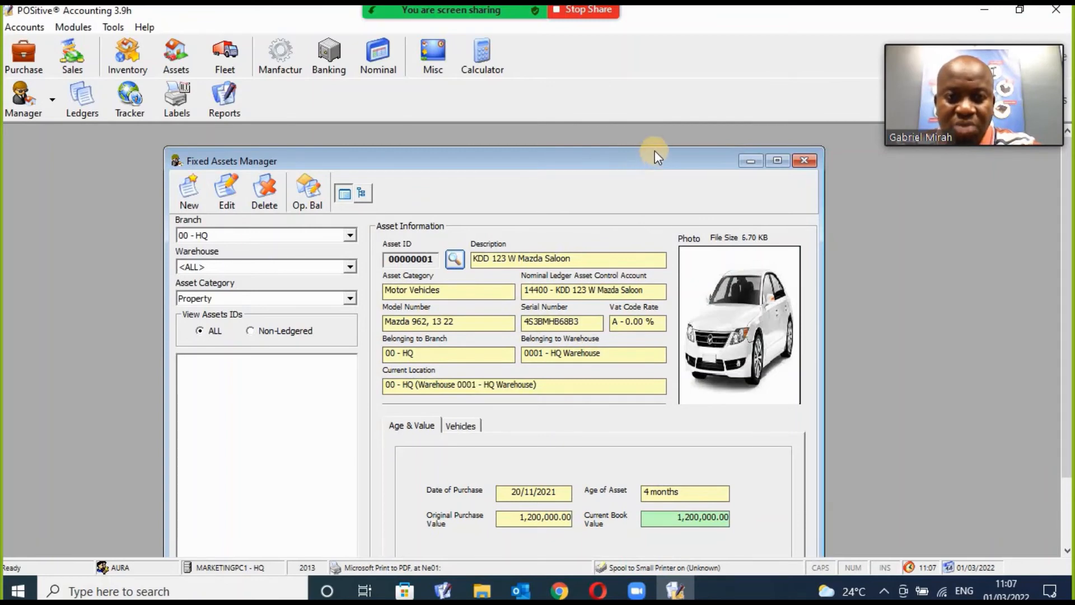
{"action": "left_click_drag", "start_coordinate": [654, 152], "coordinate": [656, 147]}
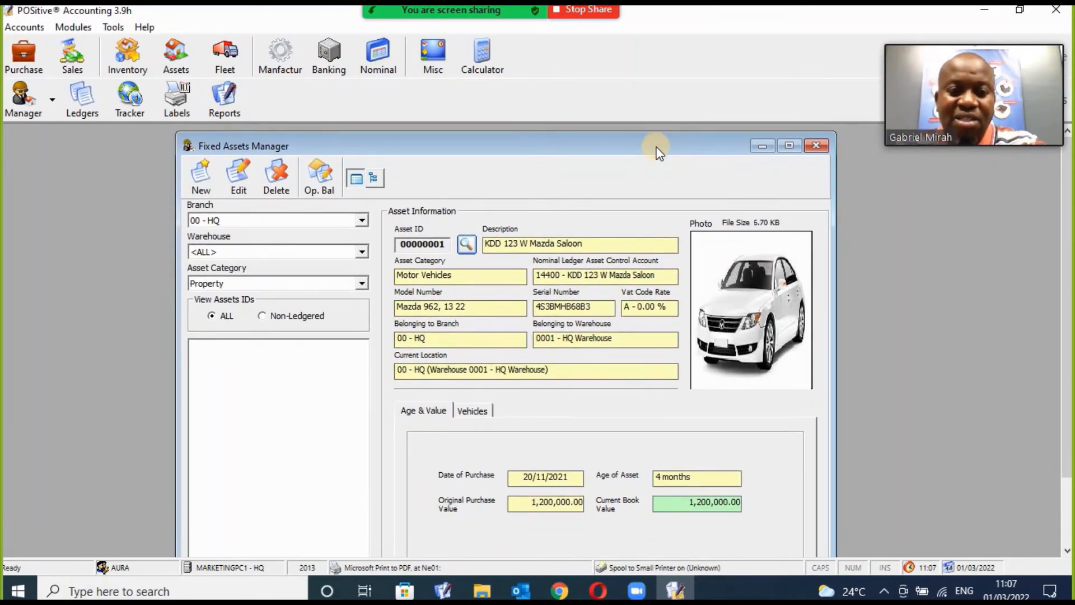
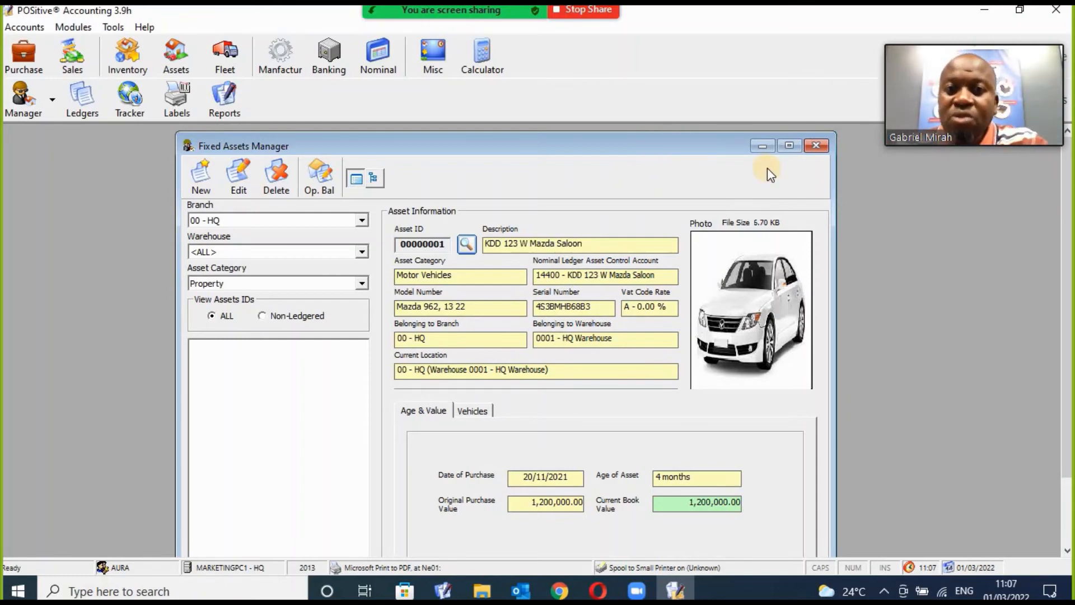
Close the Fixed Assets Manager showing the KDD 123 W Mazda Saloon and switch to the Purchase toolbar.
{"action": "left_click", "coordinate": [818, 146]}
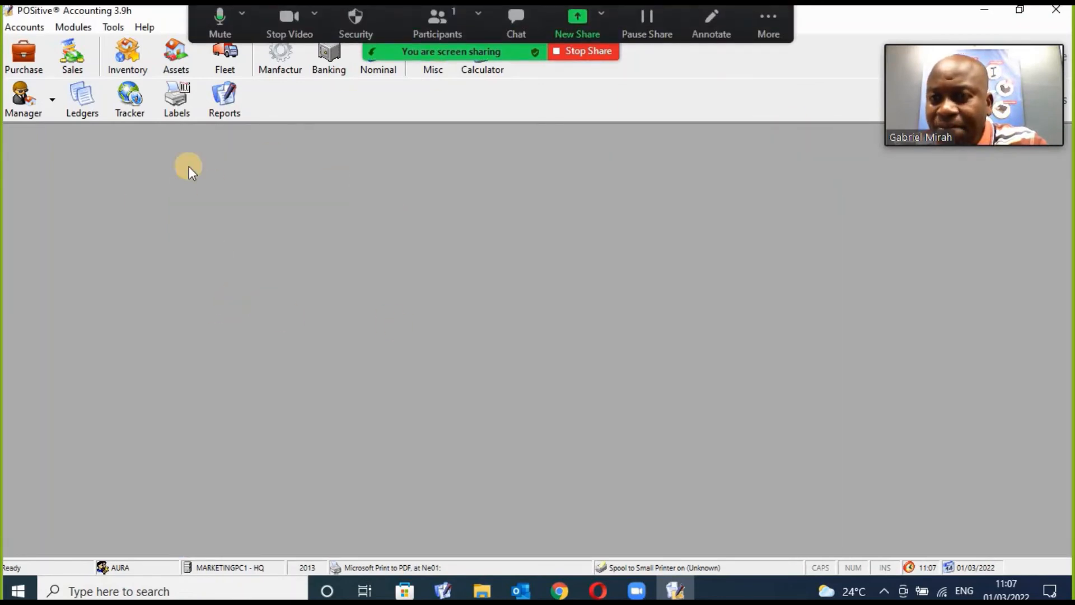
{"action": "left_click", "coordinate": [134, 53]}
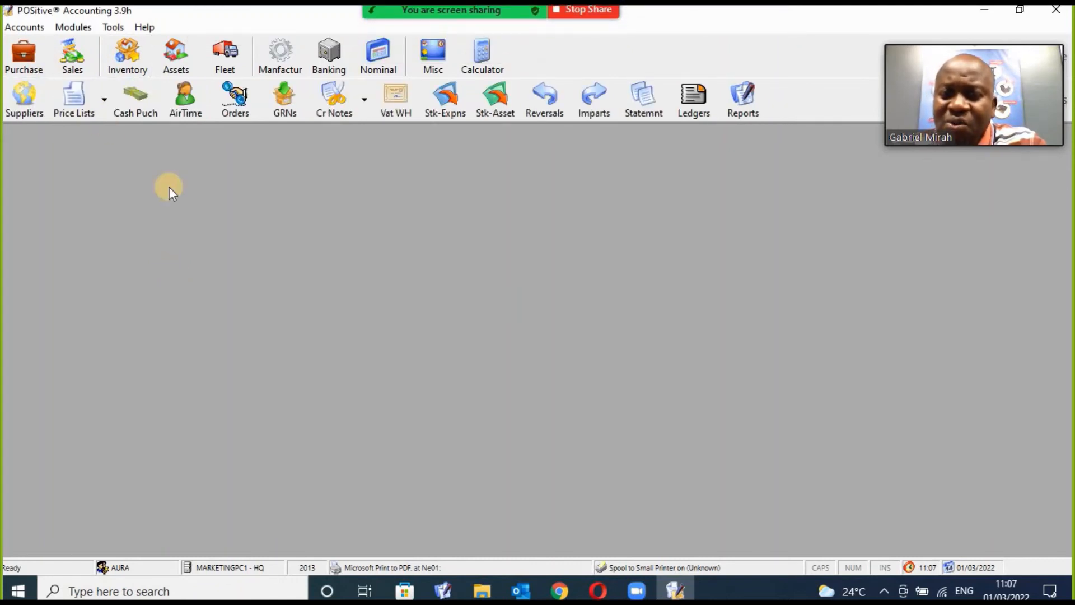
Log in to POSitive Enterprise with the account password for year 2013 and maximize its window.
{"action": "left_click", "coordinate": [991, 12]}
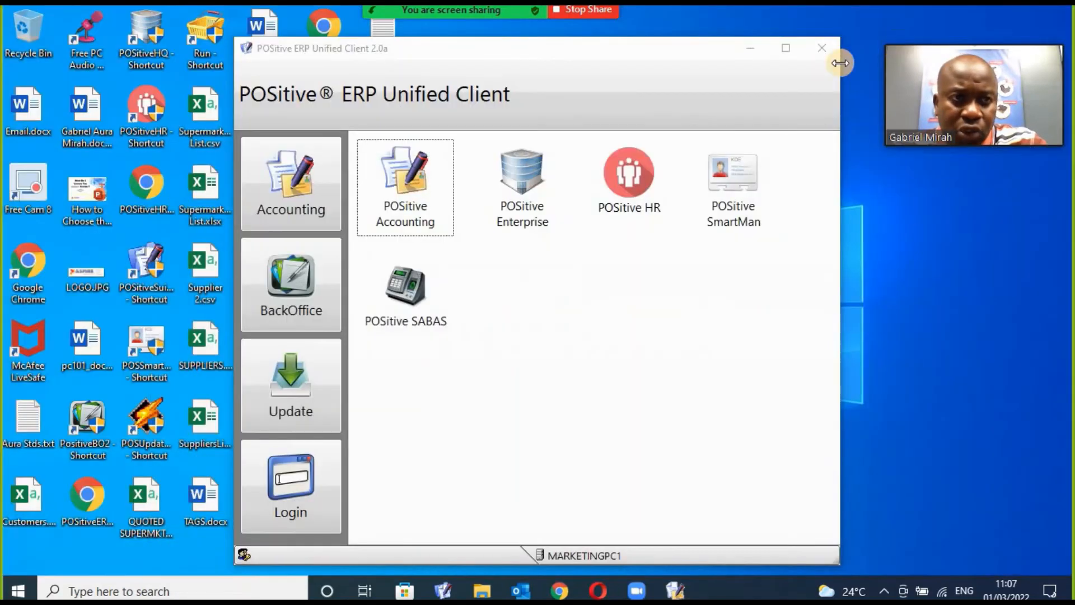
{"action": "double_click", "coordinate": [523, 193]}
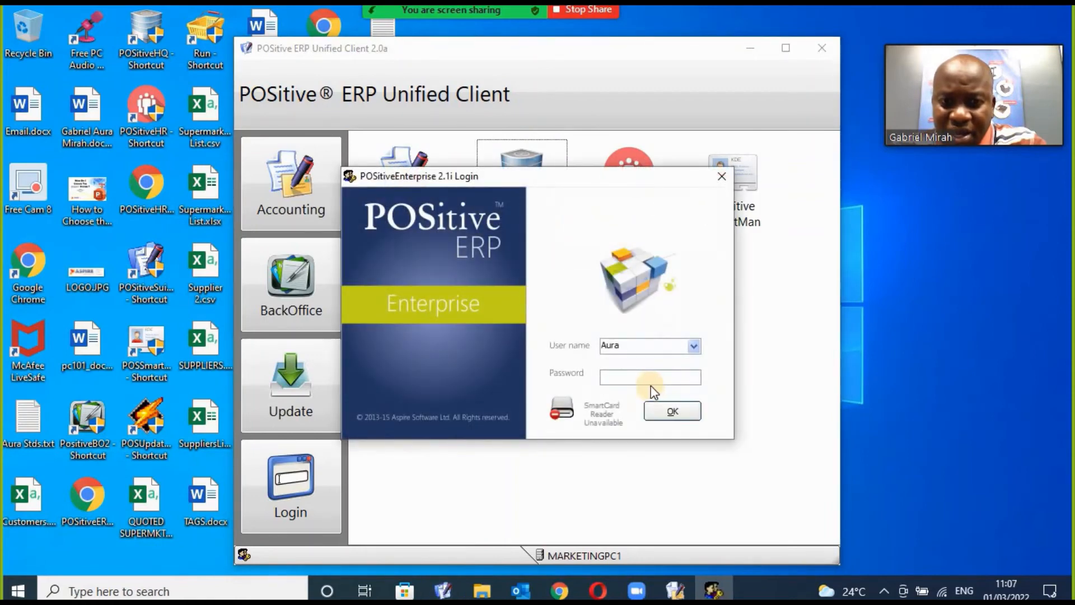
{"action": "type", "text": "****"}
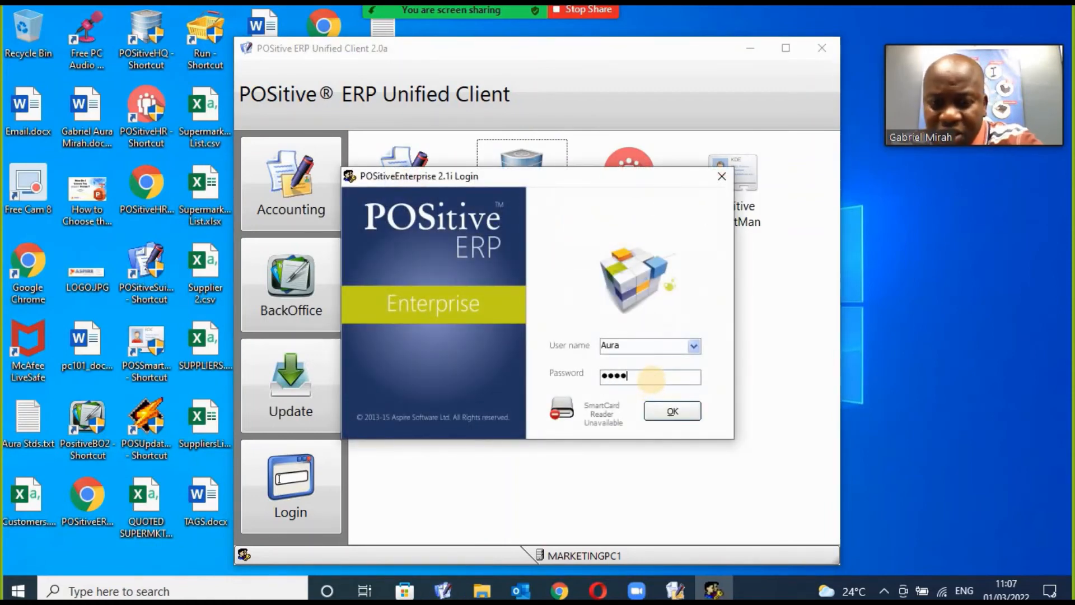
{"action": "key", "text": "Return"}
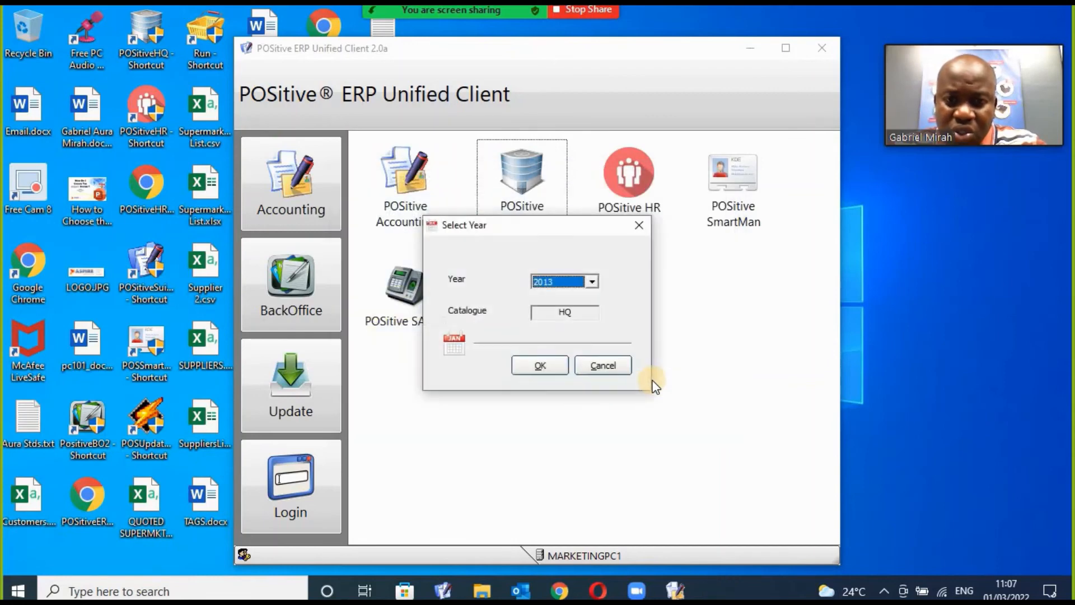
{"action": "key", "text": "Return"}
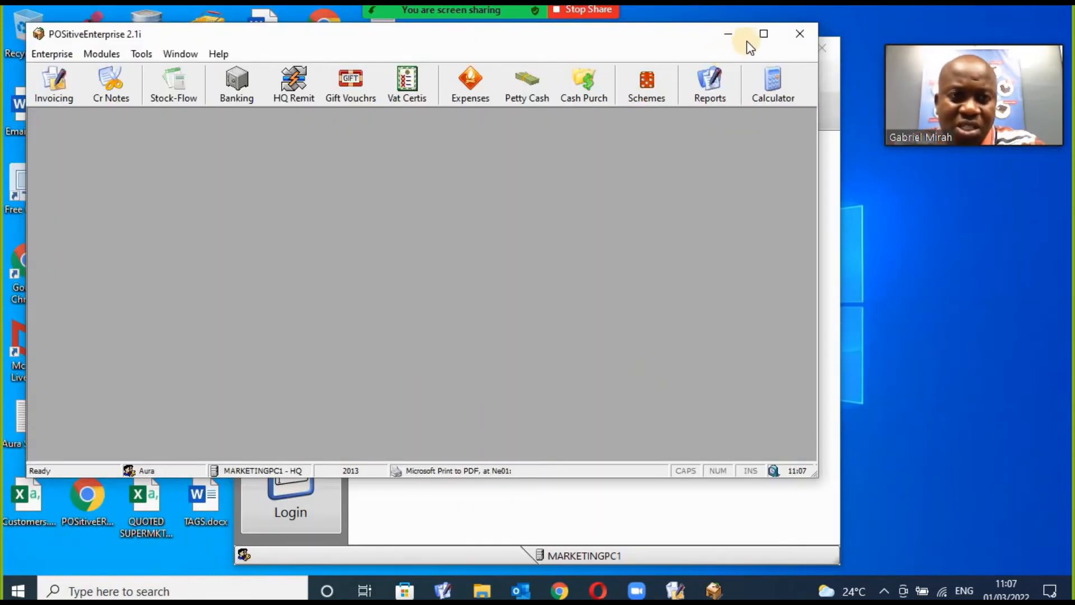
{"action": "left_click", "coordinate": [764, 35]}
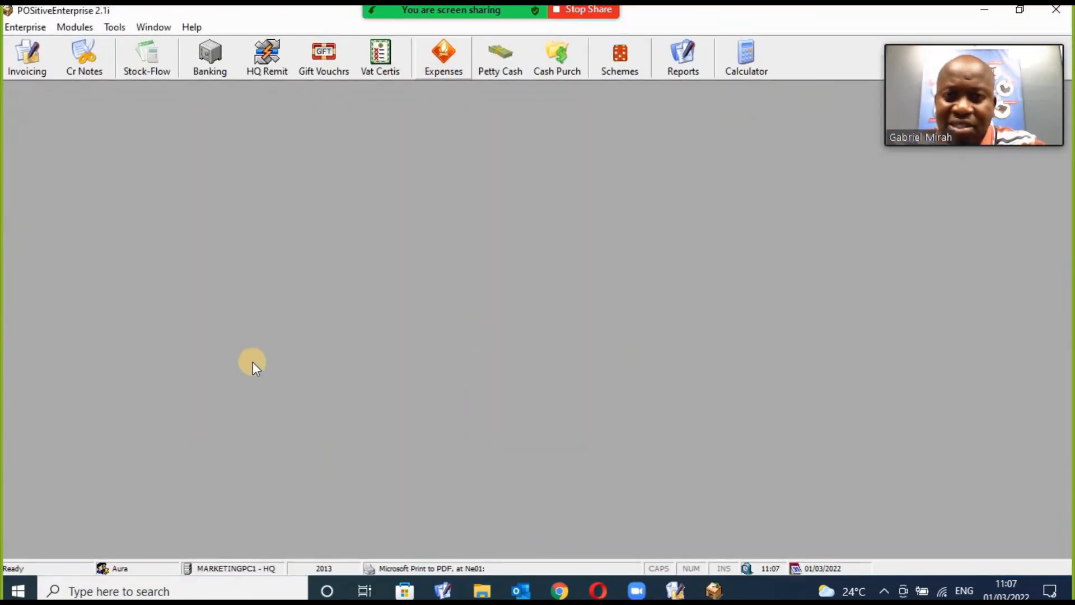
{"action": "left_click", "coordinate": [23, 64]}
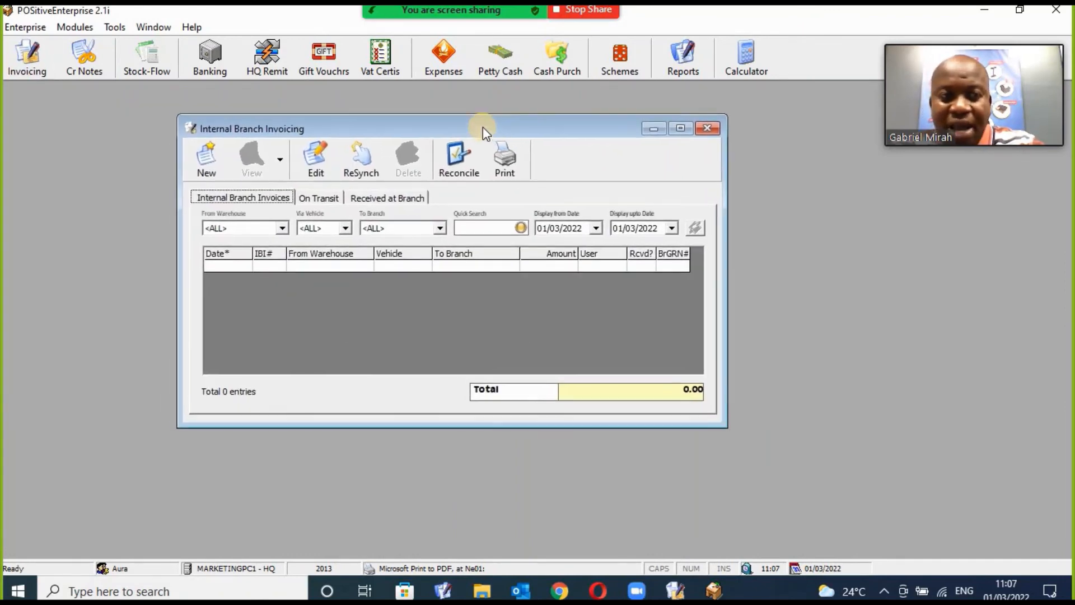
{"action": "left_click", "coordinate": [282, 228]}
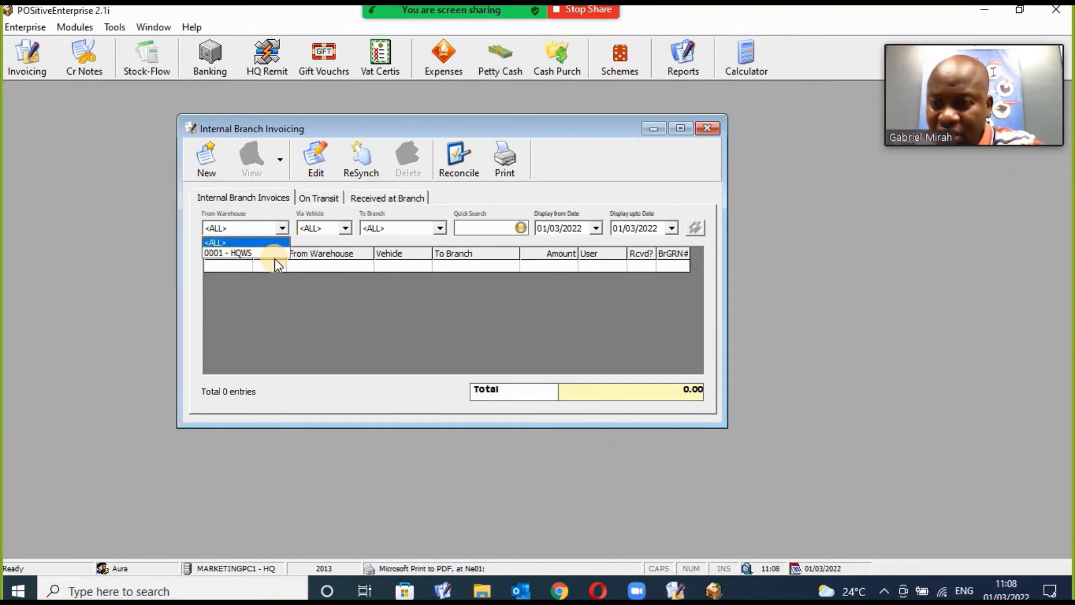
{"action": "left_click", "coordinate": [274, 253]}
{"action": "left_click", "coordinate": [345, 227]}
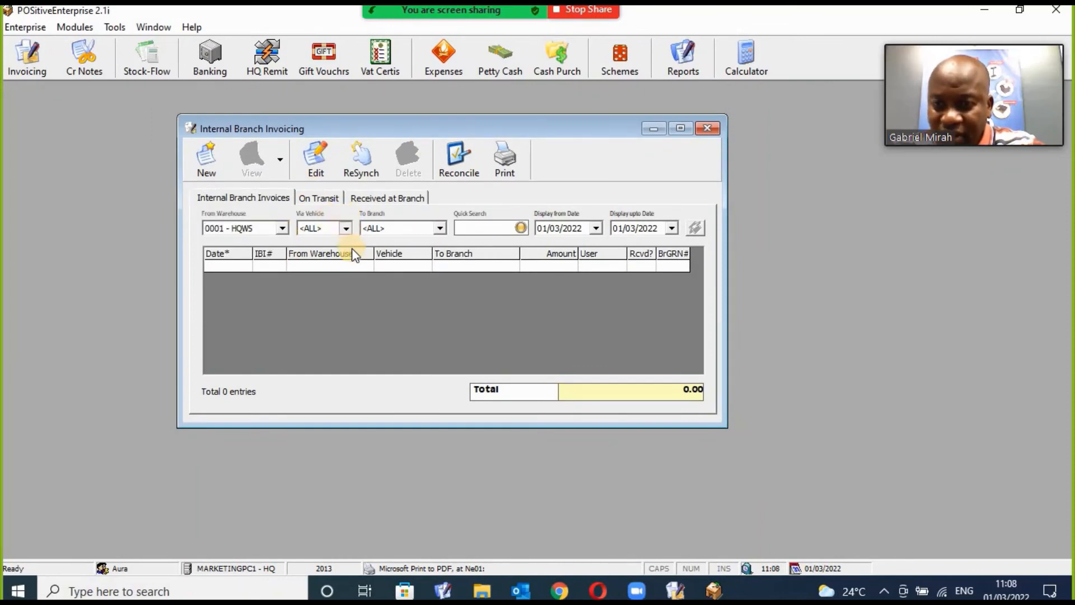
{"action": "left_click", "coordinate": [347, 310]}
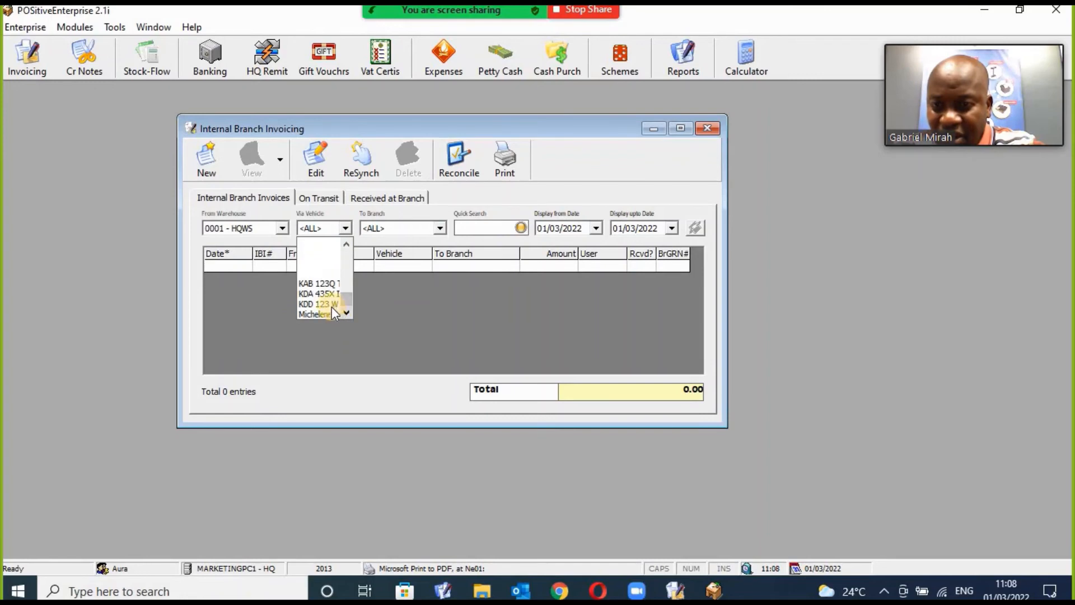
{"action": "left_click", "coordinate": [333, 306]}
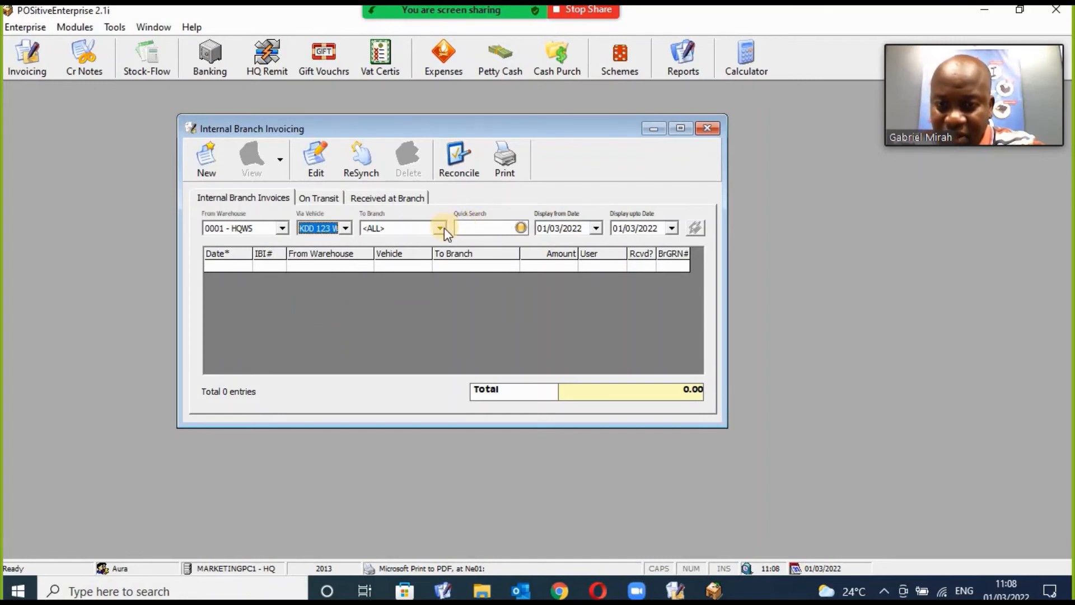
Set destination branch 01 - AURA BR and start a new branch invoice.
{"action": "left_click", "coordinate": [445, 228]}
{"action": "left_click", "coordinate": [429, 249]}
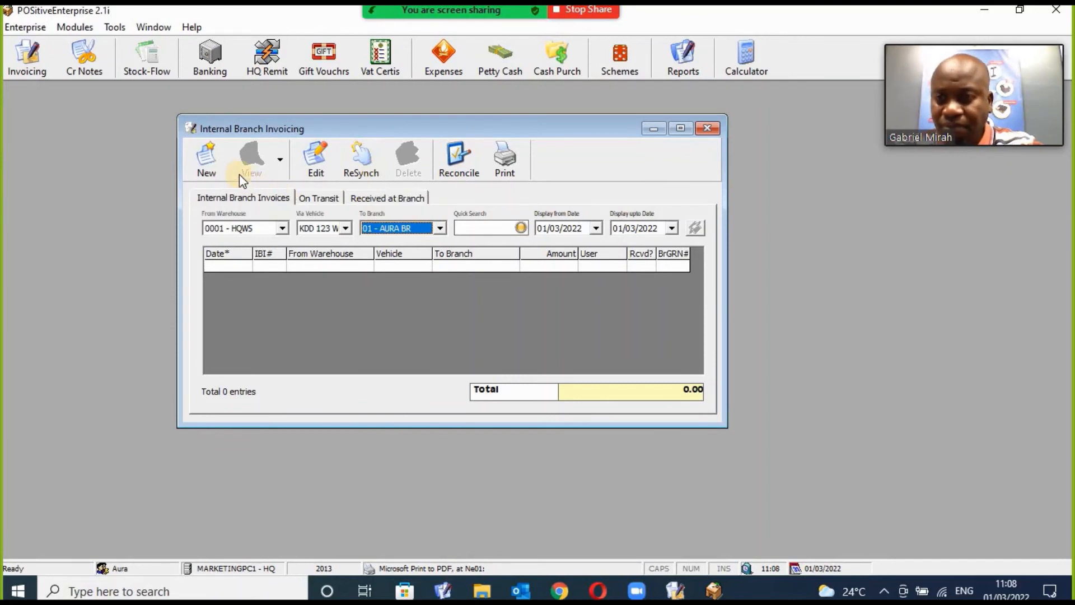
{"action": "left_click", "coordinate": [206, 166]}
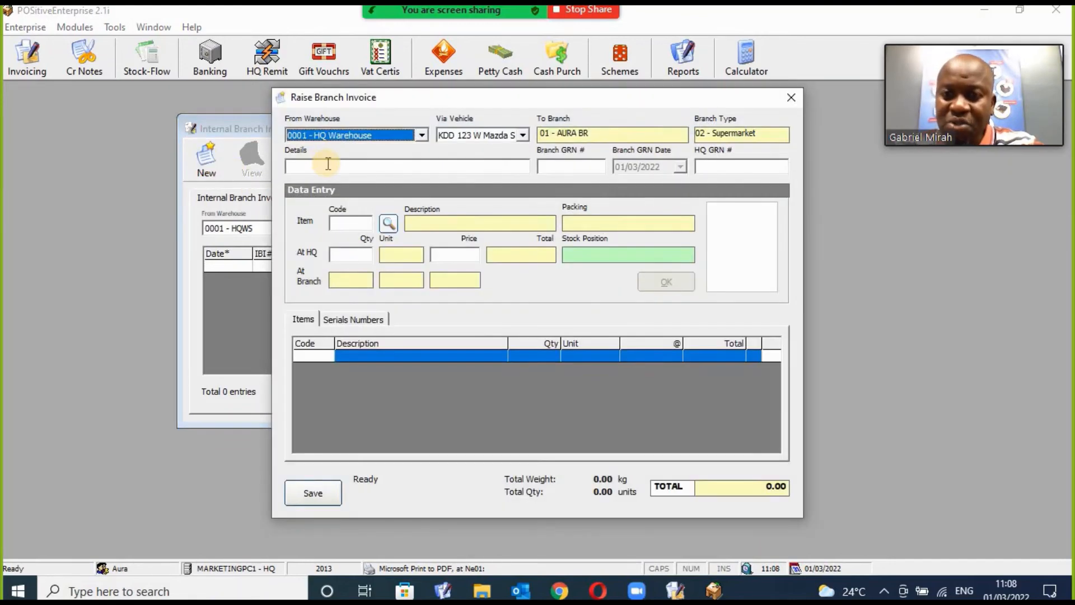
Type 'Supplied to B' into the invoice details field.
{"action": "left_click", "coordinate": [332, 167]}
{"action": "key", "text": "Caps_Lock"}
{"action": "type", "text": "Suppli"}
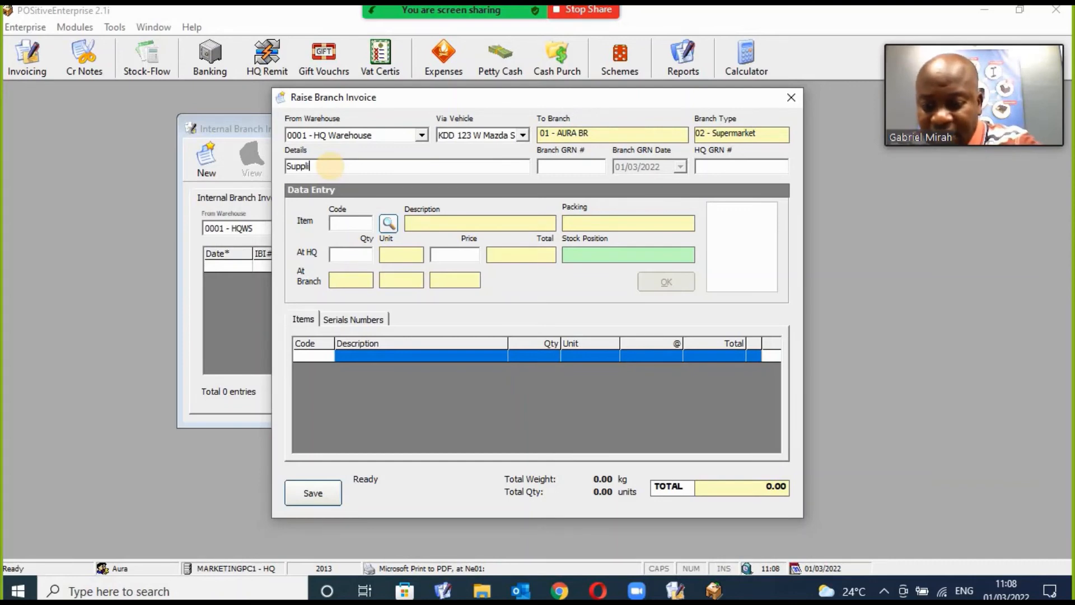
{"action": "type", "text": "ed to"}
{"action": "key", "text": "Caps_Lock"}
{"action": "type", "text": "Branch"}
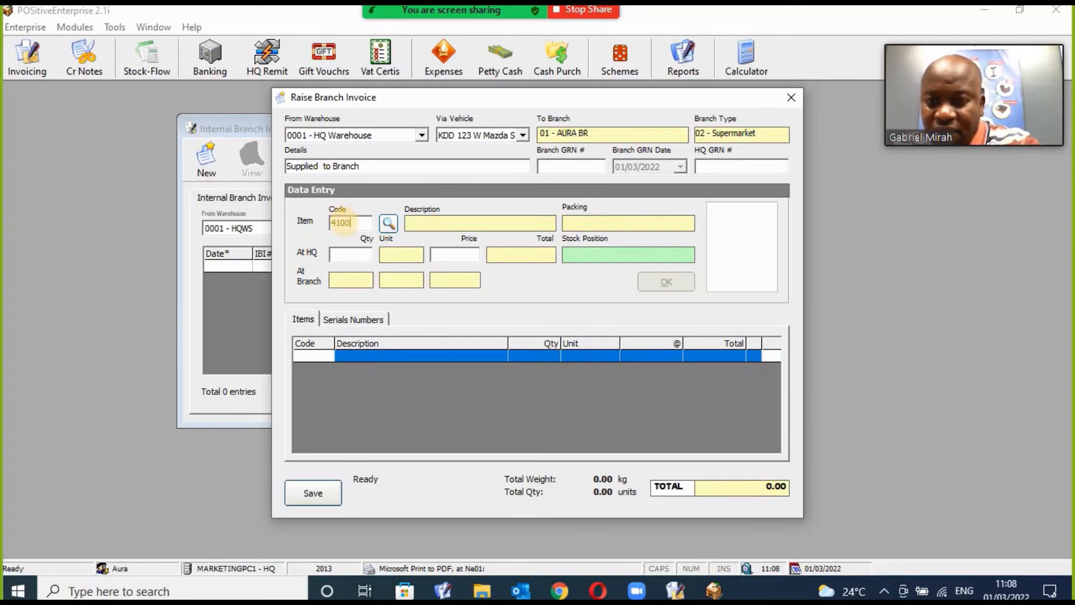
Add items 410001, 410002 and 410003 at 50 bundles each to the invoice.
{"action": "left_click", "coordinate": [346, 223]}
{"action": "type", "text": "410001"}
{"action": "key", "text": "Return"}
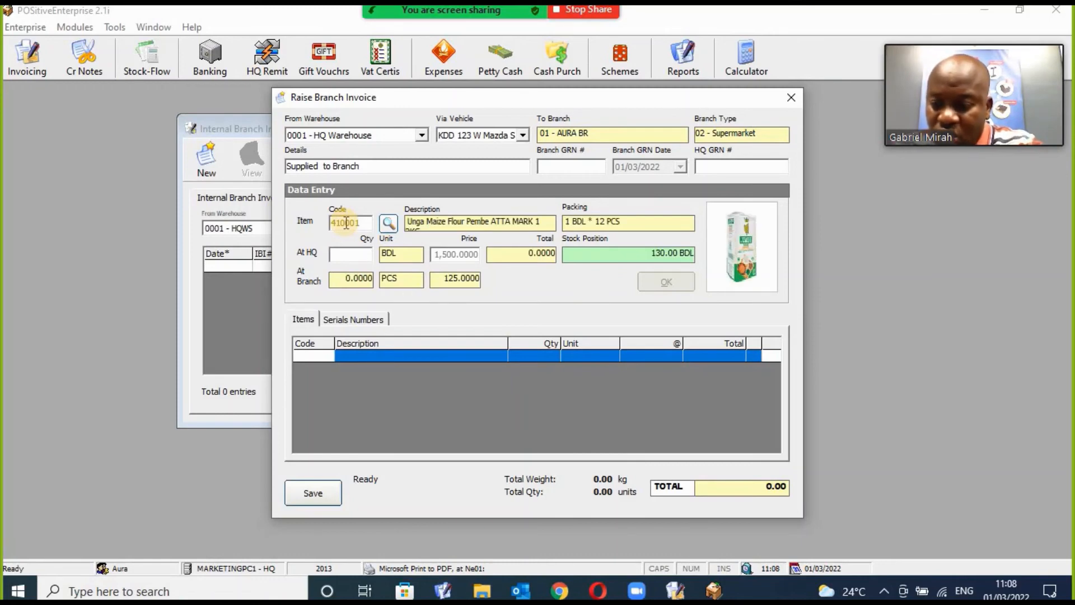
{"action": "type", "text": "50"}
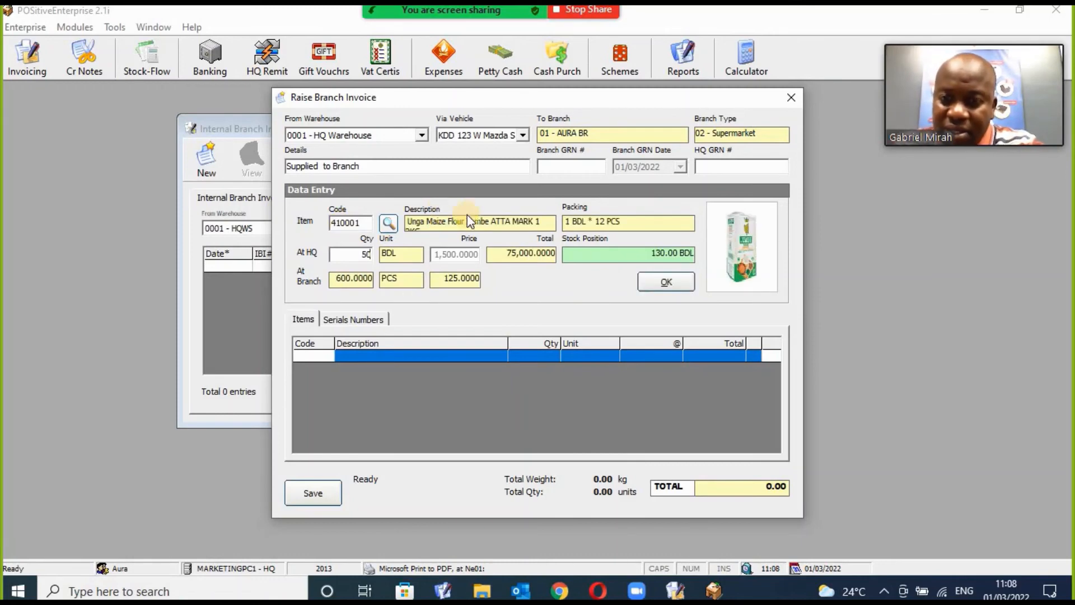
{"action": "left_click", "coordinate": [666, 282]}
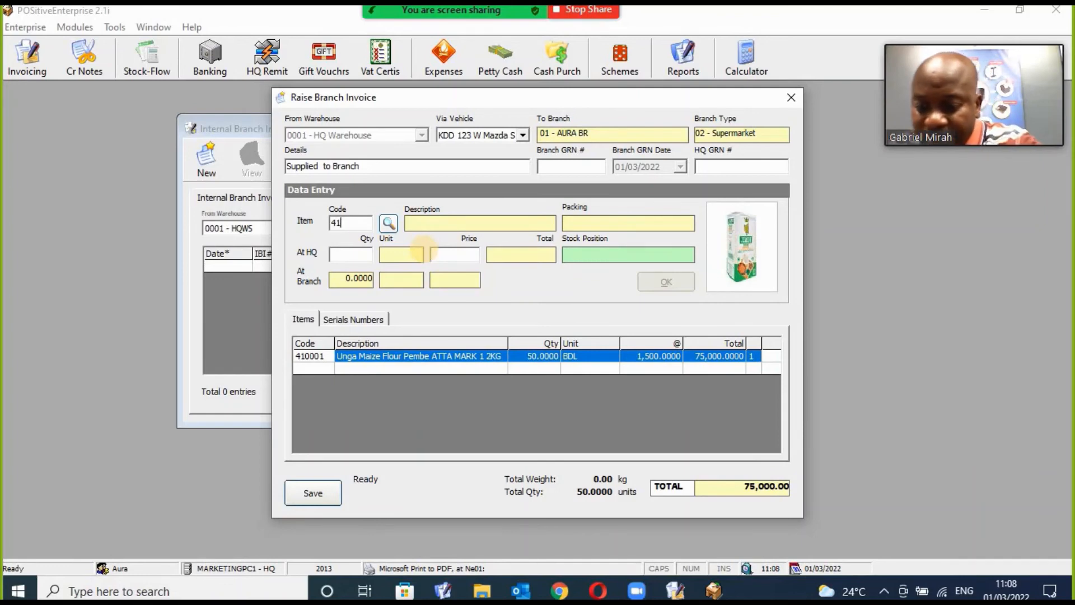
{"action": "type", "text": "41000"}
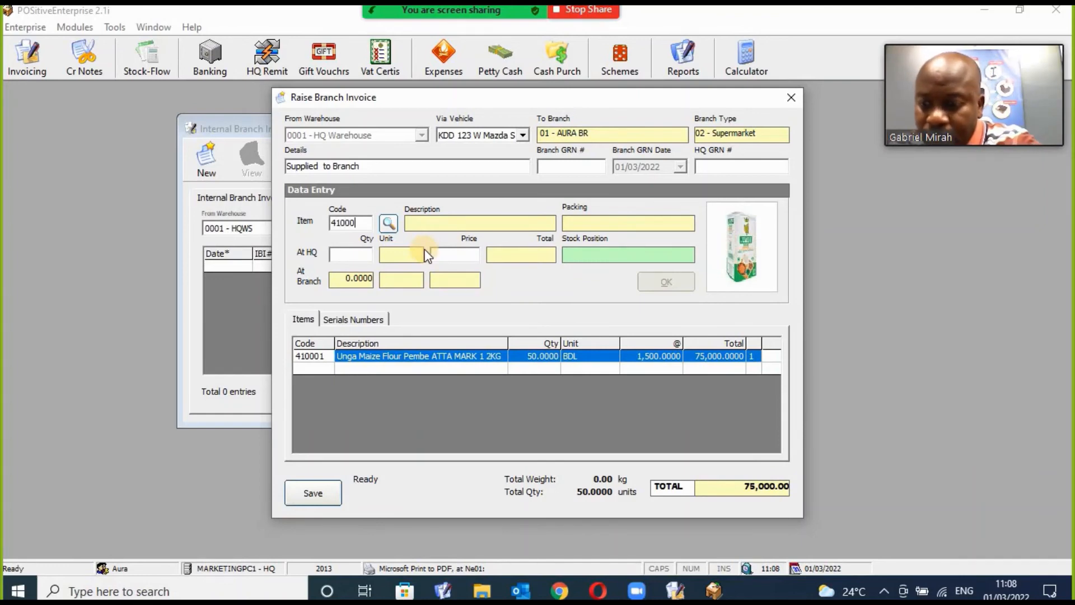
{"action": "type", "text": "2"}
{"action": "key", "text": "Return"}
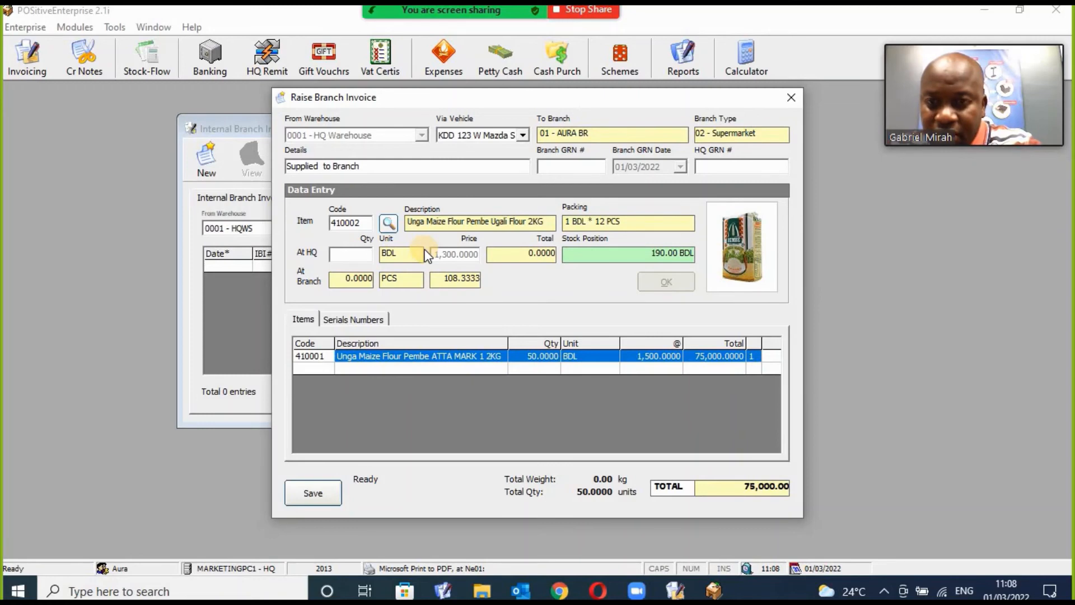
{"action": "type", "text": "50"}
{"action": "key", "text": "Return"}
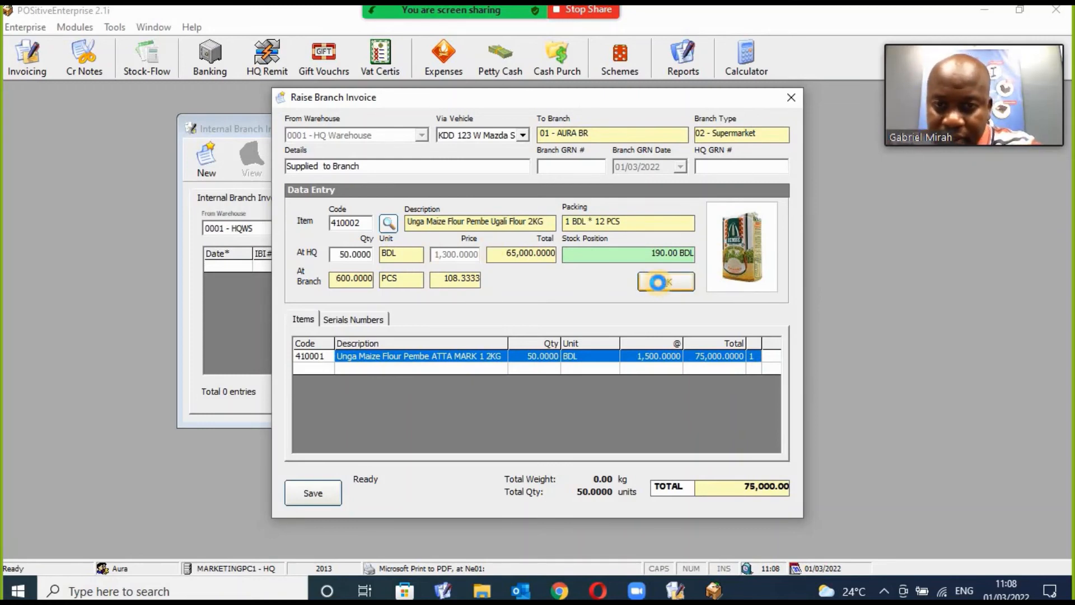
{"action": "key", "text": "Return"}
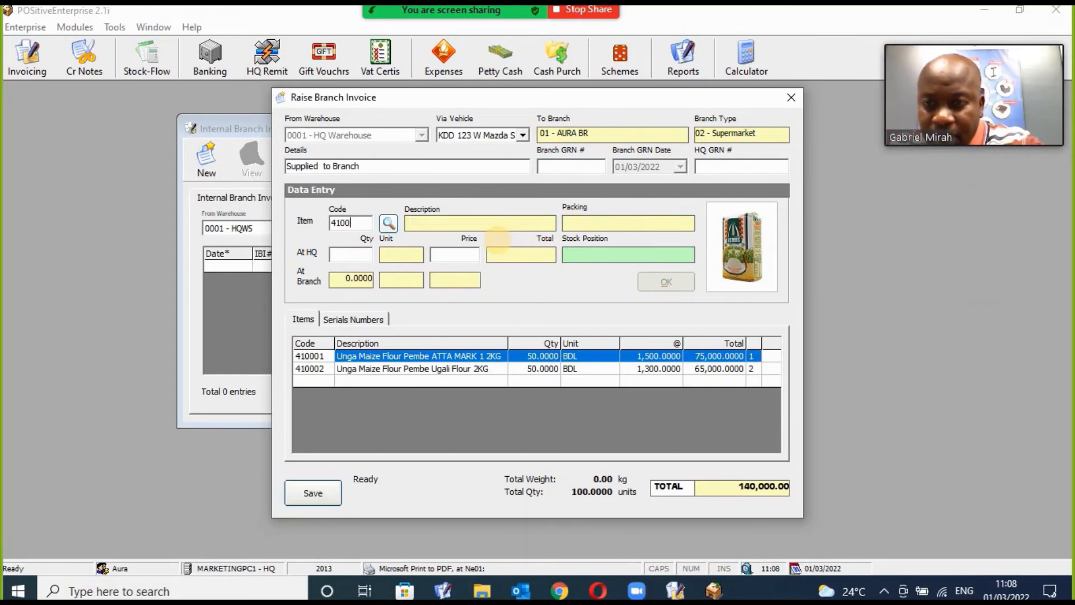
{"action": "type", "text": "410003"}
{"action": "key", "text": "Return"}
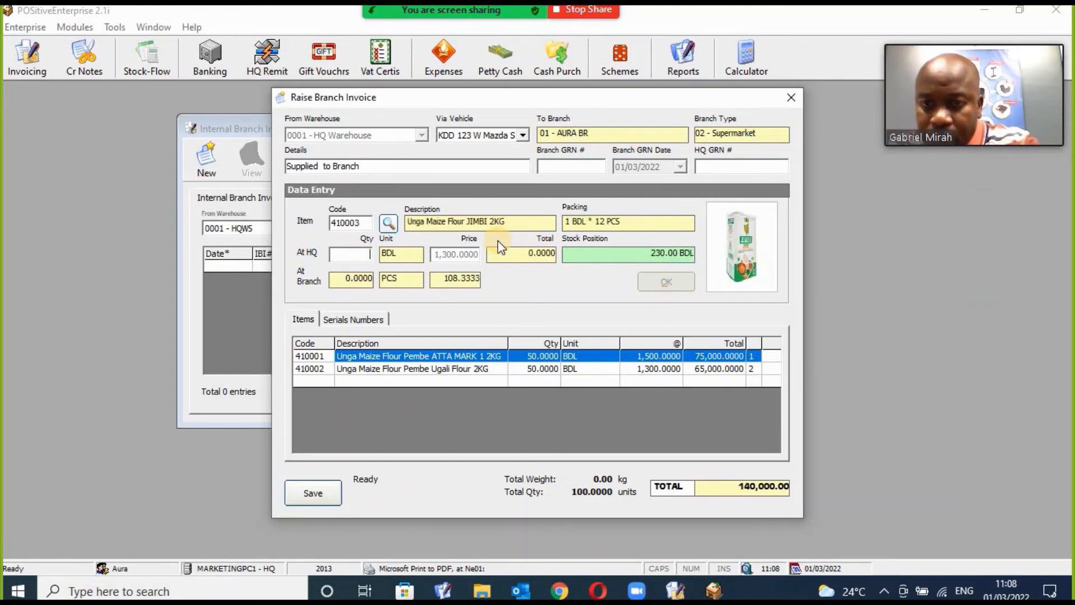
{"action": "type", "text": "50"}
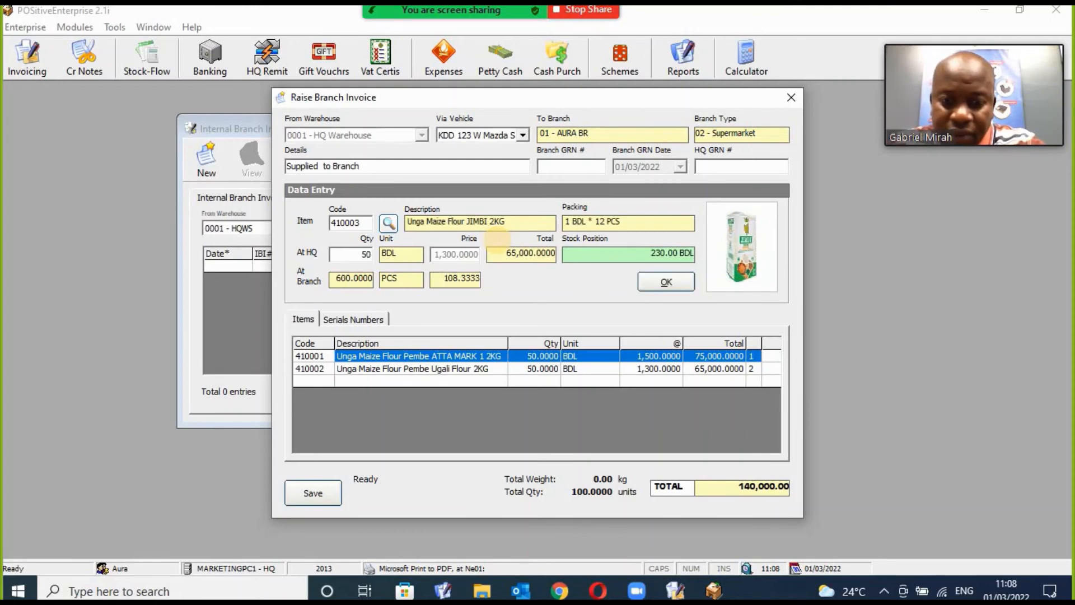
{"action": "left_click", "coordinate": [665, 282]}
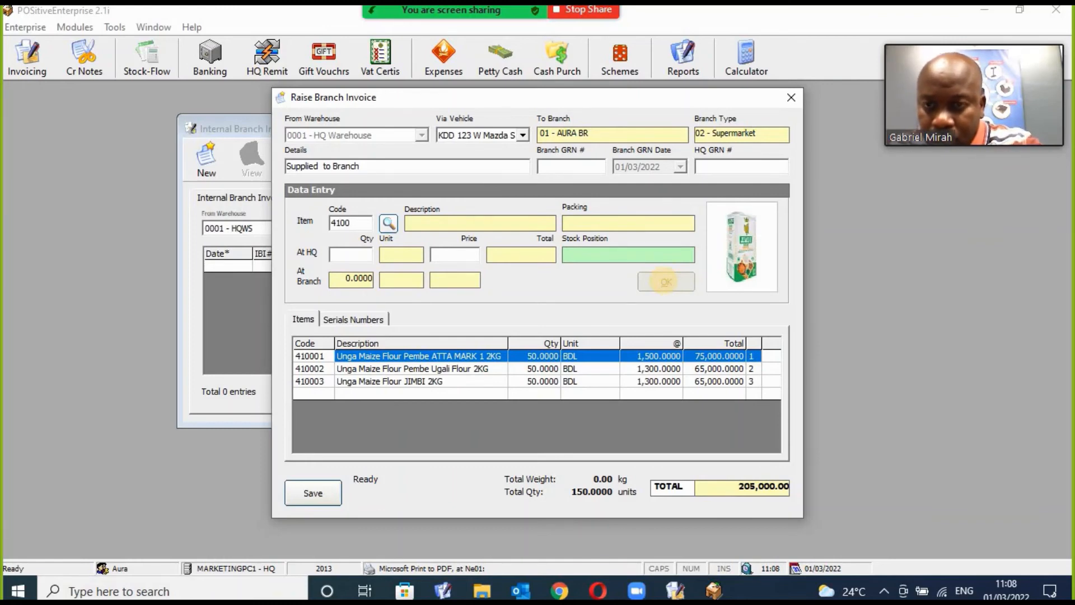
Add item 410005 Bread Superloaf 400 gms with quantity 50 at HQ.
{"action": "type", "text": "41000"}
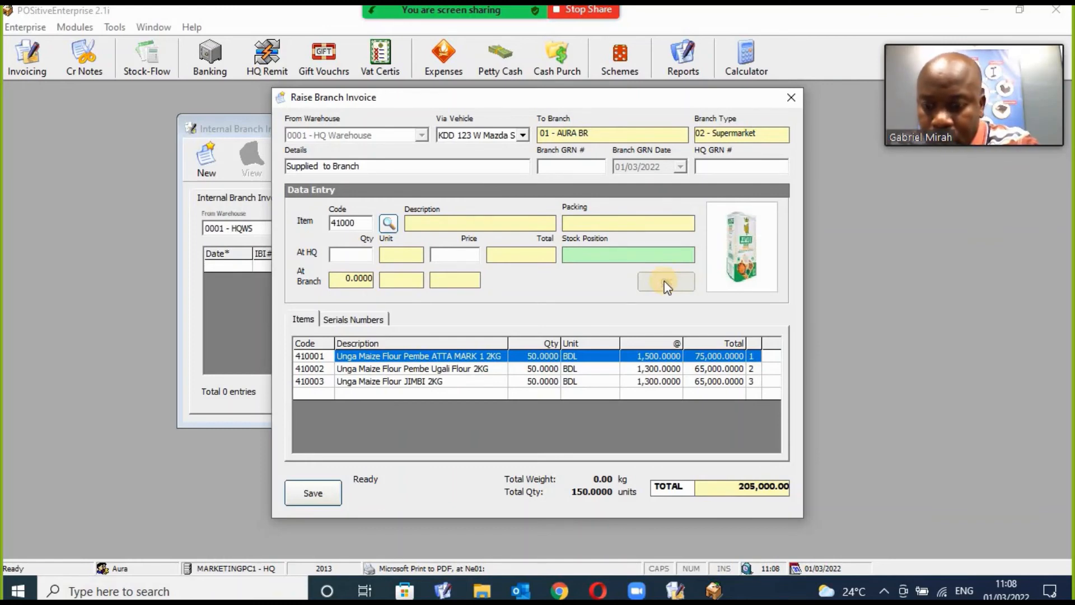
{"action": "type", "text": "5"}
{"action": "key", "text": "Return"}
{"action": "type", "text": "100"}
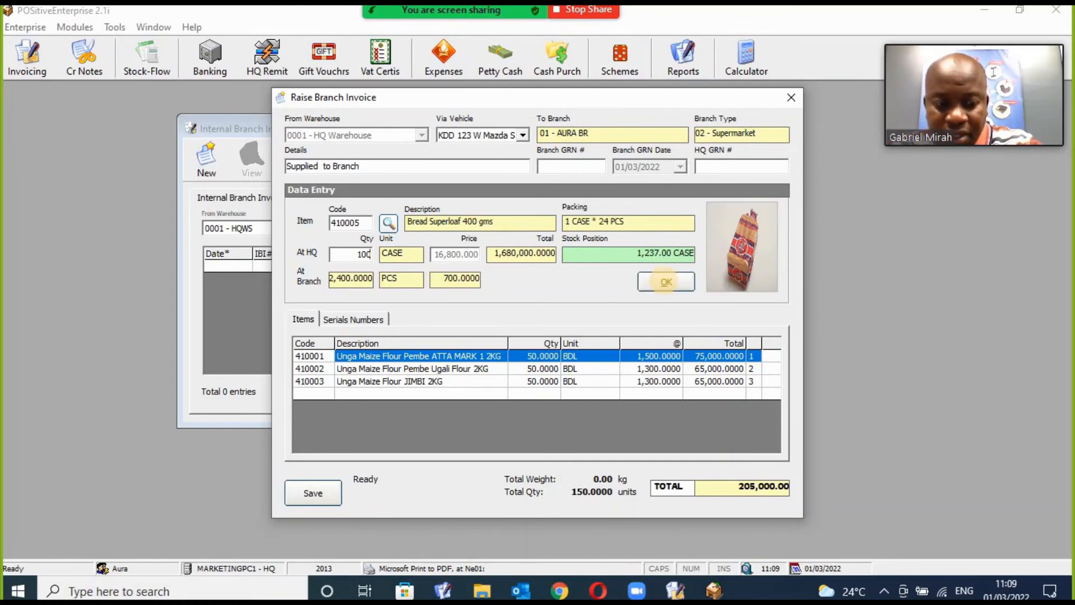
{"action": "key", "text": "BackSpace"}
{"action": "key", "text": "BackSpace"}
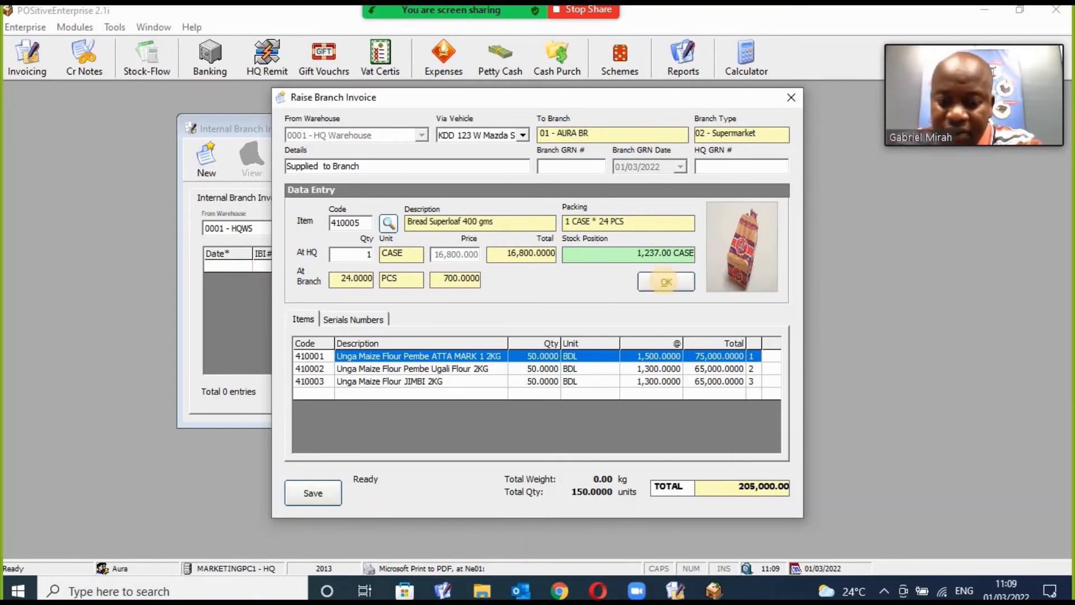
{"action": "type", "text": "50"}
{"action": "left_click", "coordinate": [665, 282]}
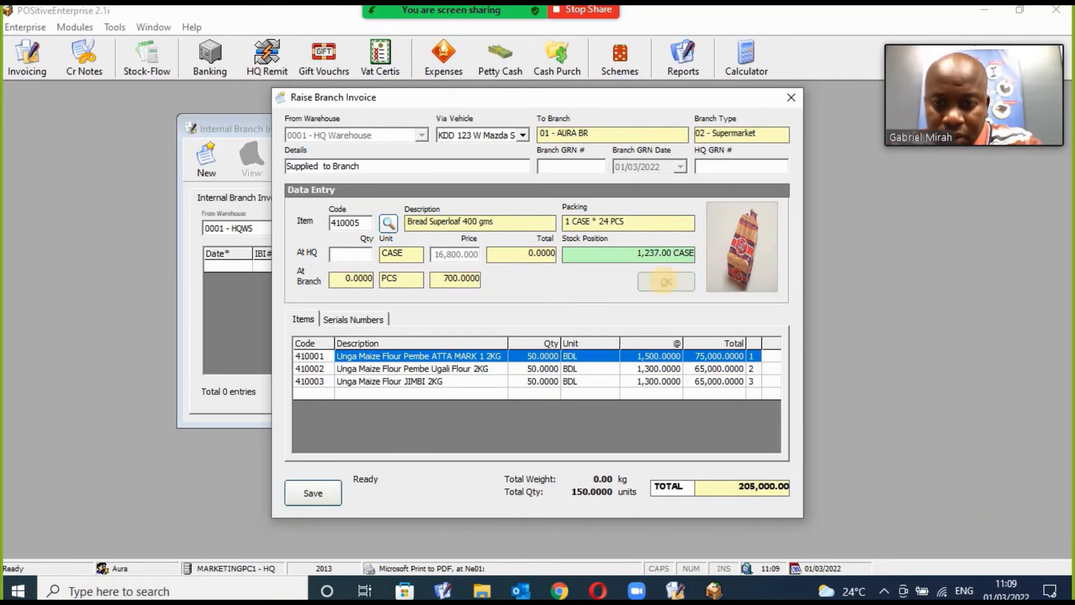
{"action": "type", "text": "50"}
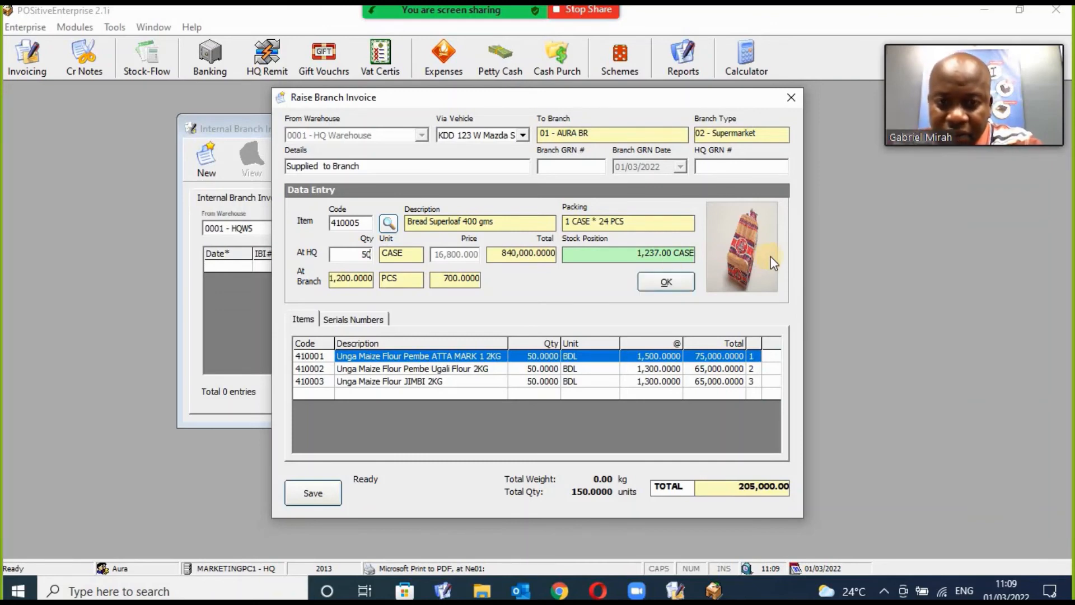
{"action": "left_click", "coordinate": [688, 284]}
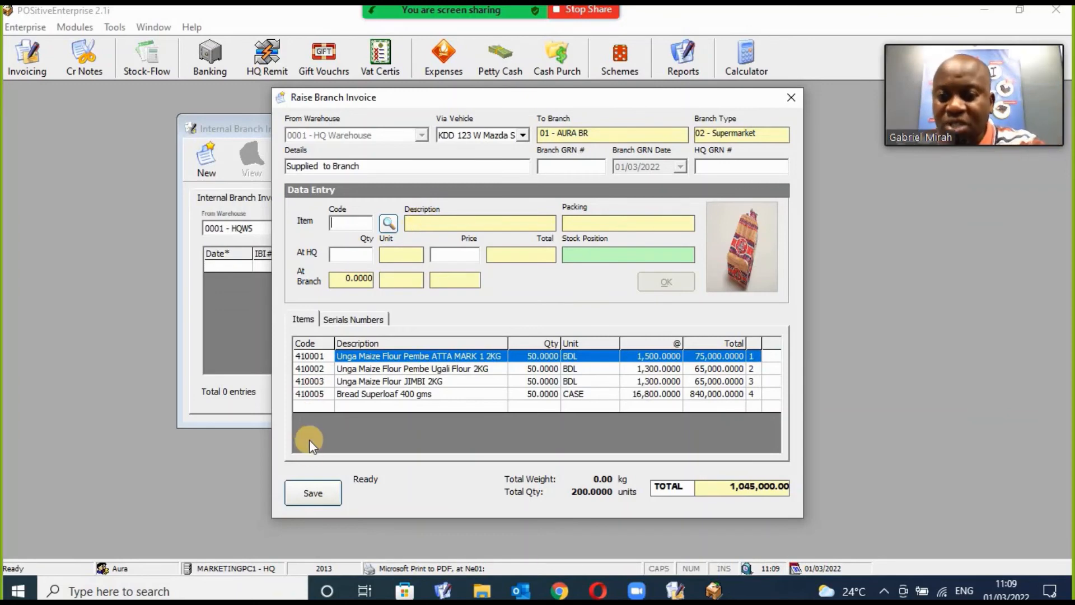
Save the branch invoice, skip all three PDF copies, and open invoice 7's preview.
{"action": "left_click", "coordinate": [307, 494]}
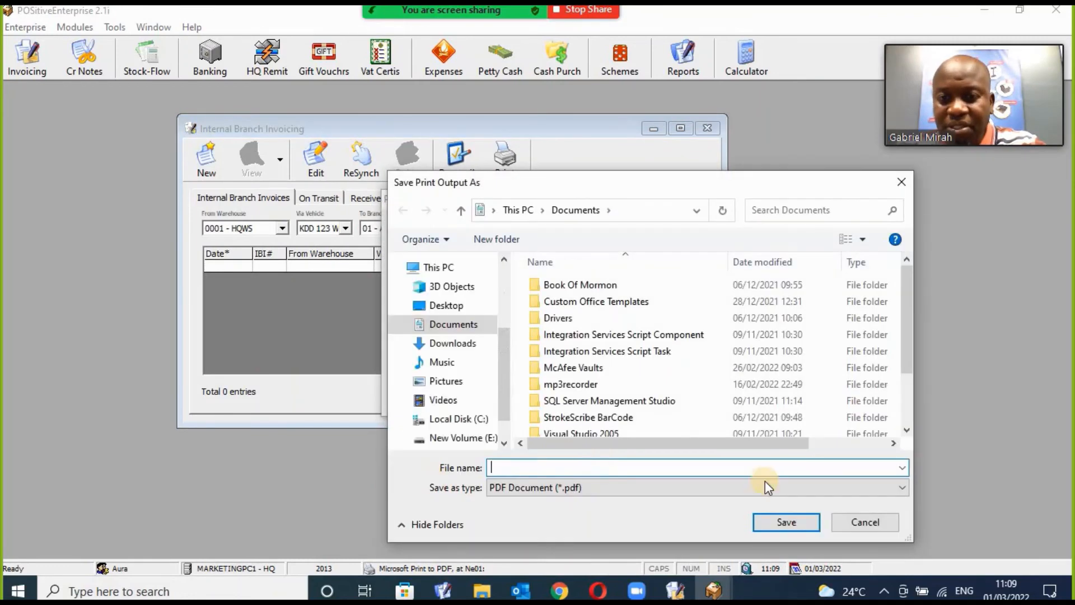
{"action": "left_click", "coordinate": [879, 522]}
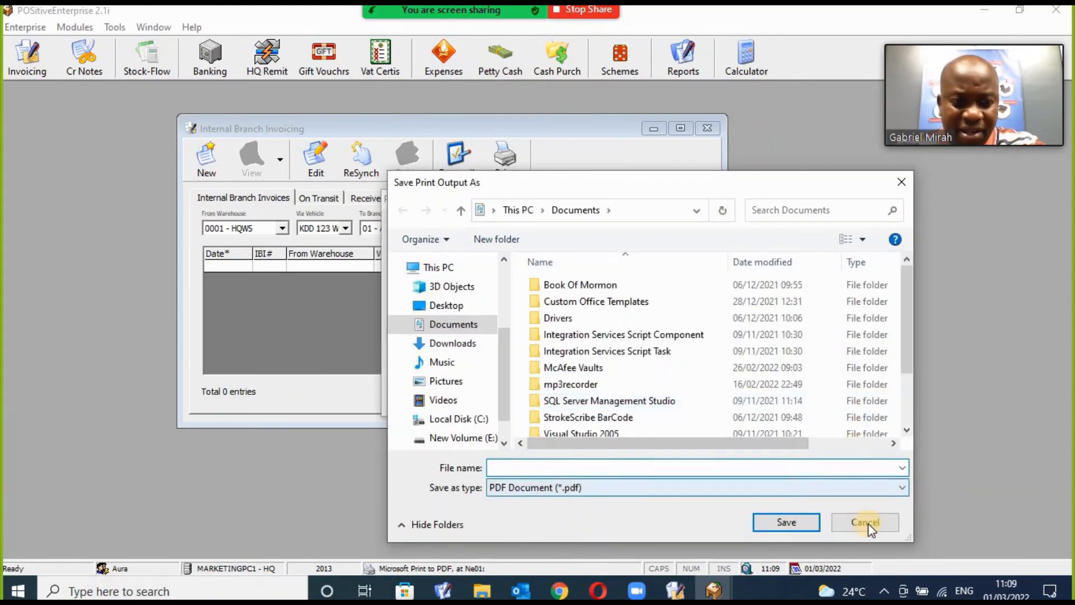
{"action": "left_click", "coordinate": [866, 522]}
{"action": "left_click", "coordinate": [866, 522]}
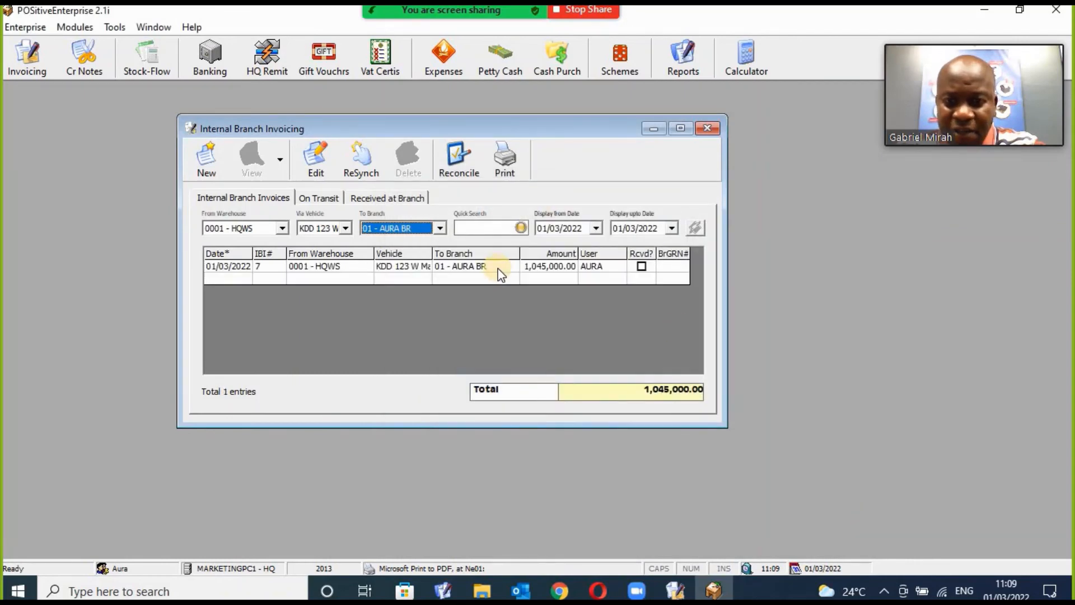
{"action": "left_click", "coordinate": [499, 268]}
{"action": "double_click", "coordinate": [497, 268]}
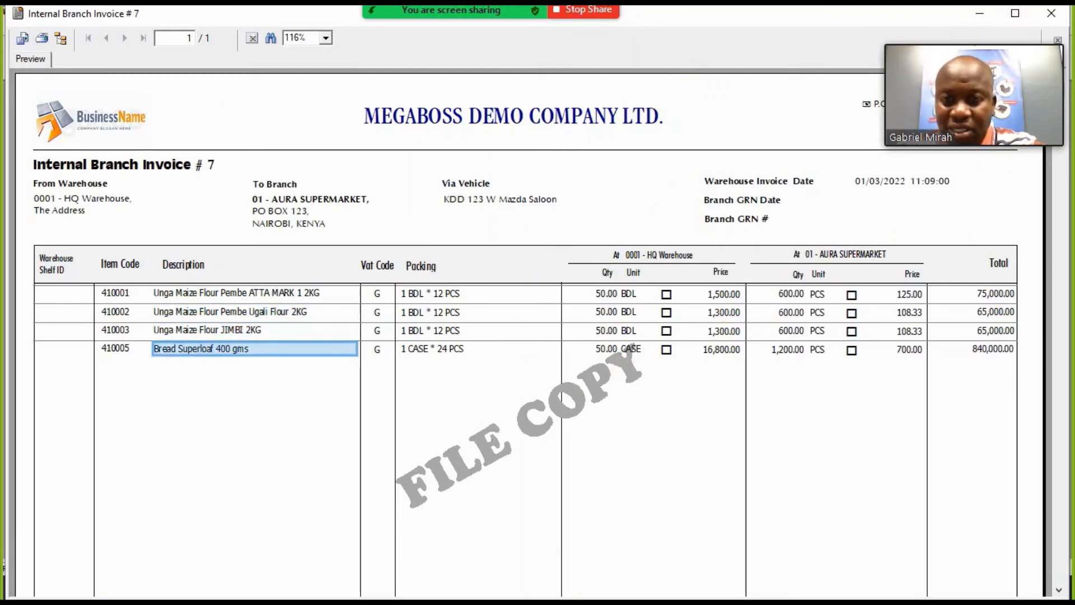
Review invoice #7's preparer, title, AURA BR address, vehicle KDD 123 W, date and empty GRN fields.
{"action": "left_click", "coordinate": [1058, 589]}
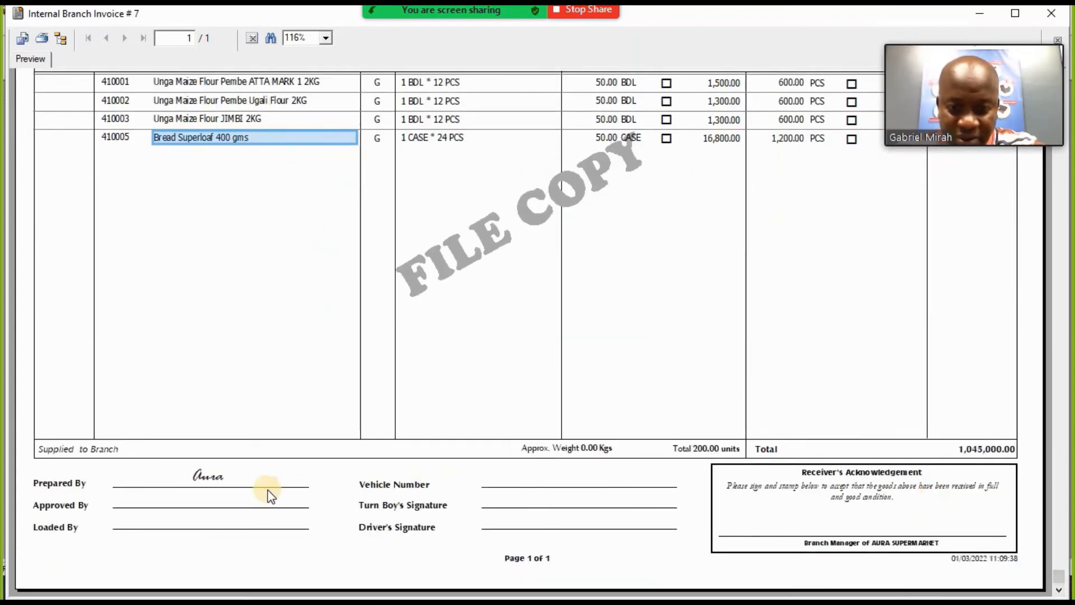
{"action": "left_click", "coordinate": [199, 476]}
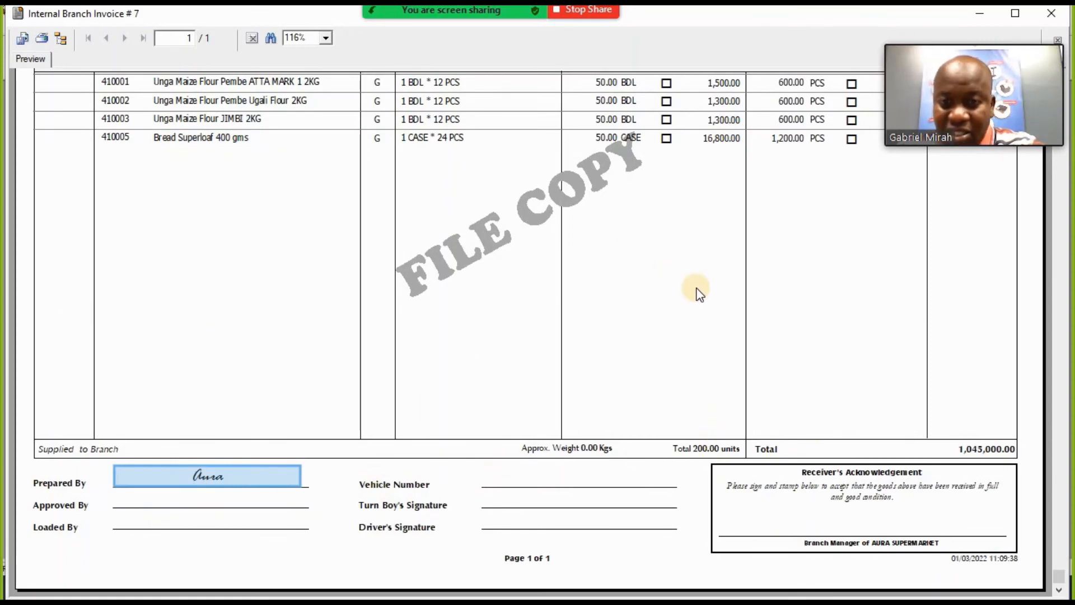
{"action": "left_click", "coordinate": [1060, 247]}
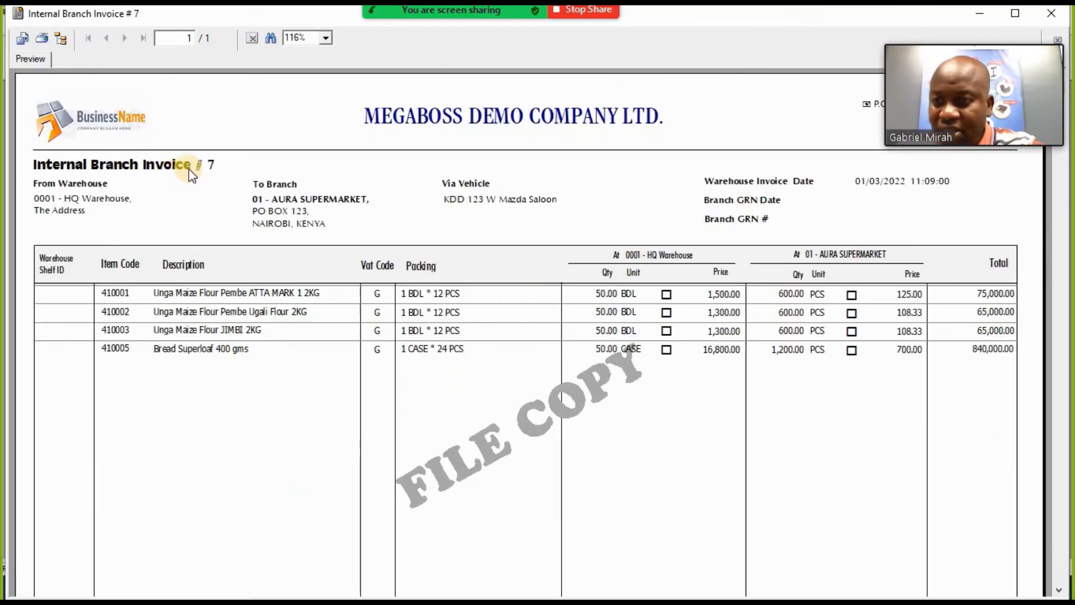
{"action": "left_click", "coordinate": [253, 169]}
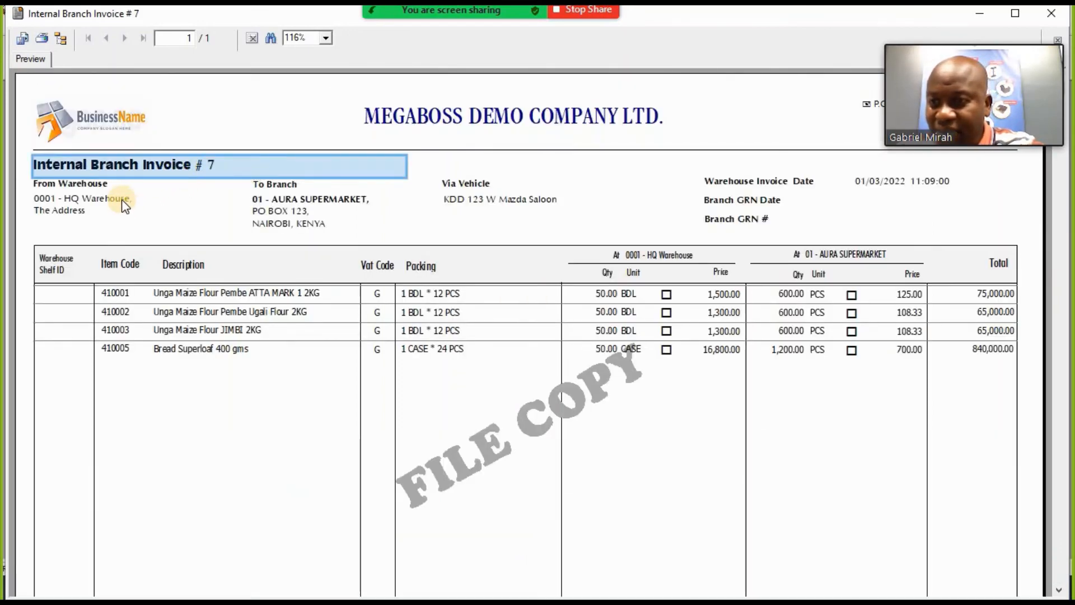
{"action": "left_click", "coordinate": [283, 200]}
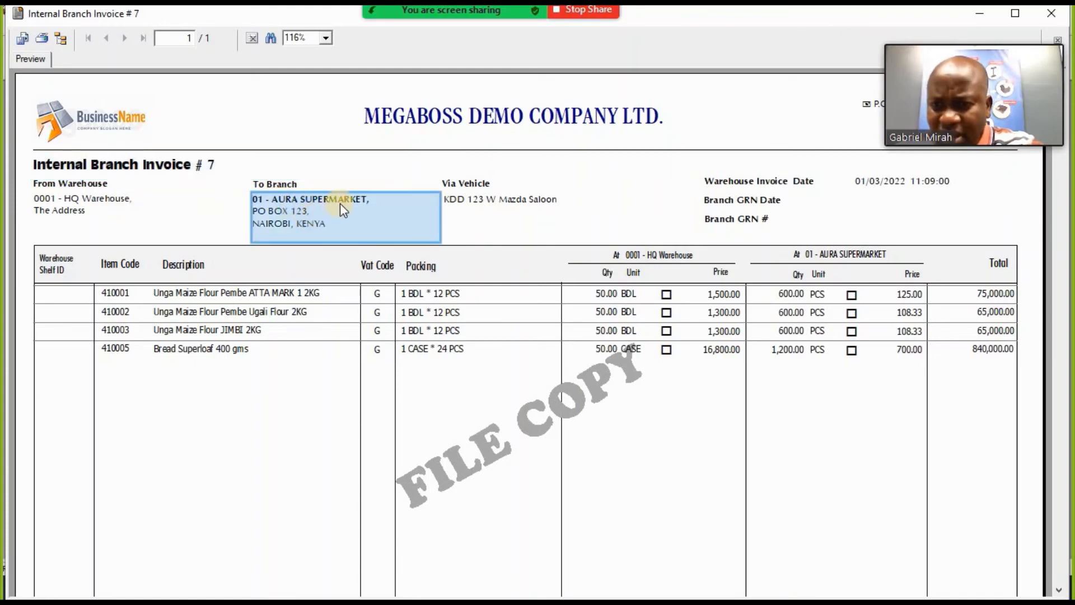
{"action": "left_click", "coordinate": [490, 205]}
{"action": "left_click", "coordinate": [506, 204]}
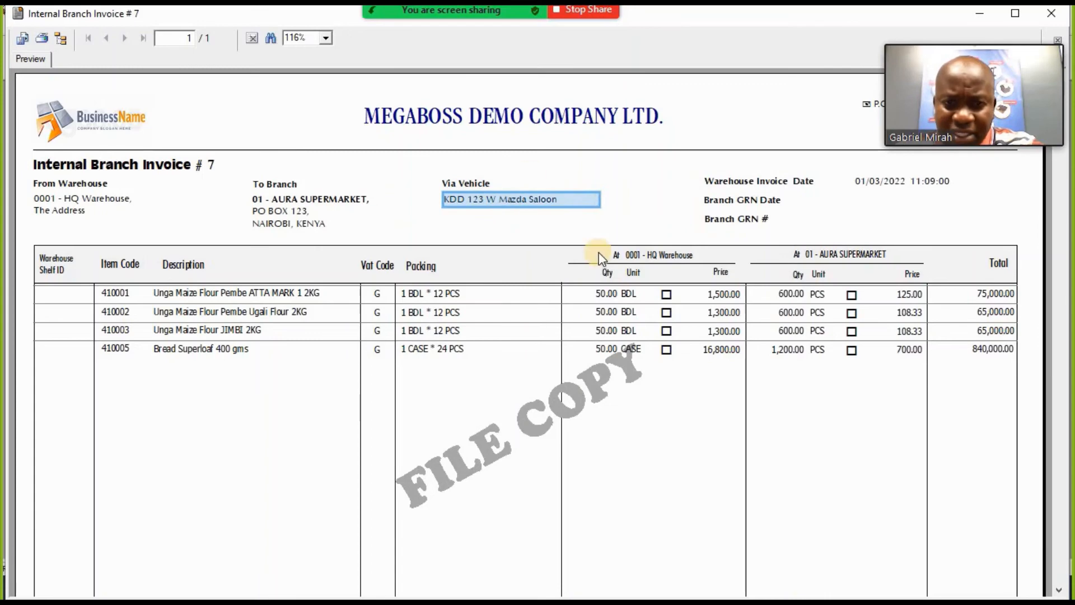
{"action": "left_click", "coordinate": [774, 178]}
{"action": "left_click", "coordinate": [759, 201]}
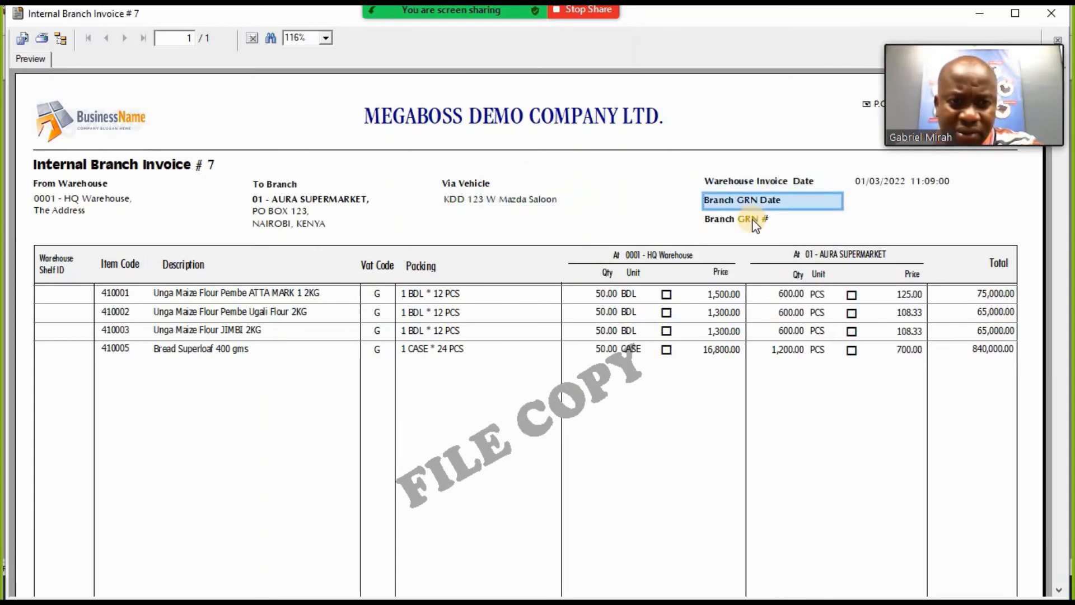
{"action": "left_click", "coordinate": [752, 220]}
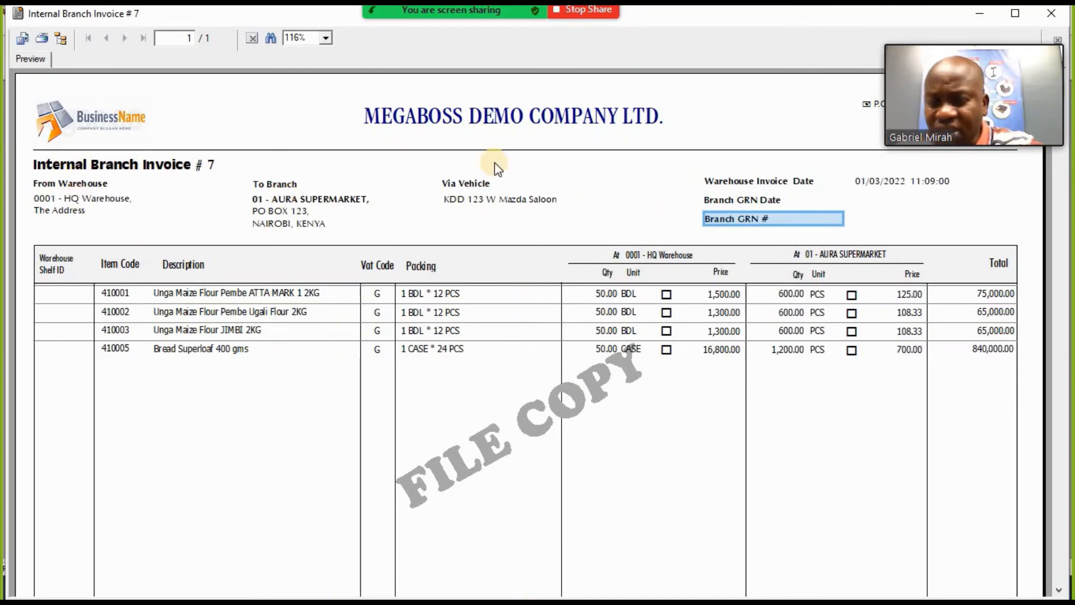
Close invoice 7's preview and glance at the On Transit invoice list.
{"action": "left_click", "coordinate": [1055, 16]}
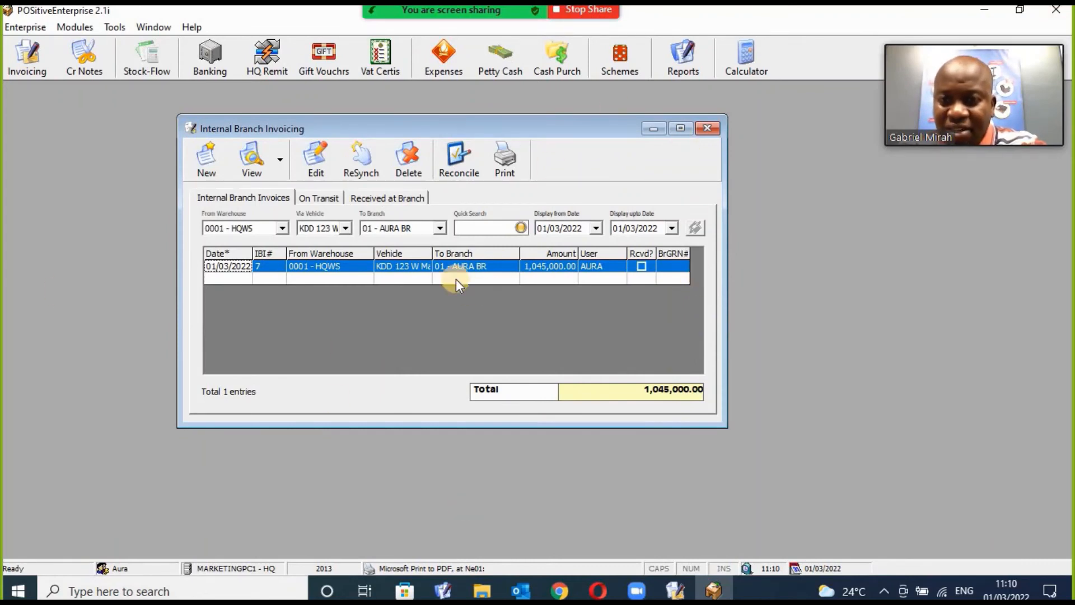
{"action": "left_click", "coordinate": [337, 203]}
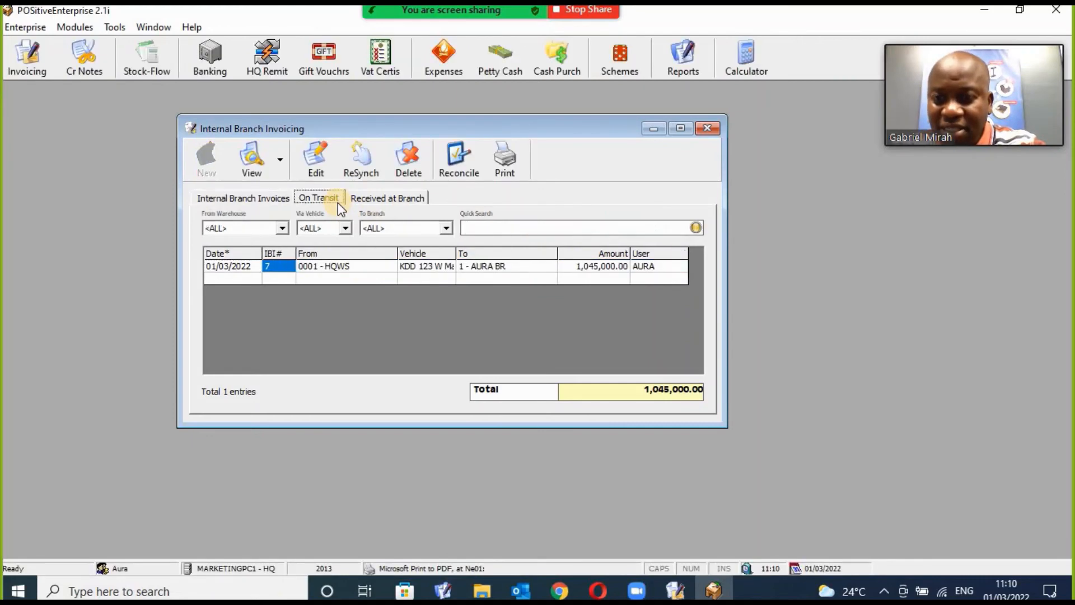
{"action": "left_click", "coordinate": [277, 200]}
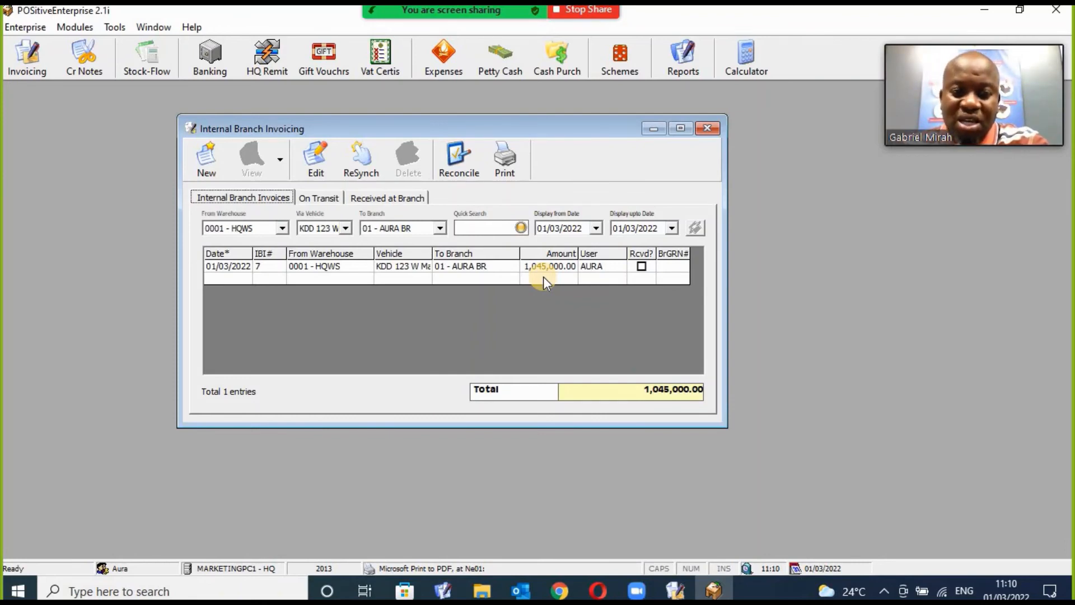
Preview on-transit invoice 7's lines: ATTA MARK, Ugali Flour, JIMBI maize flour, Bread Superloaf.
{"action": "left_click", "coordinate": [331, 199]}
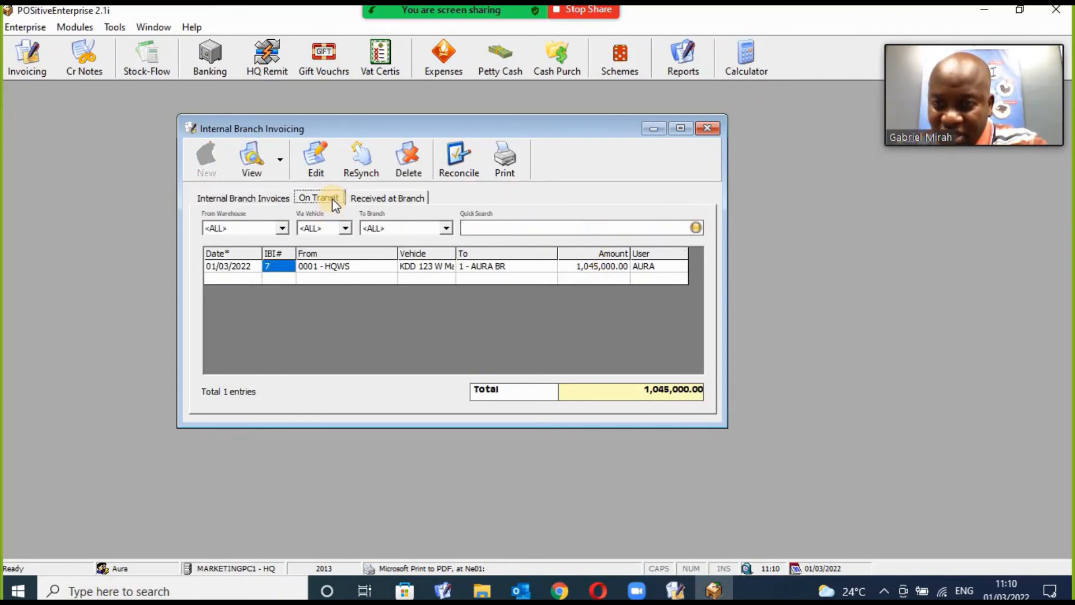
{"action": "left_click", "coordinate": [370, 268]}
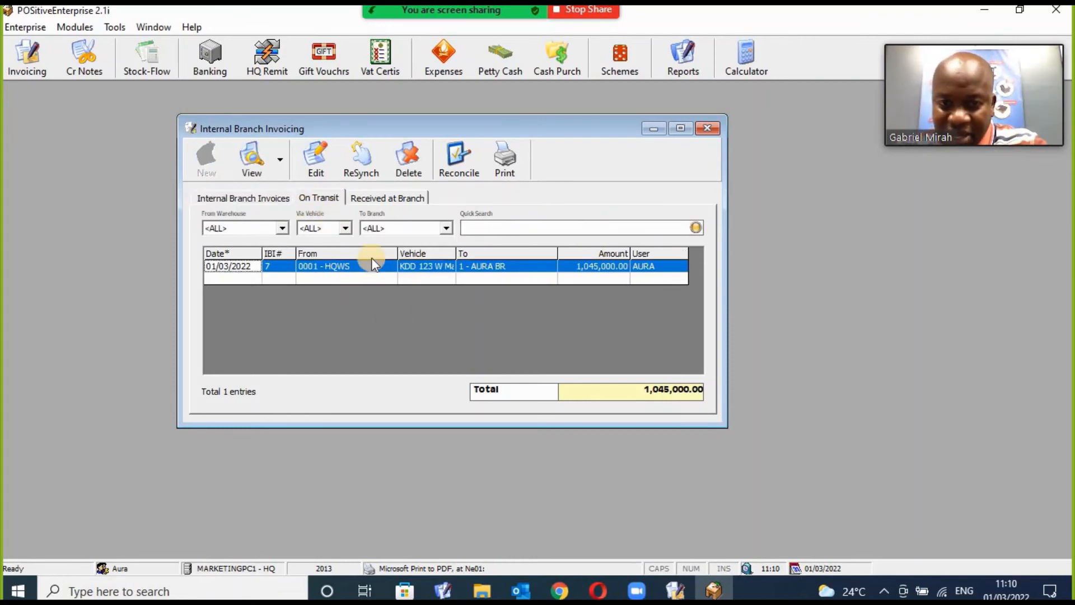
{"action": "left_click", "coordinate": [252, 163]}
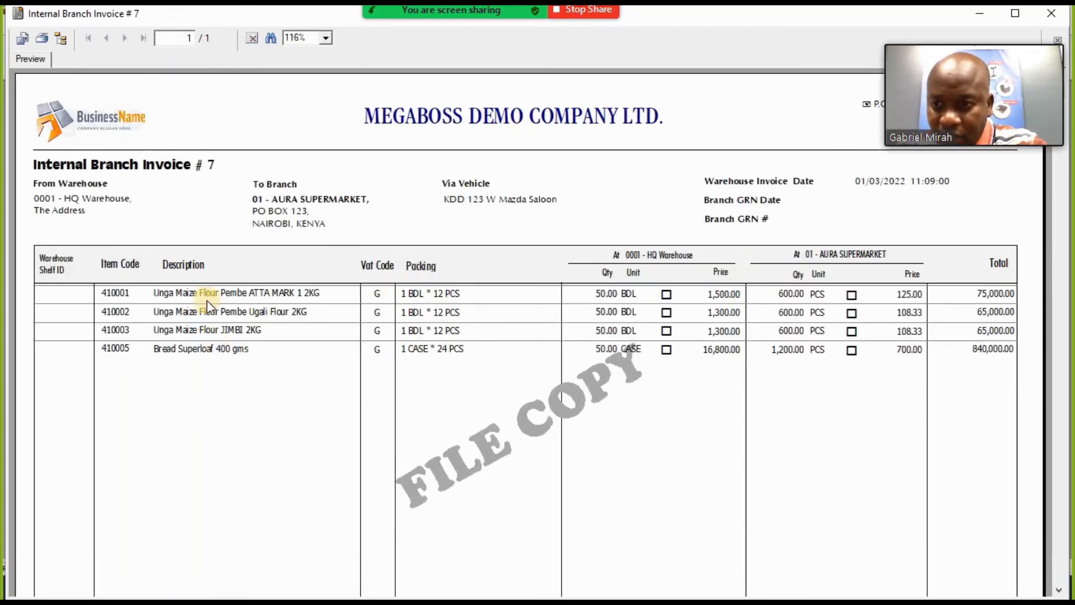
{"action": "left_click", "coordinate": [210, 294]}
{"action": "left_click", "coordinate": [209, 311]}
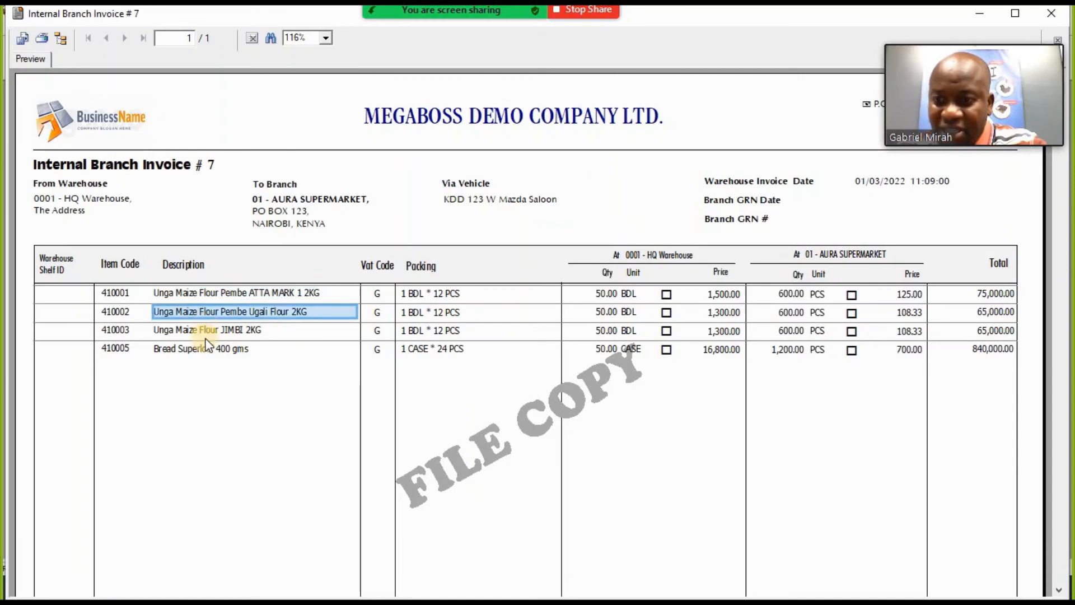
{"action": "left_click", "coordinate": [232, 331]}
{"action": "left_click", "coordinate": [233, 349]}
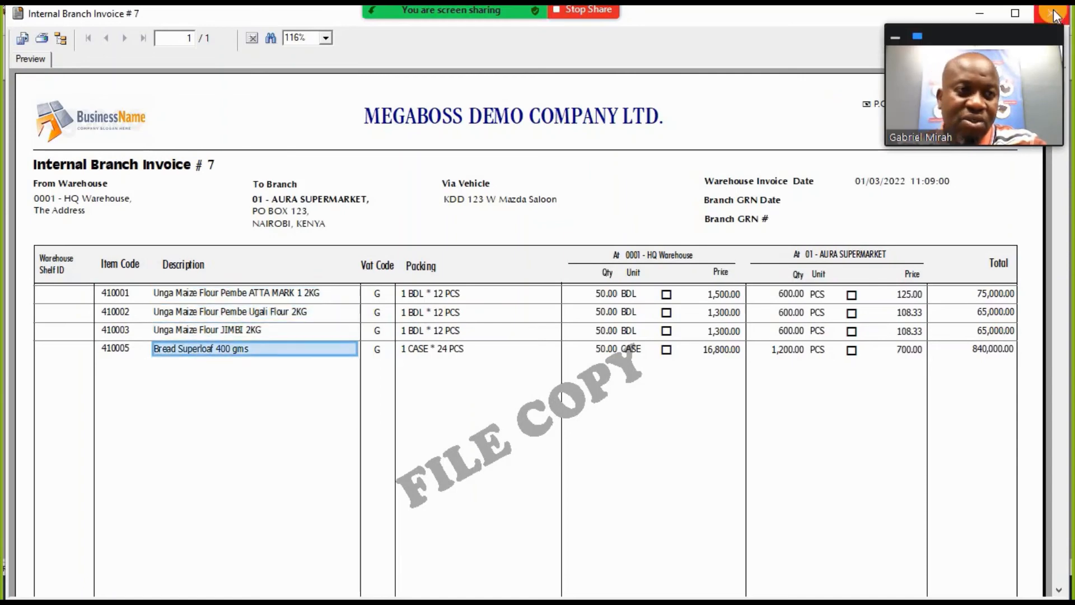
{"action": "key", "text": "Escape"}
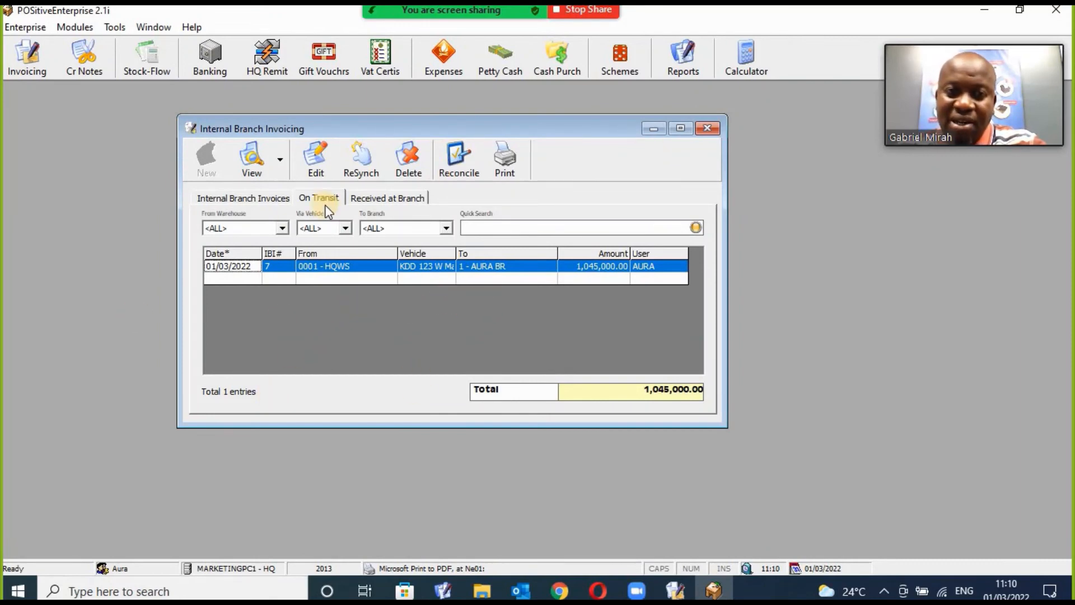
{"action": "left_click", "coordinate": [267, 198]}
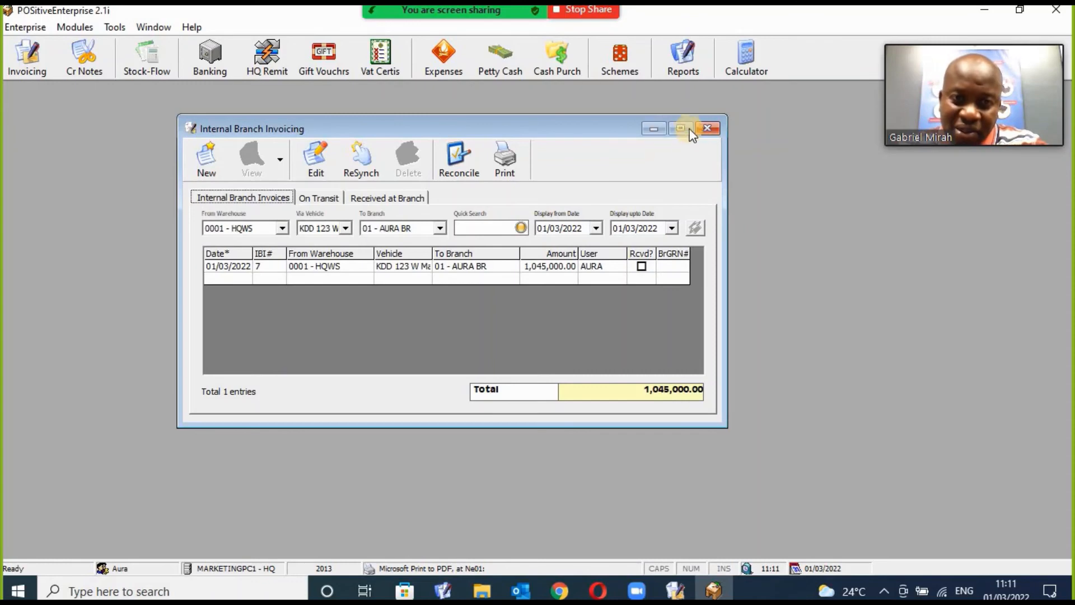
Close branch invoicing, minimize Enterprise, and connect to 02 - Supermarket's AURA SUPERMARKET back office.
{"action": "left_click", "coordinate": [709, 129]}
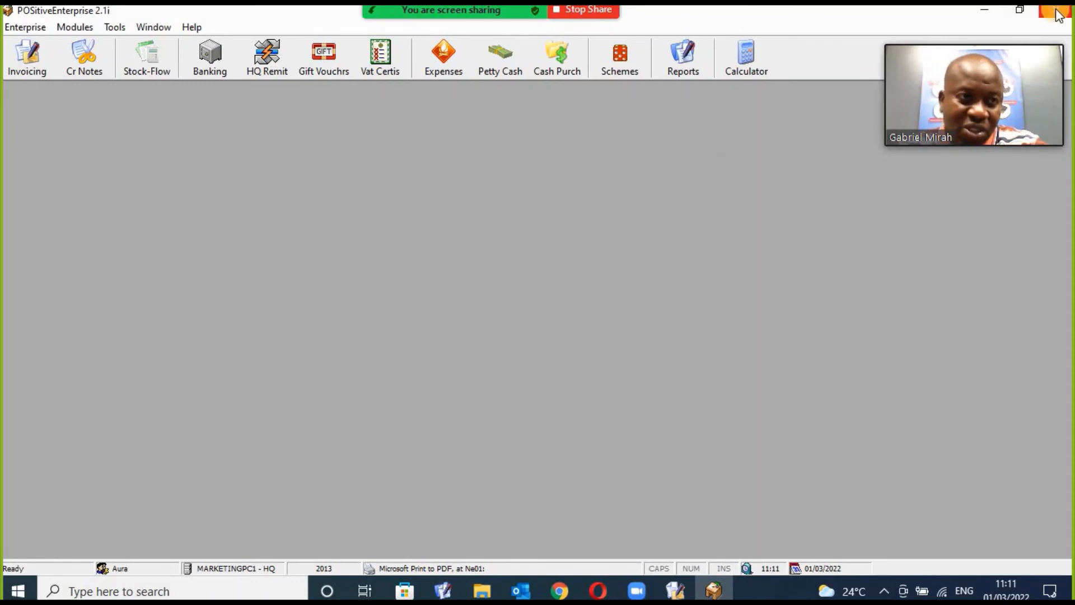
{"action": "left_click", "coordinate": [984, 10]}
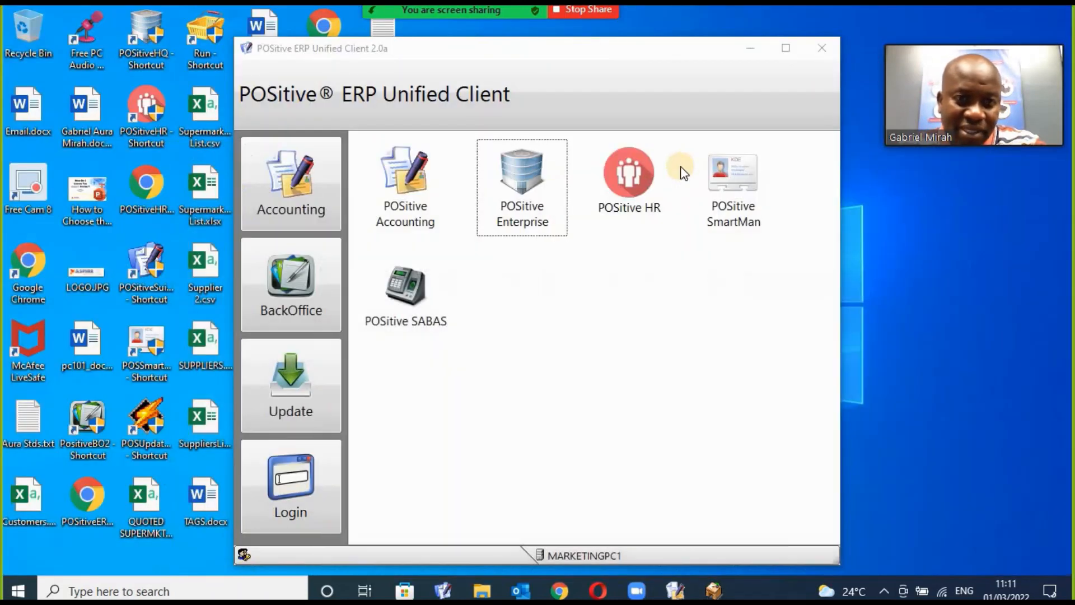
{"action": "left_click", "coordinate": [262, 284]}
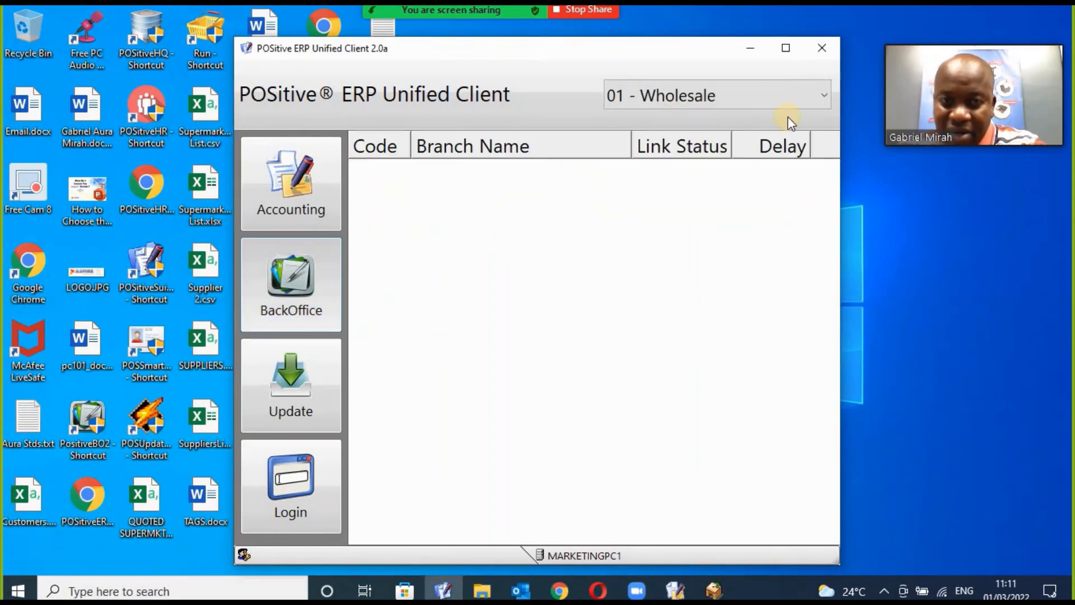
{"action": "left_click", "coordinate": [812, 96]}
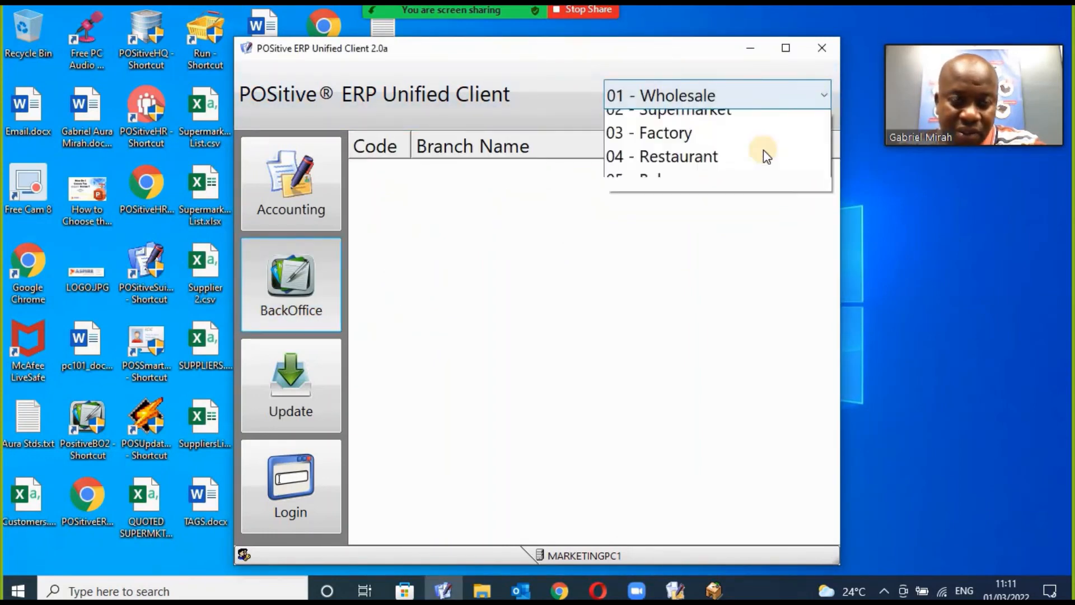
{"action": "left_click", "coordinate": [706, 172]}
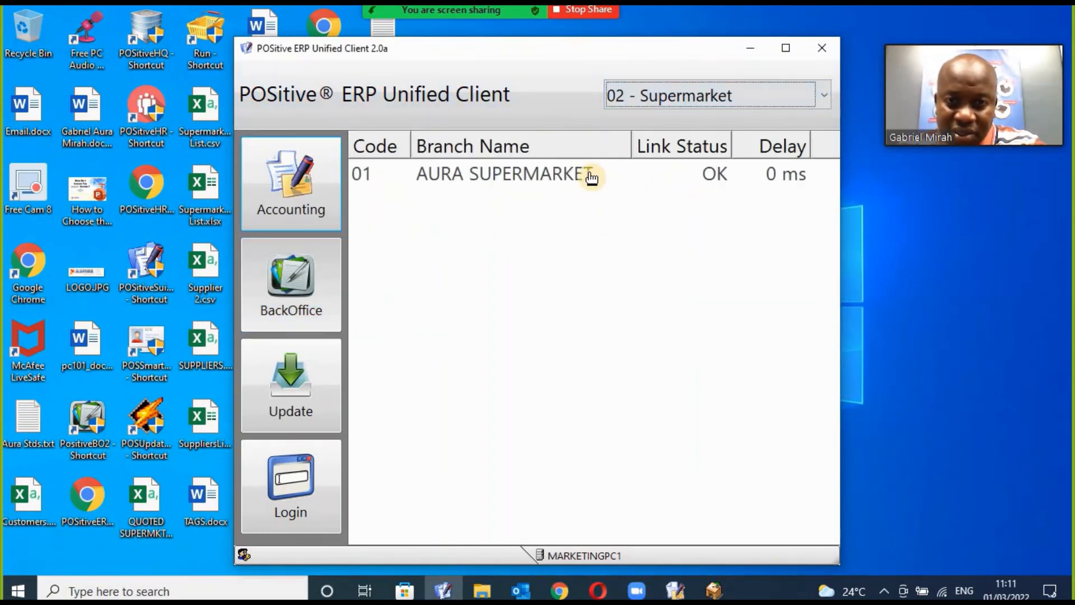
{"action": "left_click", "coordinate": [592, 177]}
{"action": "double_click", "coordinate": [592, 177]}
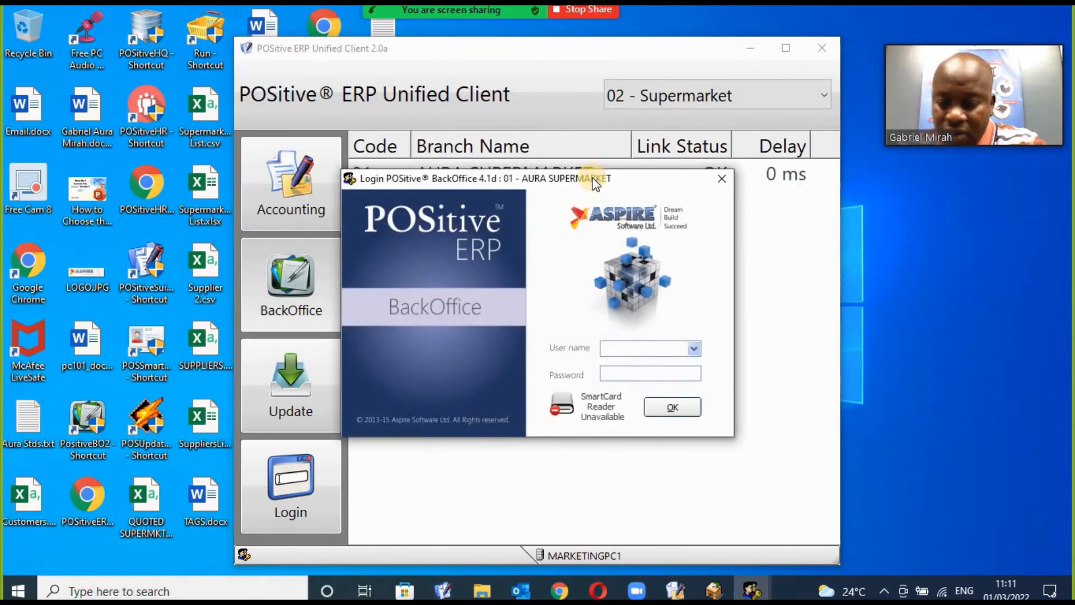
Log in to BackOffice with the user name and password, choosing financial period 2021.
{"action": "type", "text": "aura"}
{"action": "key", "text": "Tab"}
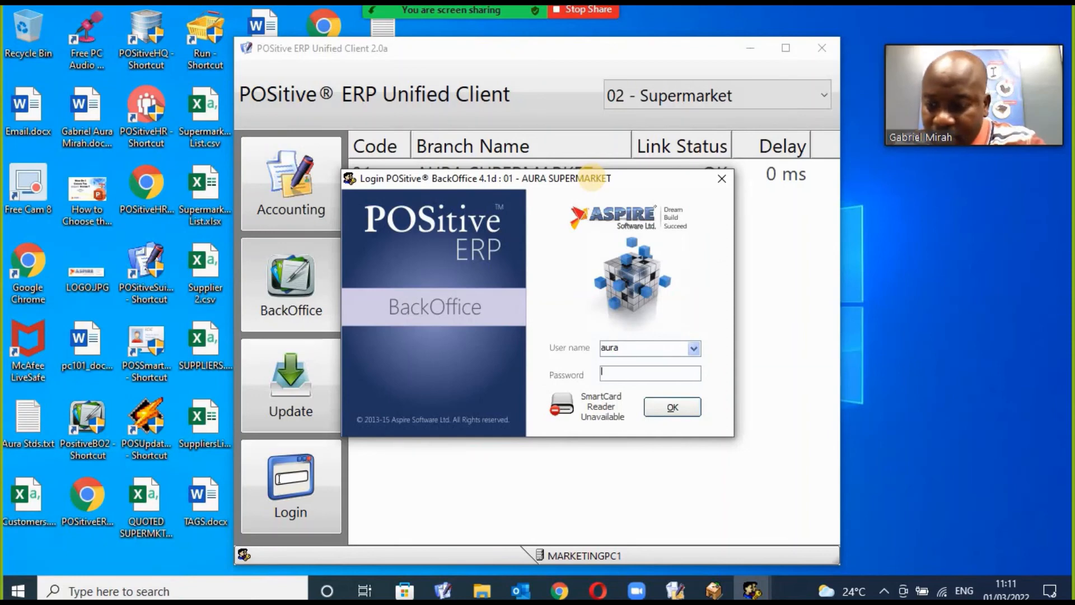
{"action": "type", "text": "••••"}
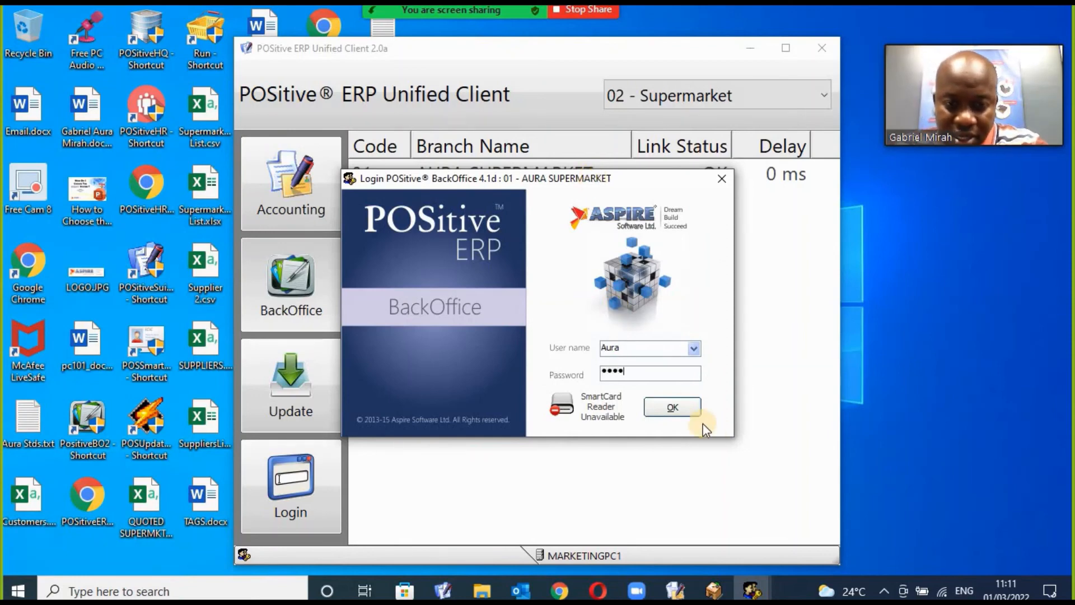
{"action": "left_click", "coordinate": [684, 409]}
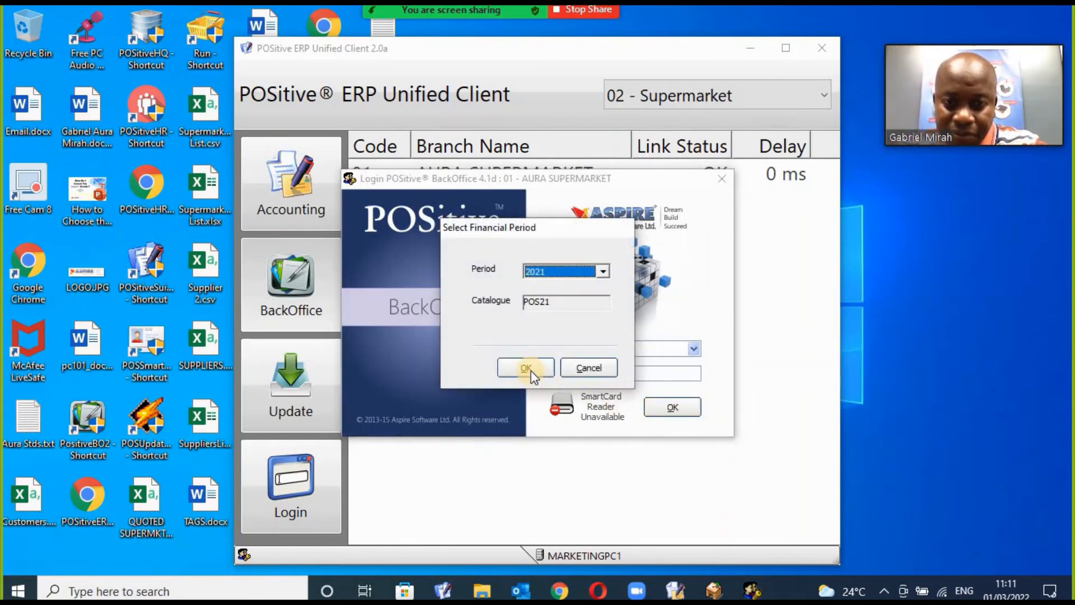
{"action": "left_click", "coordinate": [531, 370]}
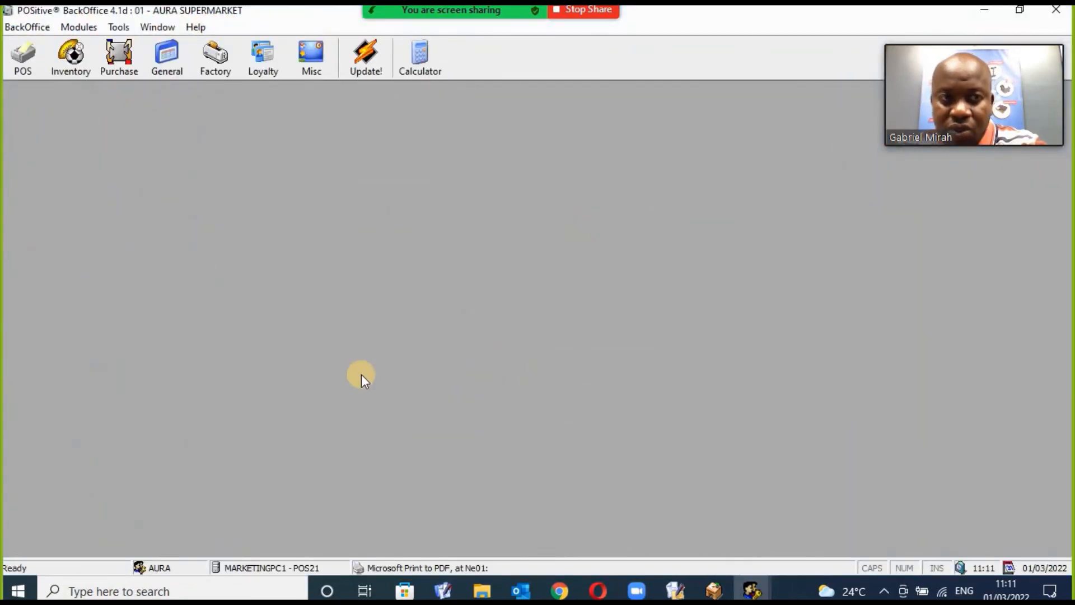
In Branch Purchase Centre's On Transit tab, select IBI 7 from HQWS for 1,045,000.00.
{"action": "left_click", "coordinate": [116, 59]}
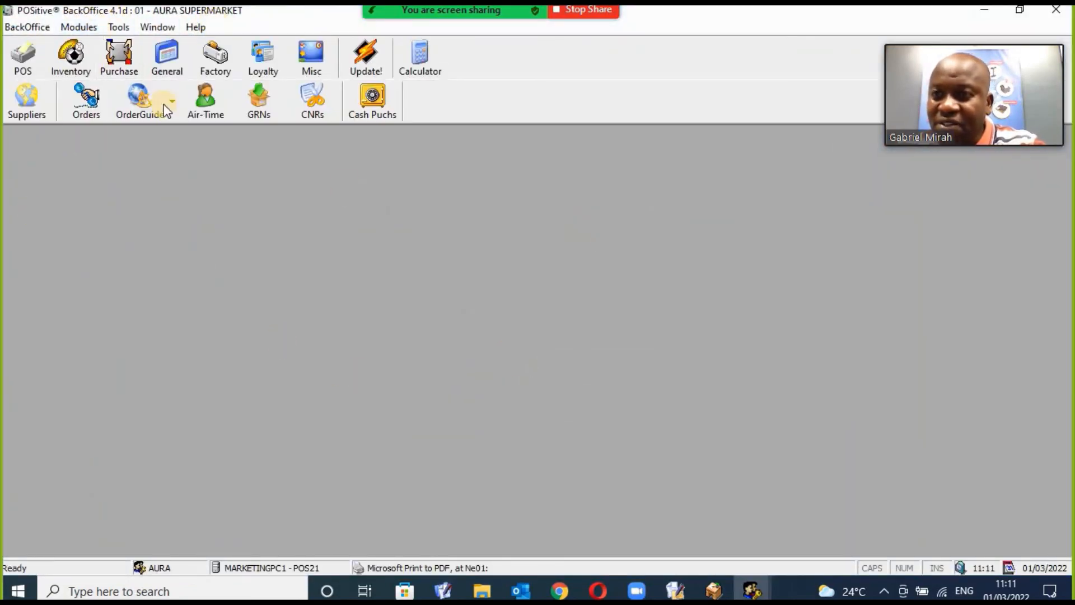
{"action": "left_click", "coordinate": [266, 100]}
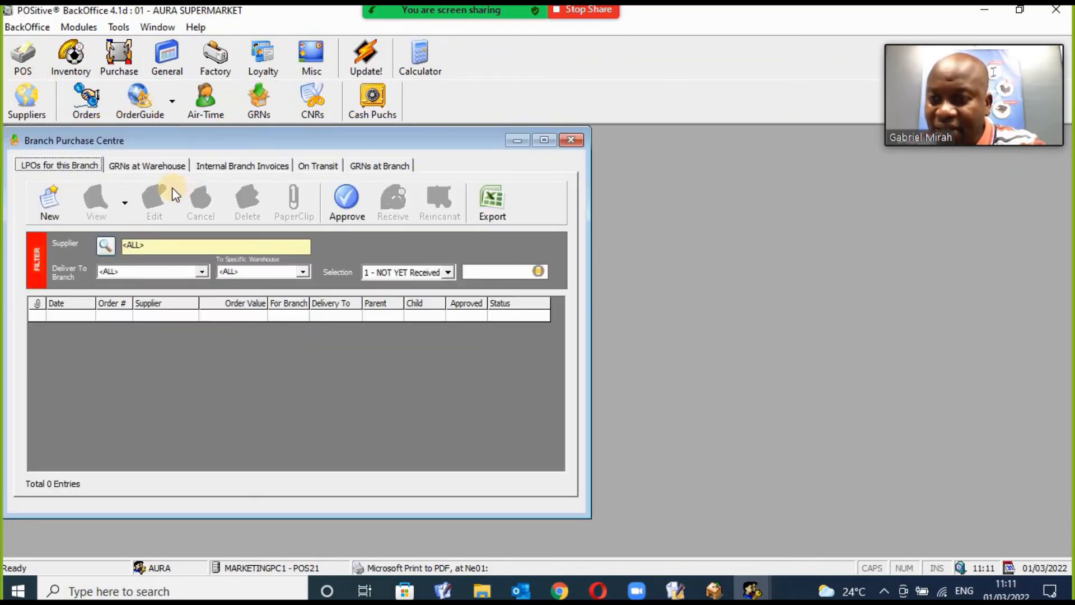
{"action": "left_click", "coordinate": [335, 170]}
{"action": "left_click_drag", "start_coordinate": [434, 142], "coordinate": [575, 154]}
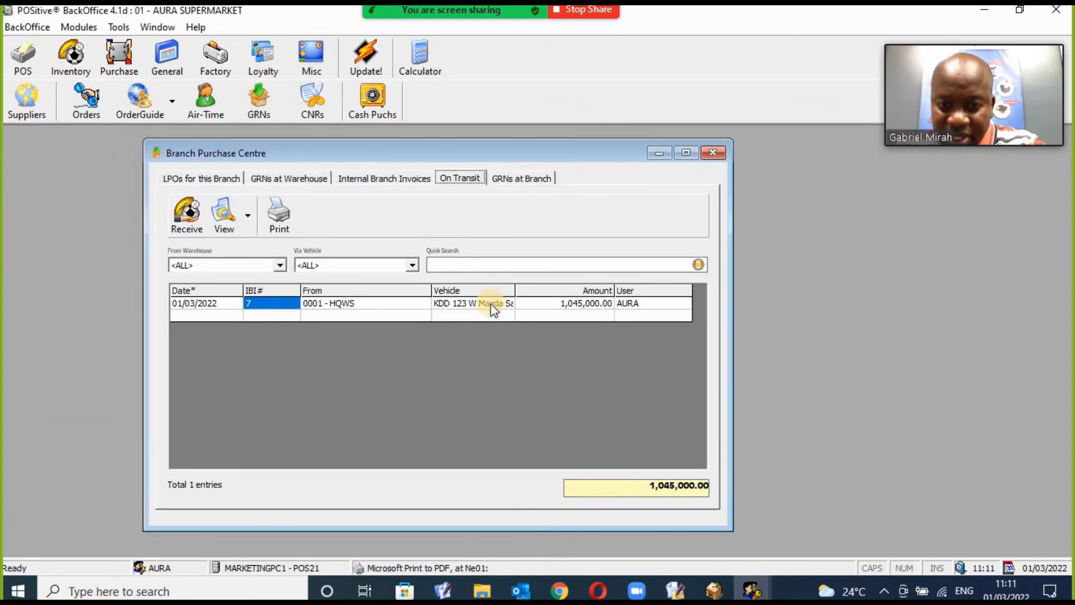
{"action": "left_click", "coordinate": [335, 307]}
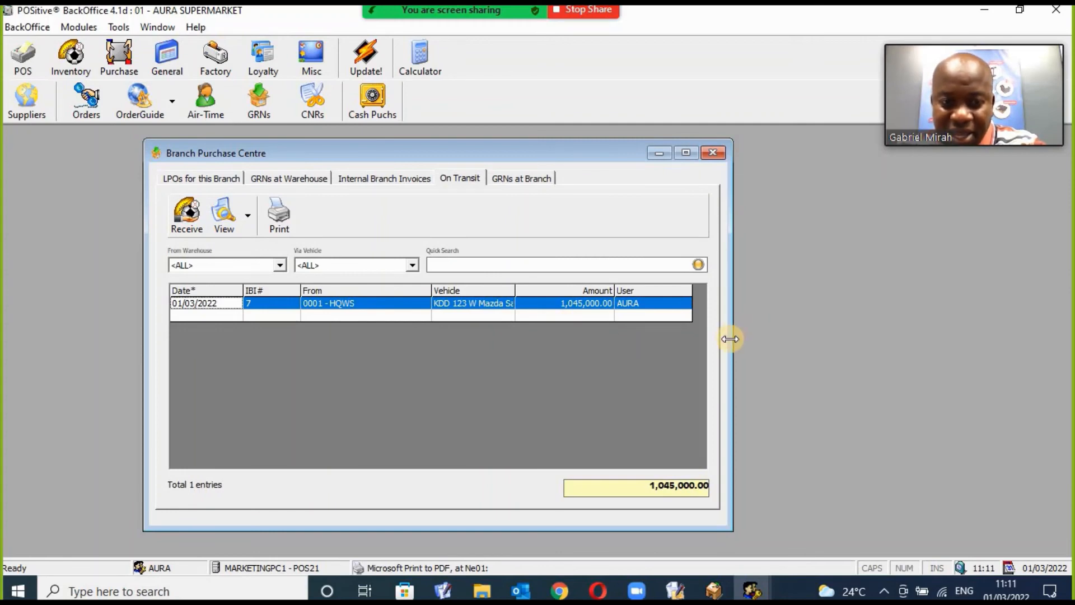
{"action": "left_click_drag", "start_coordinate": [733, 335], "coordinate": [828, 322]}
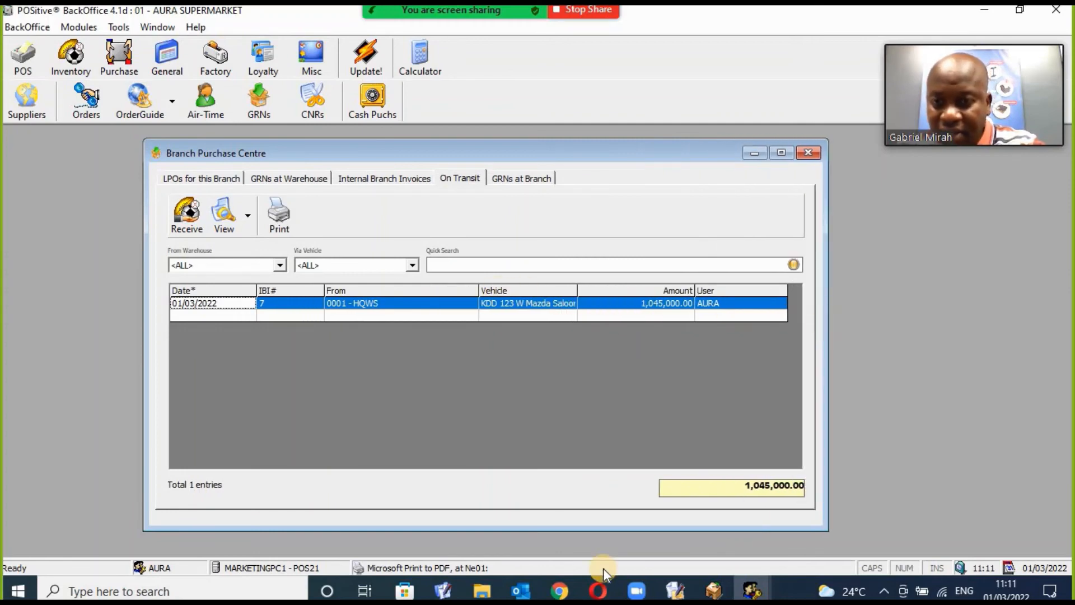
{"action": "left_click", "coordinate": [702, 583]}
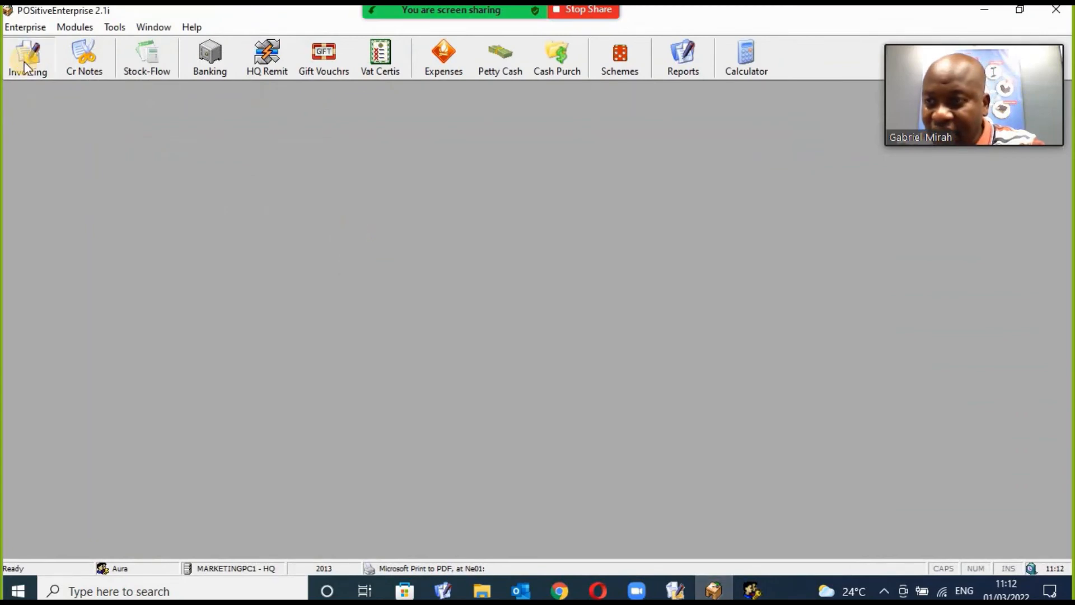
Select unreceived IBI 7 to AURA BR in Enterprise's Invoicing list, then return to BackOffice.
{"action": "left_click", "coordinate": [25, 67]}
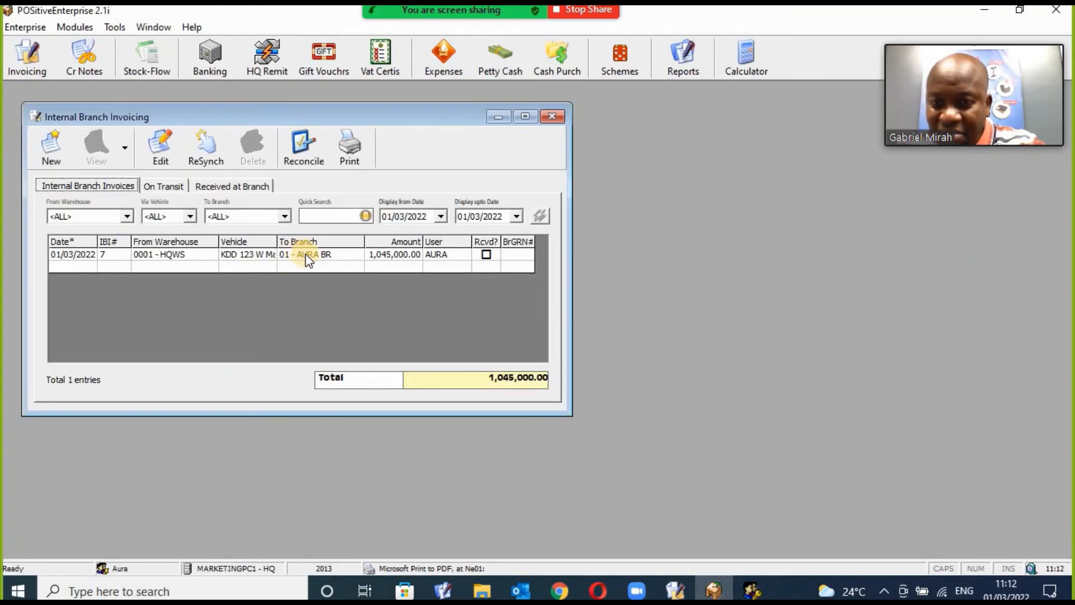
{"action": "left_click", "coordinate": [307, 257]}
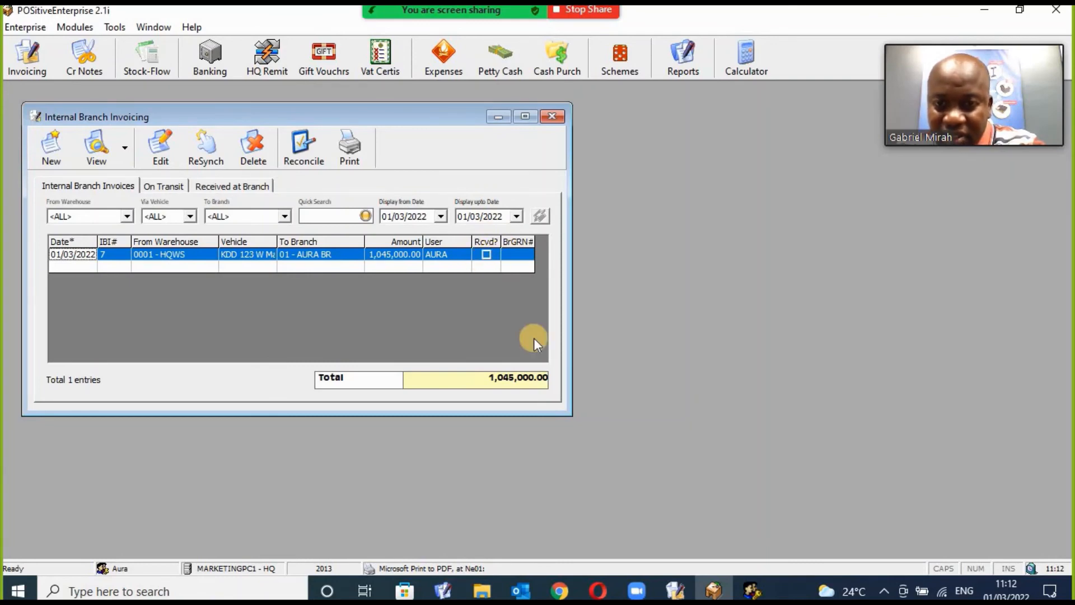
{"action": "left_click", "coordinate": [752, 591]}
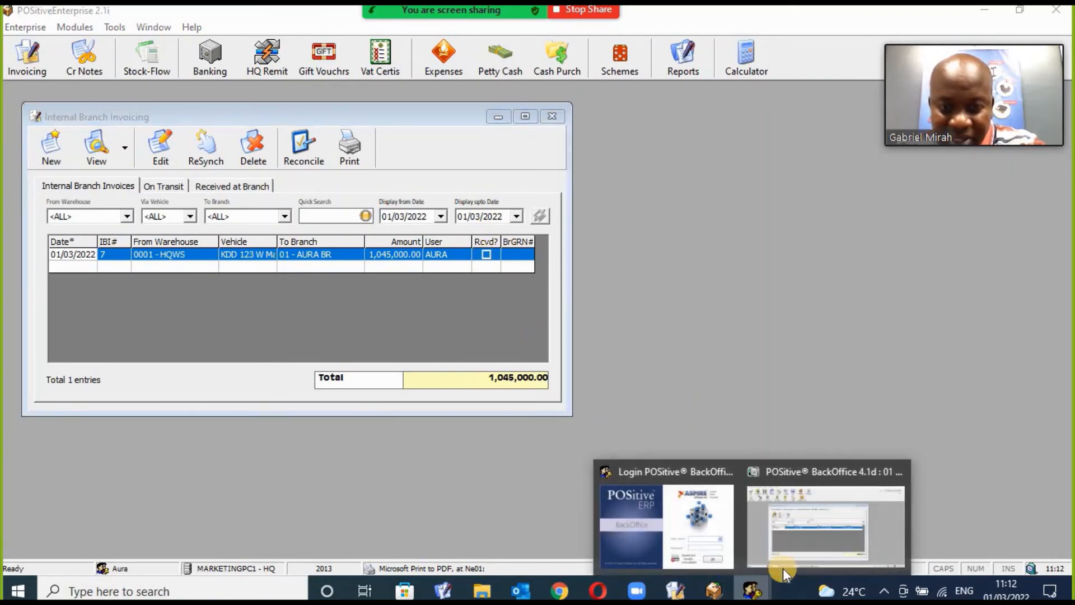
{"action": "left_click", "coordinate": [792, 553]}
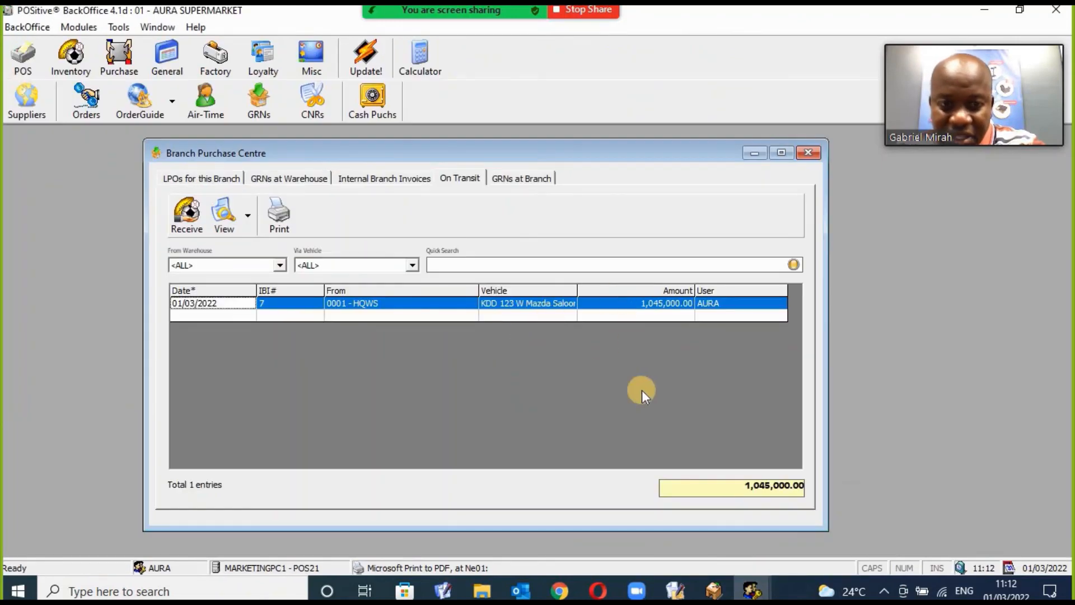
{"action": "left_click", "coordinate": [713, 591]}
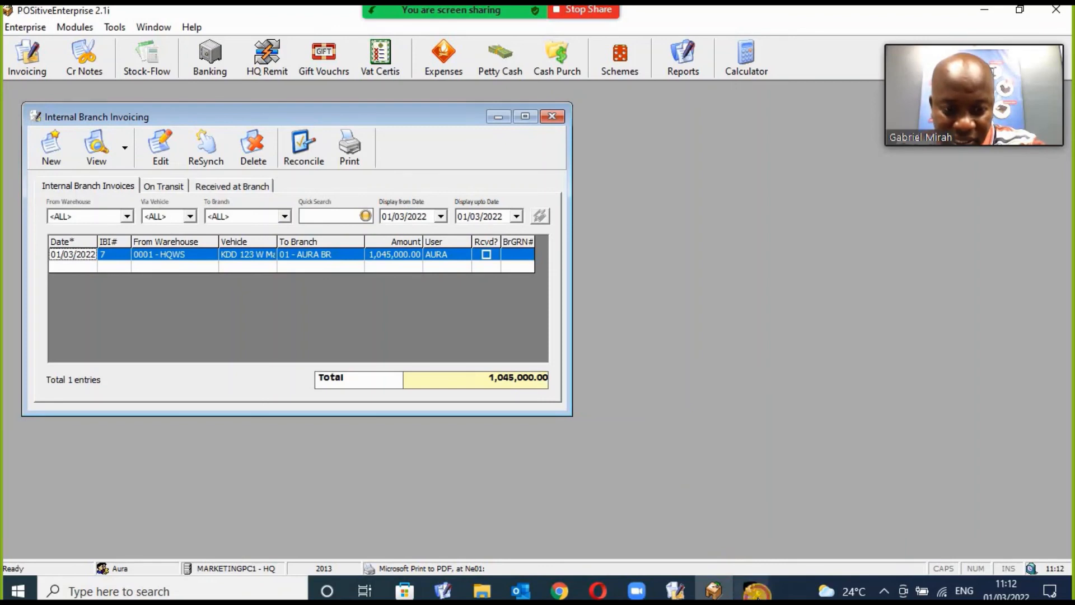
{"action": "left_click", "coordinate": [752, 590]}
{"action": "left_click", "coordinate": [805, 542]}
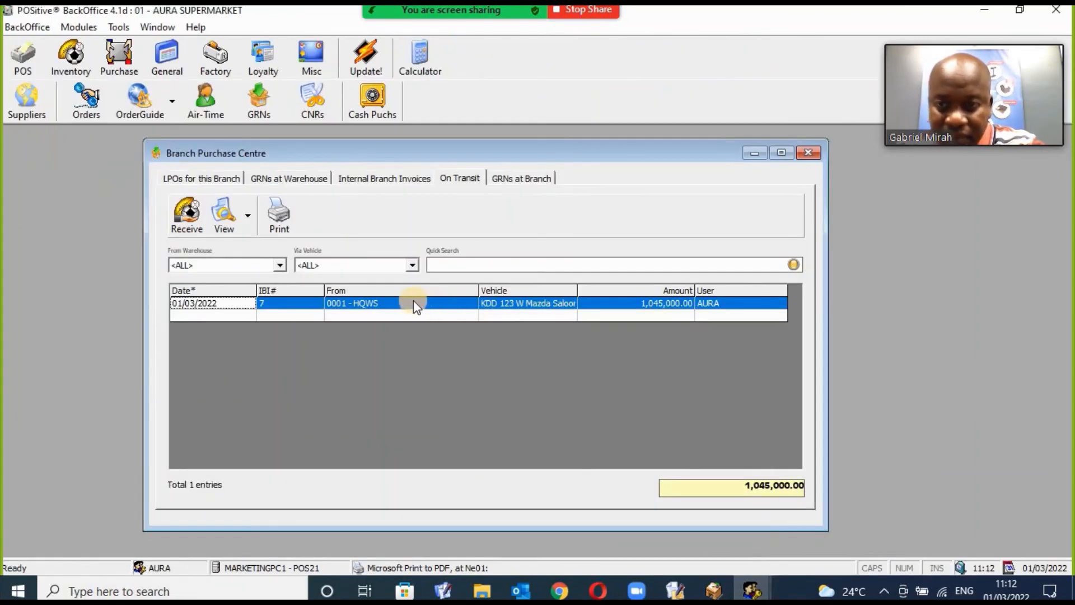
Auto-receive in-transit Internal Branch Invoice 7 at the branch, skipping the GRN printout.
{"action": "left_click", "coordinate": [187, 216]}
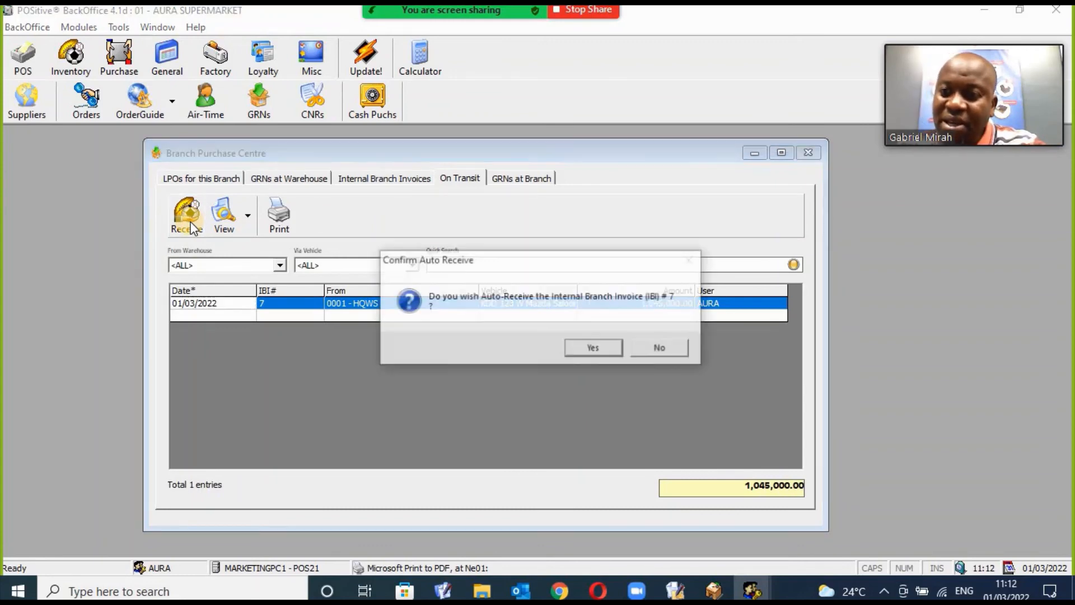
{"action": "left_click", "coordinate": [595, 348]}
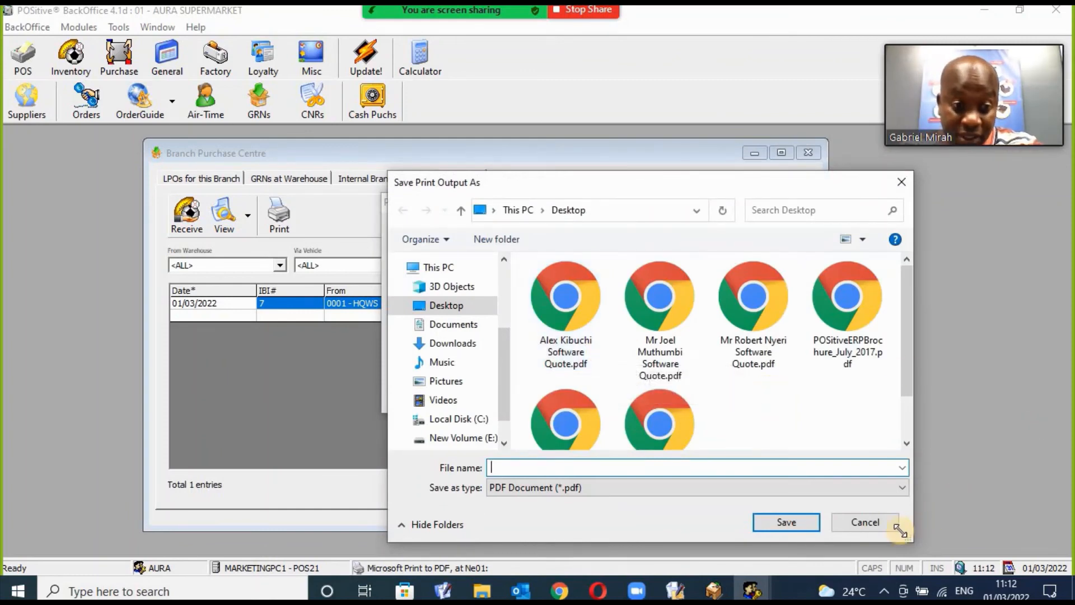
{"action": "left_click", "coordinate": [863, 520]}
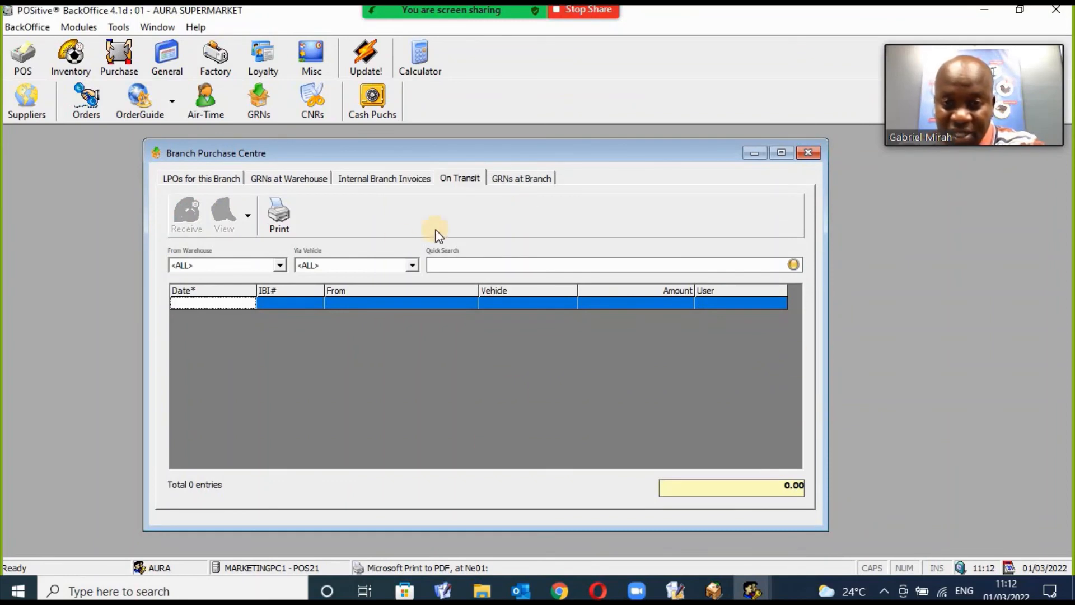
Confirm the in-transit list is empty, close Branch Purchase Centre and return to POSitiveEnterprise.
{"action": "left_click", "coordinate": [227, 181]}
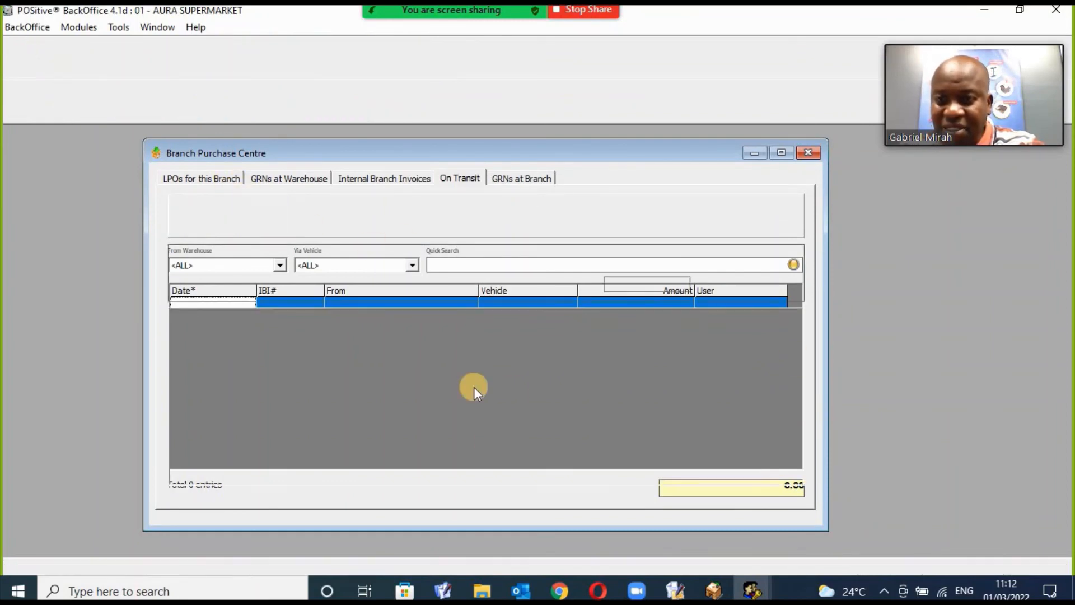
{"action": "left_click", "coordinate": [457, 178]}
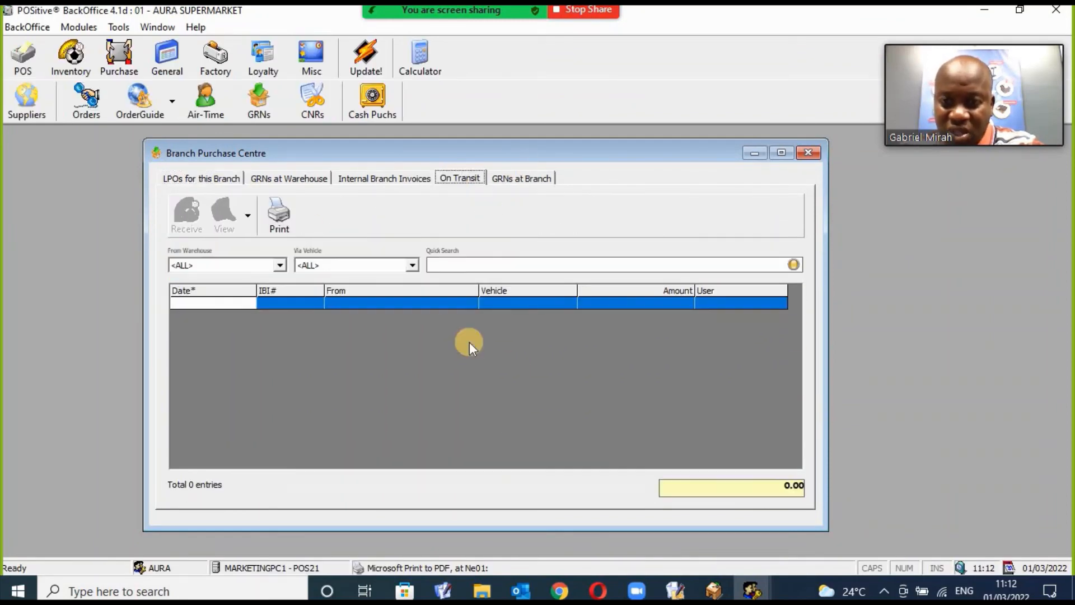
{"action": "left_click", "coordinate": [808, 152]}
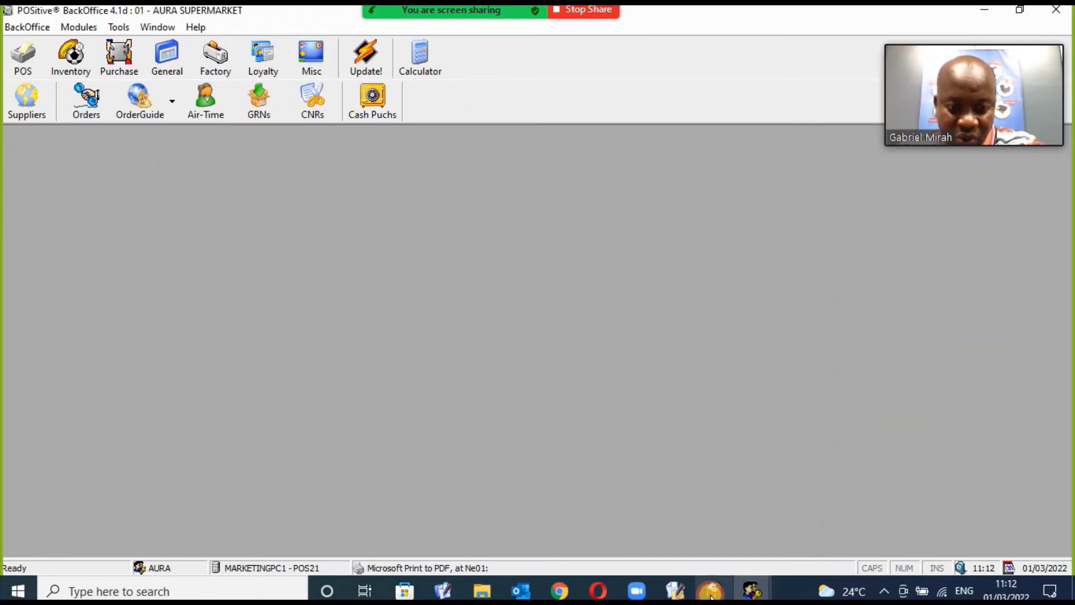
{"action": "left_click", "coordinate": [714, 590]}
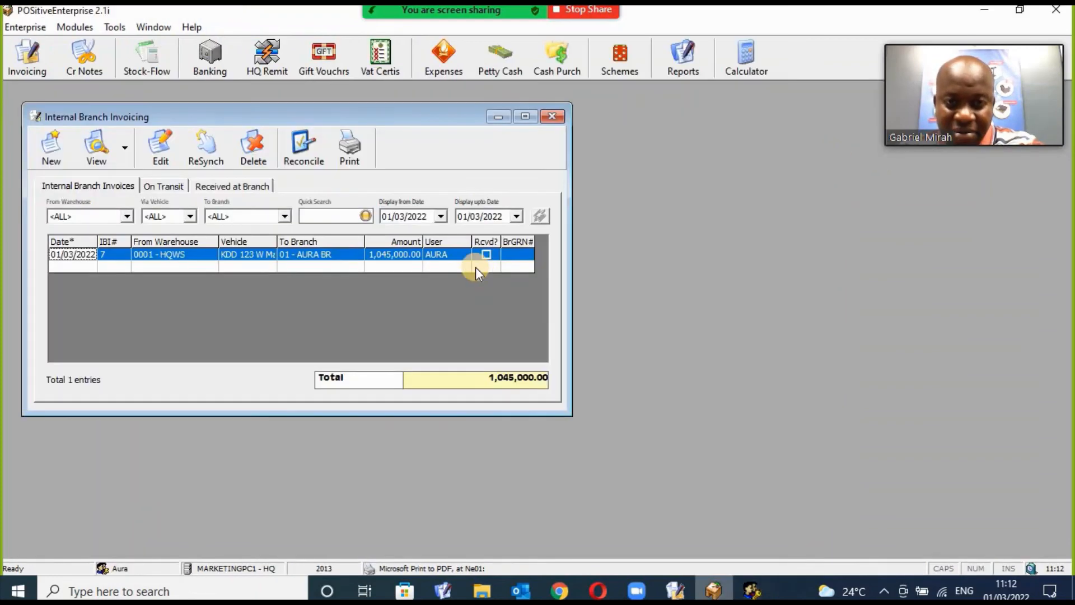
Reopen the Internal Branch Invoicing list and select IBI 7, now received with GRN 7.
{"action": "left_click", "coordinate": [550, 117]}
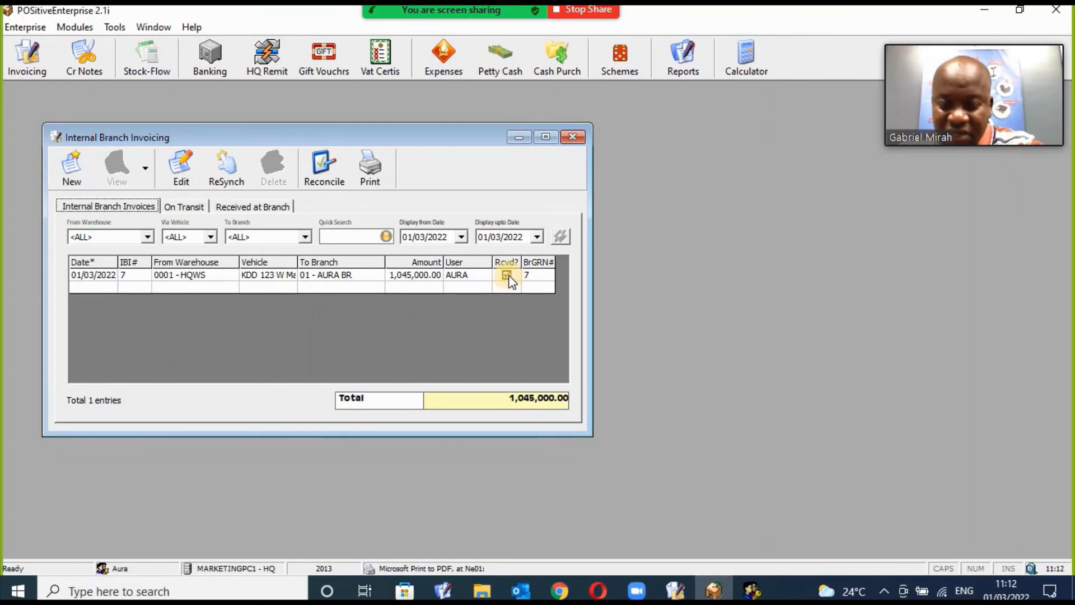
{"action": "left_click", "coordinate": [508, 276]}
{"action": "left_click", "coordinate": [436, 278]}
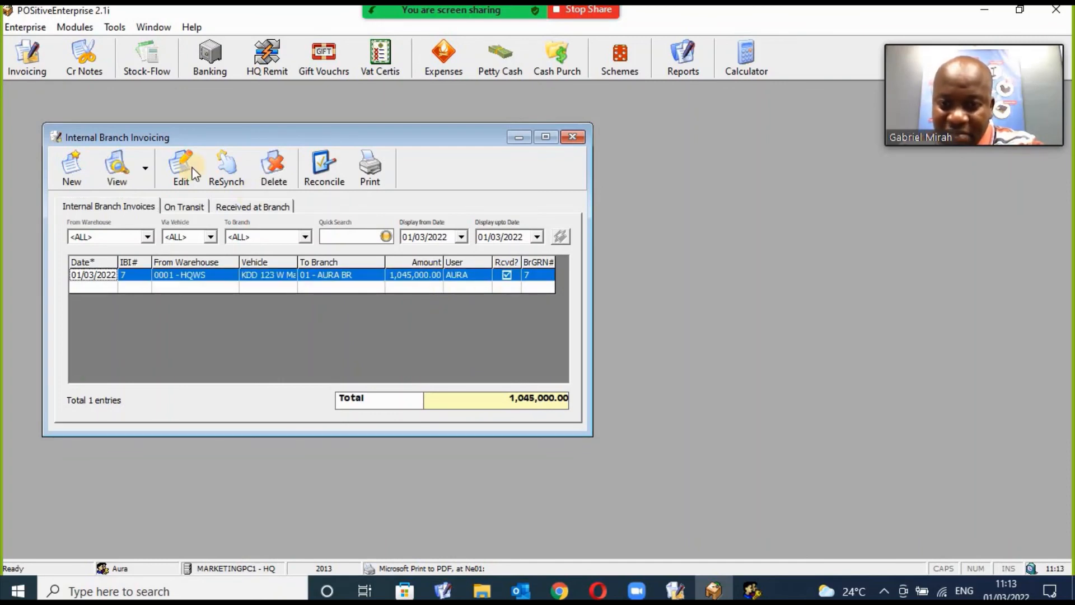
Preview invoice 7, reviewing the prepared-by signature, then close the preview.
{"action": "left_click", "coordinate": [119, 171]}
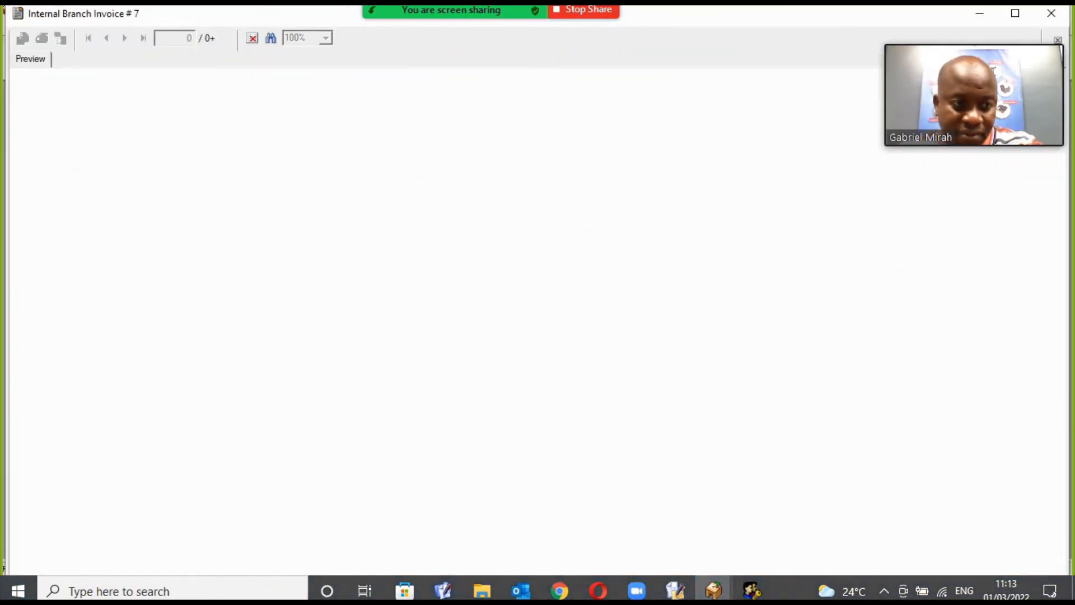
{"action": "scroll", "coordinate": [1067, 546], "scroll_direction": "down", "scroll_amount": 3}
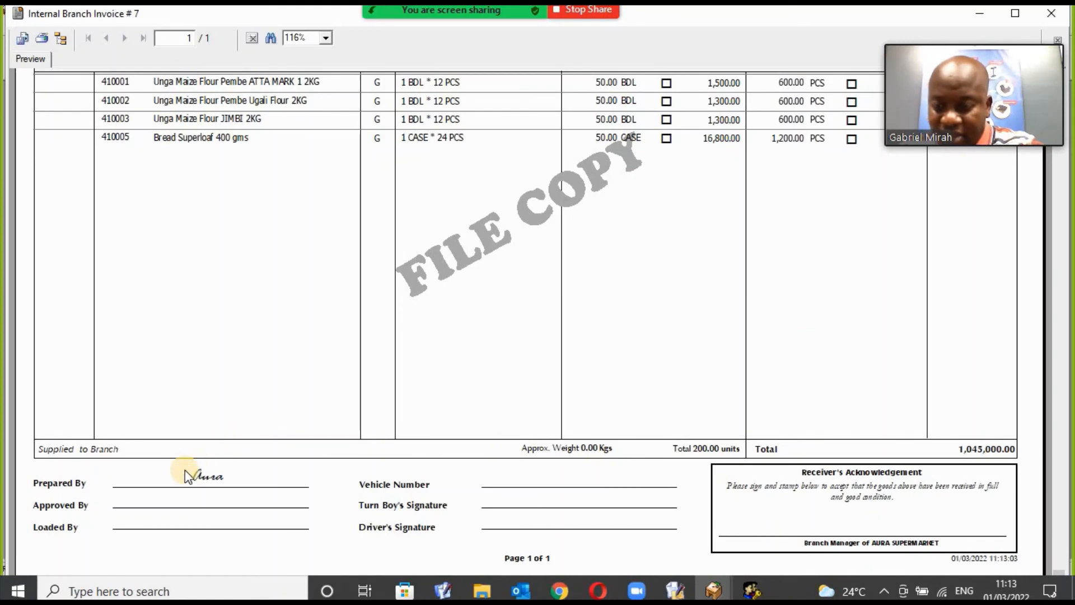
{"action": "left_click", "coordinate": [205, 481]}
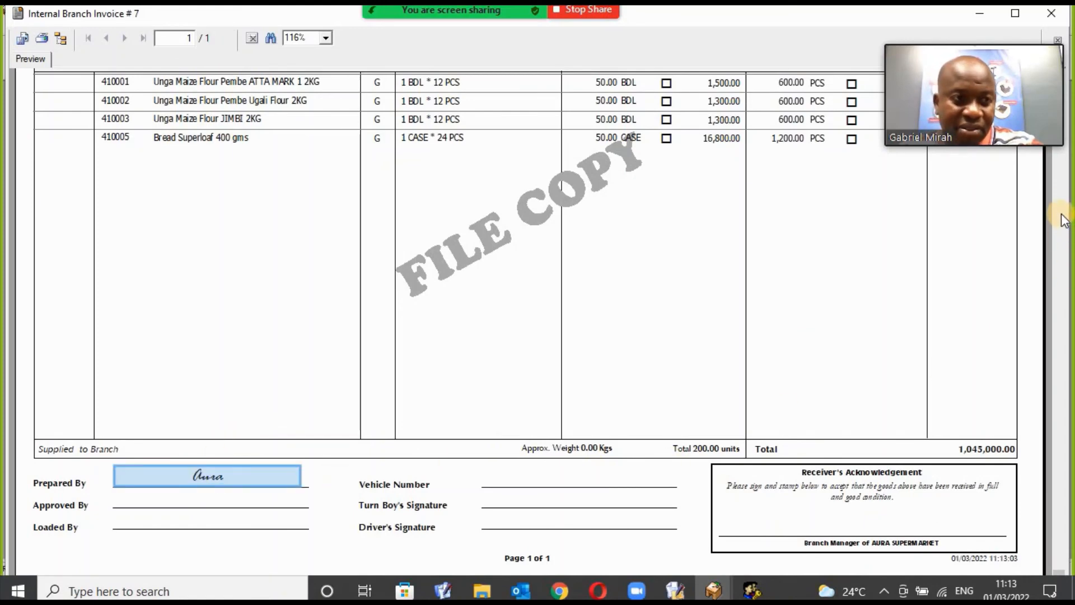
{"action": "scroll", "coordinate": [1060, 201], "scroll_direction": "up", "scroll_amount": 3}
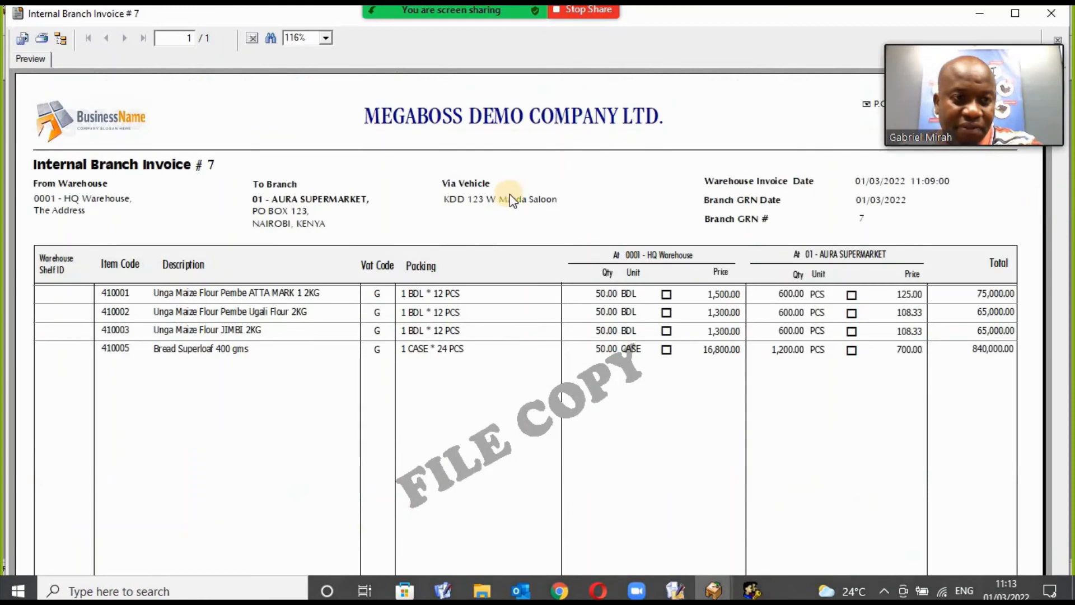
{"action": "left_click", "coordinate": [1053, 15]}
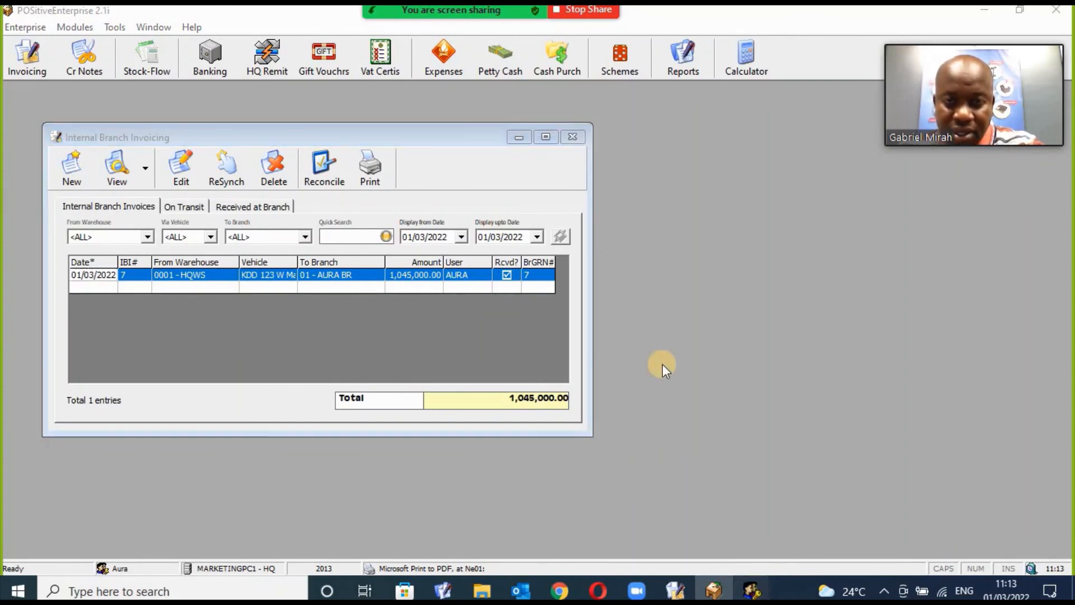
Bring the POSitive BackOffice 4.1d window to the front from the taskbar.
{"action": "mouse_move", "coordinate": [752, 591]}
{"action": "left_click", "coordinate": [818, 526]}
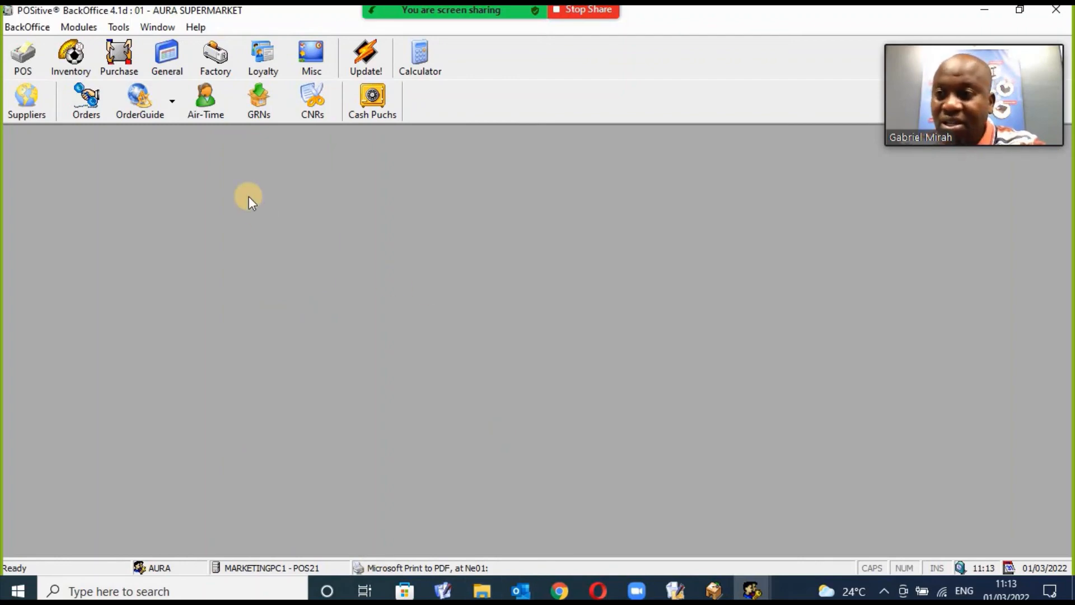
Open the Stock Controller under Inventory and look up item code 410001.
{"action": "left_click", "coordinate": [70, 53]}
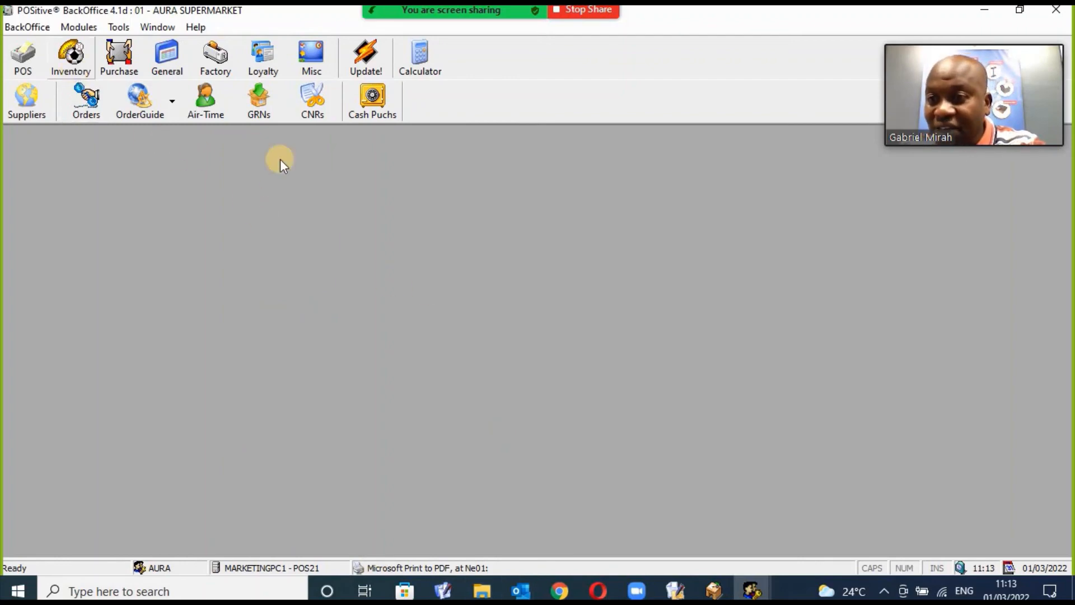
{"action": "left_click", "coordinate": [442, 101]}
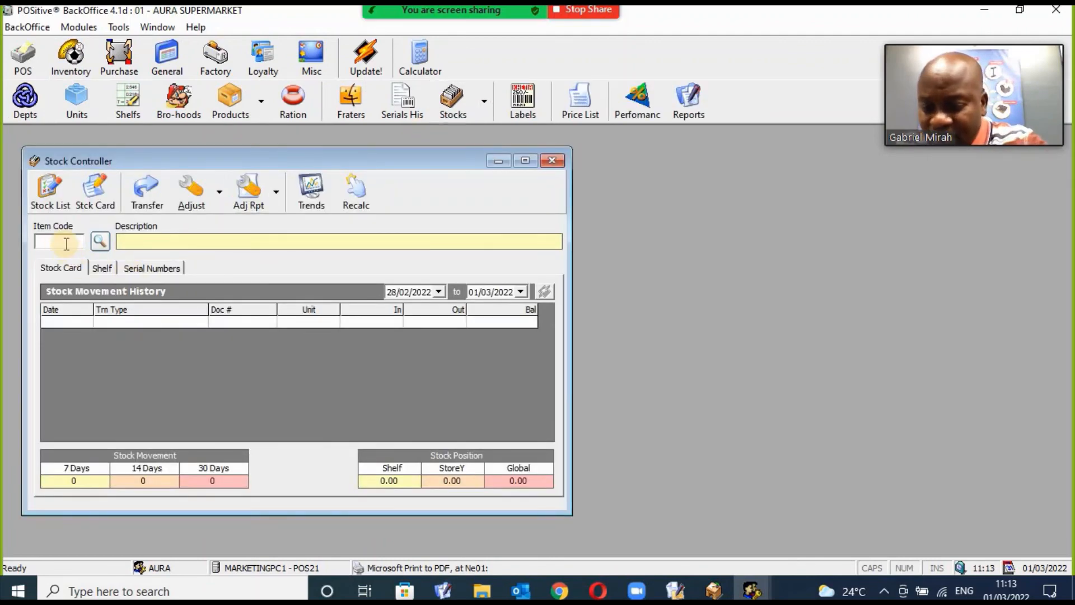
{"action": "type", "text": "41"}
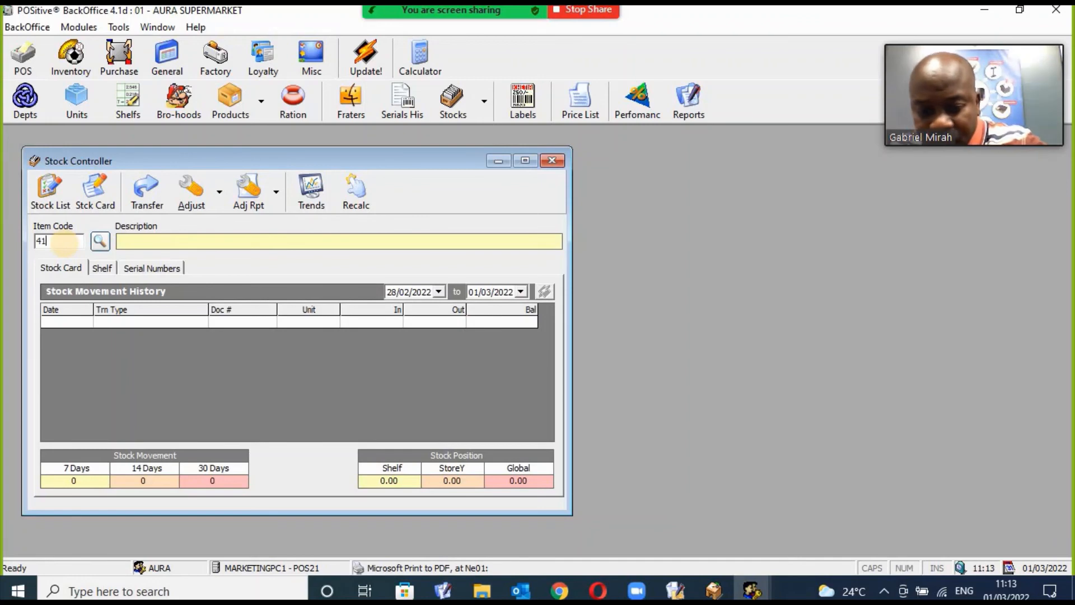
{"action": "type", "text": "00"}
{"action": "key", "text": "Return"}
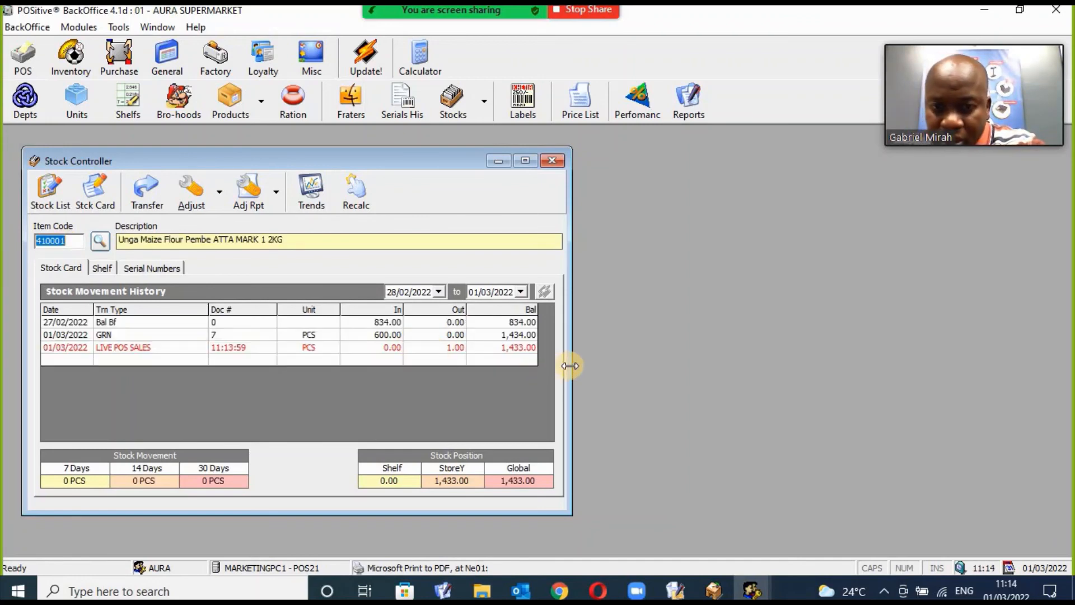
Widen the stock card and highlight GRN 7 adding 600 and the 1,433.00 balance after POS sales.
{"action": "left_click_drag", "start_coordinate": [569, 365], "coordinate": [695, 359]}
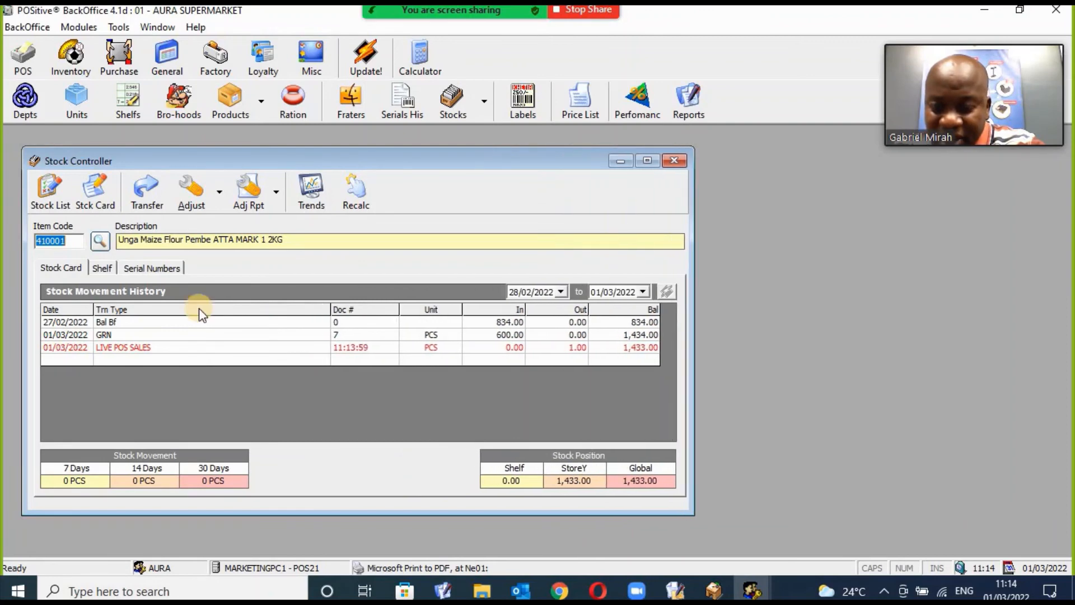
{"action": "left_click", "coordinate": [155, 336]}
{"action": "left_click", "coordinate": [485, 337]}
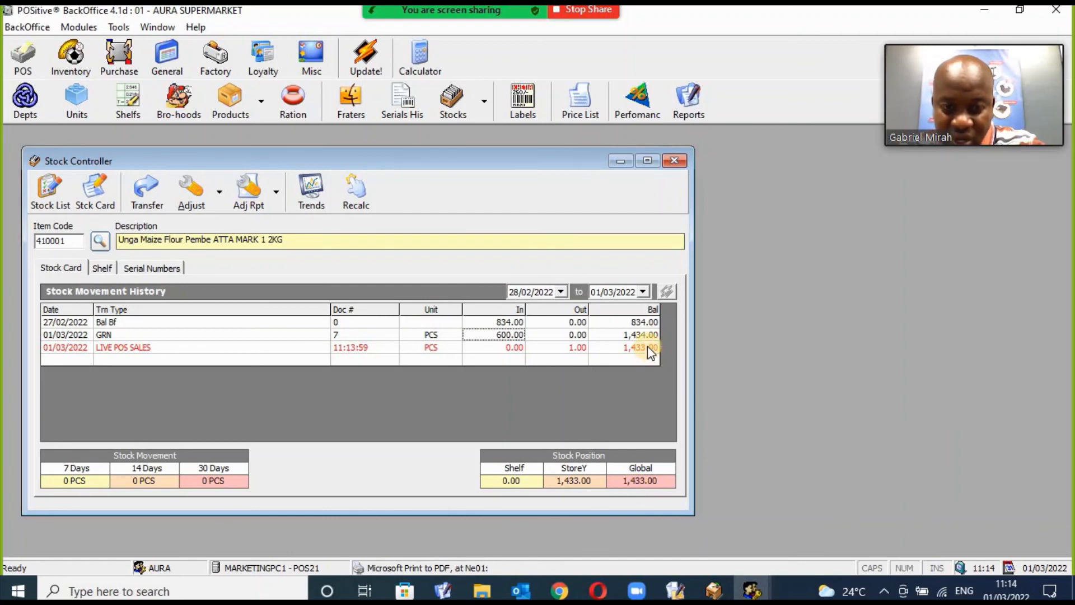
{"action": "left_click", "coordinate": [237, 348]}
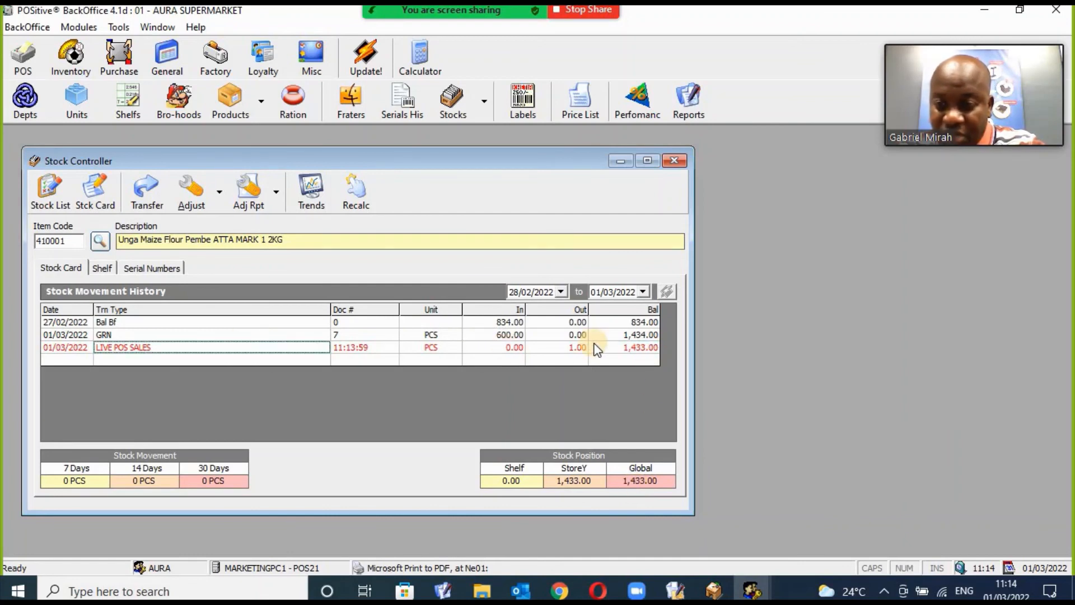
{"action": "left_click", "coordinate": [616, 347]}
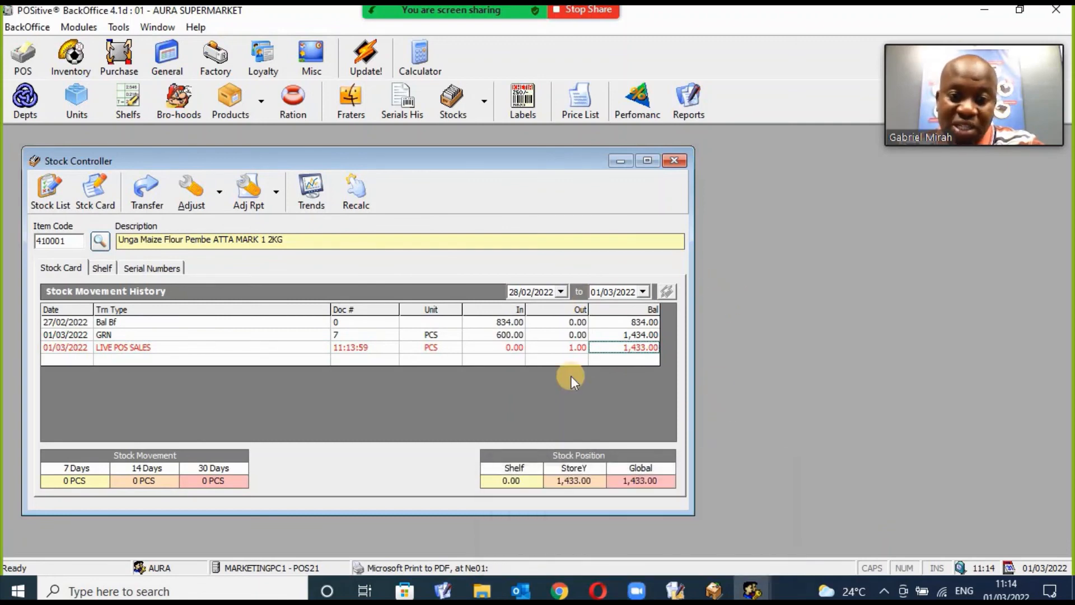
Close Stock Controller and Internal Branch Invoicing, and minimize BackOffice, POSitiveEnterprise and the ERP client.
{"action": "left_click", "coordinate": [675, 161]}
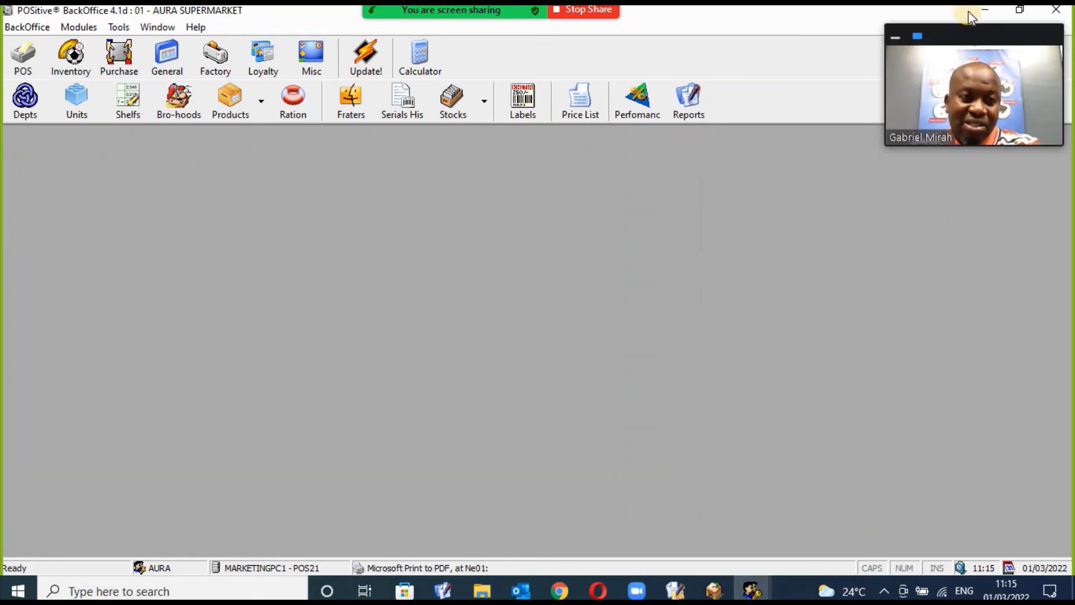
{"action": "left_click", "coordinate": [983, 11]}
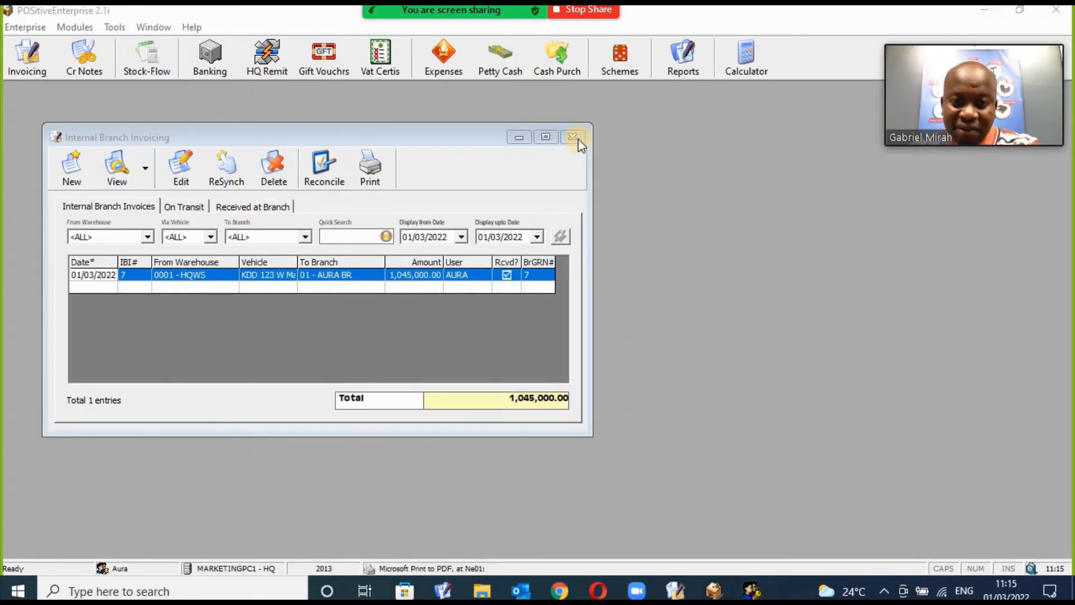
{"action": "left_click", "coordinate": [574, 138]}
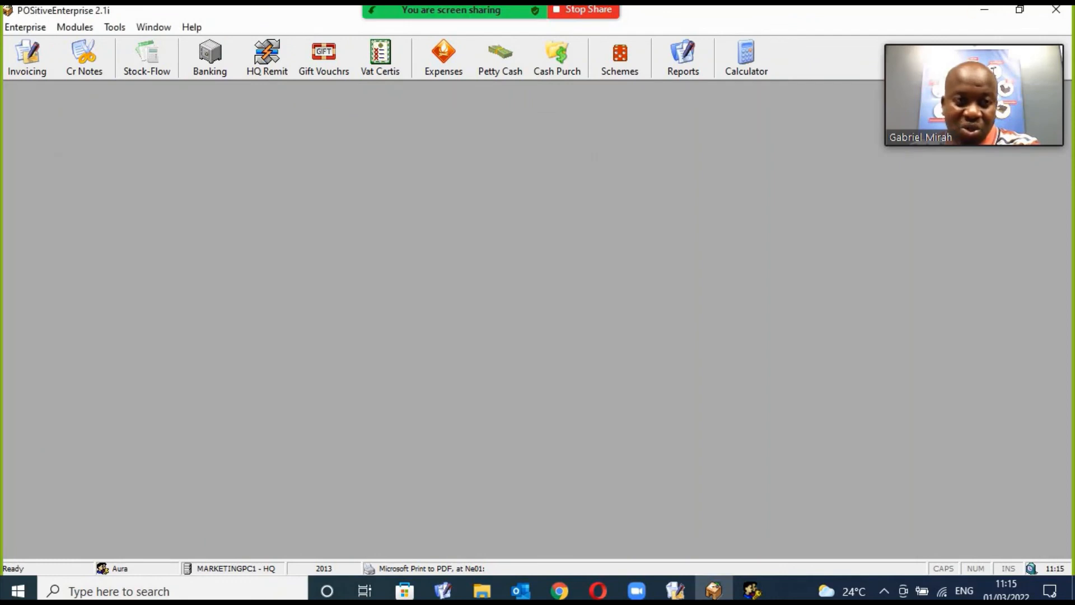
{"action": "left_click", "coordinate": [985, 12]}
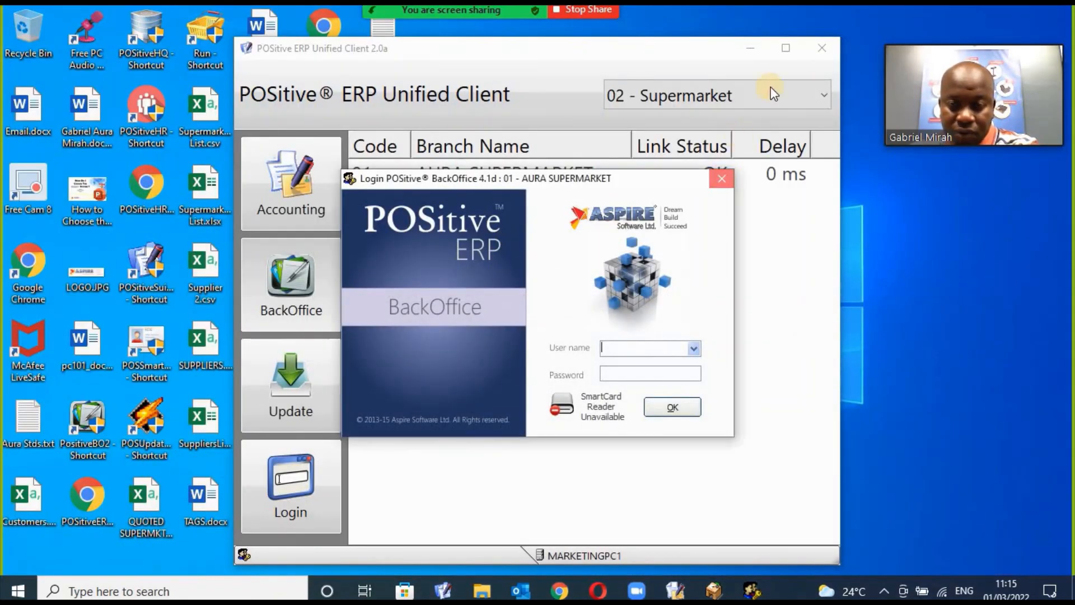
{"action": "left_click", "coordinate": [750, 49]}
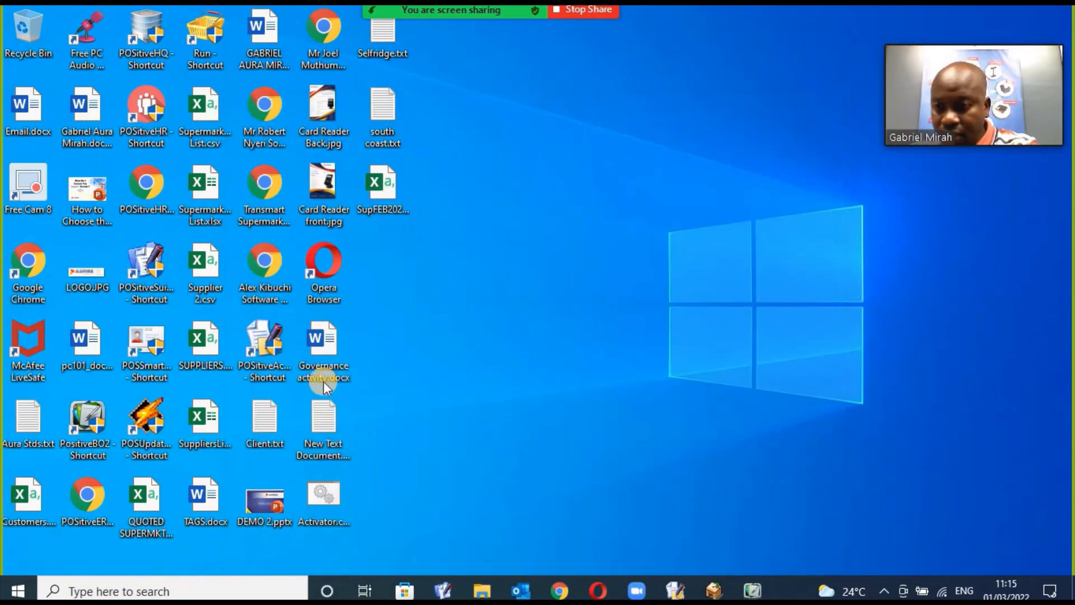
Launch POSitive FrontOffice 5.2q and dismiss the Run Time Error it shows.
{"action": "left_click", "coordinate": [324, 358]}
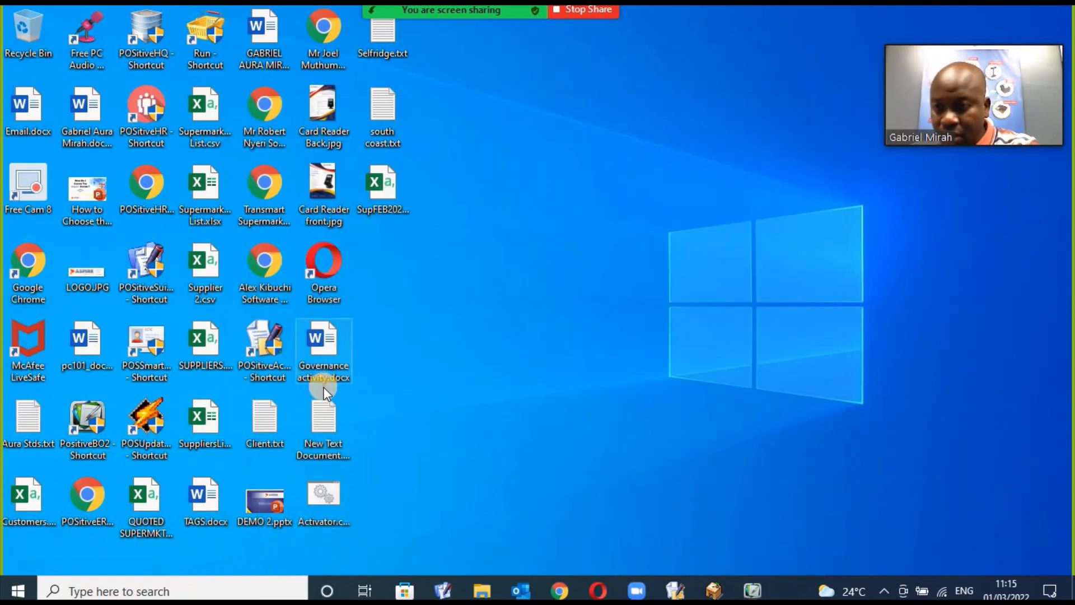
{"action": "double_click", "coordinate": [193, 19]}
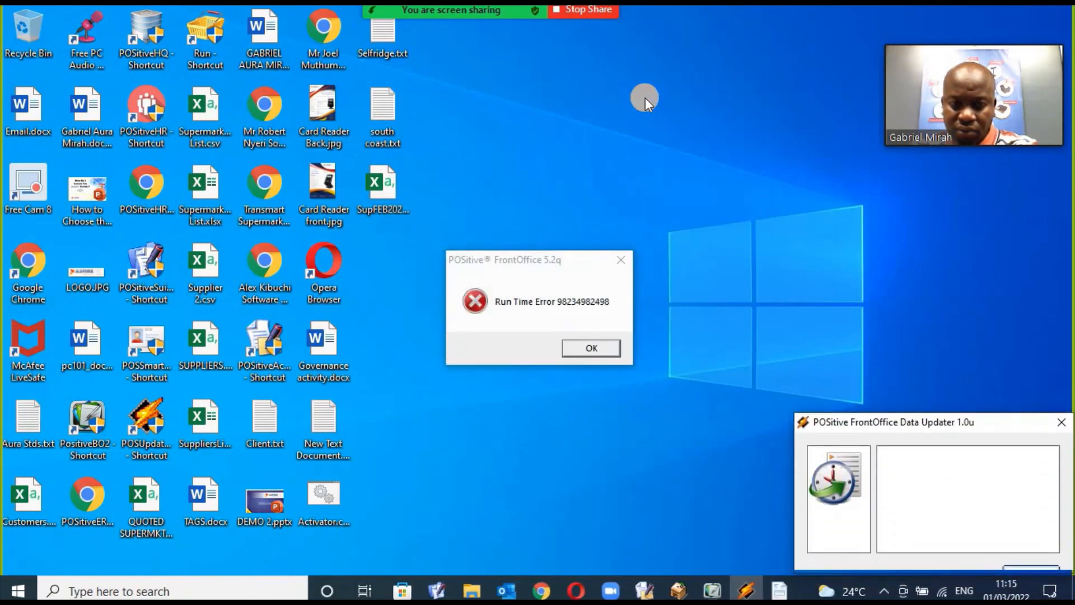
{"action": "left_click", "coordinate": [603, 349]}
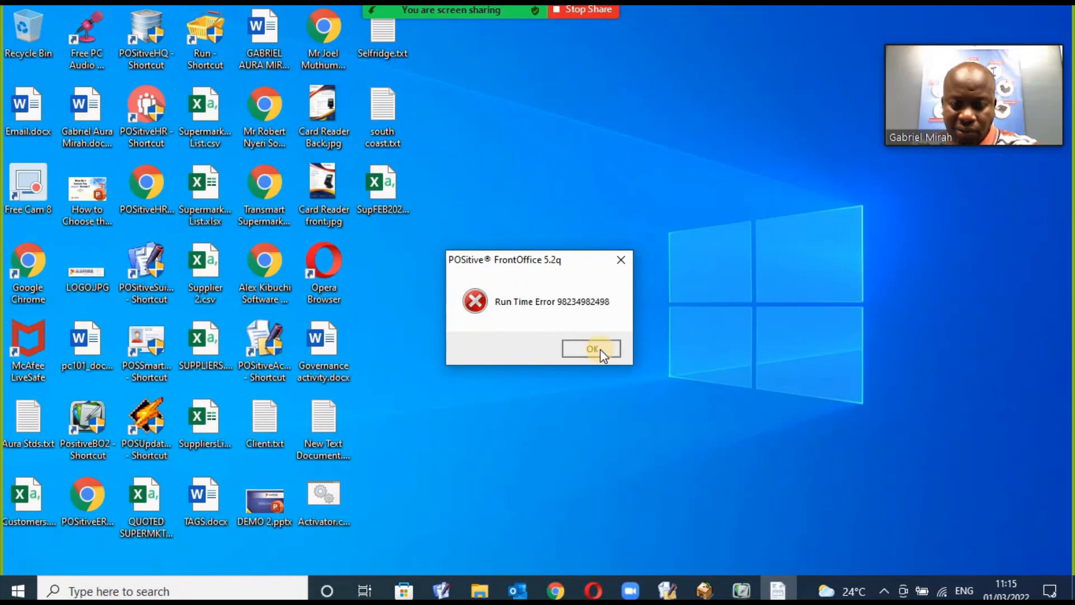
{"action": "left_click", "coordinate": [594, 348]}
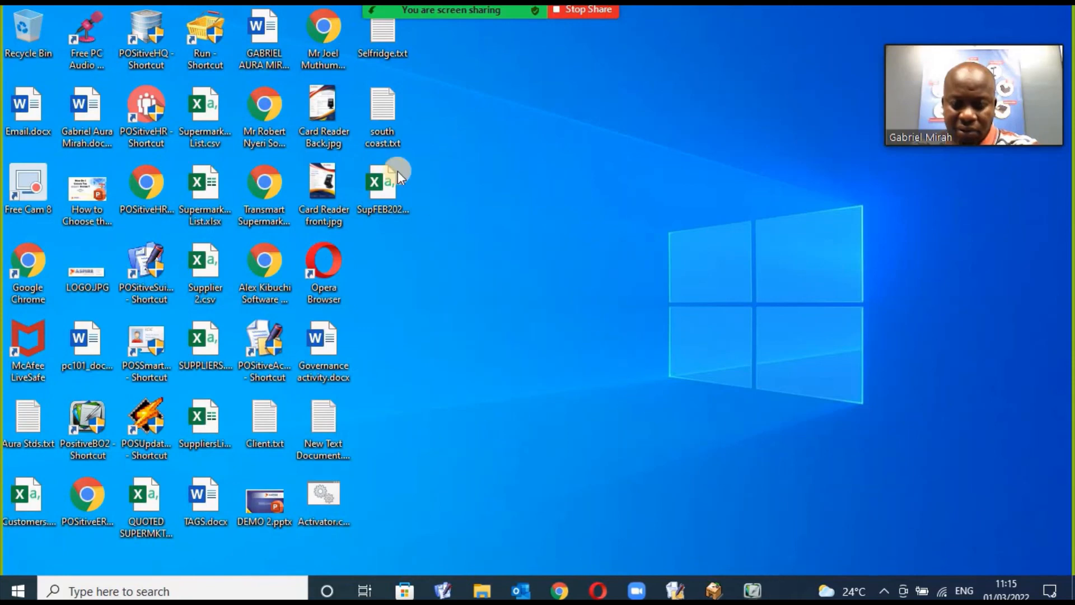
{"action": "double_click", "coordinate": [206, 32]}
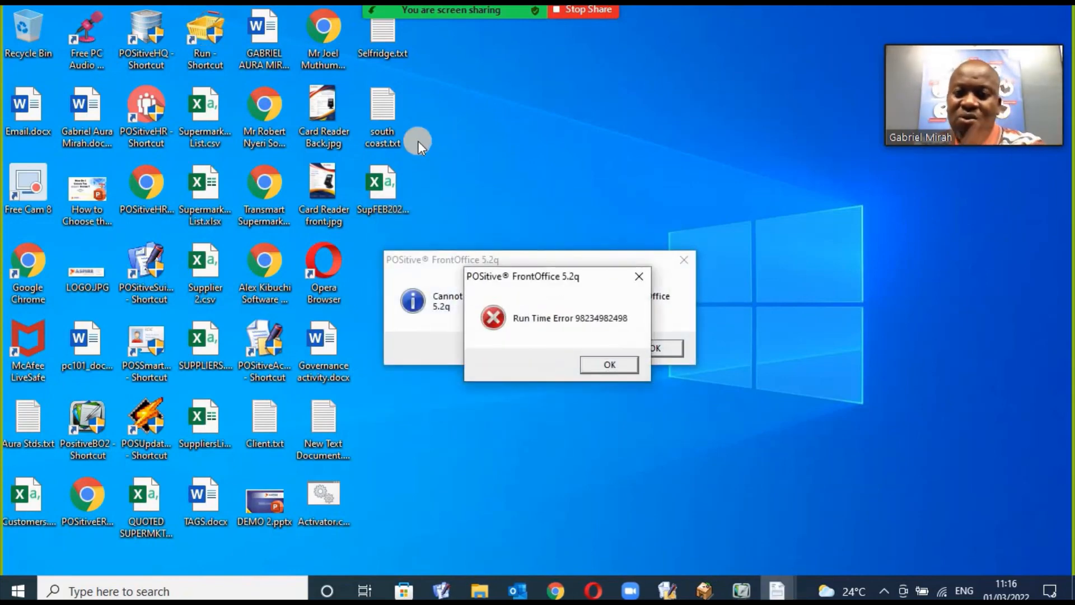
{"action": "left_click", "coordinate": [626, 363]}
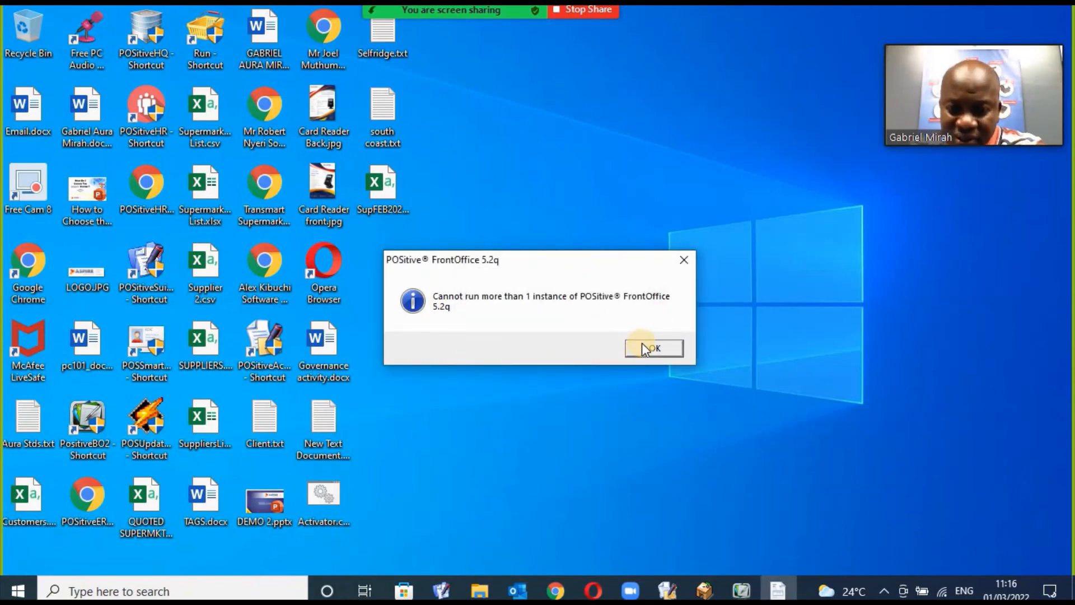
{"action": "left_click", "coordinate": [644, 347]}
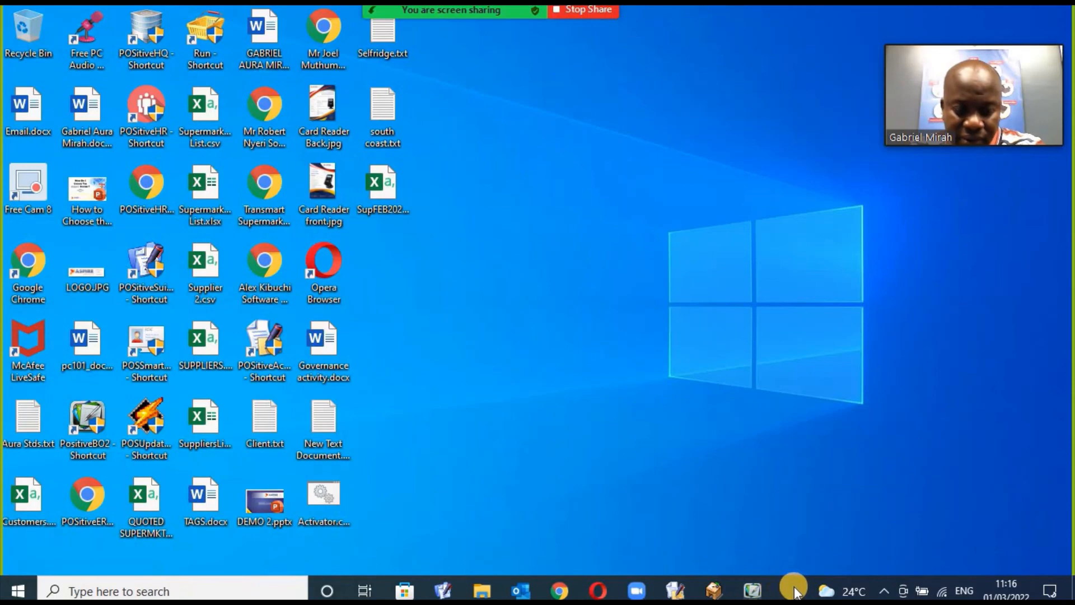
{"action": "right_click", "coordinate": [795, 589]}
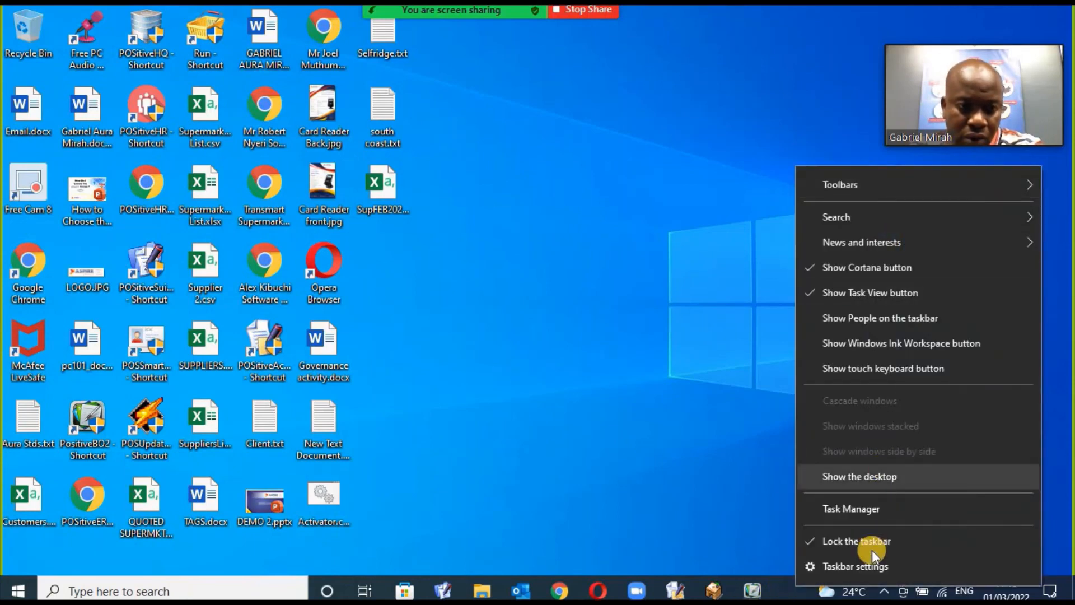
{"action": "left_click", "coordinate": [617, 431]}
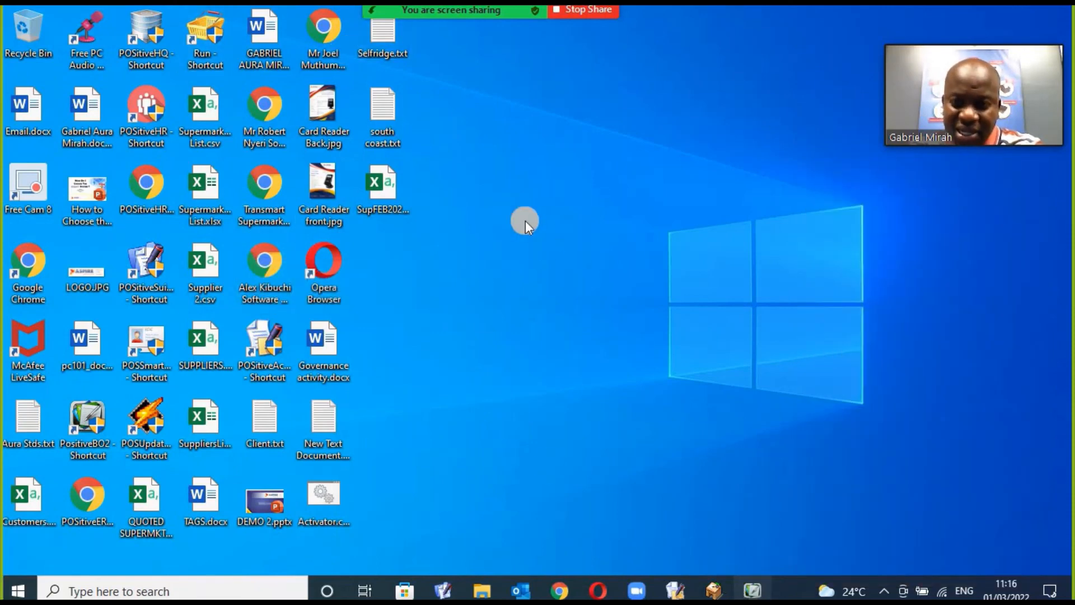
Restore the POSitive BackOffice window from the taskbar.
{"action": "left_click", "coordinate": [752, 592]}
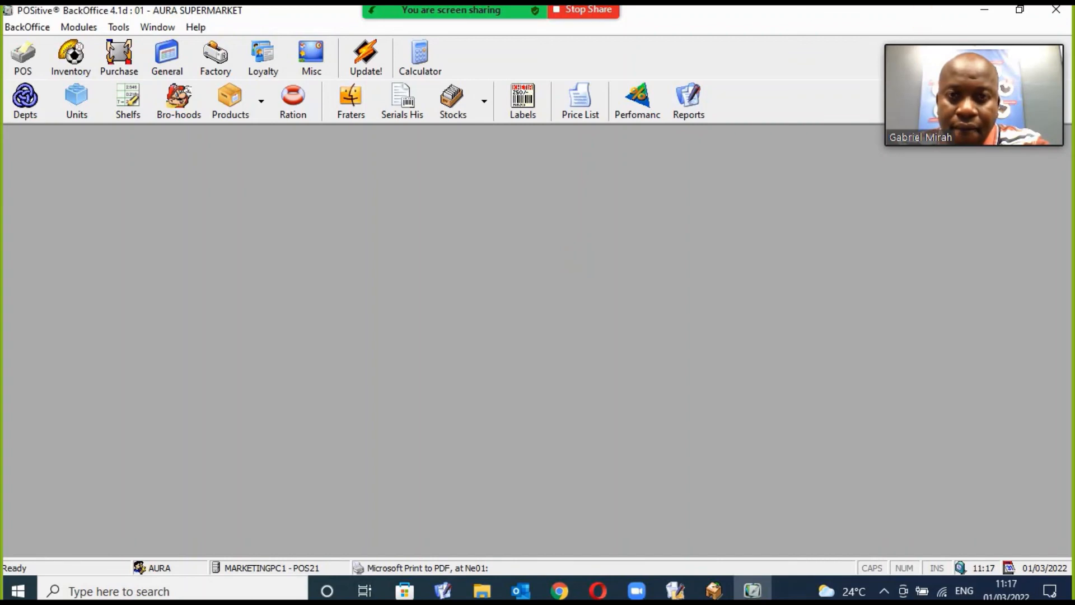
Close POSitive BackOffice, leave the Zoom meeting and close the Zoom Cloud Meetings window.
{"action": "left_click", "coordinate": [1056, 10]}
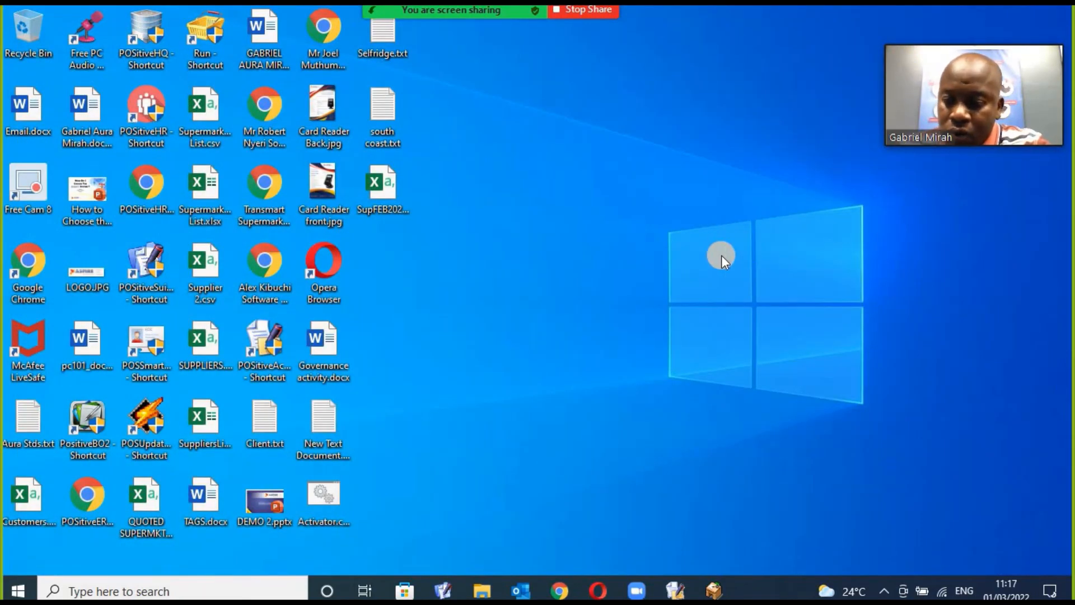
{"action": "left_click", "coordinate": [634, 587]}
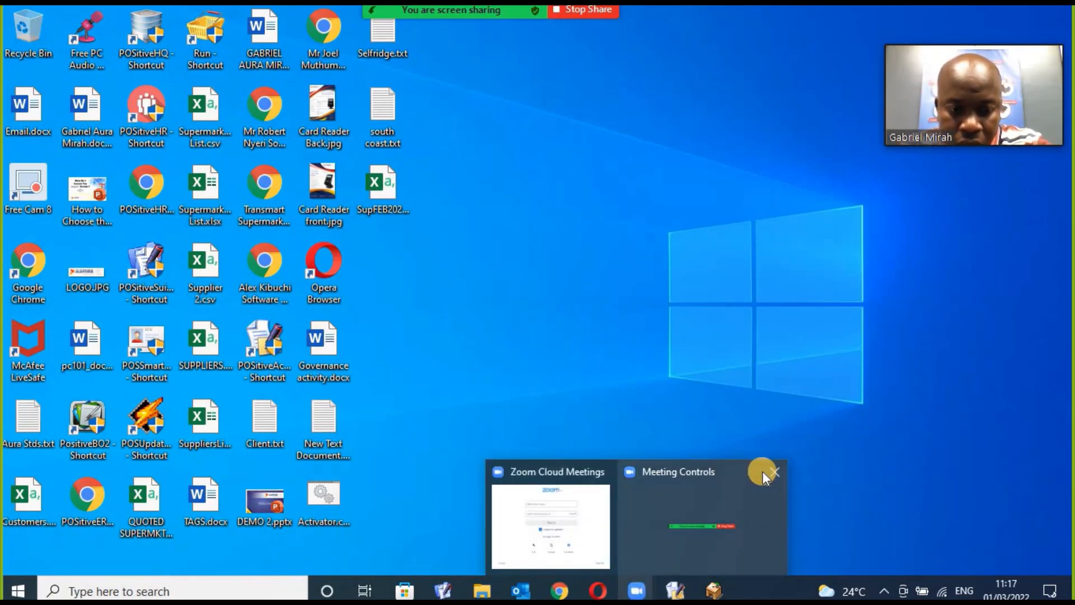
{"action": "left_click", "coordinate": [770, 472]}
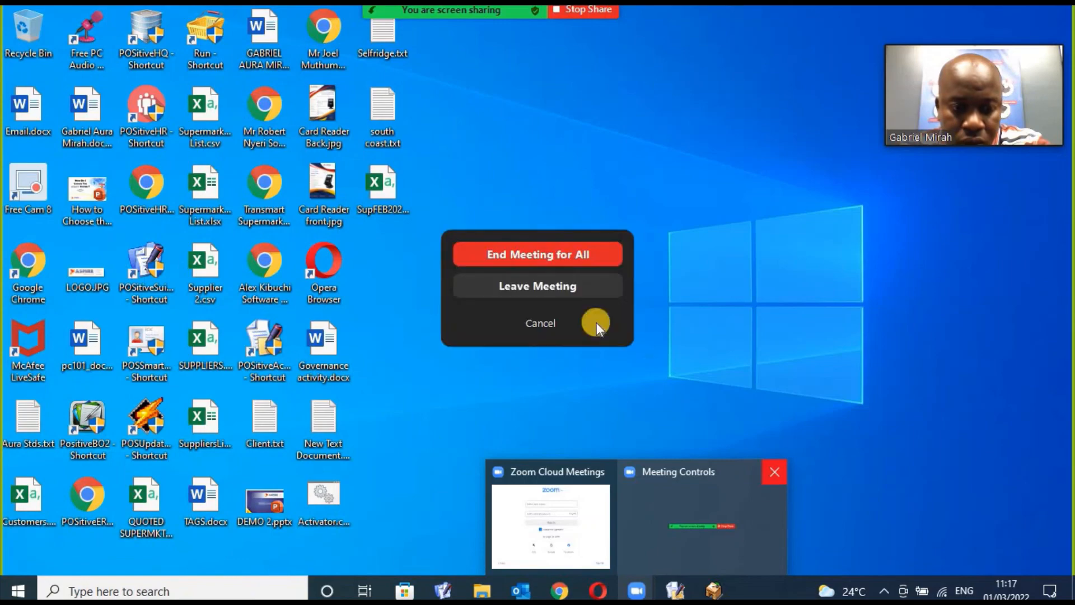
{"action": "left_click", "coordinate": [566, 287]}
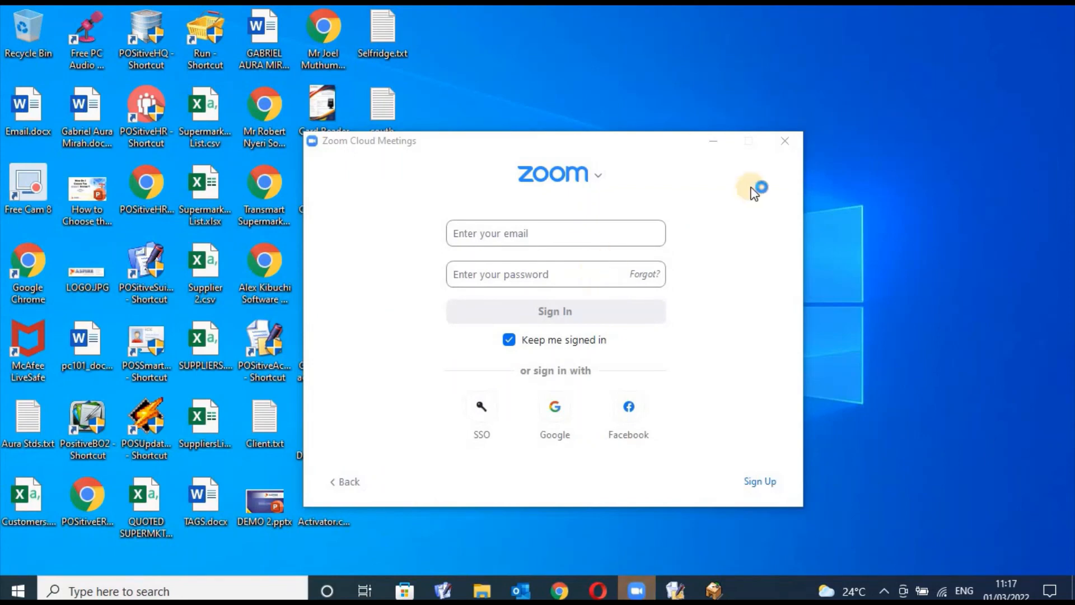
{"action": "left_click", "coordinate": [784, 143]}
{"action": "left_click", "coordinate": [791, 144]}
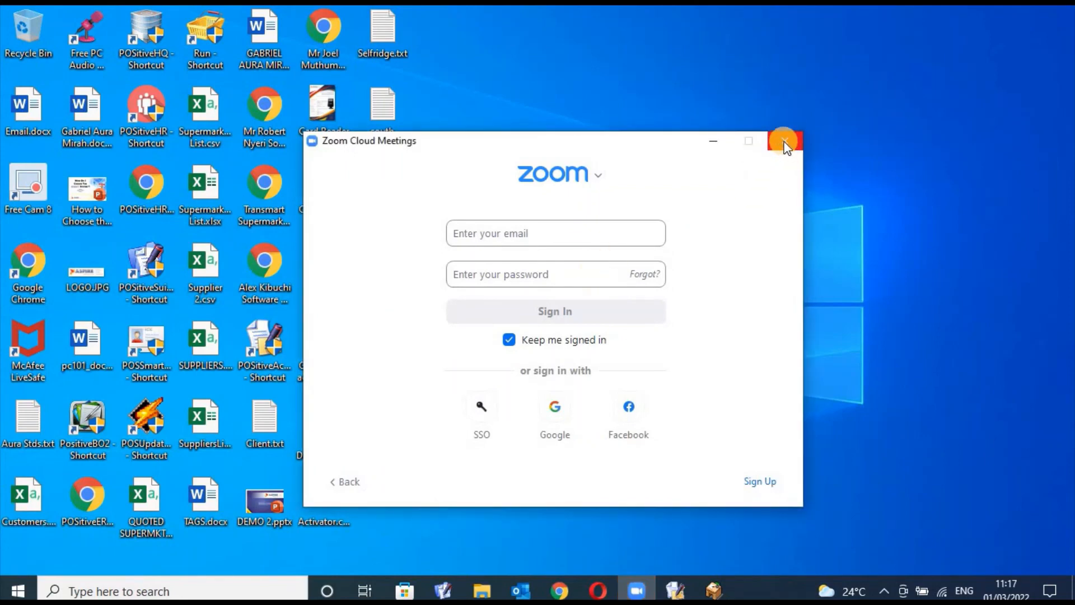